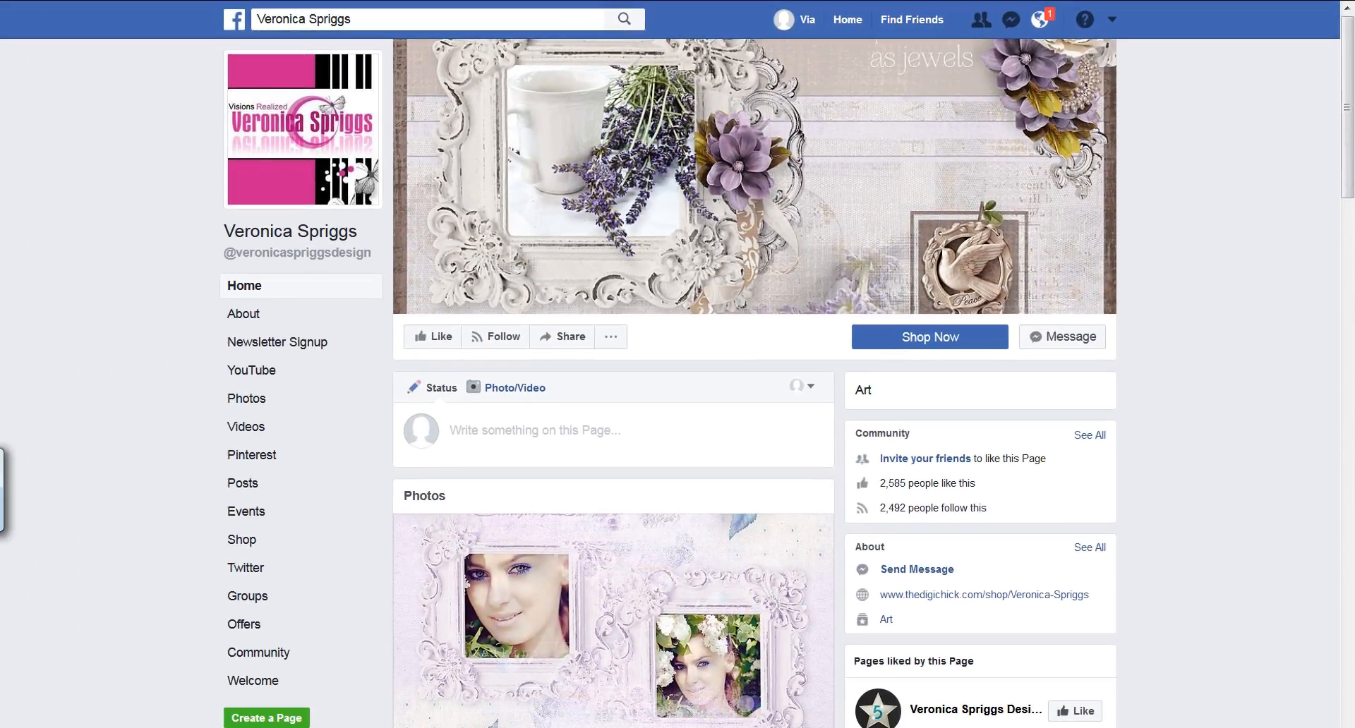
Open the Welcome section of the Veronica Spriggs Facebook page and look through it for the free scrapkit download
{"action": "left_click", "coordinate": [266, 688]}
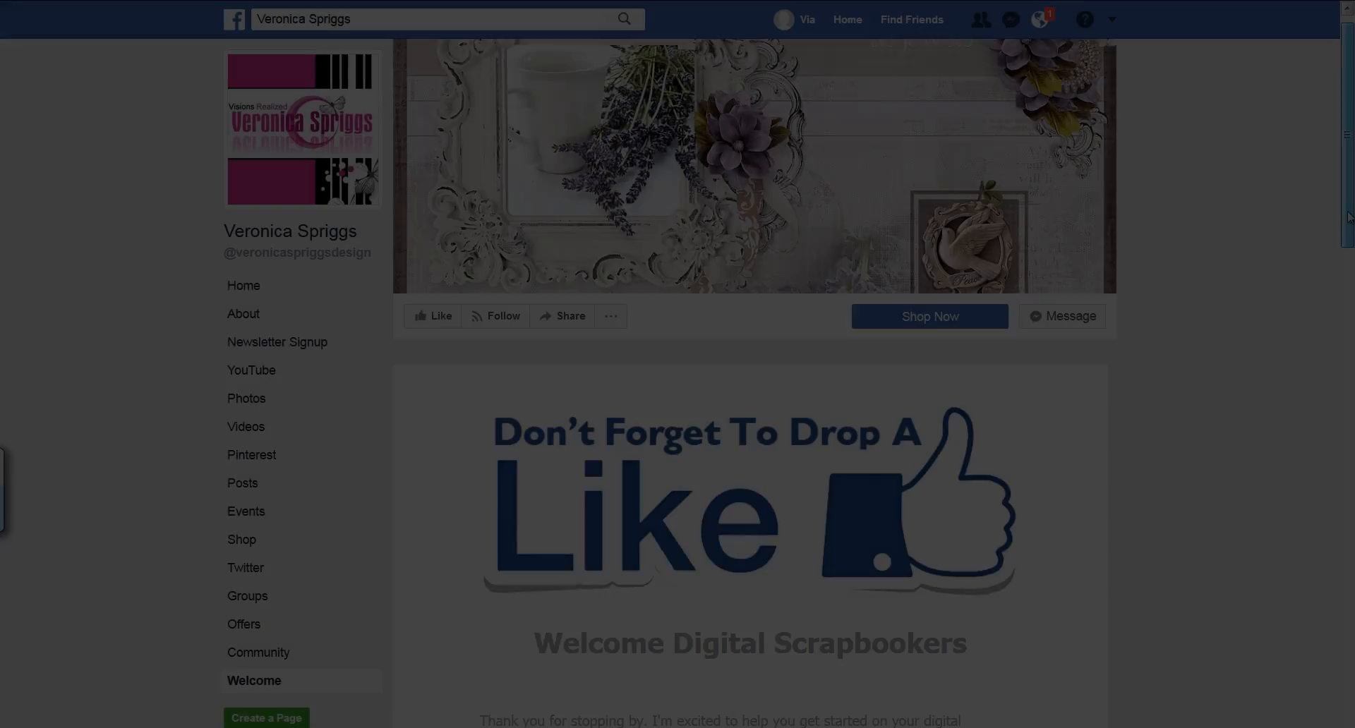
{"action": "scroll", "coordinate": [1349, 232], "scroll_direction": "down", "scroll_amount": 2}
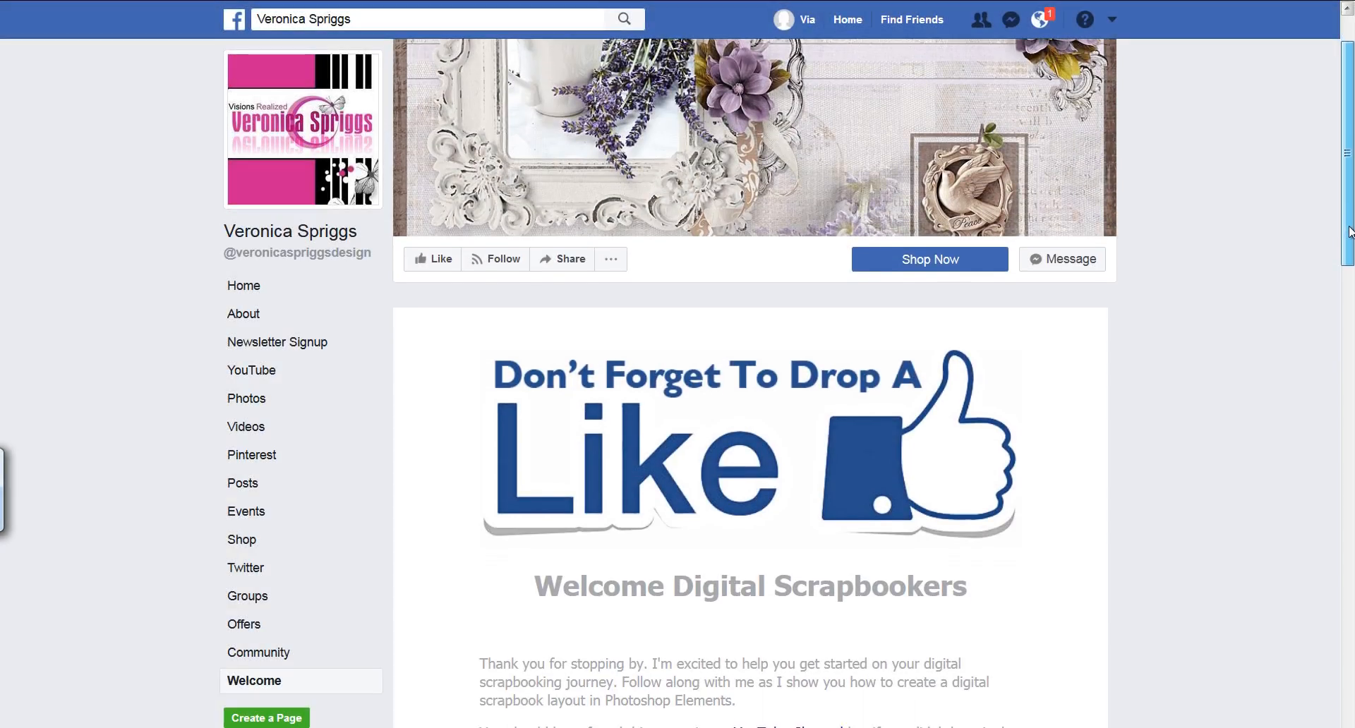
{"action": "scroll", "coordinate": [1350, 231], "scroll_direction": "down", "scroll_amount": 2}
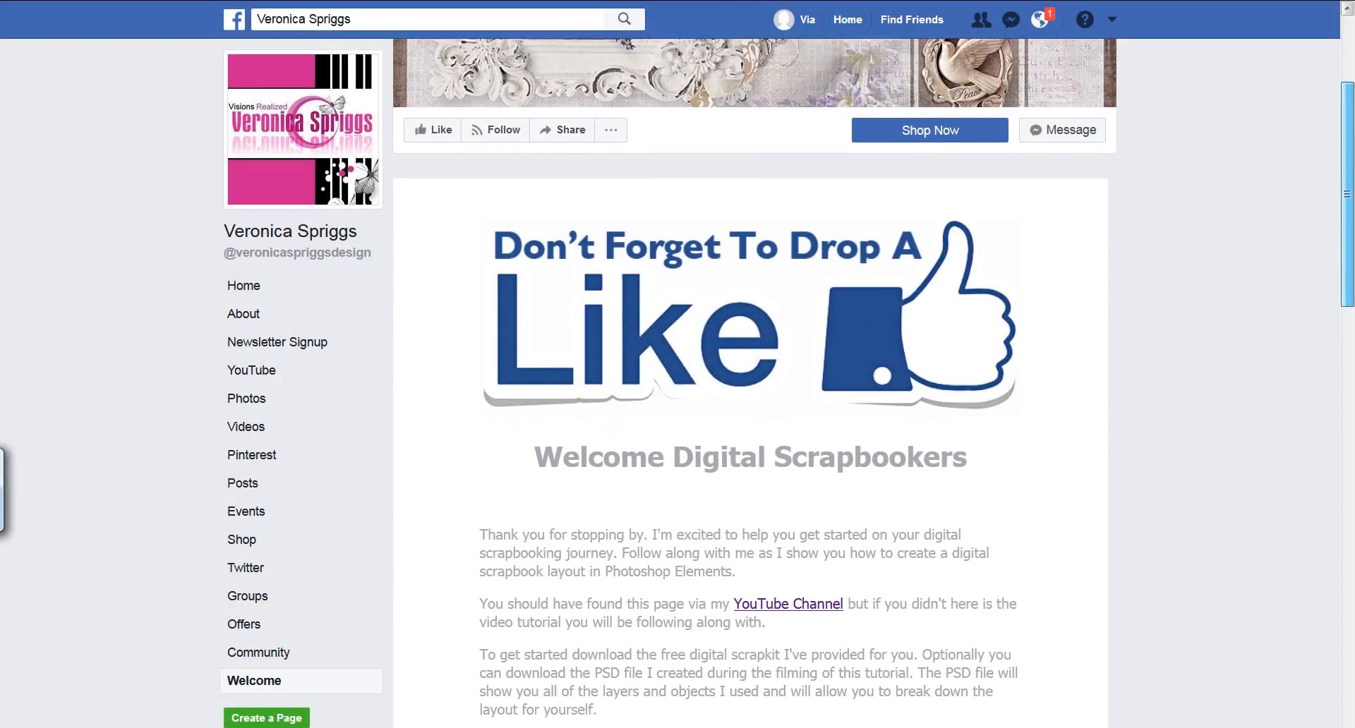
{"action": "scroll", "coordinate": [750, 423], "scroll_direction": "down", "scroll_amount": 1}
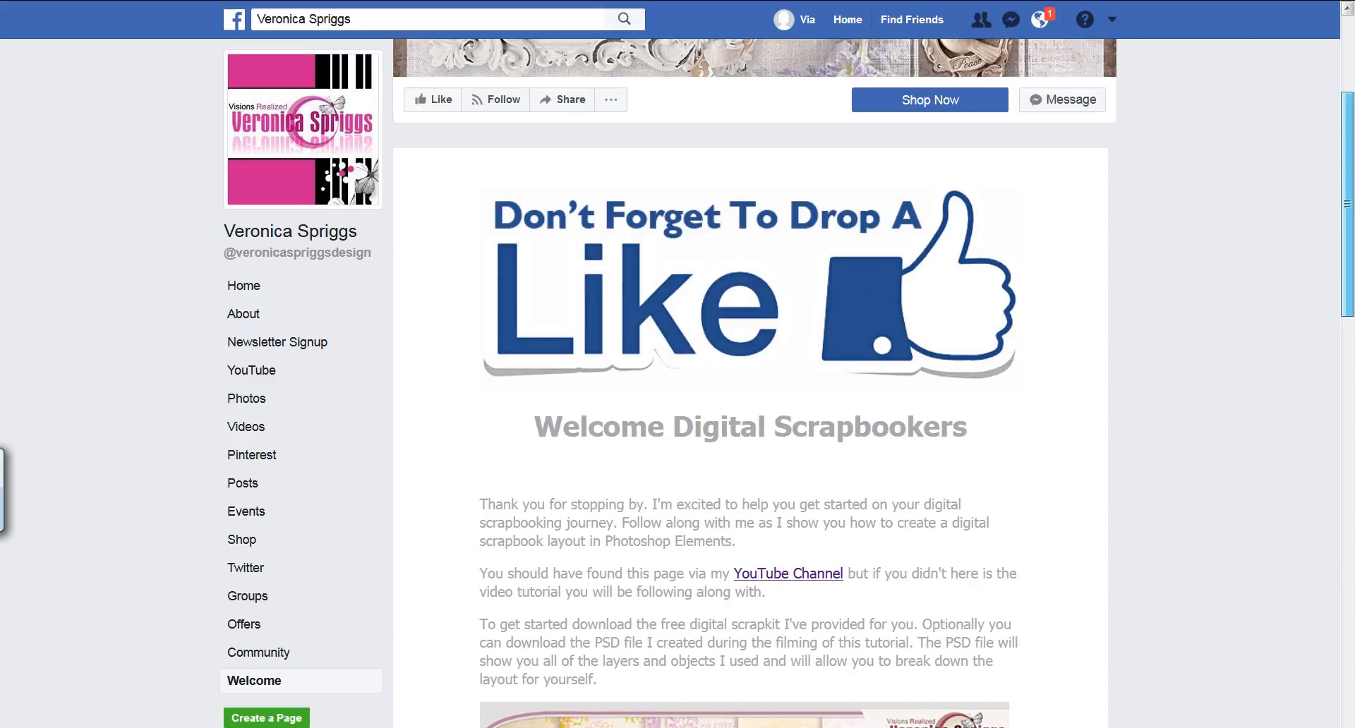
{"action": "scroll", "coordinate": [1352, 304], "scroll_direction": "down", "scroll_amount": 2}
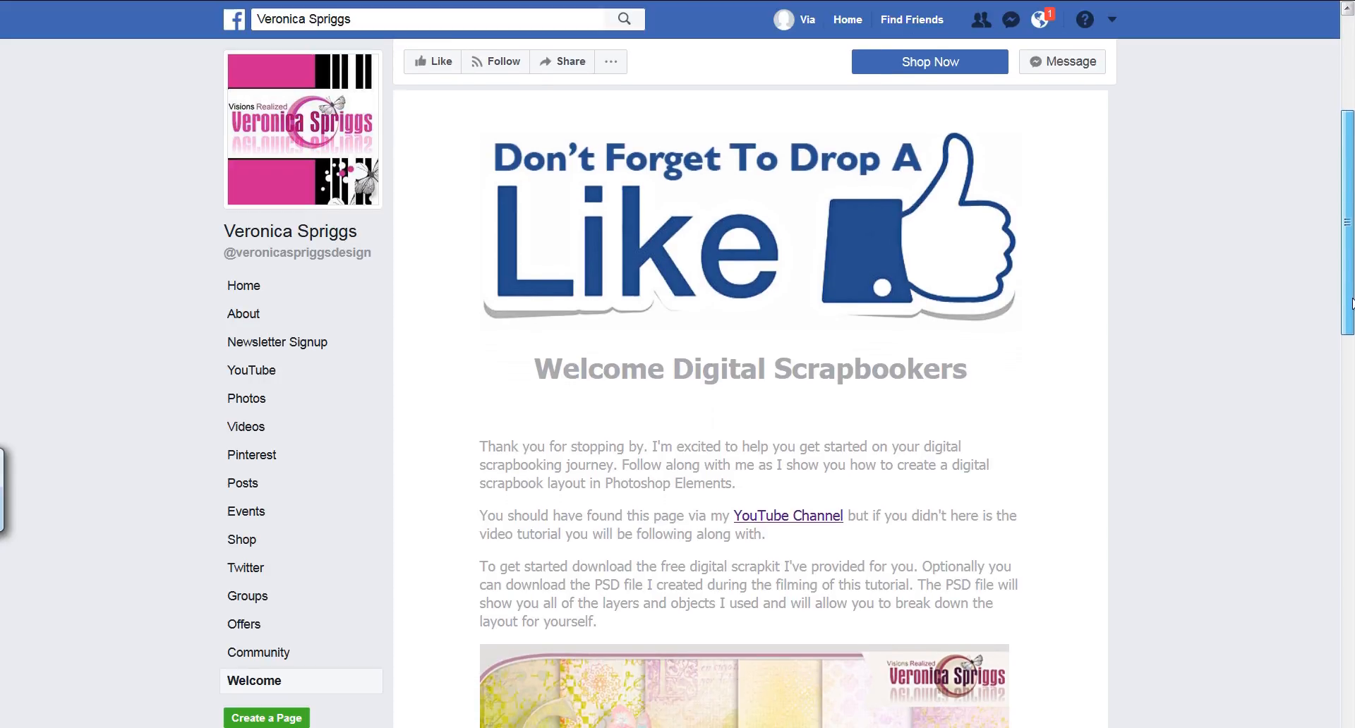
{"action": "left_click_drag", "start_coordinate": [1351, 304], "coordinate": [1348, 680]}
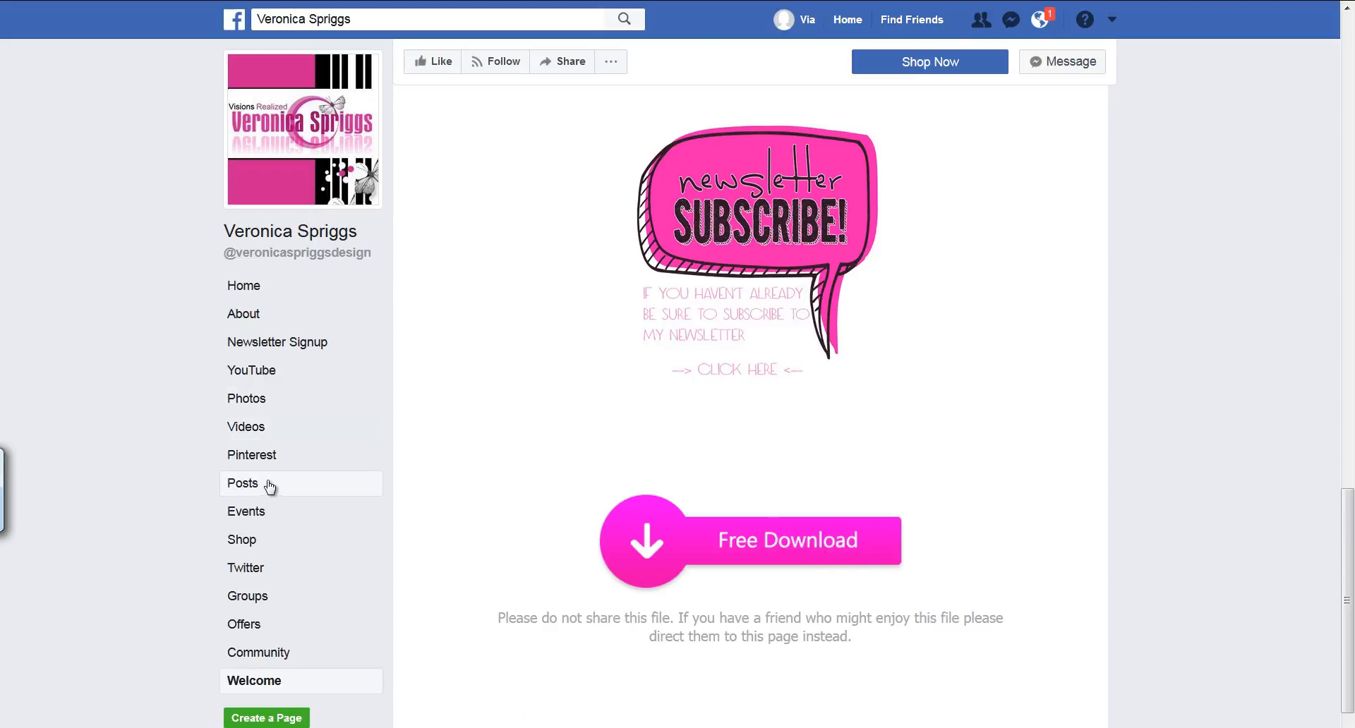
{"action": "left_click", "coordinate": [254, 599]}
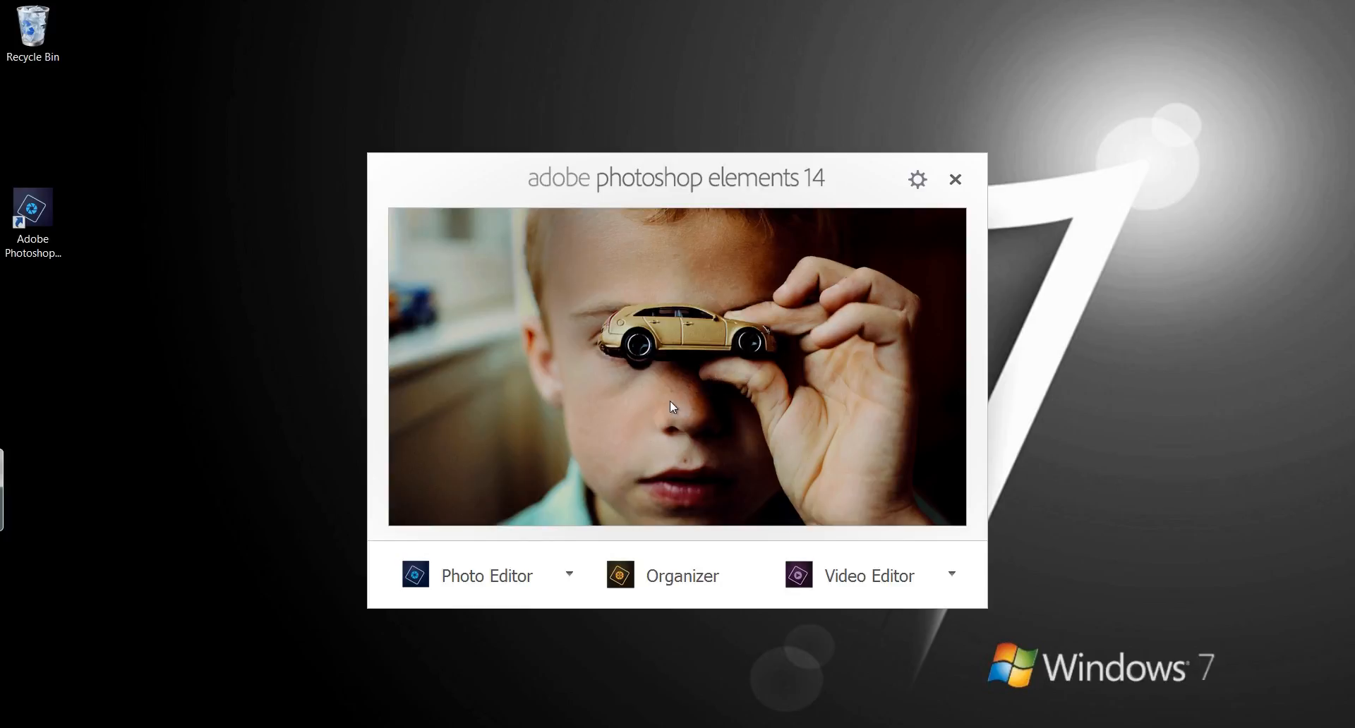
Launch the Photo Editor from the Adobe Photoshop Elements 14 welcome screen and display the Layers, Navigator and History panels
{"action": "left_click", "coordinate": [471, 582]}
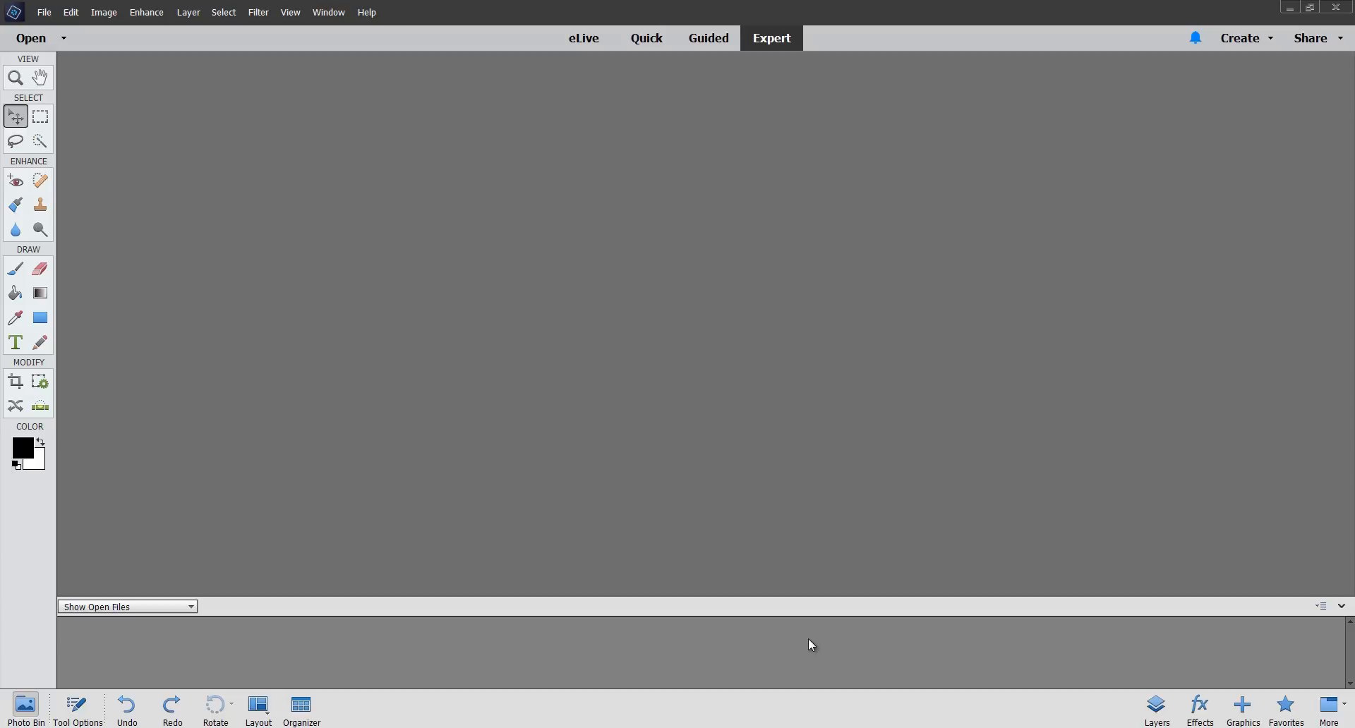
{"action": "left_click", "coordinate": [330, 17]}
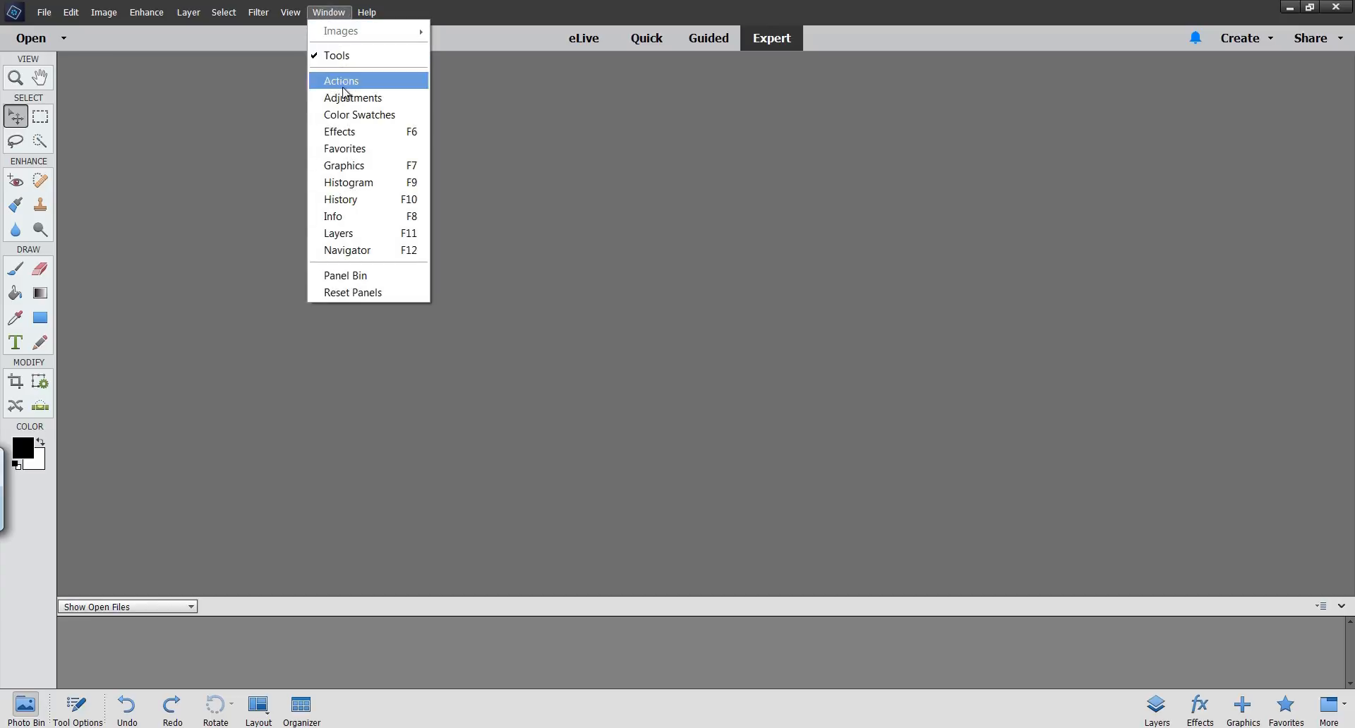
{"action": "left_click", "coordinate": [376, 239]}
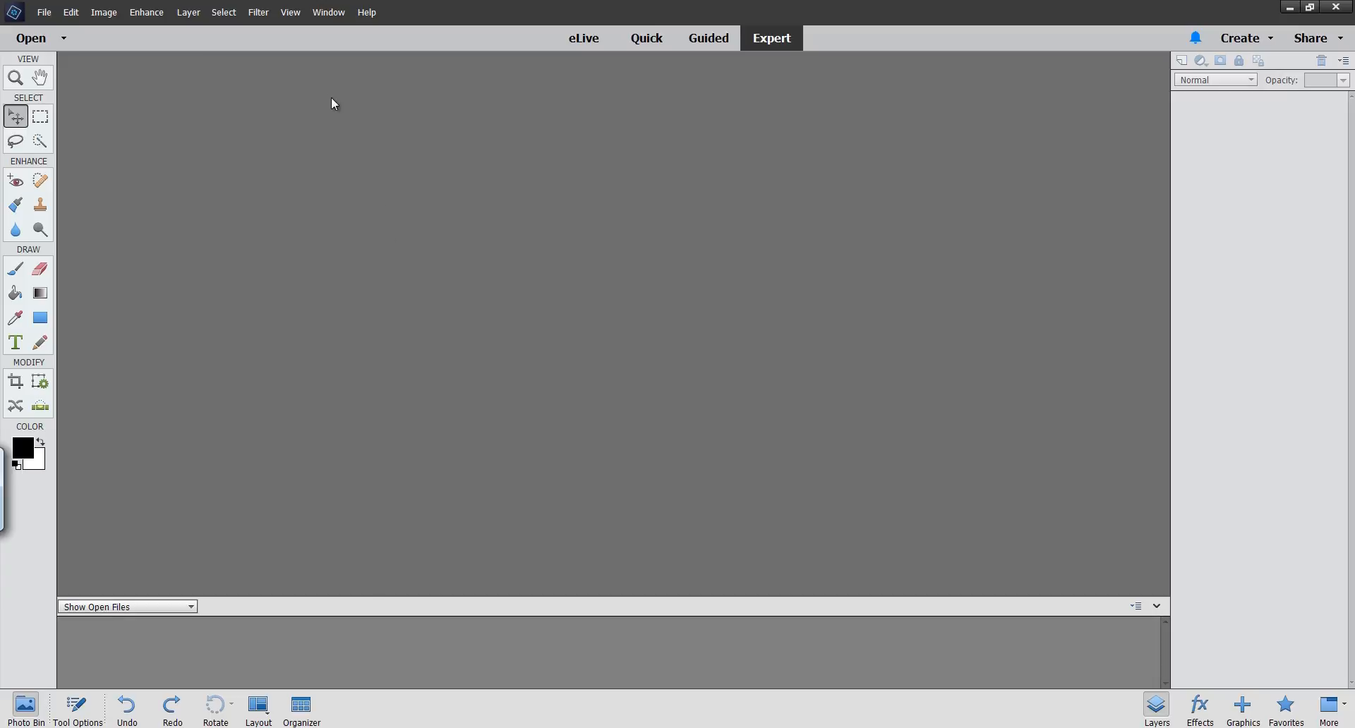
{"action": "left_click", "coordinate": [328, 12]}
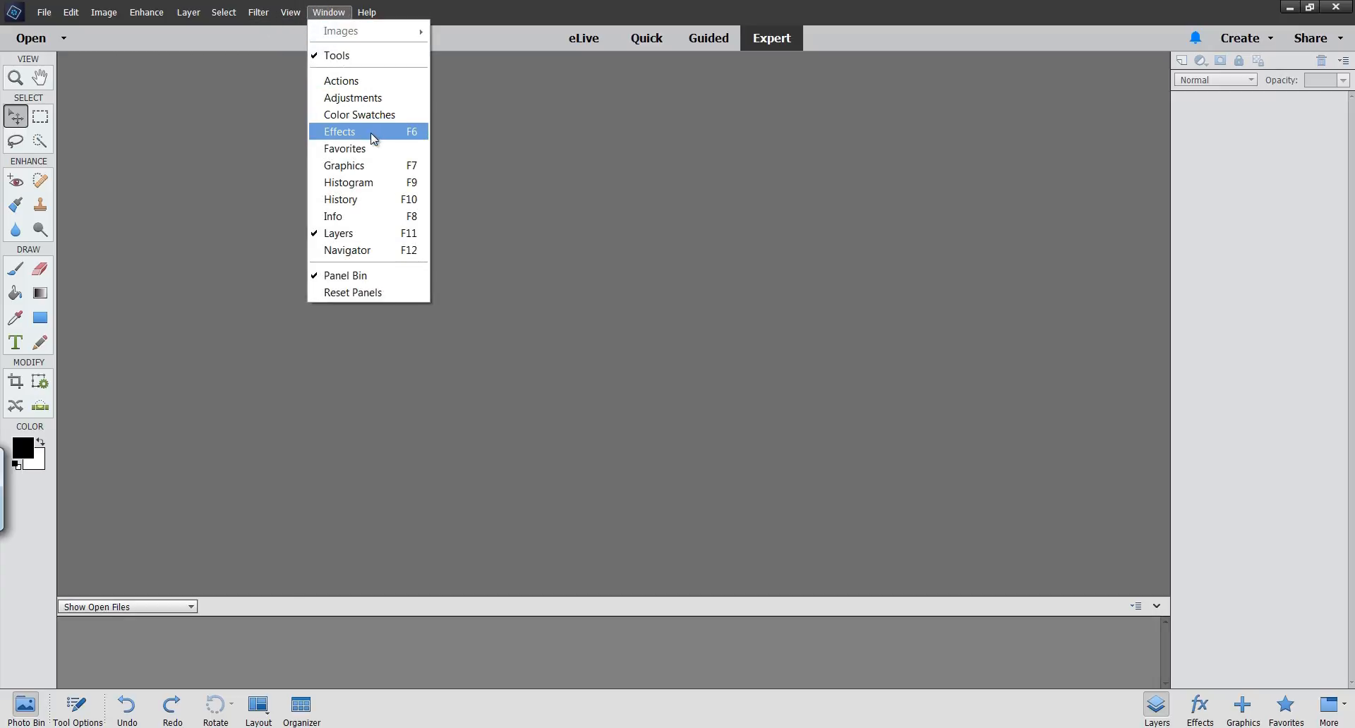
{"action": "left_click", "coordinate": [372, 253]}
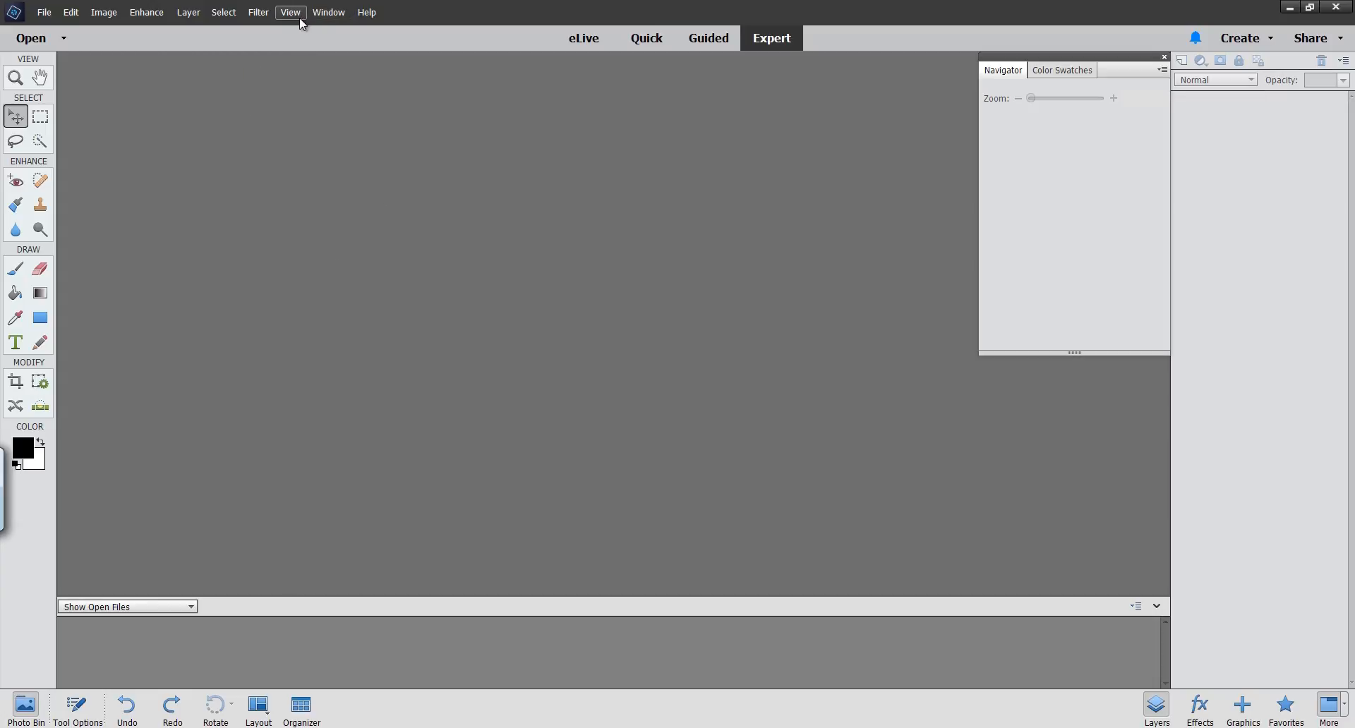
{"action": "left_click", "coordinate": [326, 14]}
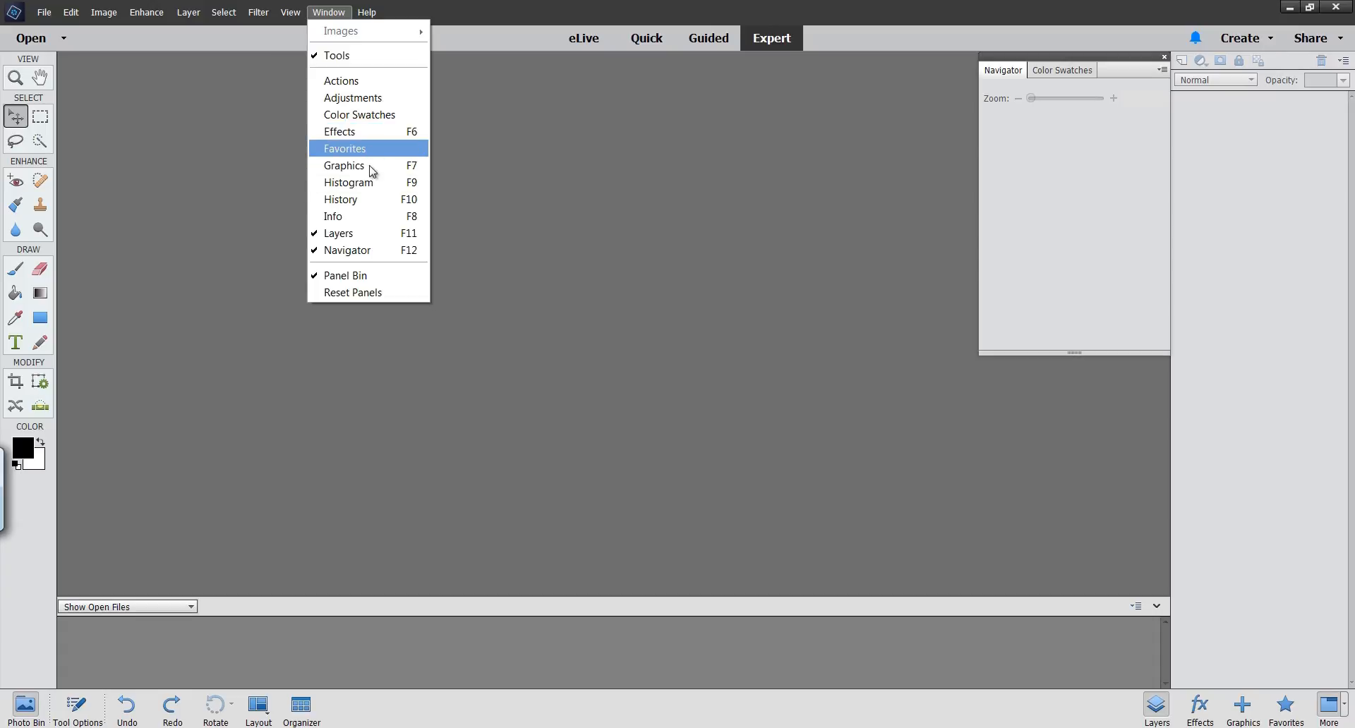
{"action": "left_click", "coordinate": [366, 202]}
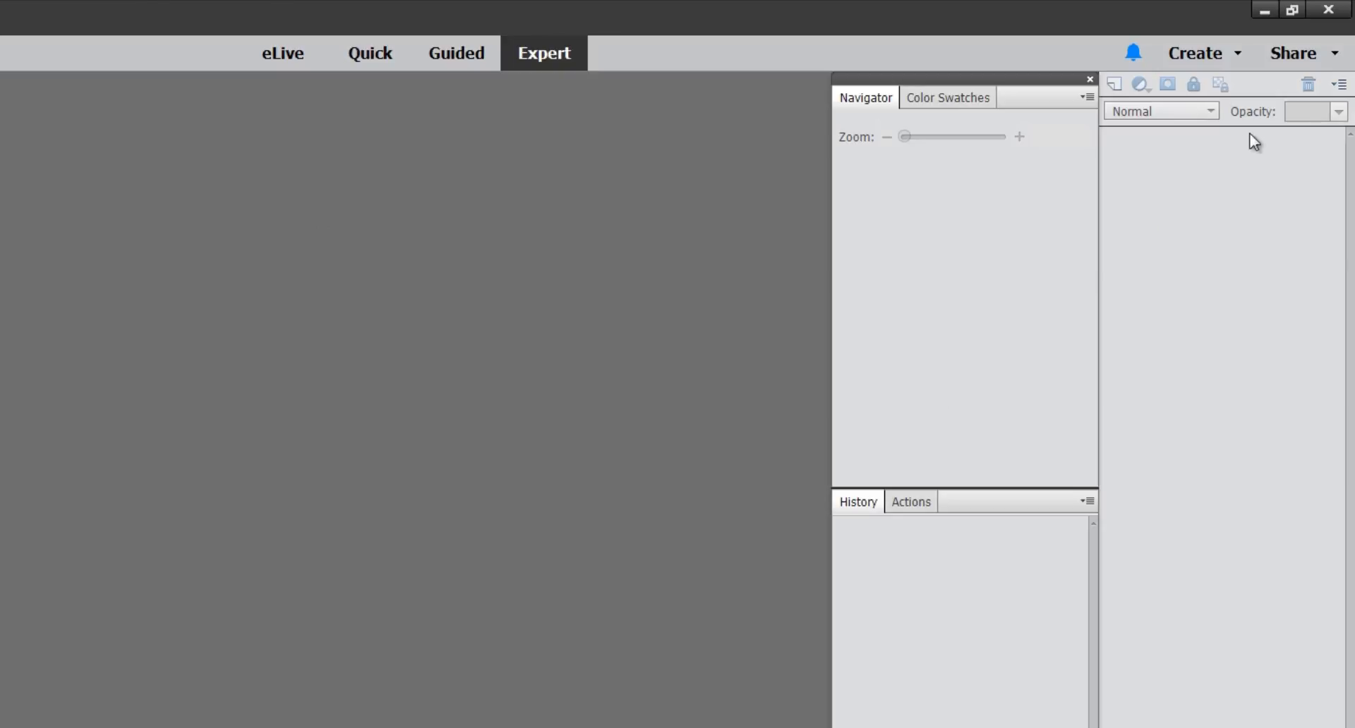
Configure the Layers panel to use the largest thumbnail size with Layer Bounds as thumbnail contents
{"action": "left_click", "coordinate": [1340, 86]}
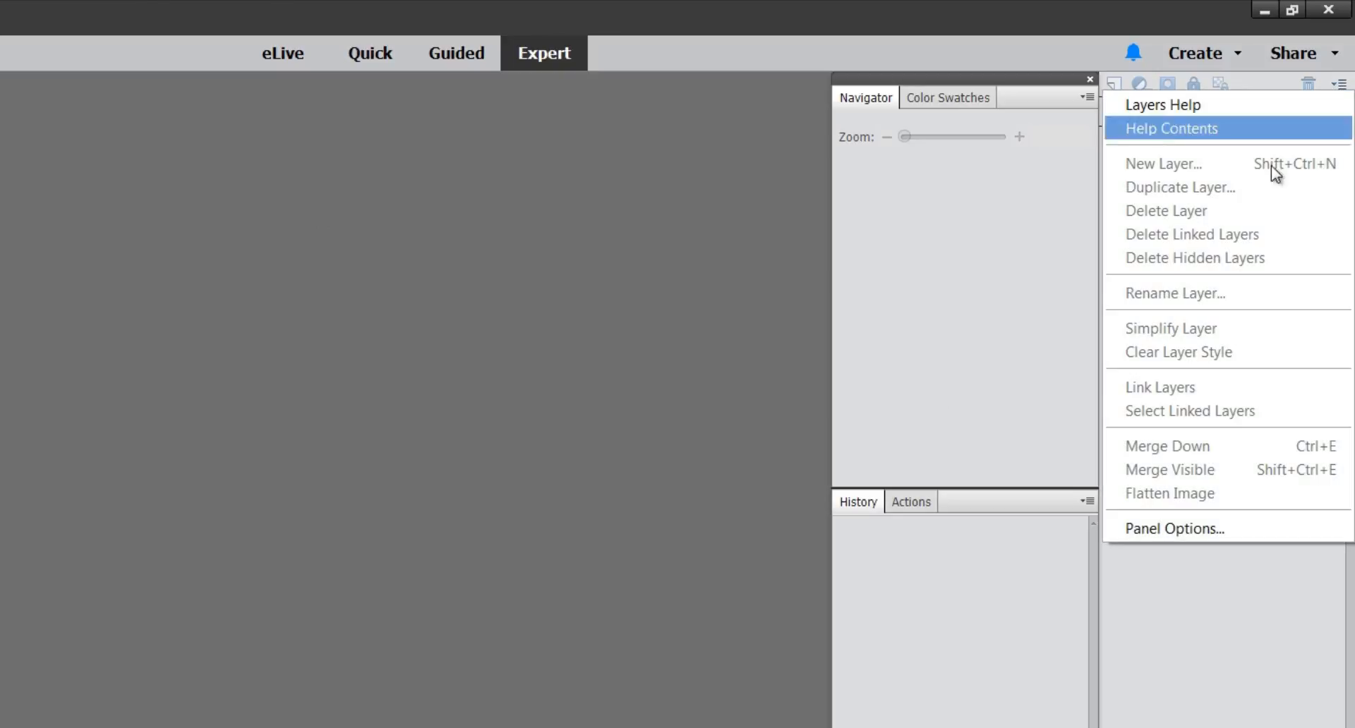
{"action": "left_click", "coordinate": [1185, 529]}
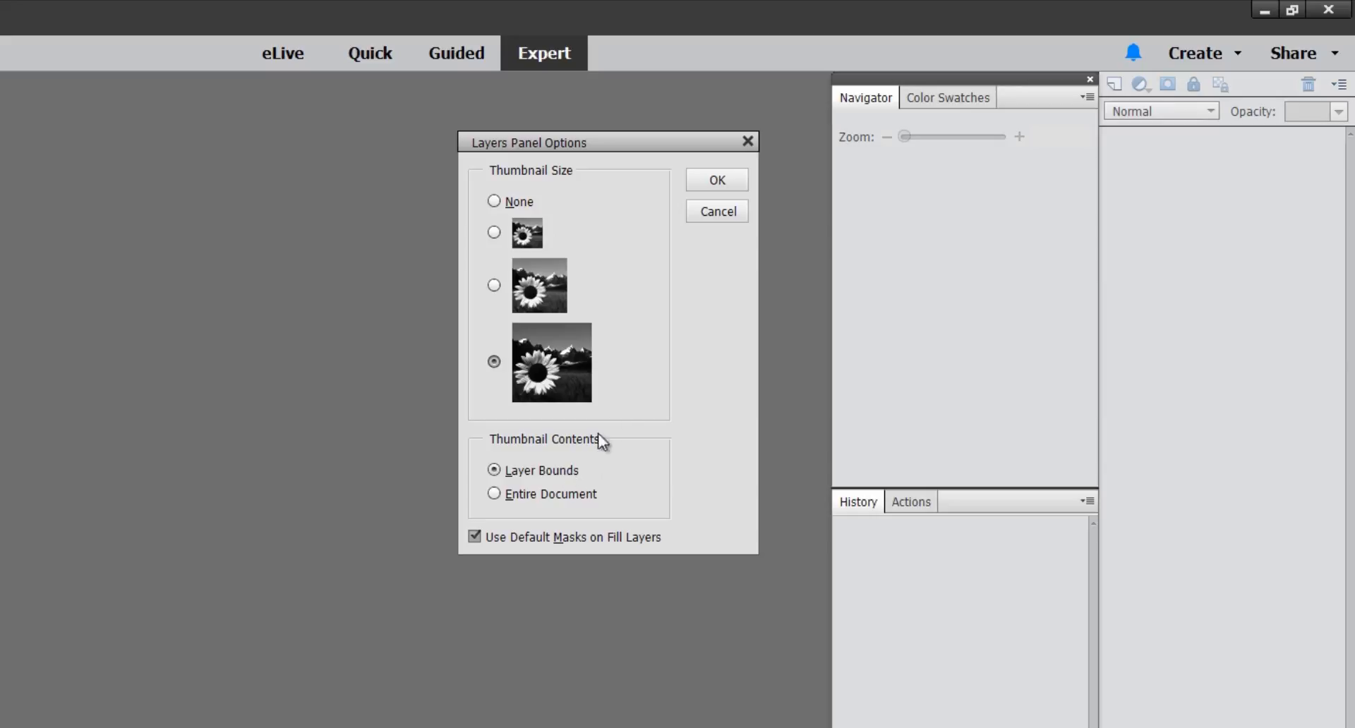
{"action": "left_click", "coordinate": [717, 183]}
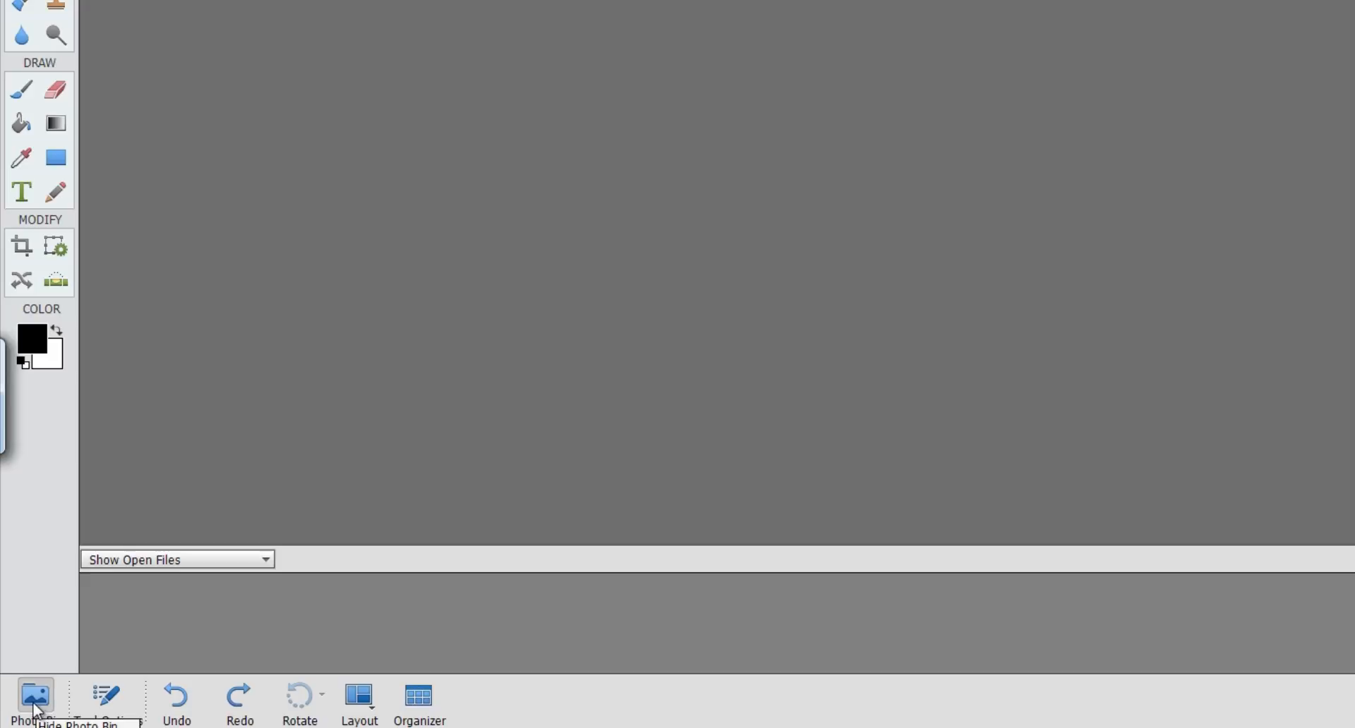
Hide the Photo Bin and show it again
{"action": "left_click", "coordinate": [38, 712]}
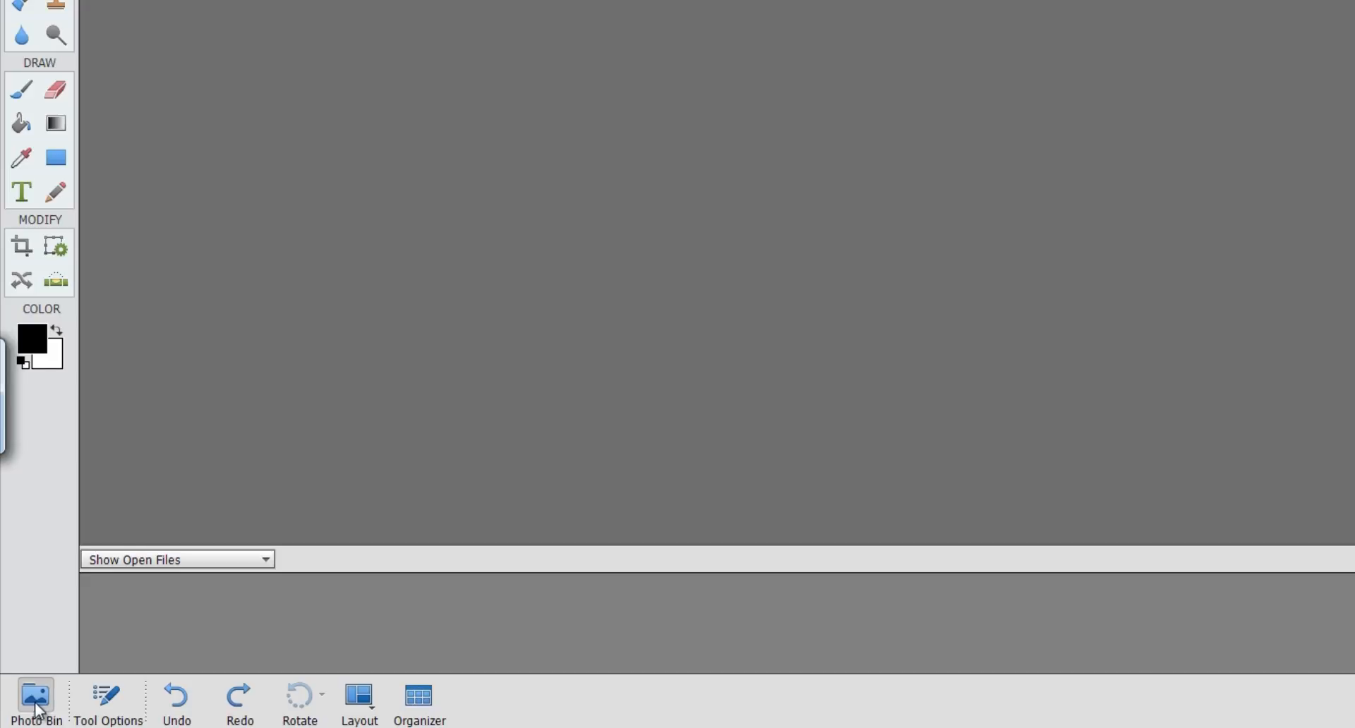
{"action": "left_click", "coordinate": [38, 711]}
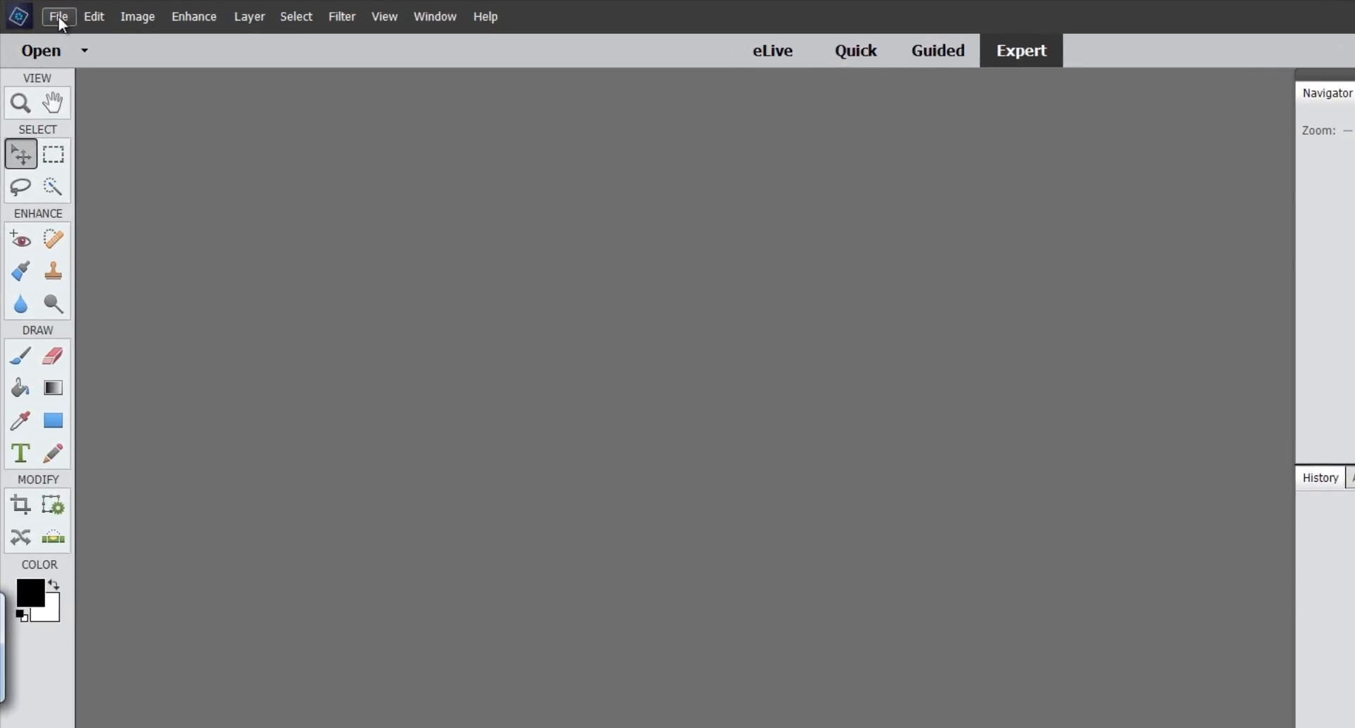
Start a new blank file using the Scrapbooking preset at 12 in x 12 in
{"action": "left_click", "coordinate": [60, 21]}
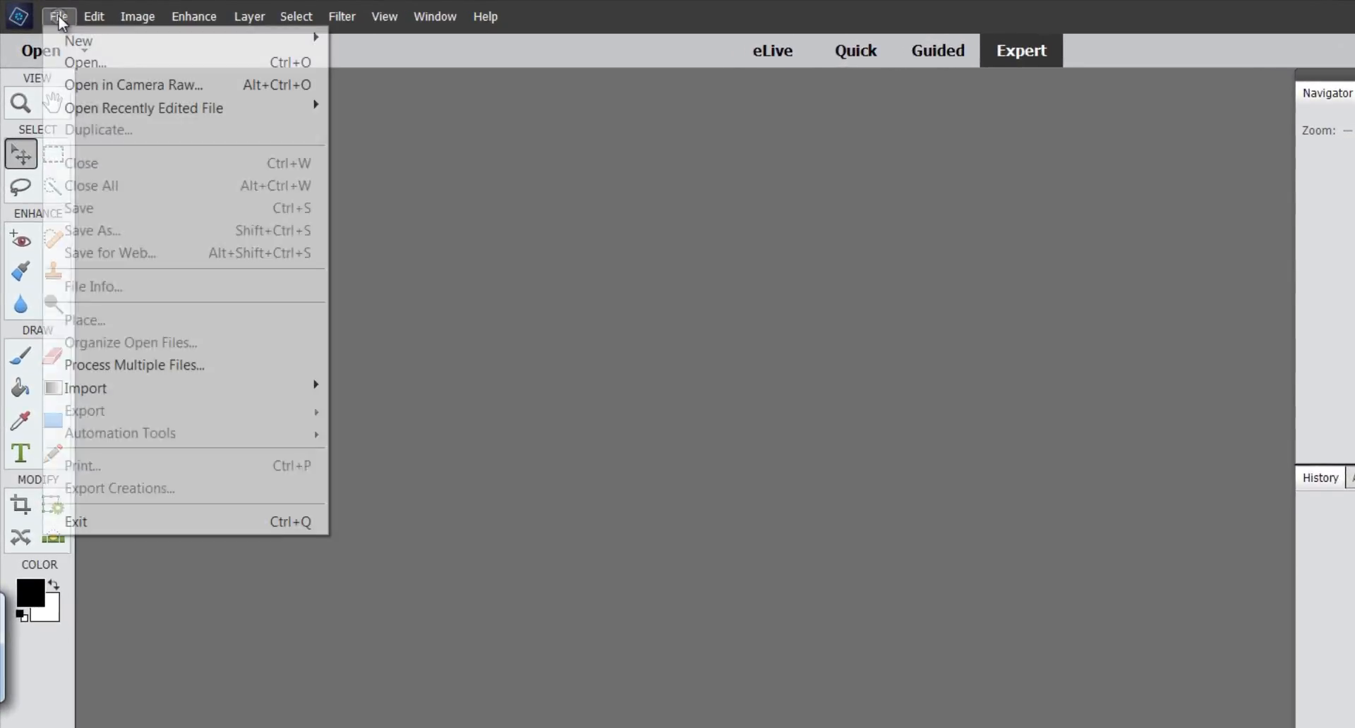
{"action": "mouse_move", "coordinate": [89, 43]}
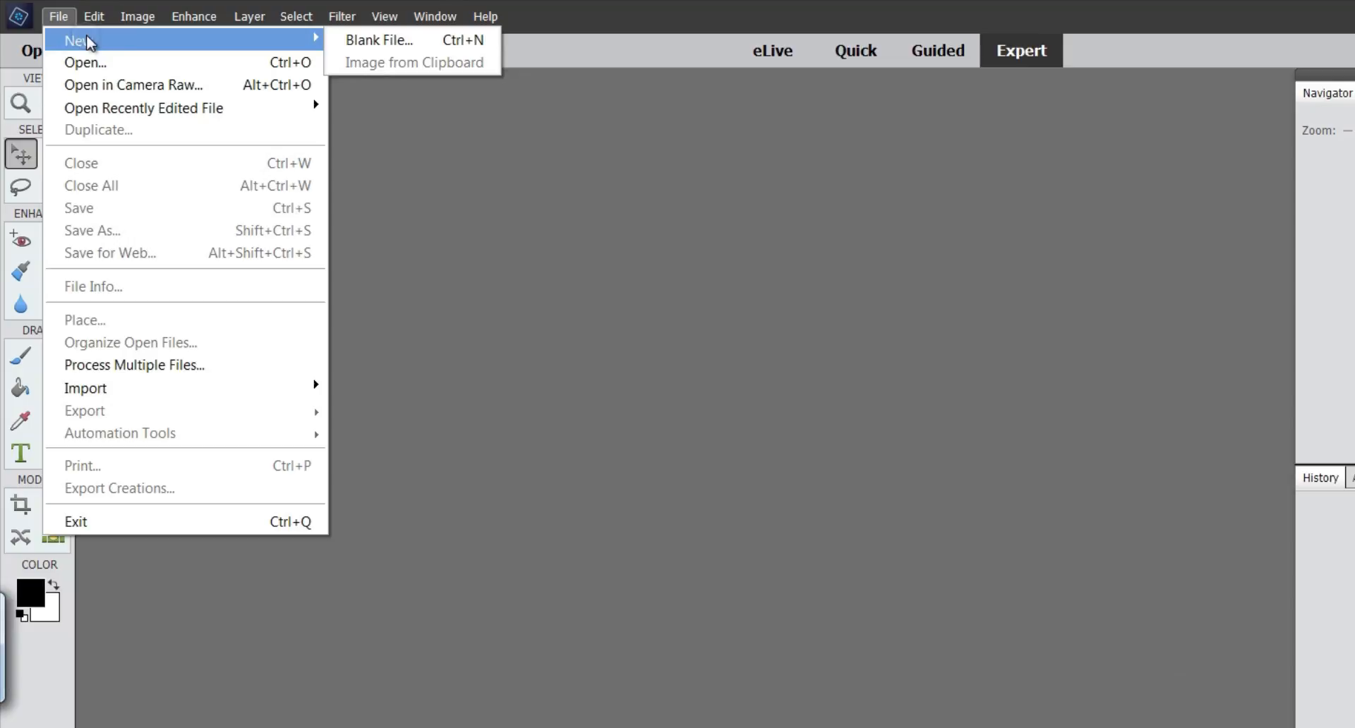
{"action": "left_click", "coordinate": [361, 38]}
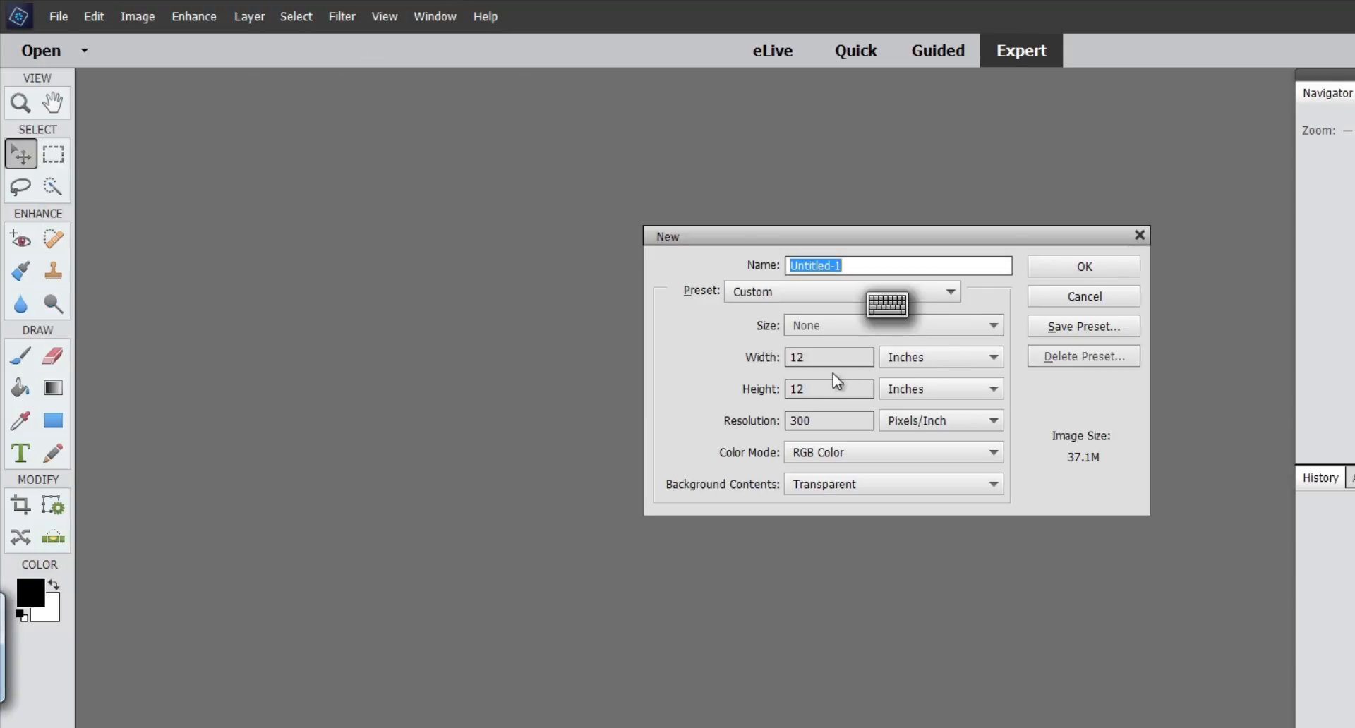
{"action": "left_click", "coordinate": [950, 292]}
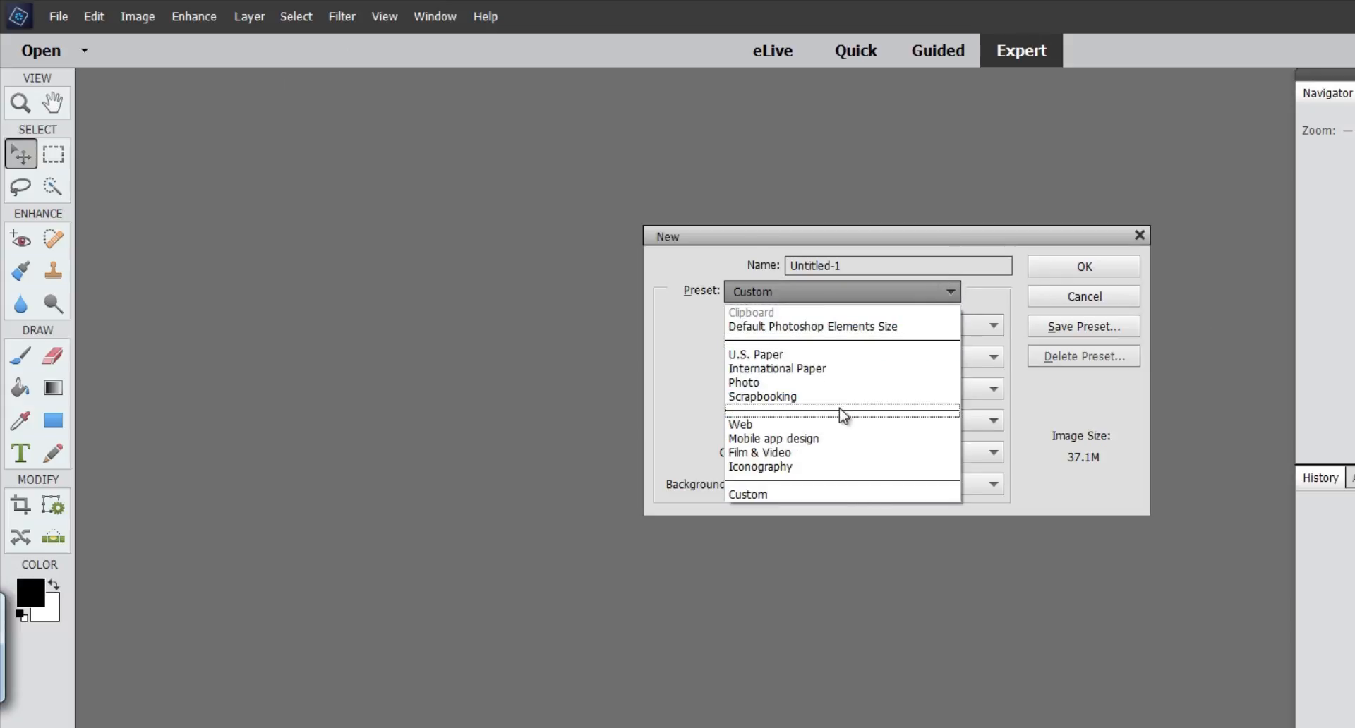
{"action": "left_click", "coordinate": [833, 401]}
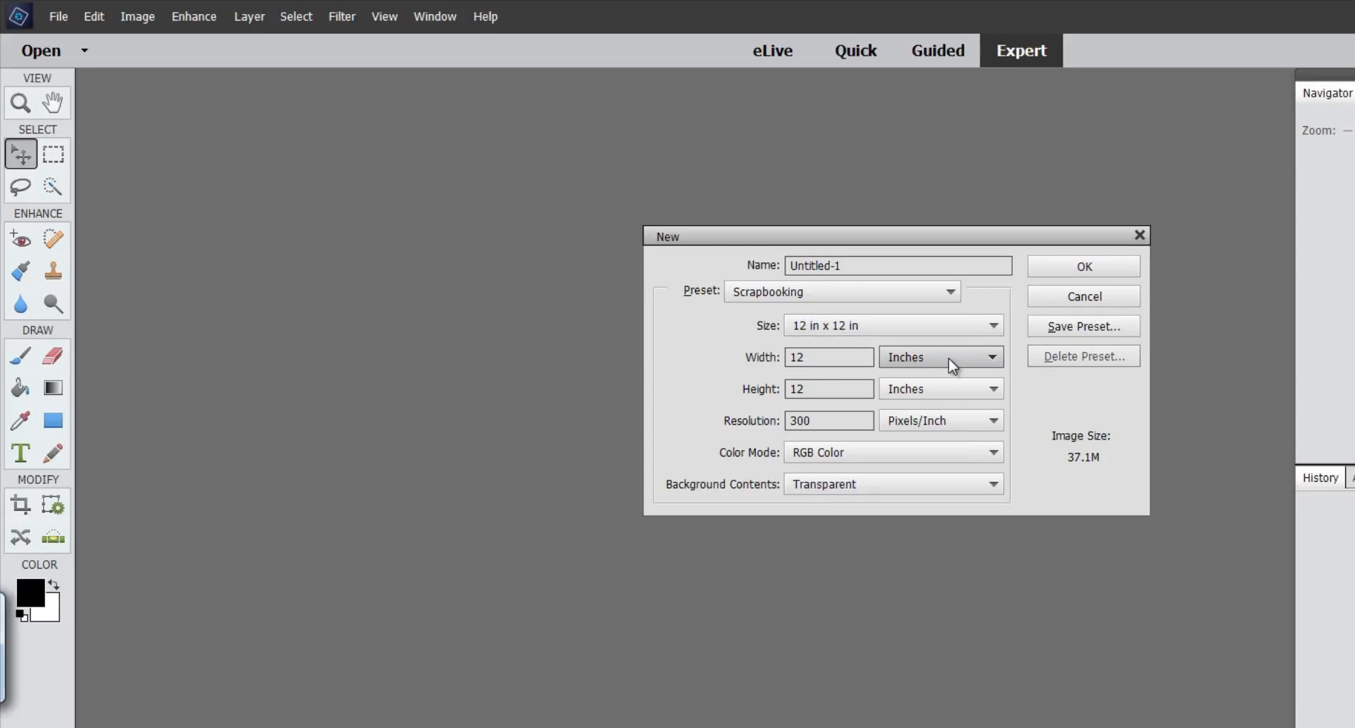
Switch the new file's width unit to Pixels and back to Inches
{"action": "left_click", "coordinate": [994, 357]}
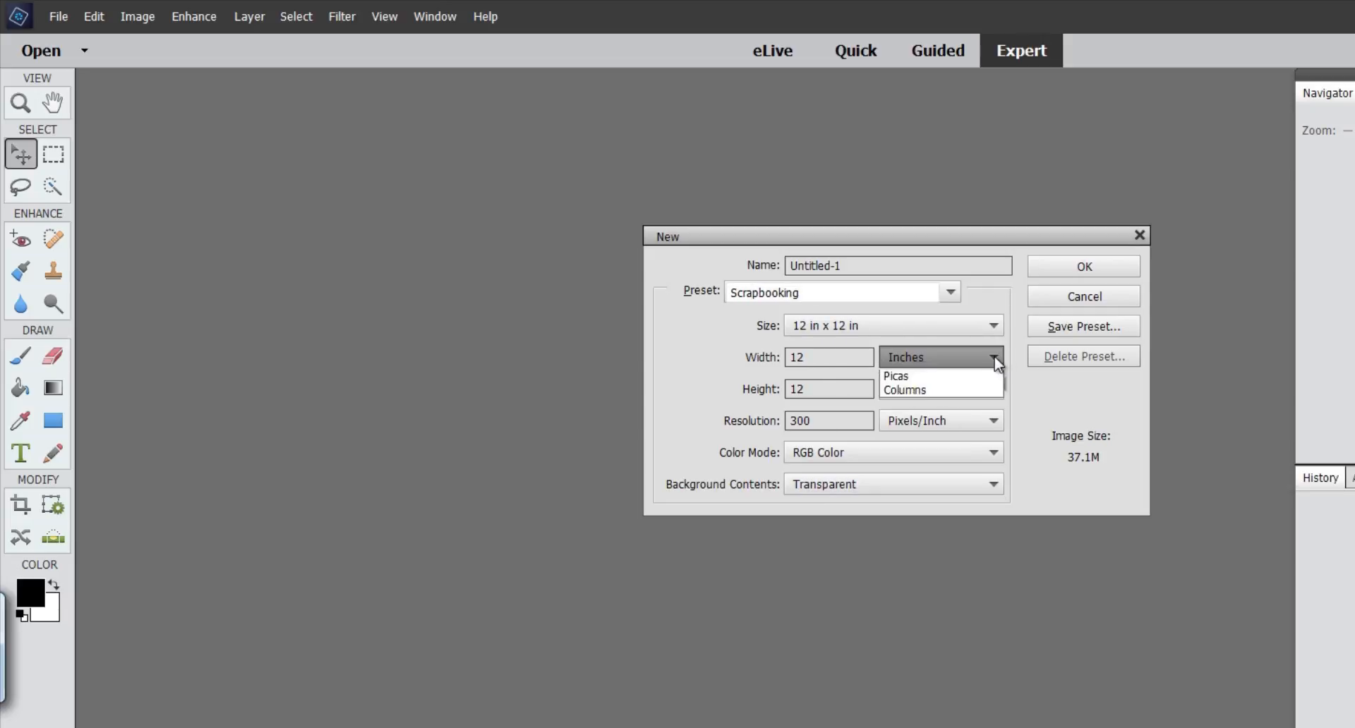
{"action": "left_click", "coordinate": [932, 377]}
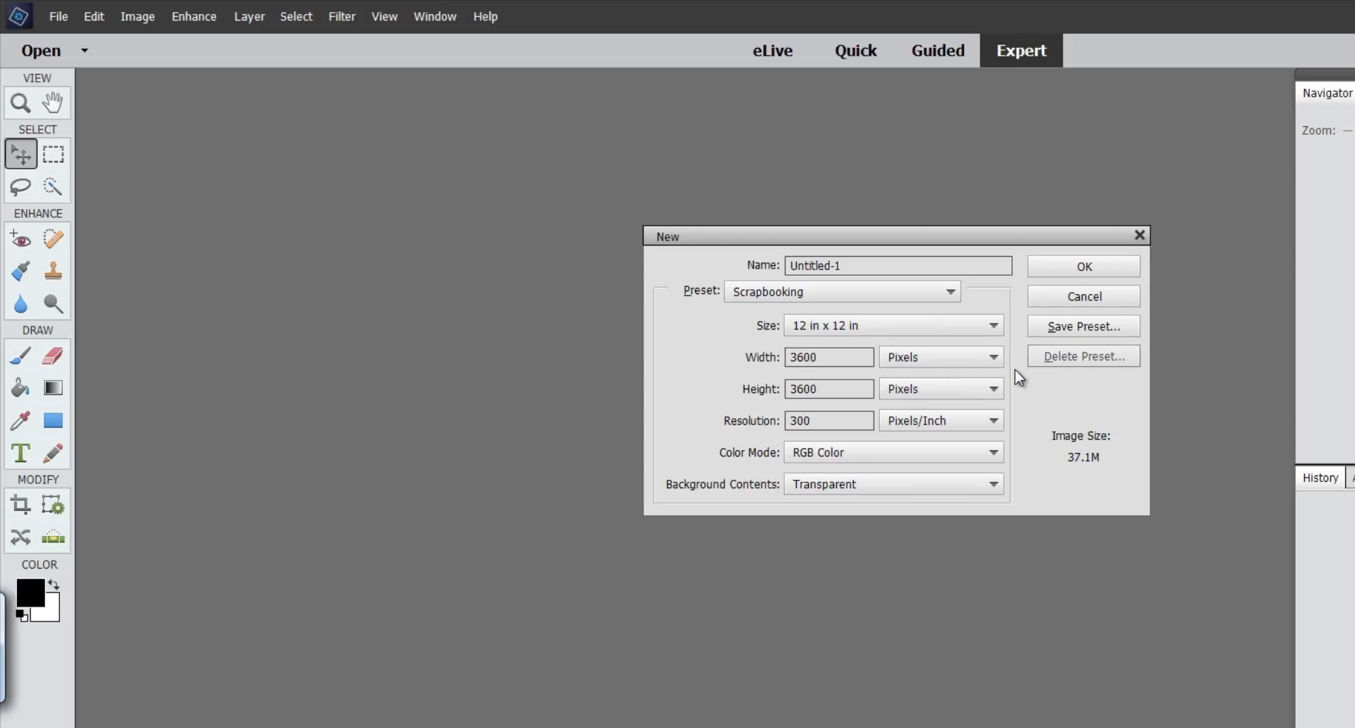
{"action": "left_click", "coordinate": [996, 357]}
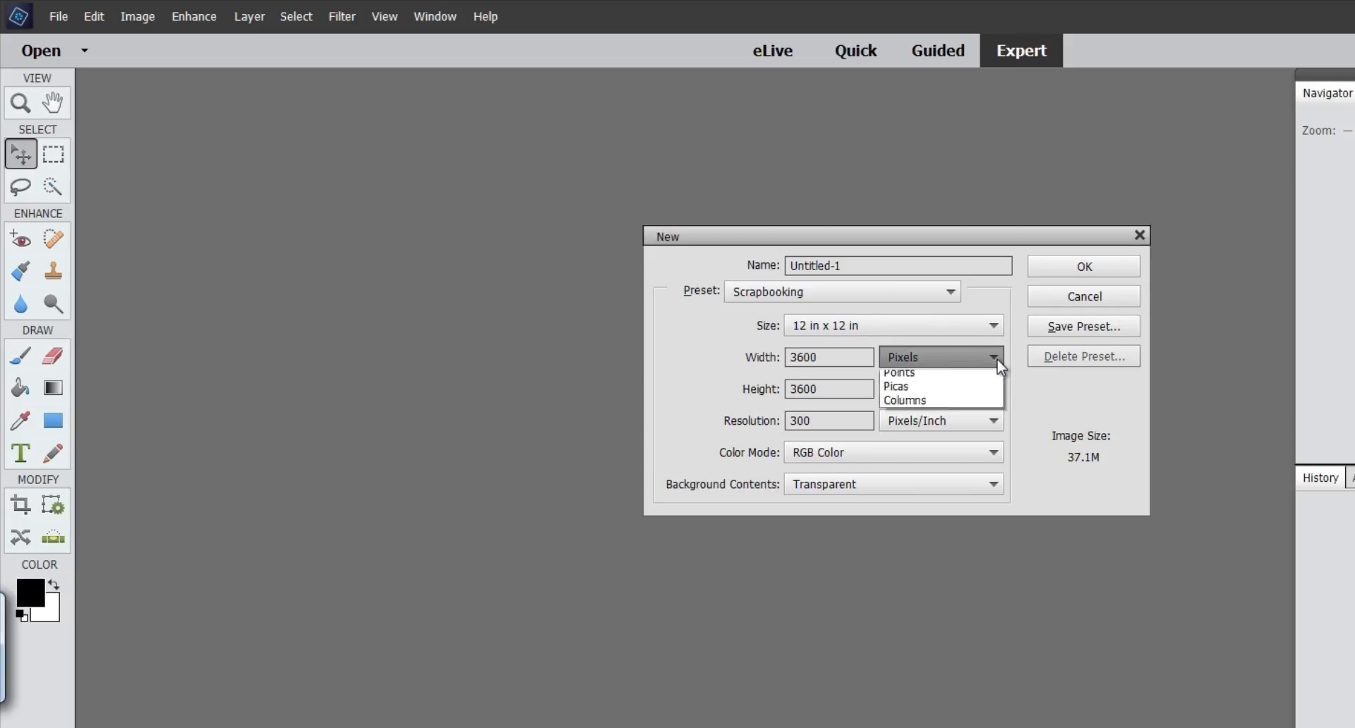
{"action": "left_click", "coordinate": [960, 391]}
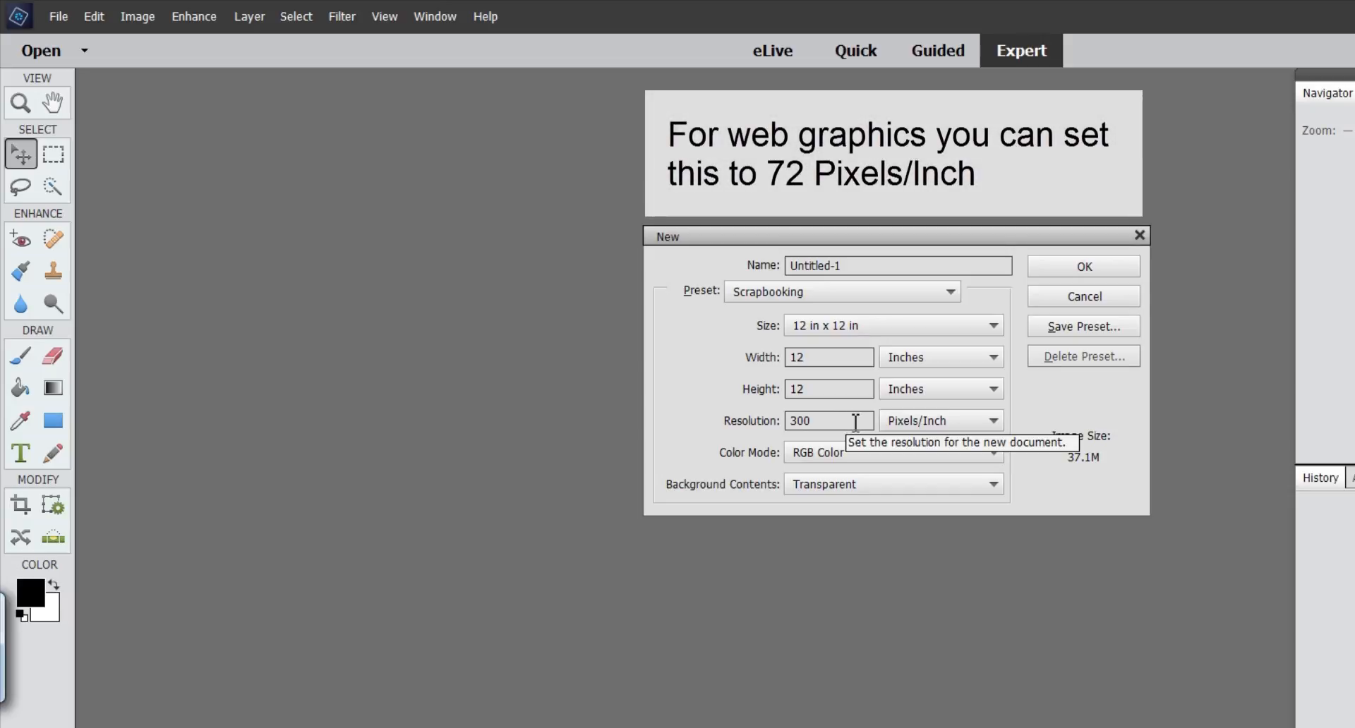
Try White, Transparent and Background Color as the new file's background contents
{"action": "left_click", "coordinate": [995, 484]}
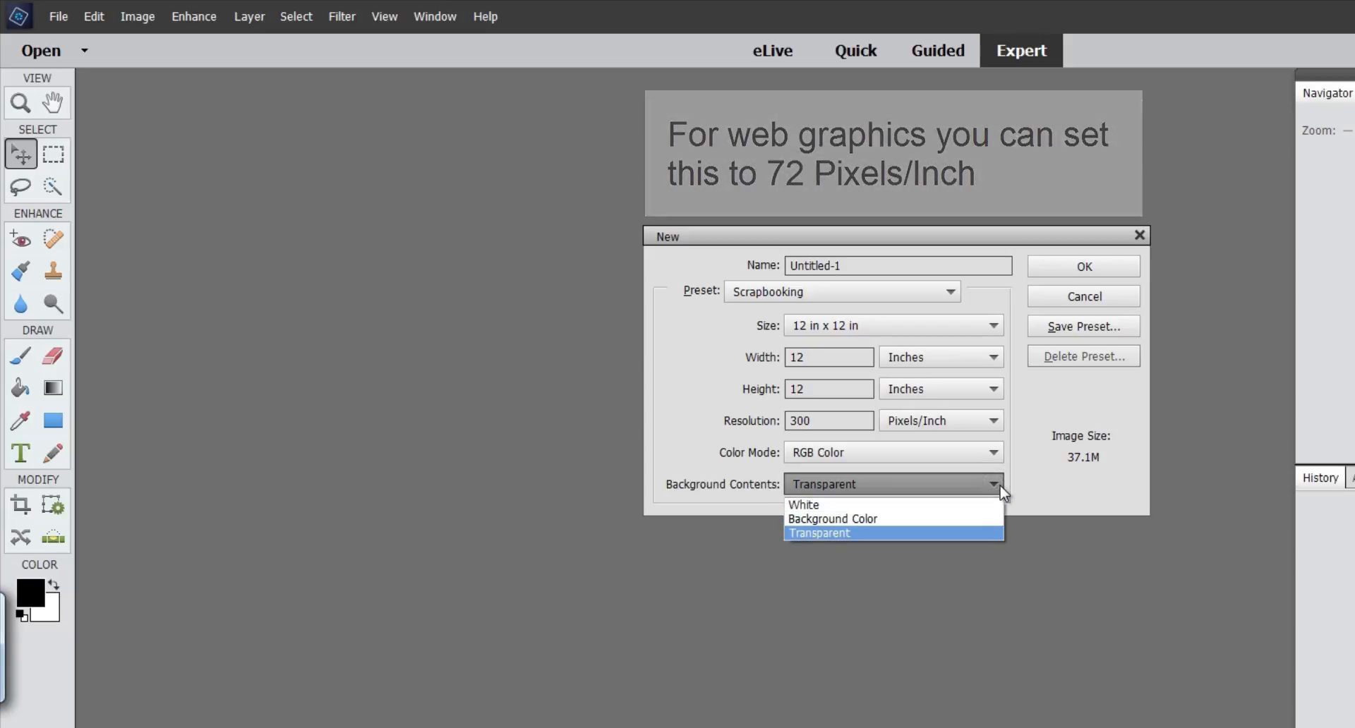
{"action": "left_click", "coordinate": [966, 505]}
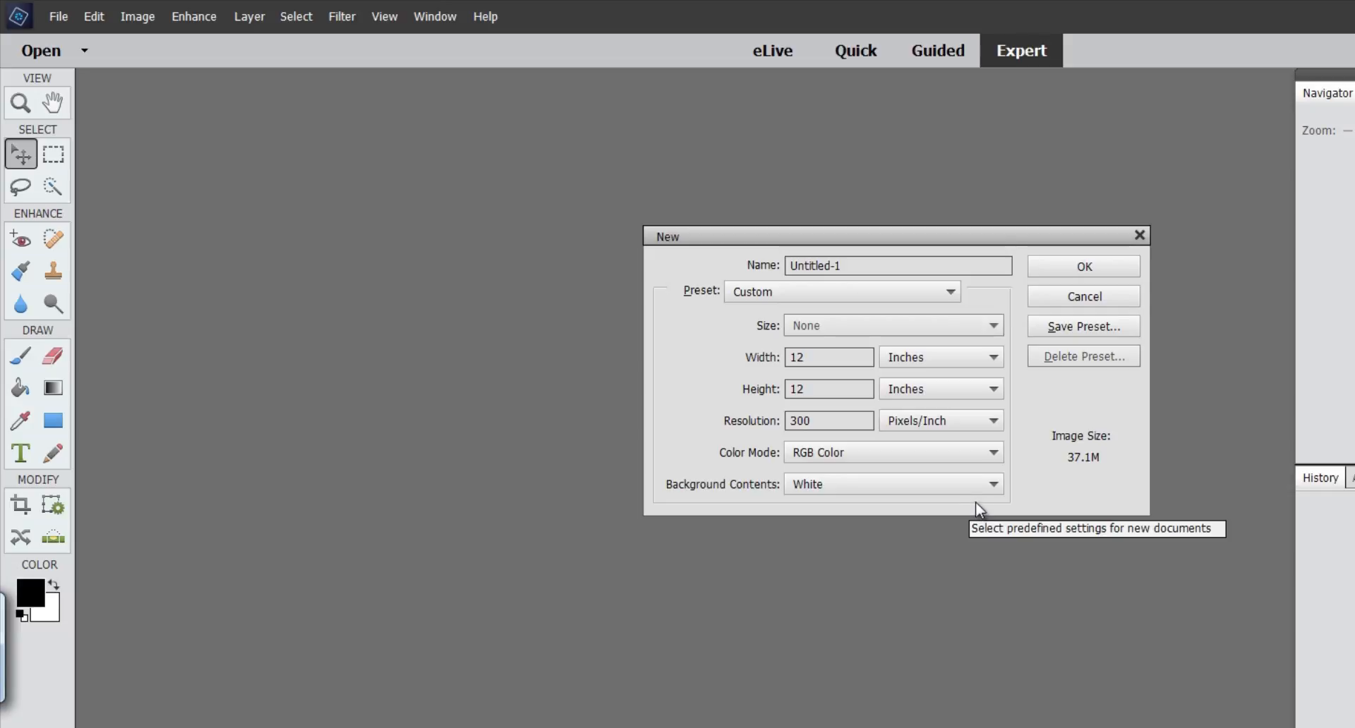
{"action": "left_click", "coordinate": [998, 488]}
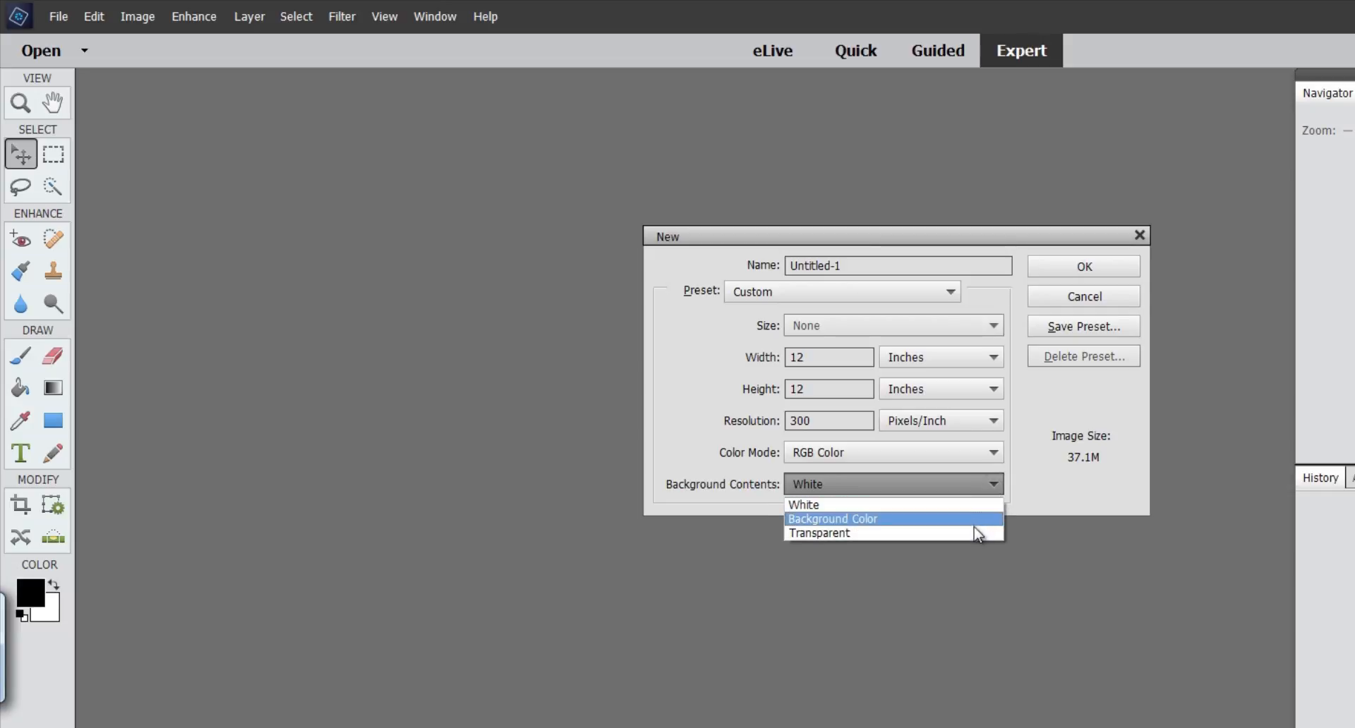
{"action": "left_click", "coordinate": [975, 532]}
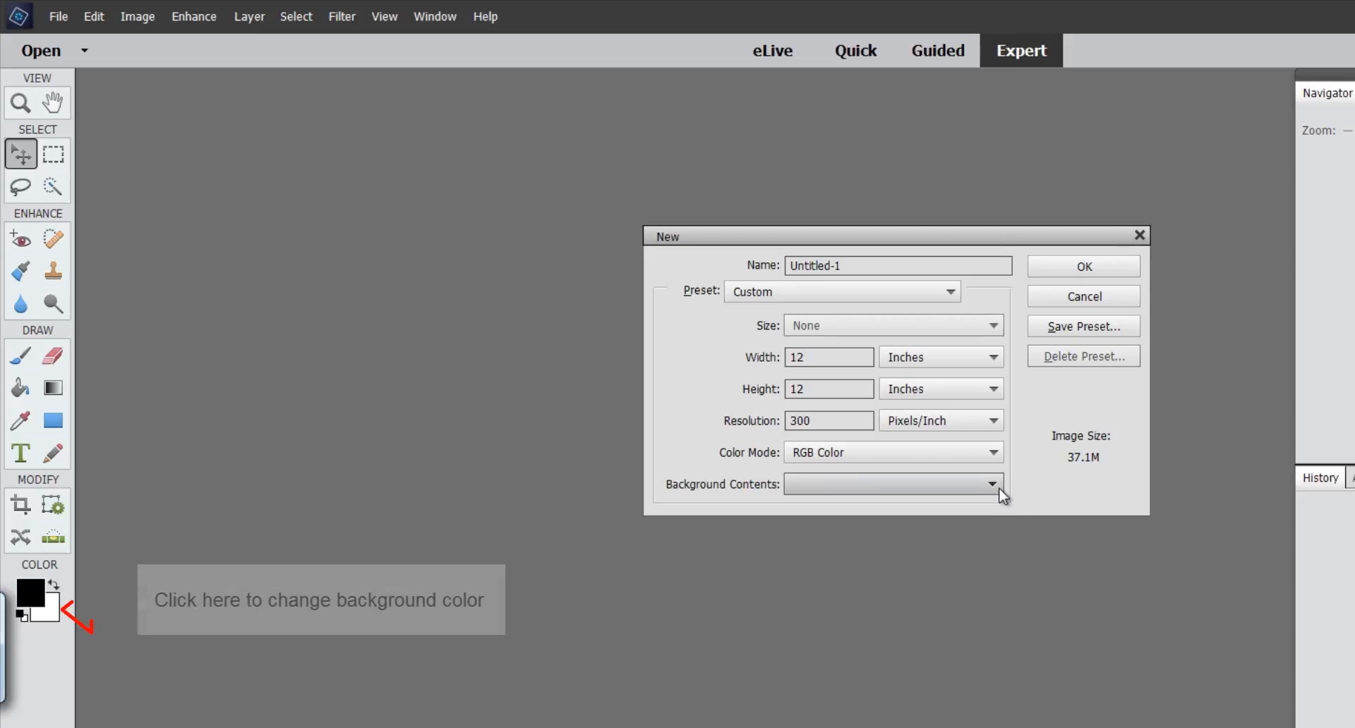
{"action": "left_click", "coordinate": [996, 487]}
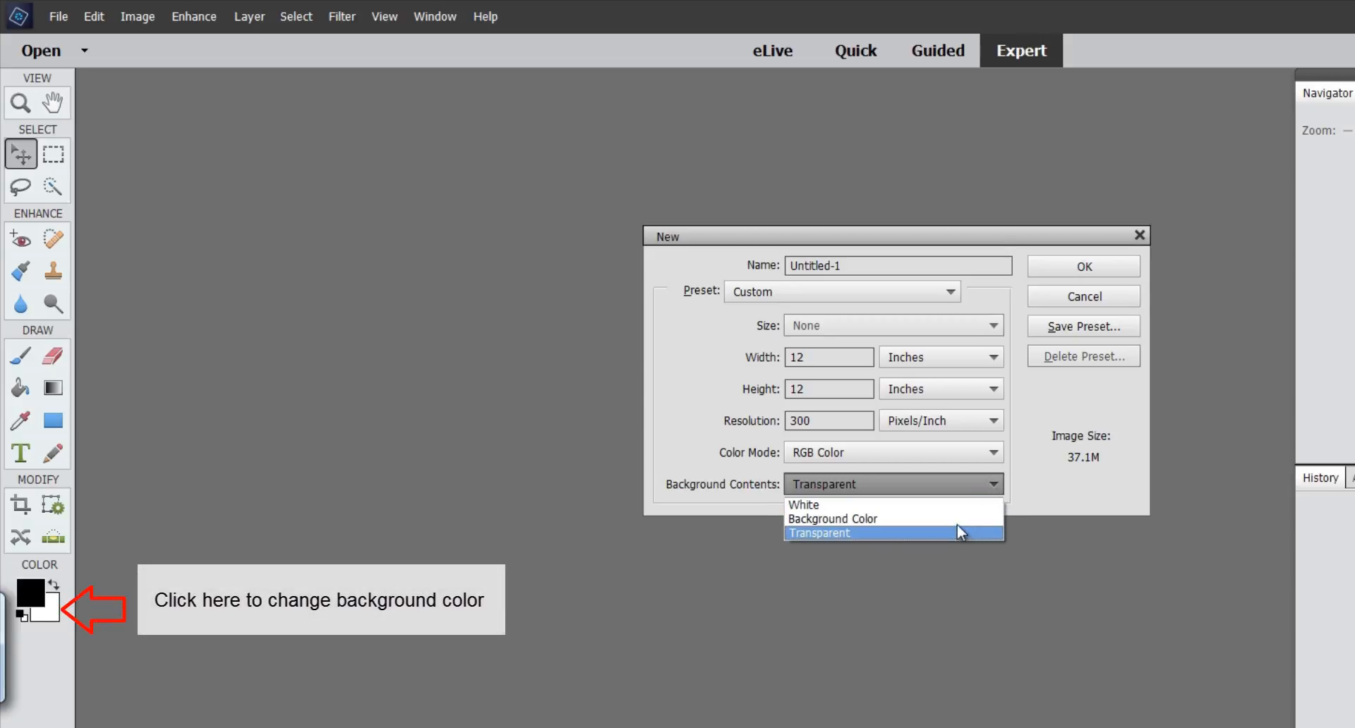
{"action": "left_click", "coordinate": [963, 523]}
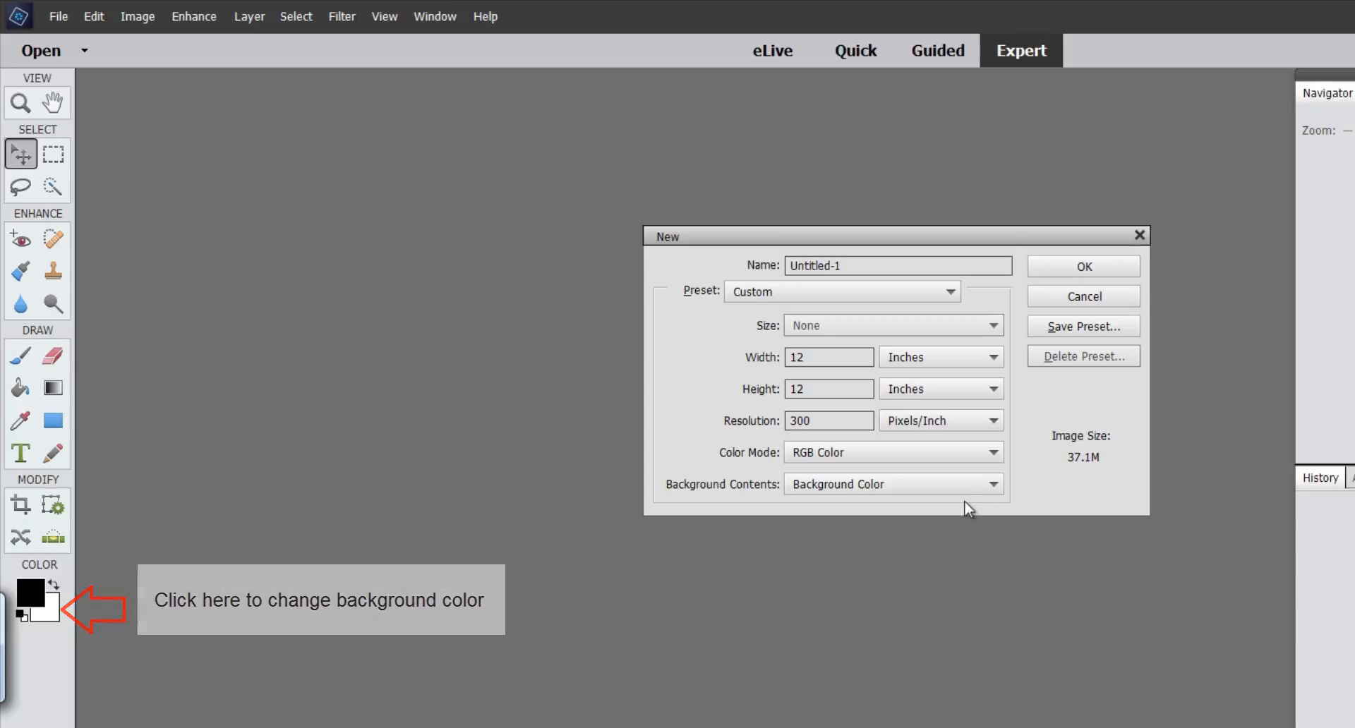
Set the background contents to Transparent and create the 12 x 12 inch document at 300 pixels/inch
{"action": "key", "text": "Down"}
{"action": "left_click", "coordinate": [1090, 267]}
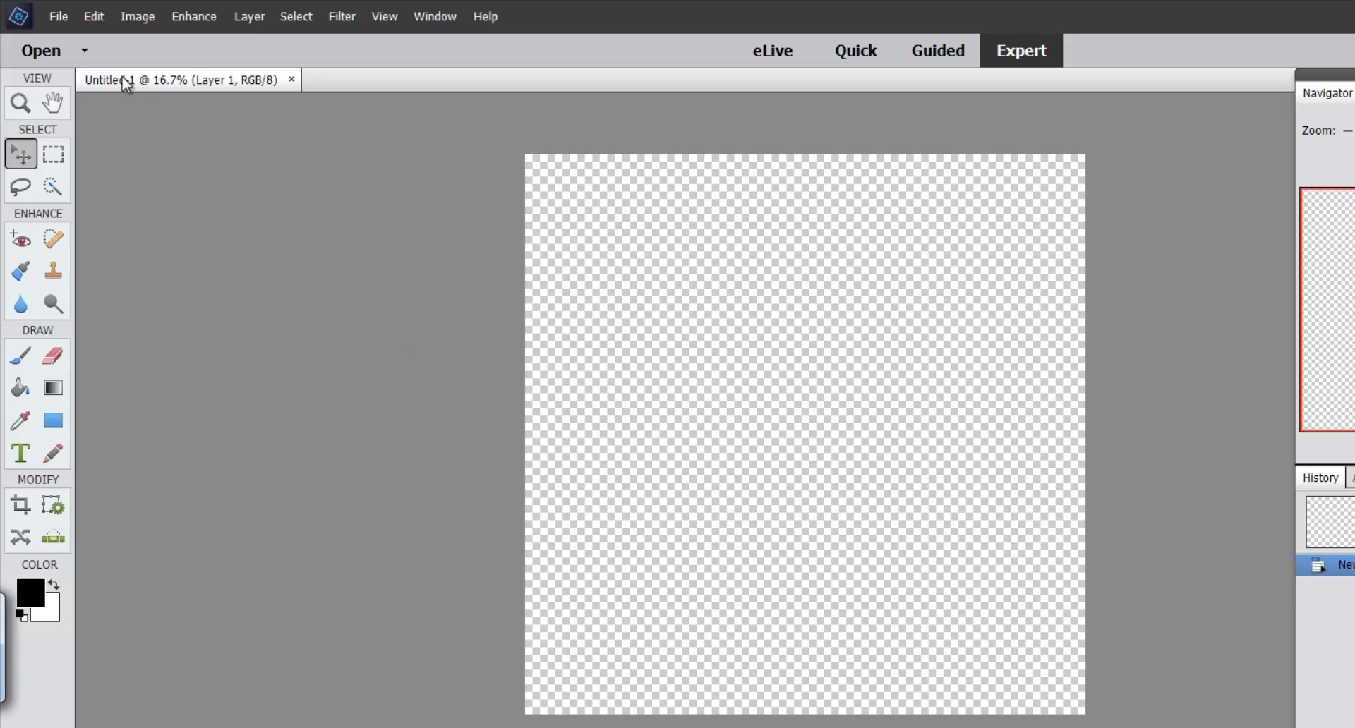
Open all the JPG photos, JPG papers and PNG embellishments from the Soft As Summer folder together, leaving out its subfolders
{"action": "left_click", "coordinate": [57, 17]}
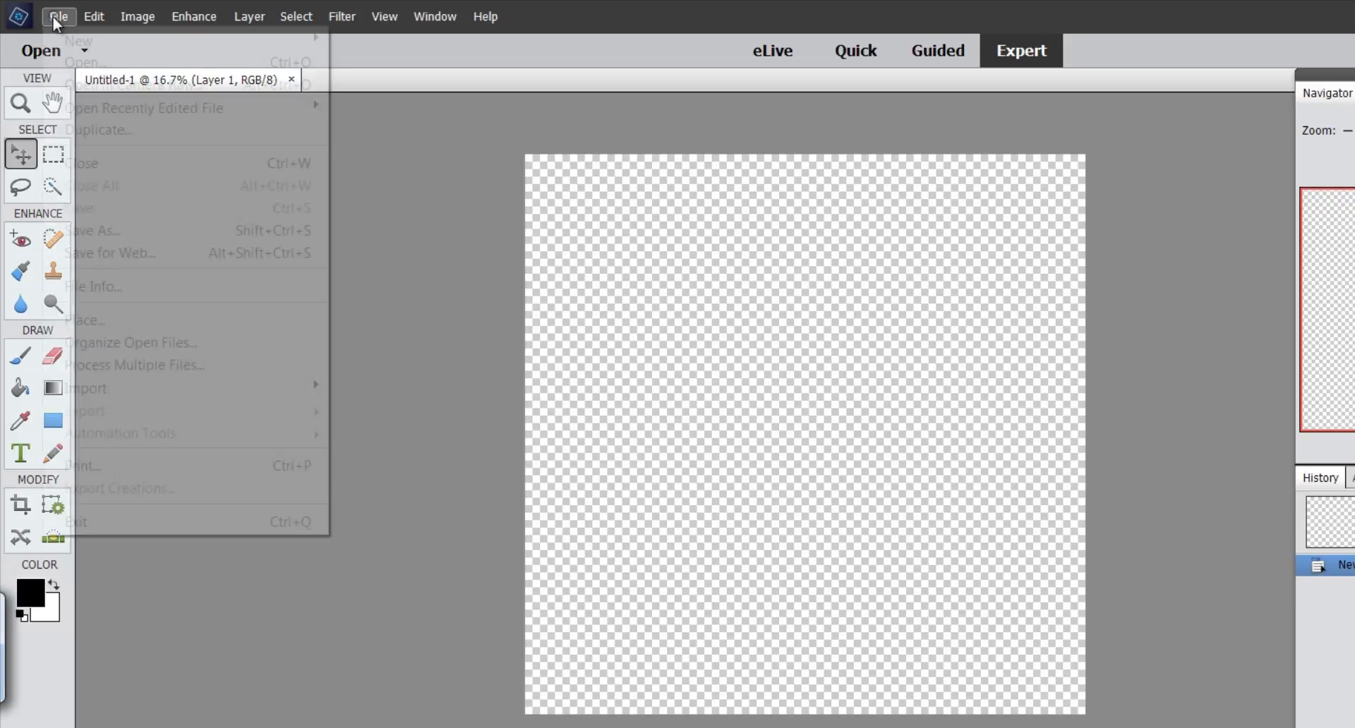
{"action": "left_click", "coordinate": [98, 65]}
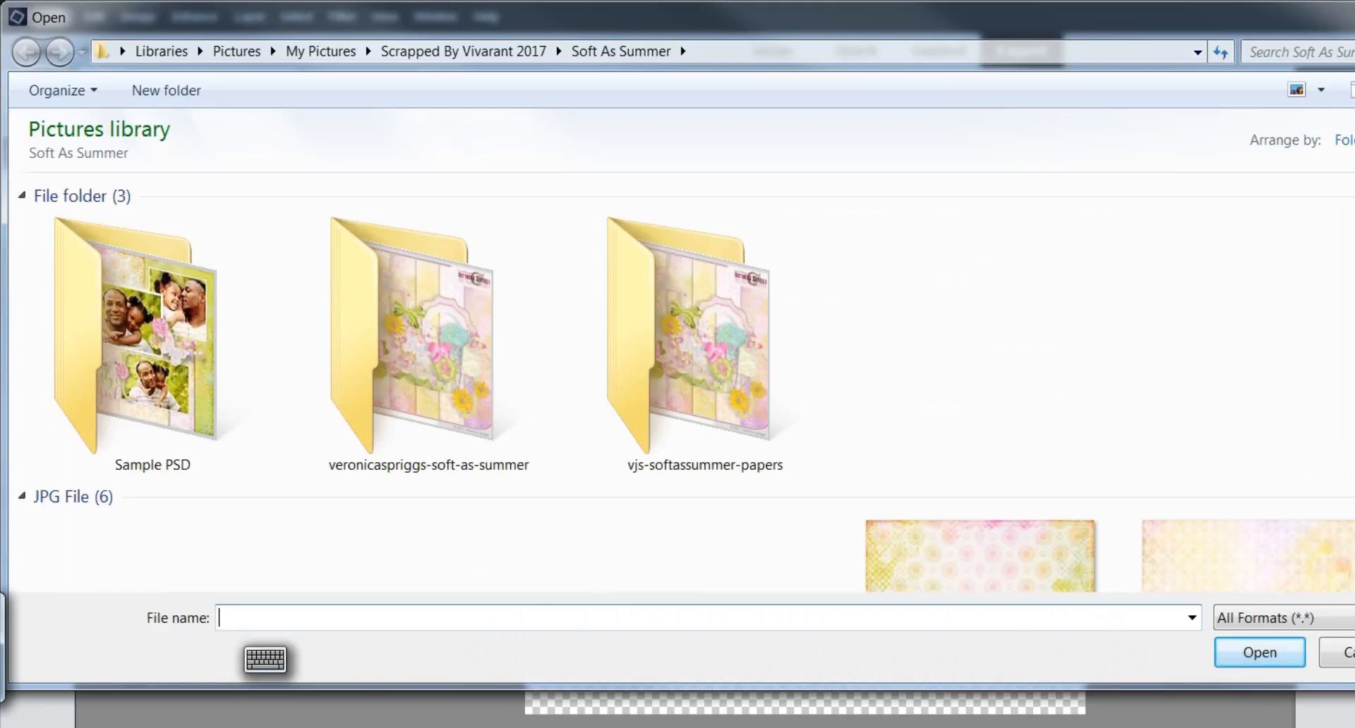
{"action": "scroll", "coordinate": [1178, 218], "scroll_direction": "down", "scroll_amount": 4}
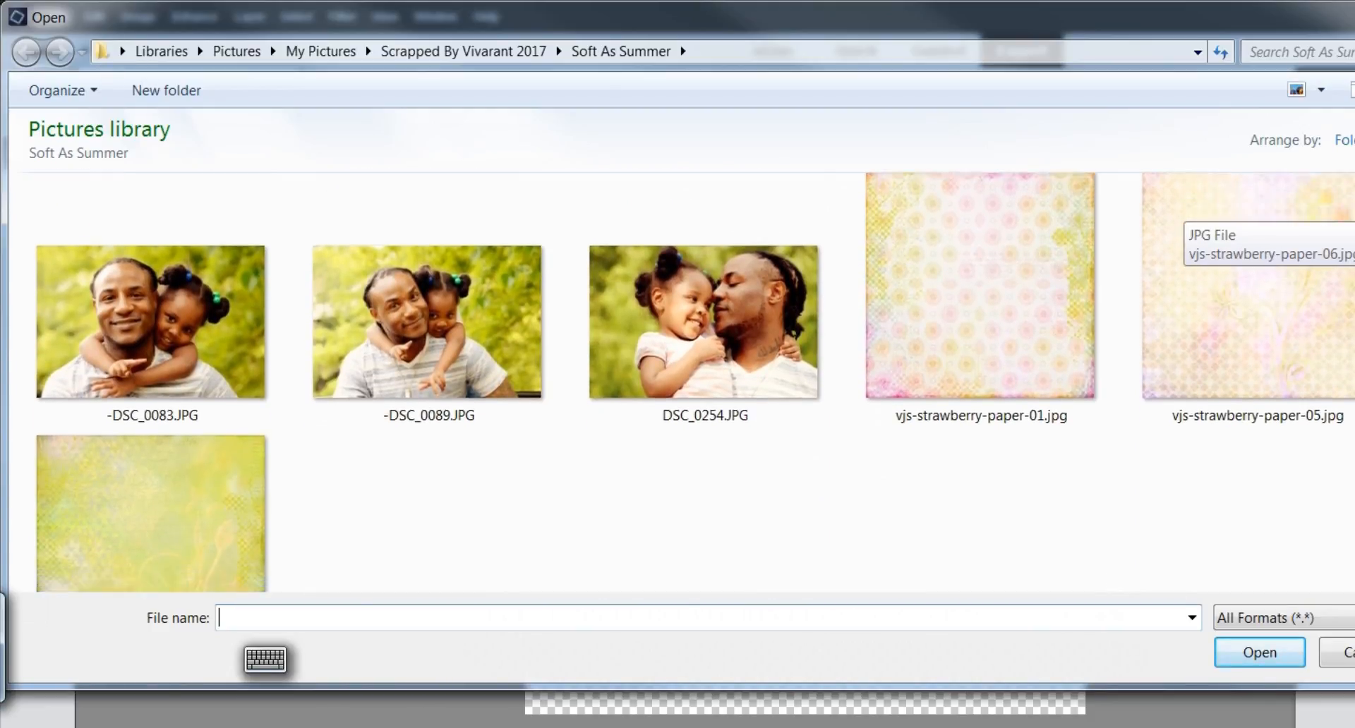
{"action": "scroll", "coordinate": [1178, 211], "scroll_direction": "down", "scroll_amount": 1}
{"action": "scroll", "coordinate": [1179, 212], "scroll_direction": "up", "scroll_amount": 5}
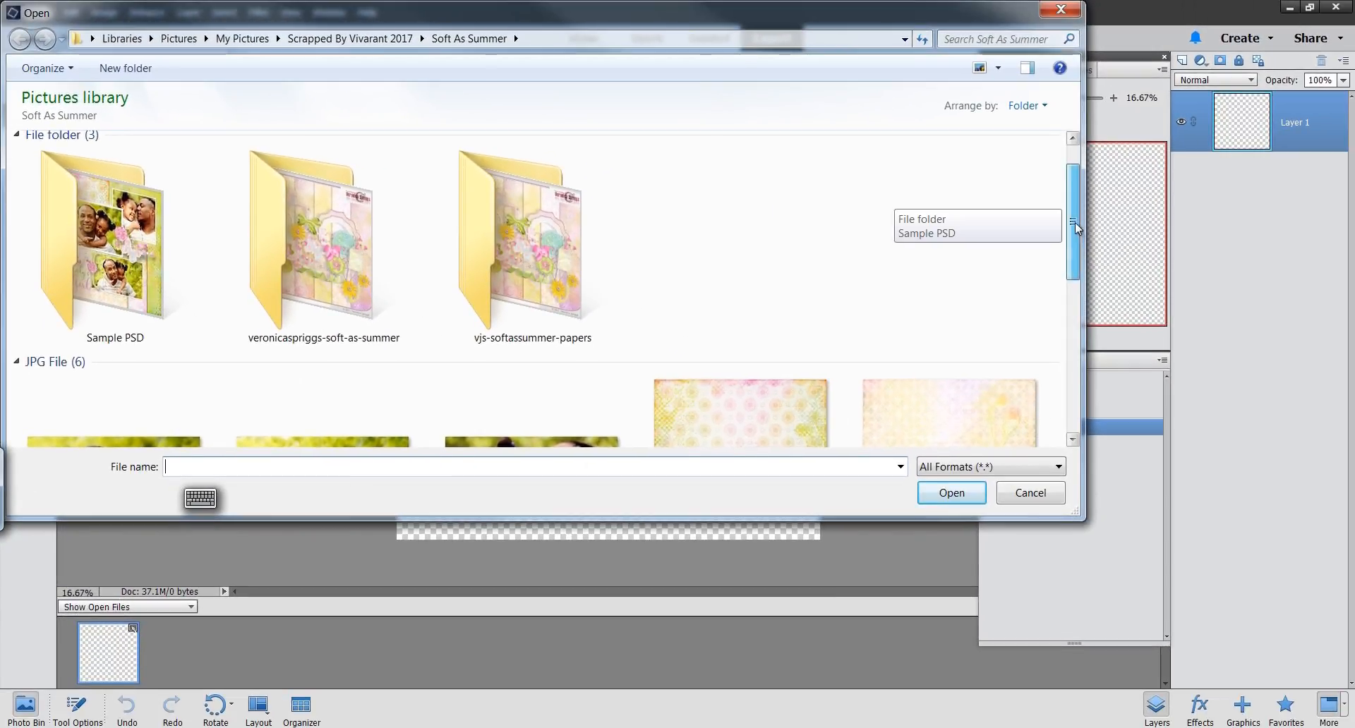
{"action": "mouse_move", "coordinate": [1075, 227]}
{"action": "left_mouse_down"}
{"action": "mouse_move", "coordinate": [1099, 336]}
{"action": "mouse_move", "coordinate": [1094, 422]}
{"action": "mouse_move", "coordinate": [1087, 232]}
{"action": "left_mouse_up"}
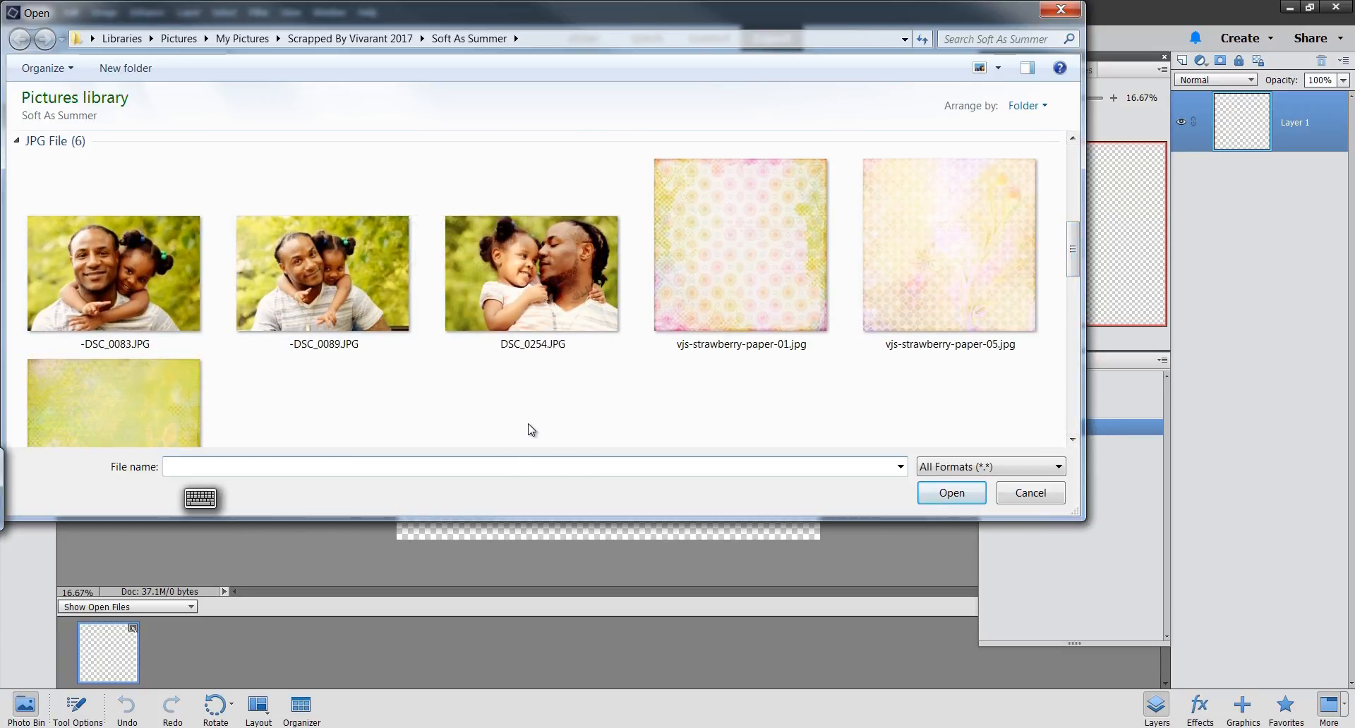
{"action": "left_click_drag", "start_coordinate": [1077, 234], "coordinate": [1076, 241]}
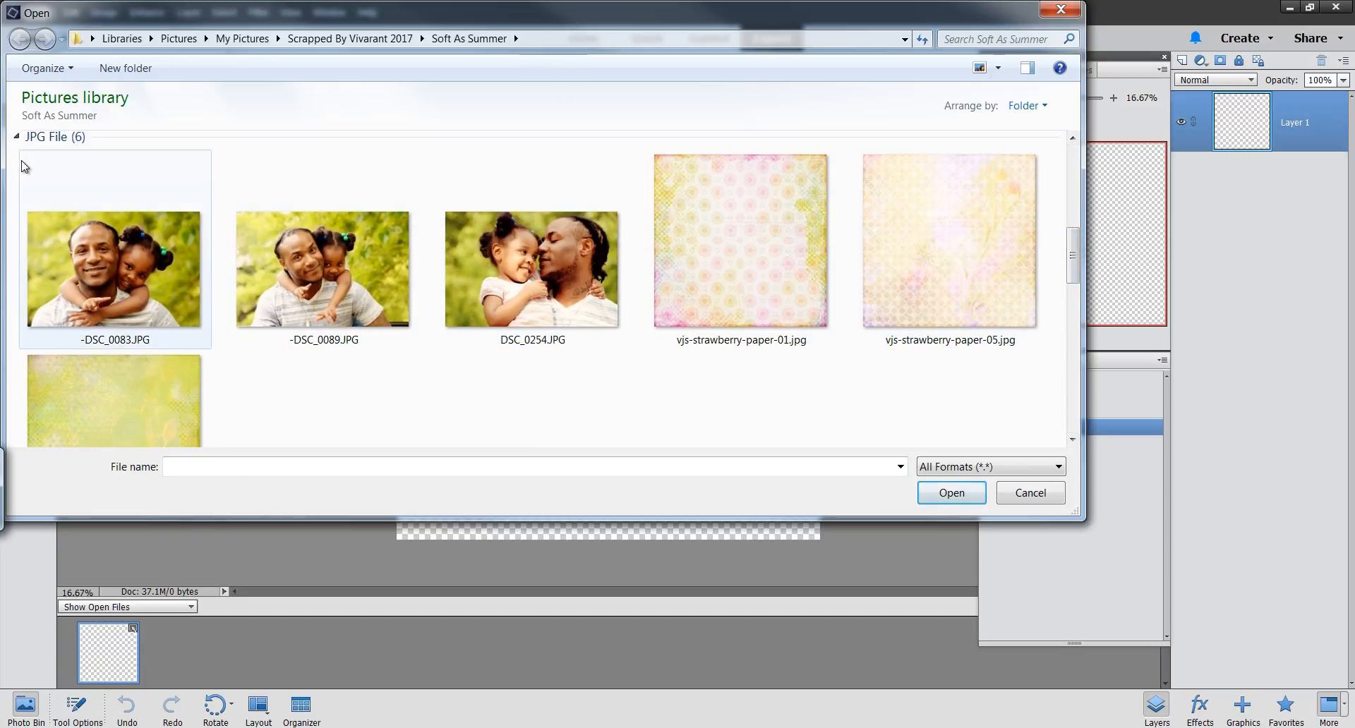
{"action": "left_click_drag", "start_coordinate": [21, 168], "coordinate": [1048, 488]}
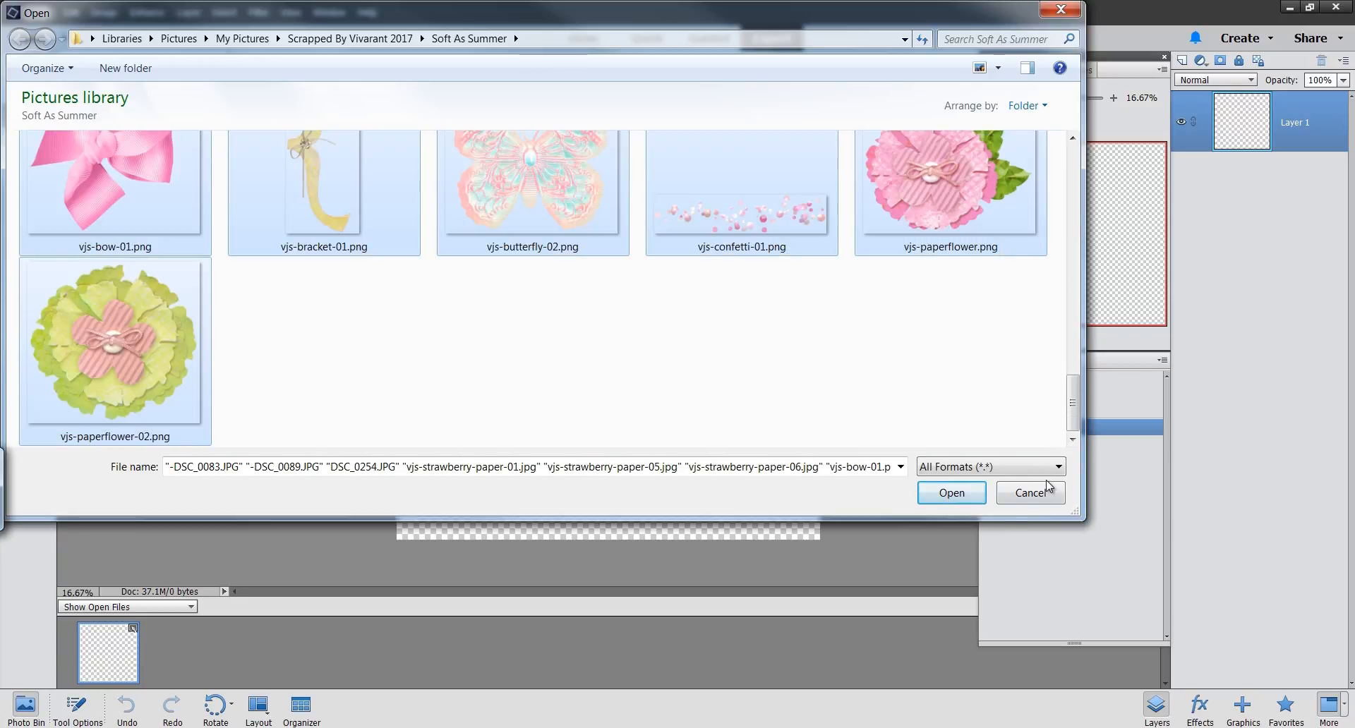
{"action": "left_click", "coordinate": [952, 494]}
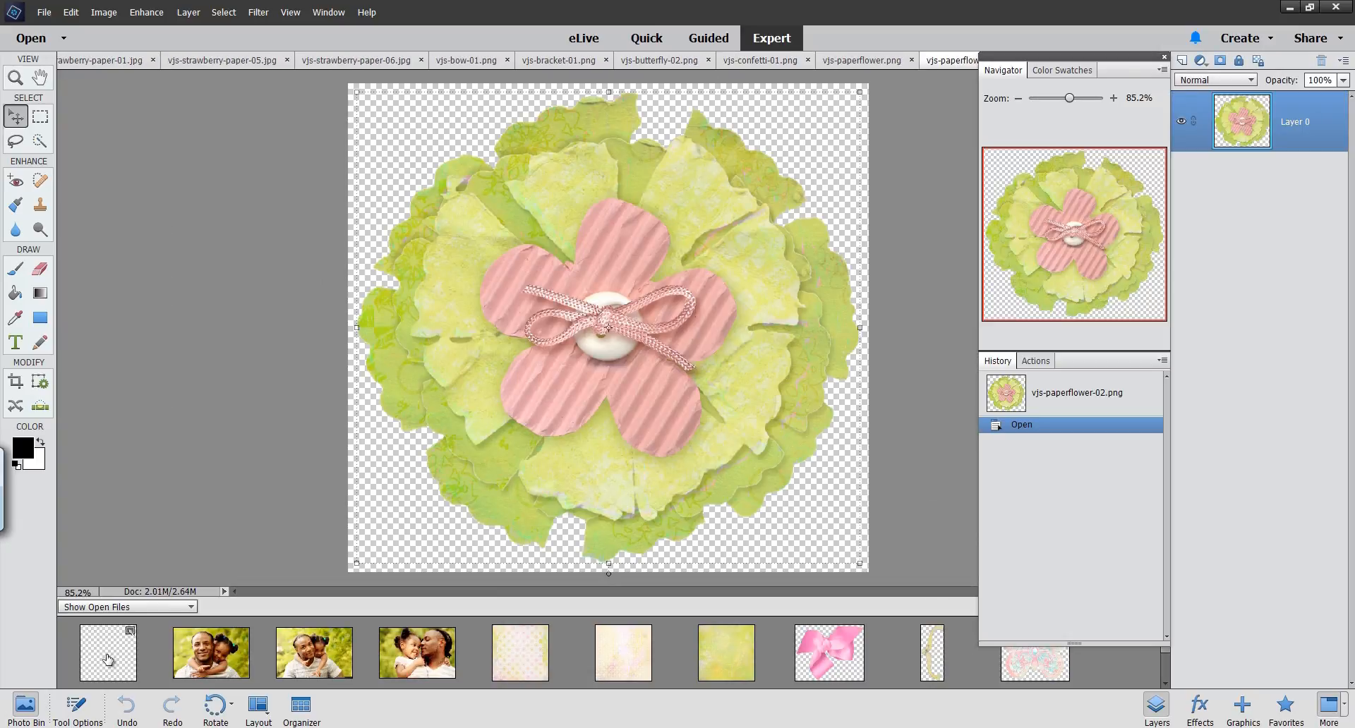
Return to the blank Untitled-1 document and place vjs-strawberry-paper-06.jpg on it as the background paper
{"action": "left_click", "coordinate": [110, 661]}
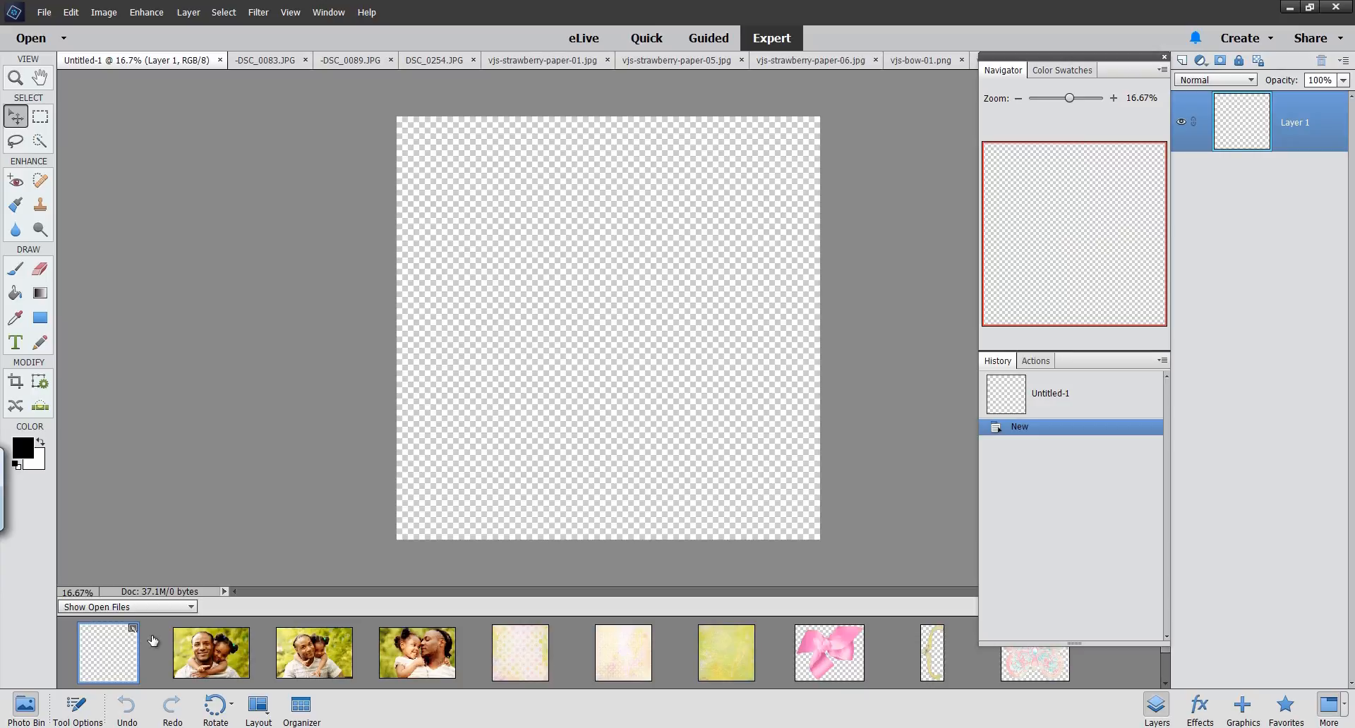
{"action": "left_click", "coordinate": [191, 608]}
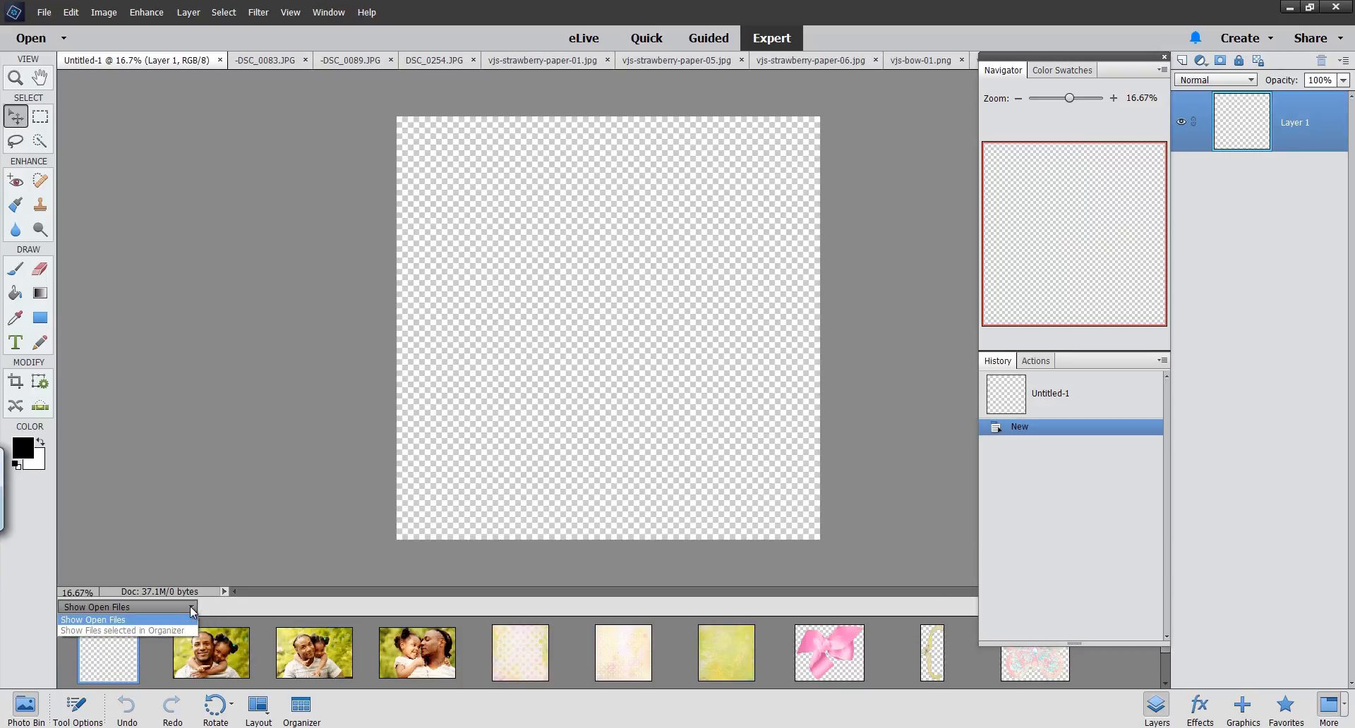
{"action": "left_click", "coordinate": [134, 631]}
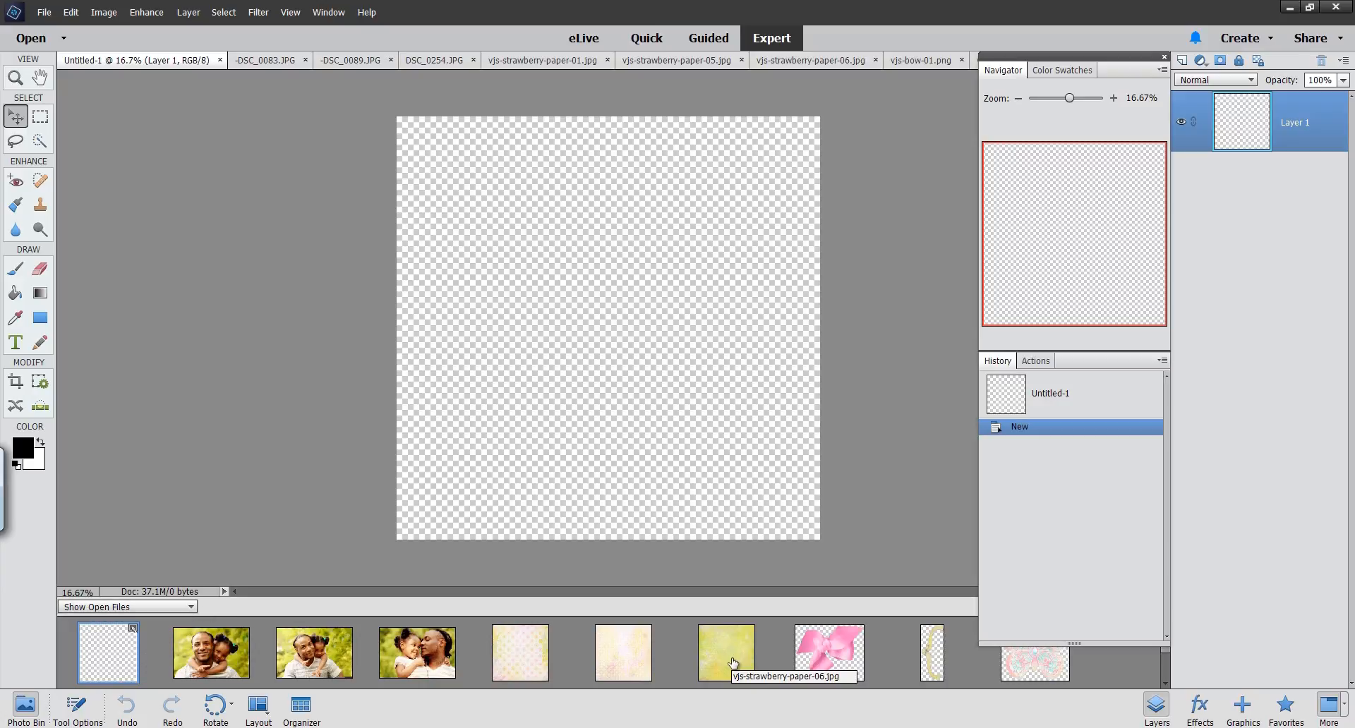
{"action": "left_click_drag", "start_coordinate": [732, 665], "coordinate": [614, 276]}
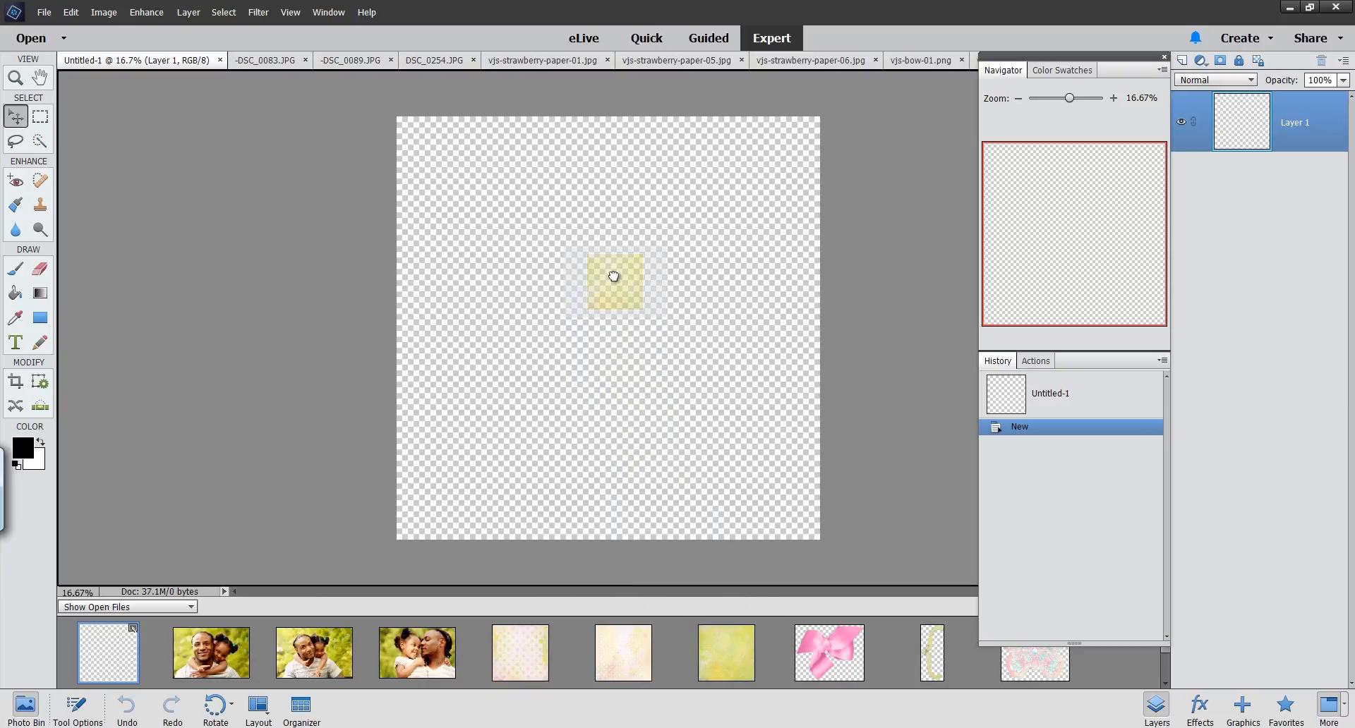
{"action": "left_click_drag", "start_coordinate": [614, 276], "coordinate": [617, 300]}
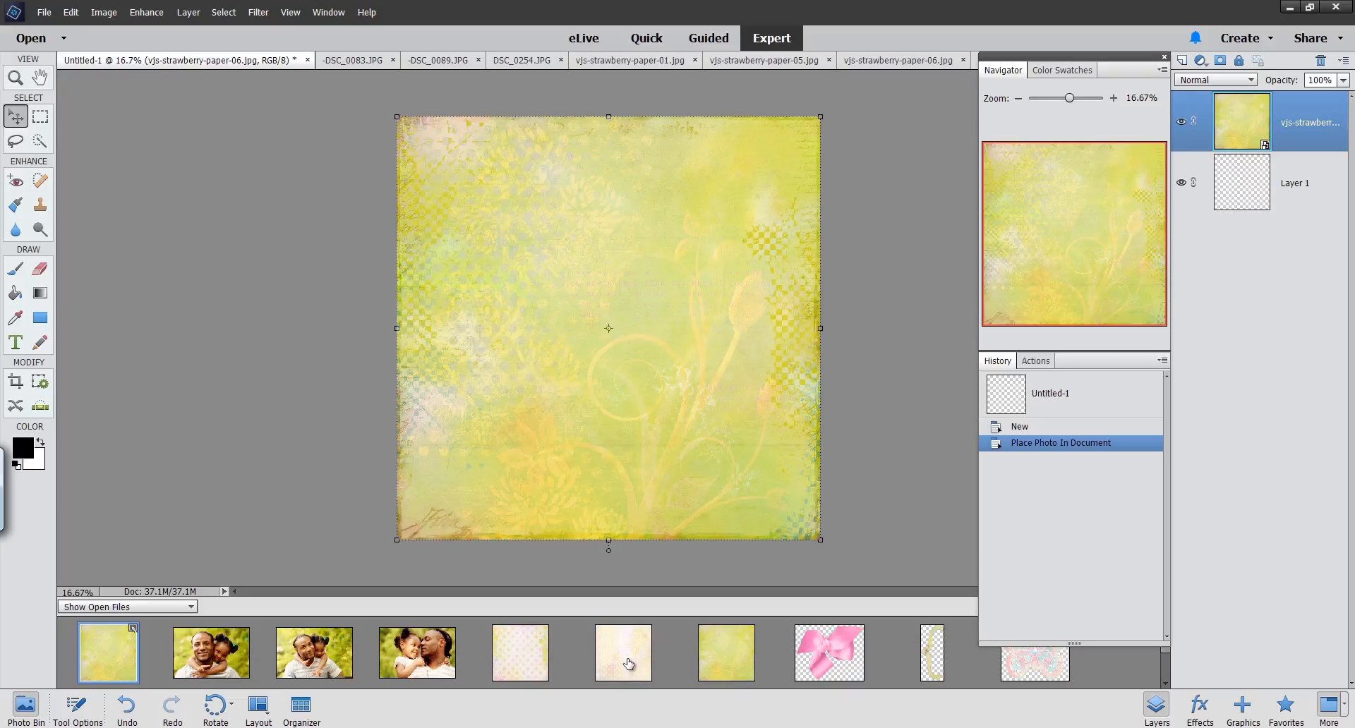
Place vjs-strawberry-paper-05.jpg over the green background paper and undo that placement
{"action": "left_click_drag", "start_coordinate": [629, 663], "coordinate": [454, 409]}
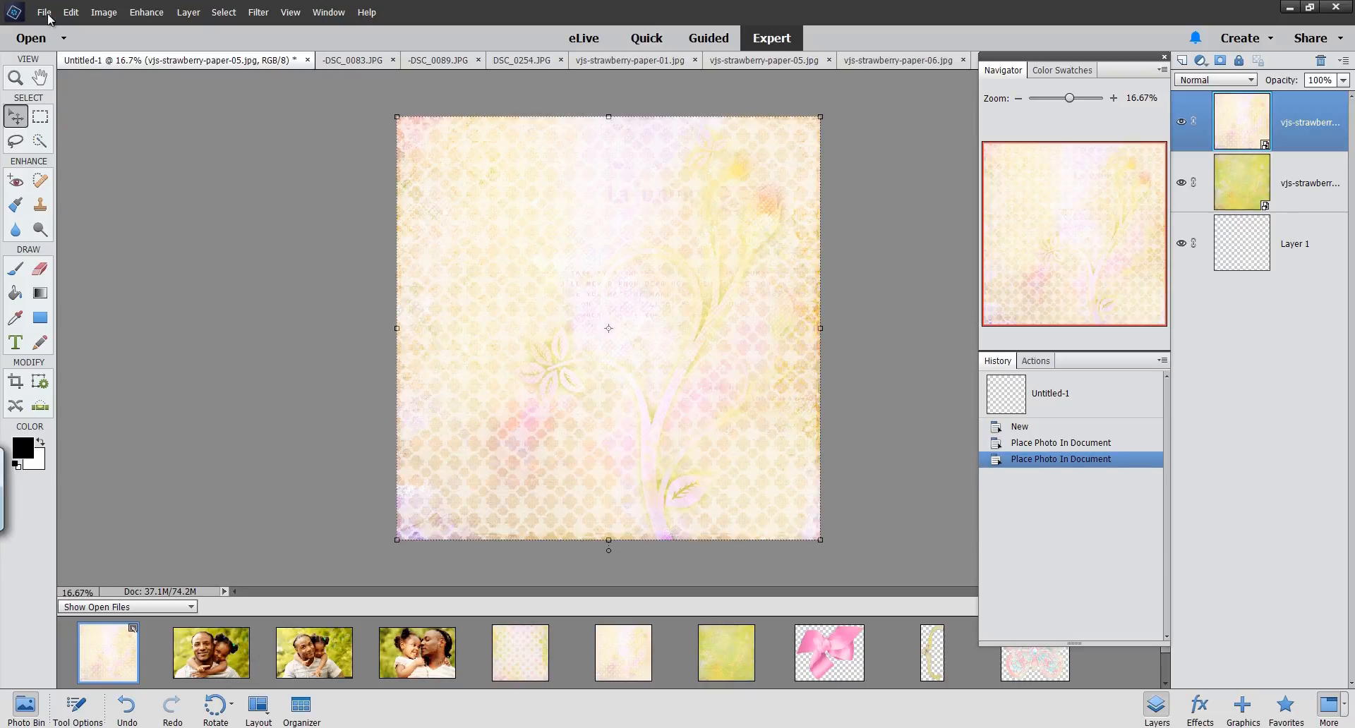
{"action": "left_click", "coordinate": [71, 12]}
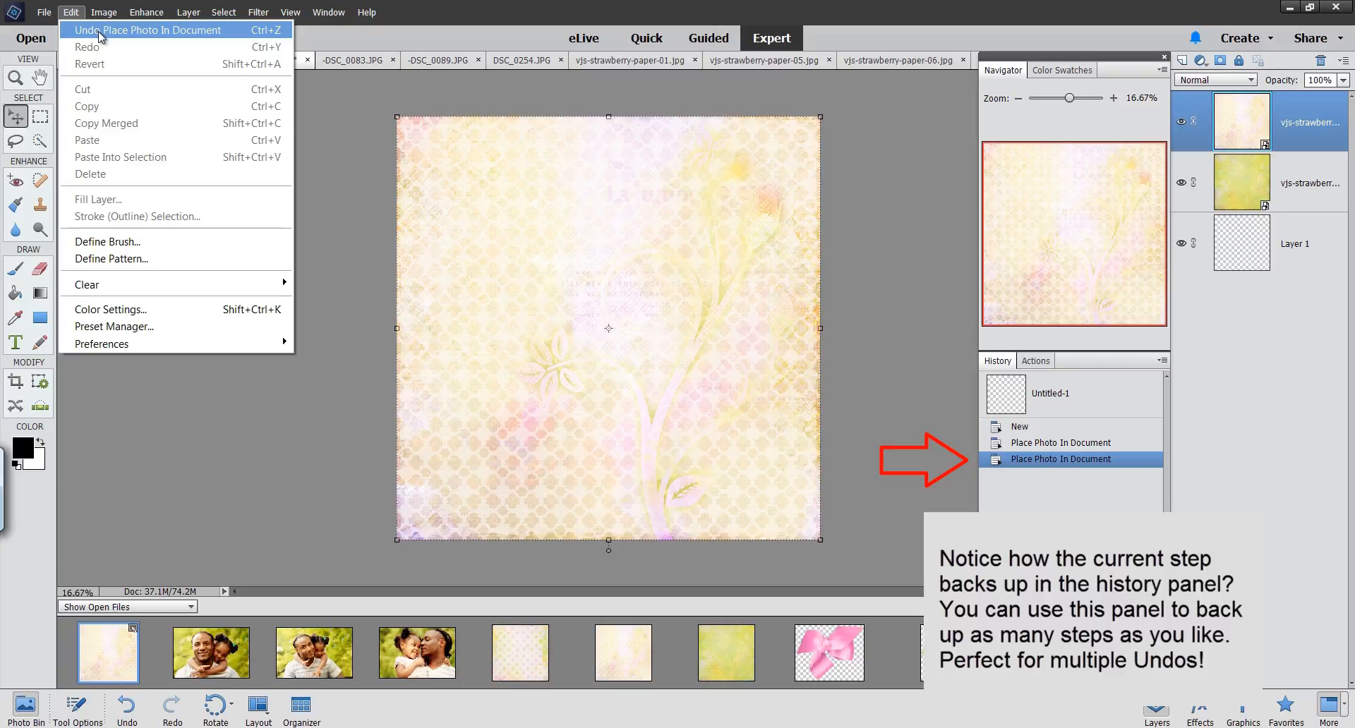
{"action": "left_click", "coordinate": [100, 32]}
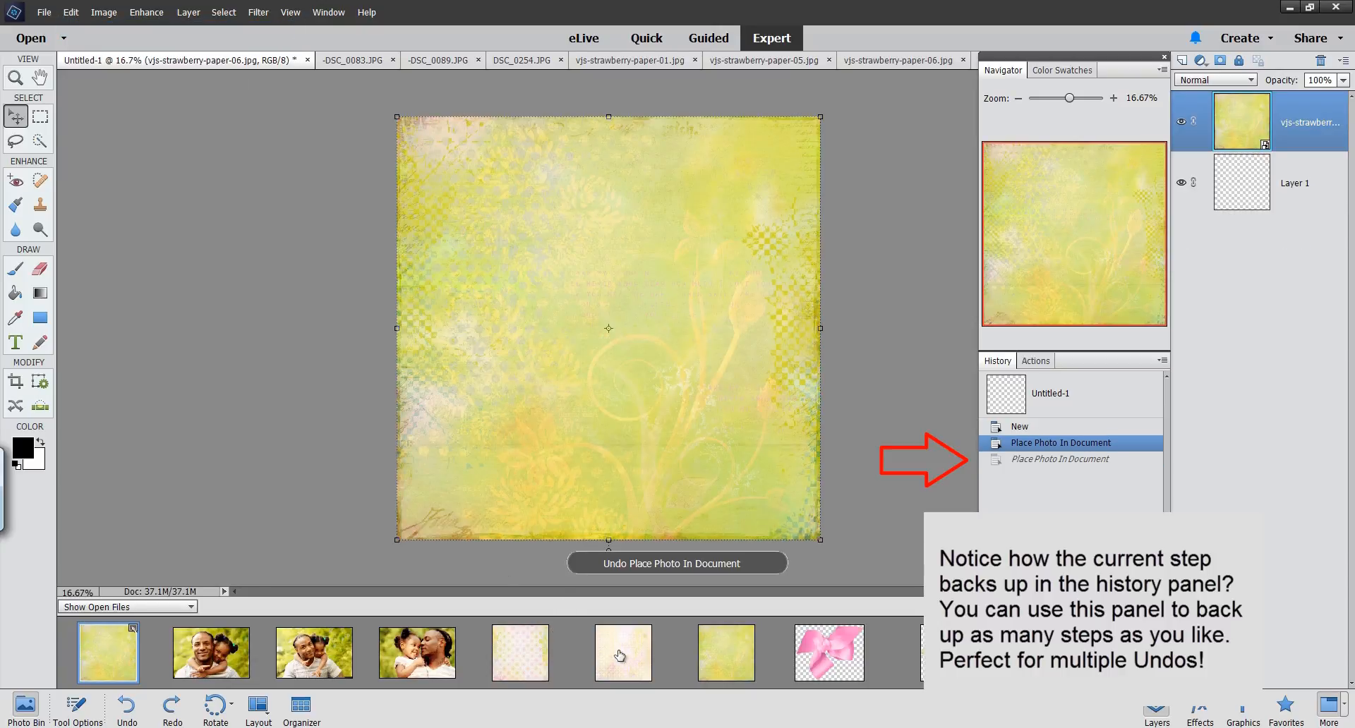
Place vjs-strawberry-paper-01.jpg on the layout and shift it straight left so the green paper shows along the right side
{"action": "left_click", "coordinate": [521, 666]}
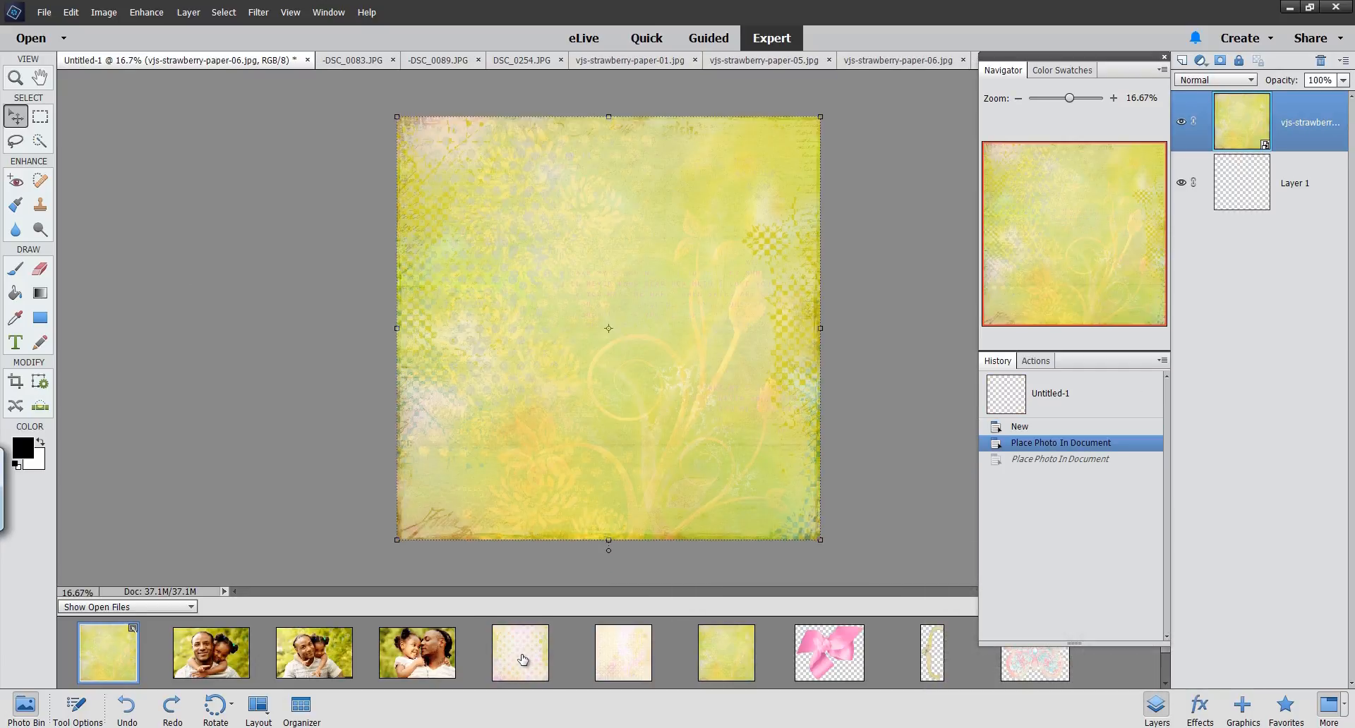
{"action": "left_click_drag", "start_coordinate": [523, 660], "coordinate": [515, 271]}
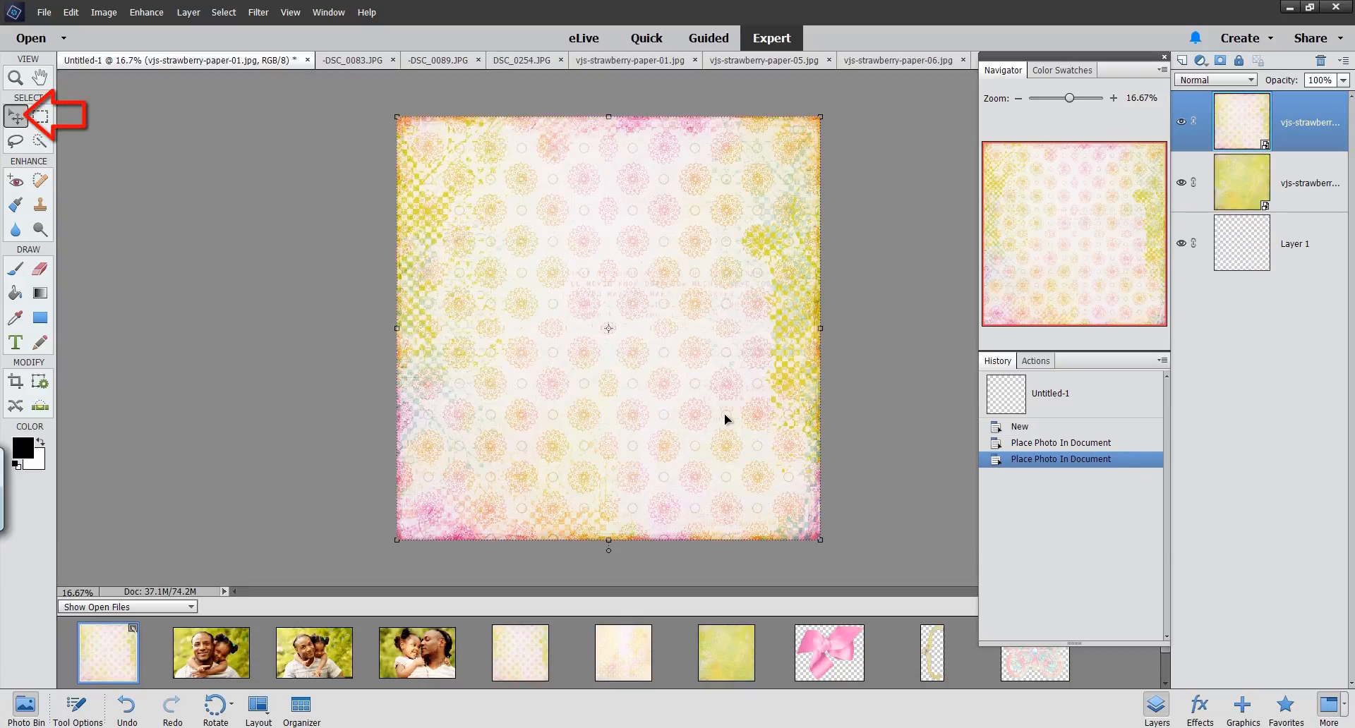
{"action": "mouse_move", "coordinate": [724, 416]}
{"action": "left_mouse_down"}
{"action": "mouse_move", "coordinate": [472, 418]}
{"action": "mouse_move", "coordinate": [484, 419]}
{"action": "left_mouse_up"}
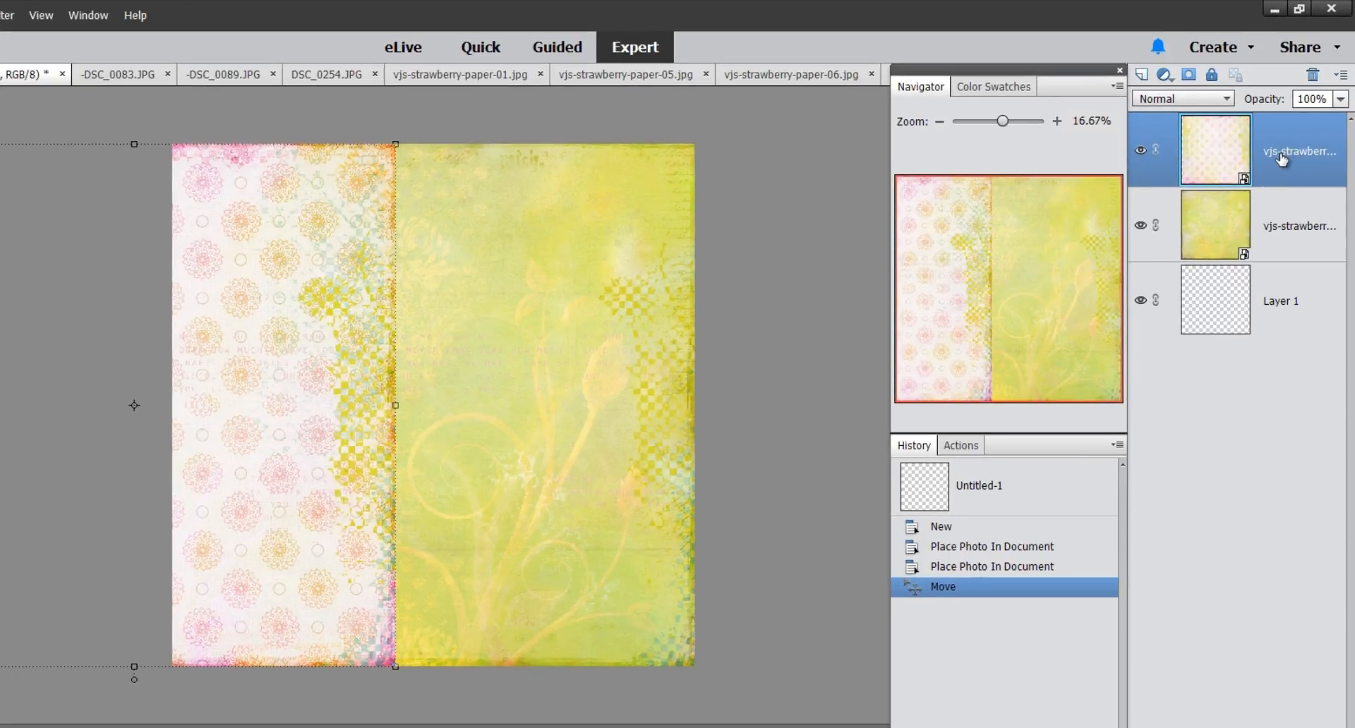
Duplicate the vjs-strawberry-paper-01.jpg layer and move the copy down and right, leaving a green strip at the page's right edge
{"action": "right_click", "coordinate": [1274, 155]}
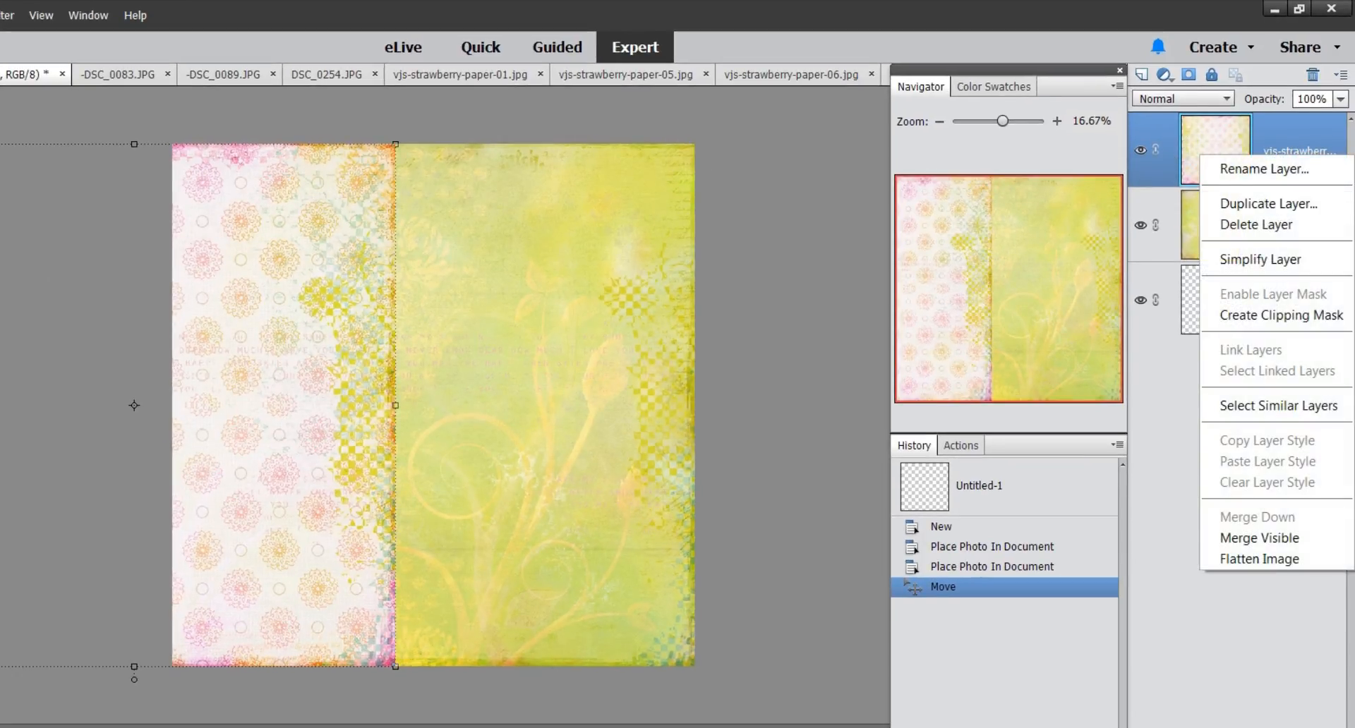
{"action": "left_click", "coordinate": [1282, 204]}
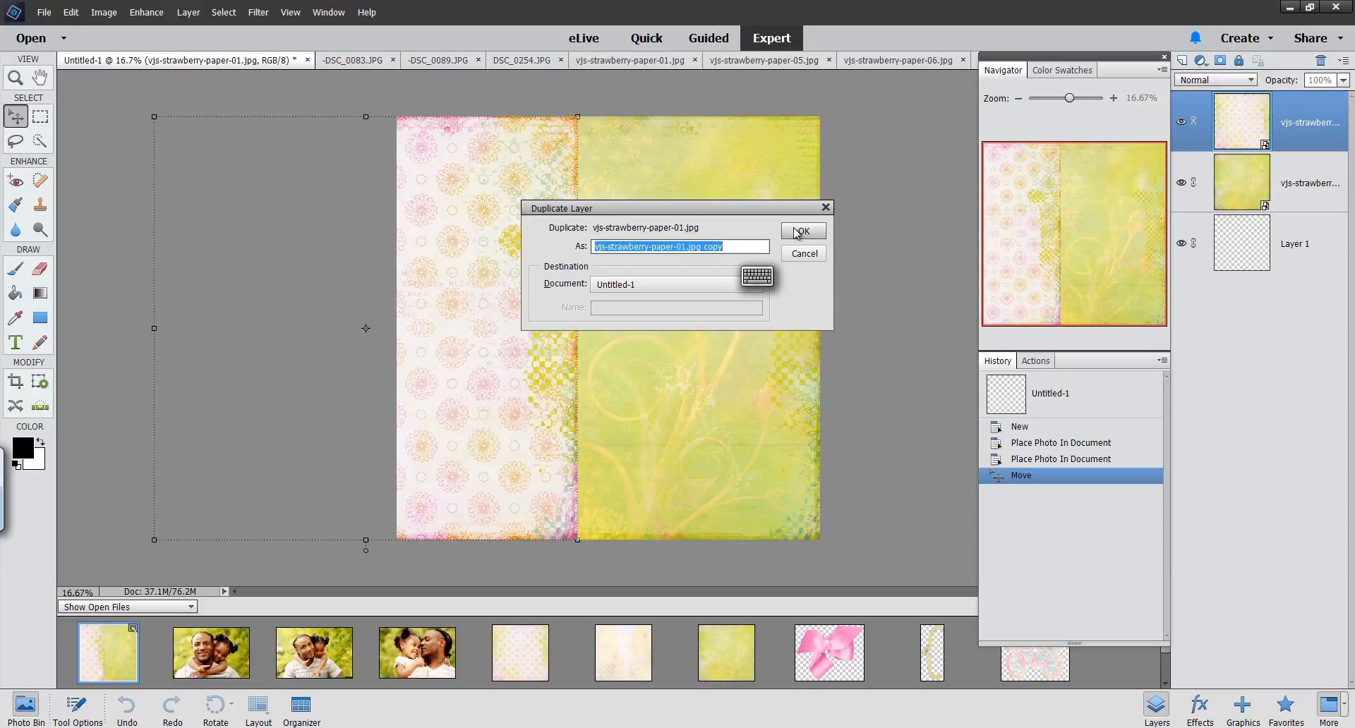
{"action": "left_click", "coordinate": [802, 233]}
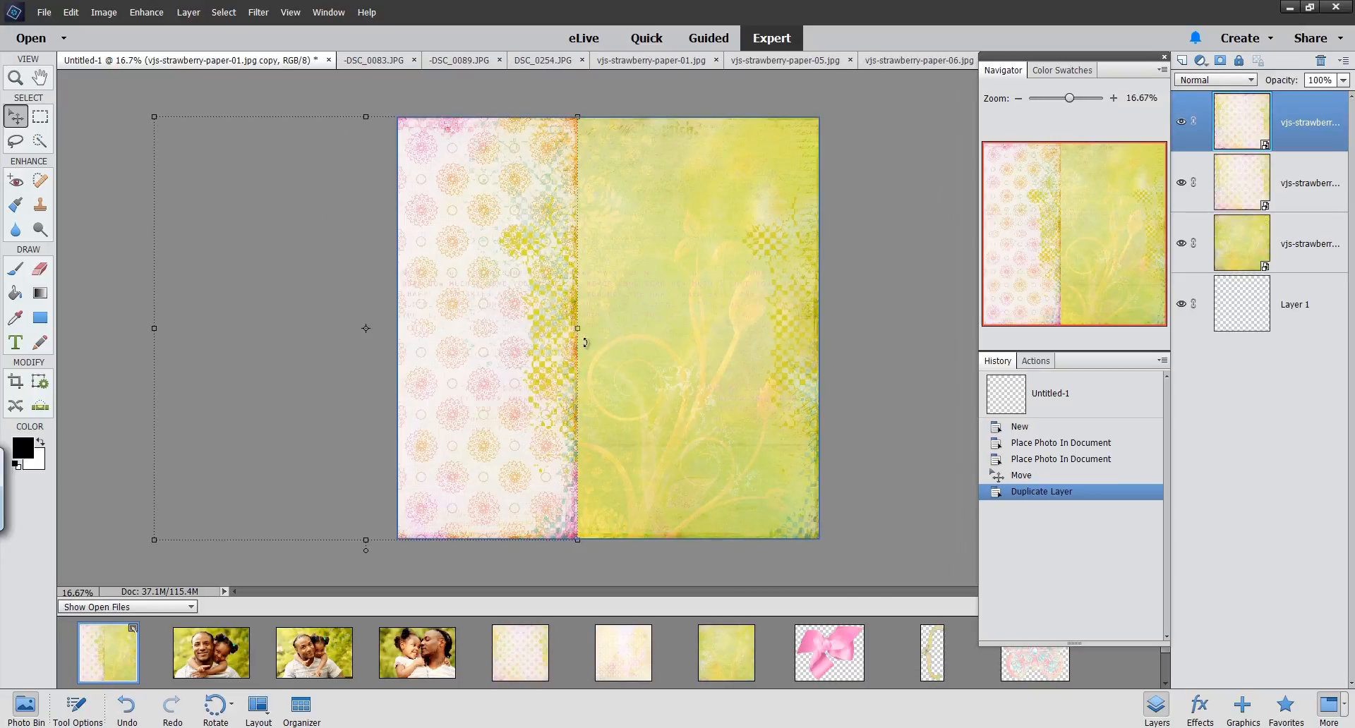
{"action": "left_click_drag", "start_coordinate": [475, 258], "coordinate": [655, 403]}
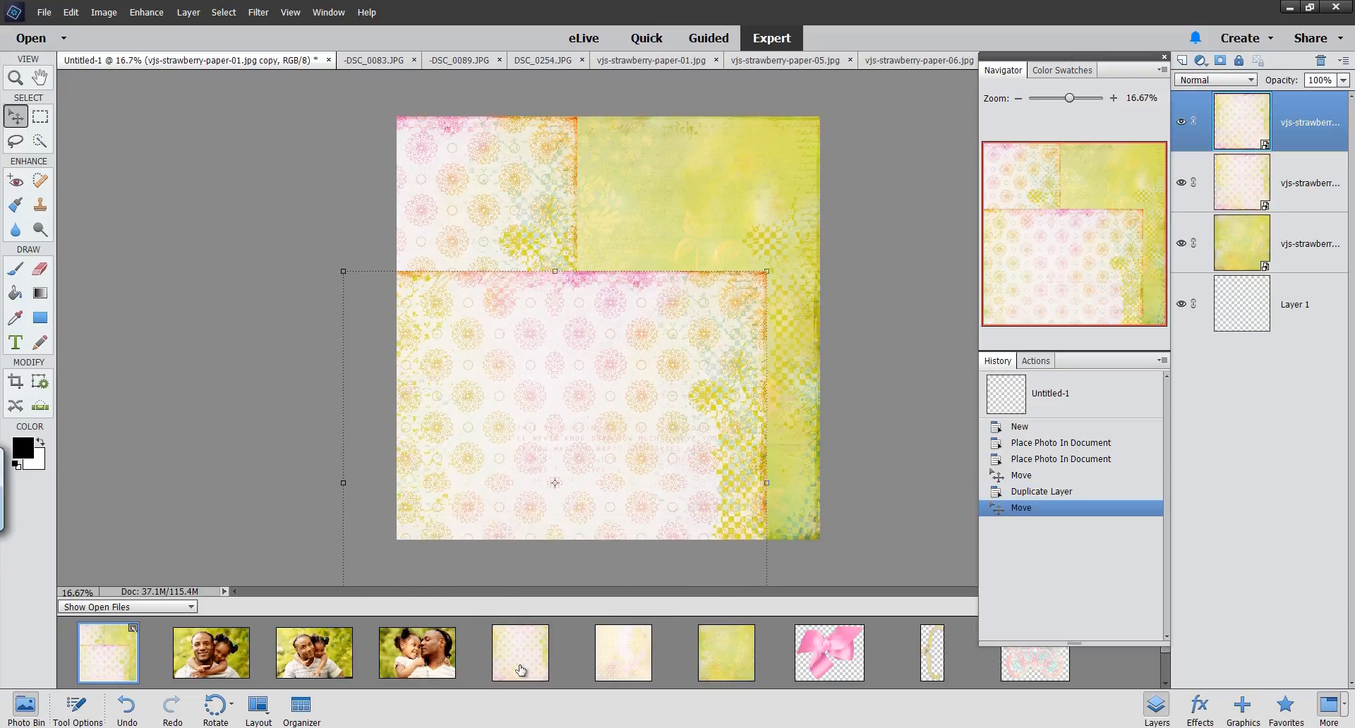
Place another vjs-strawberry-paper-01.jpg from the open files on the layout and delete that new layer
{"action": "left_click_drag", "start_coordinate": [514, 668], "coordinate": [496, 333]}
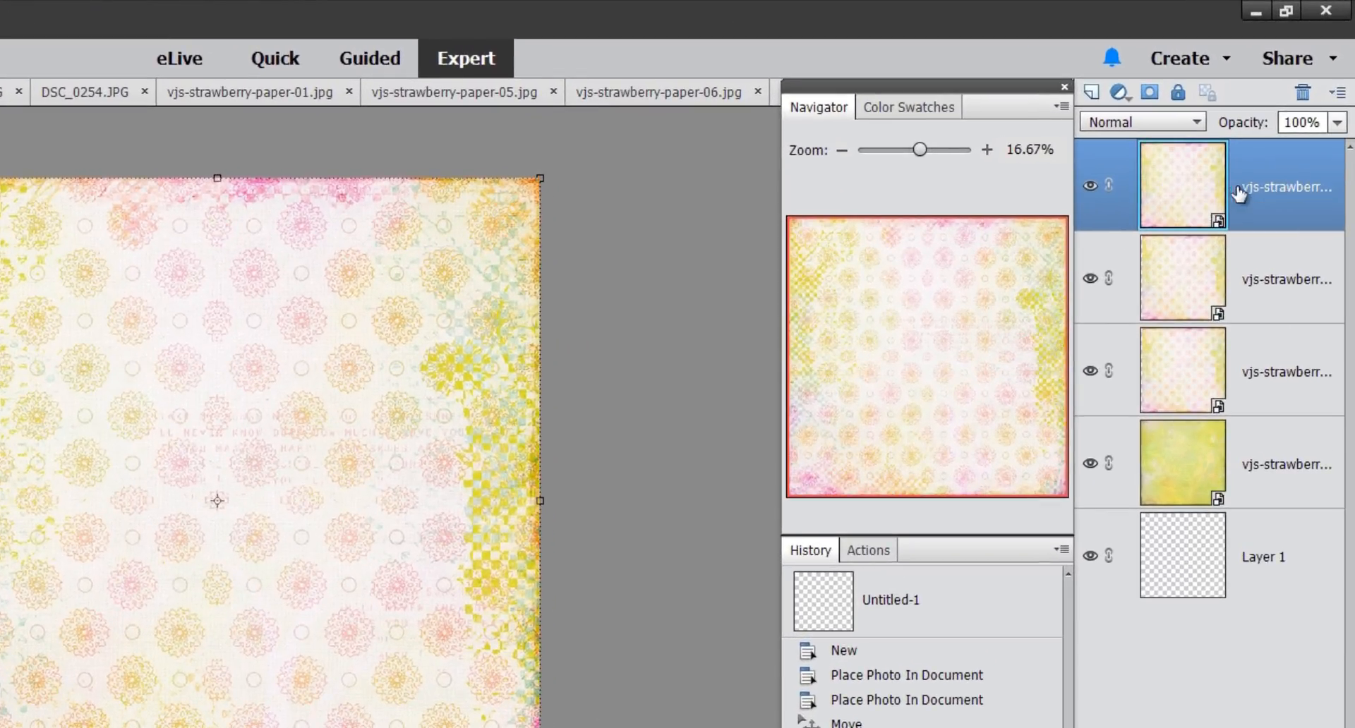
{"action": "left_click", "coordinate": [1299, 99]}
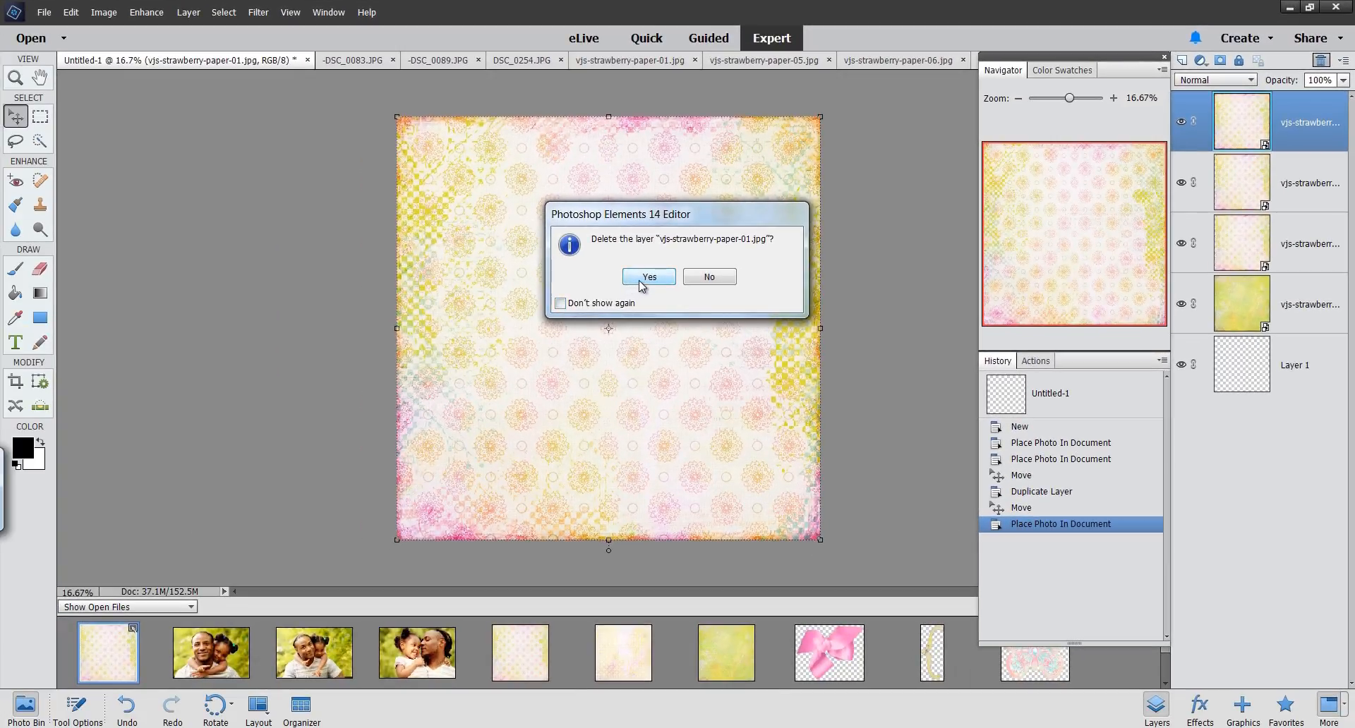
{"action": "left_click", "coordinate": [647, 278]}
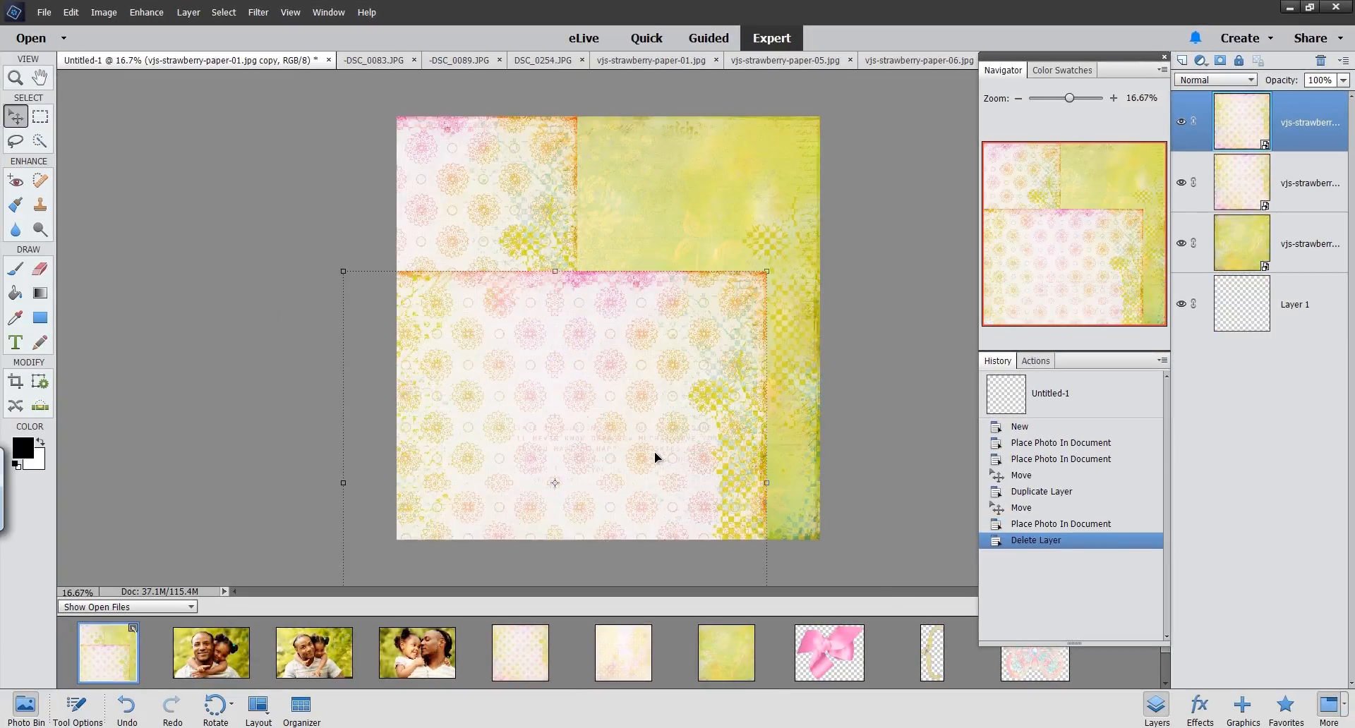
Place vjs-strawberry-paper-05.jpg and move it down-left, aligning its top with the lower patterned paper's and leaving a strip of that paper visible
{"action": "left_click_drag", "start_coordinate": [620, 663], "coordinate": [583, 438]}
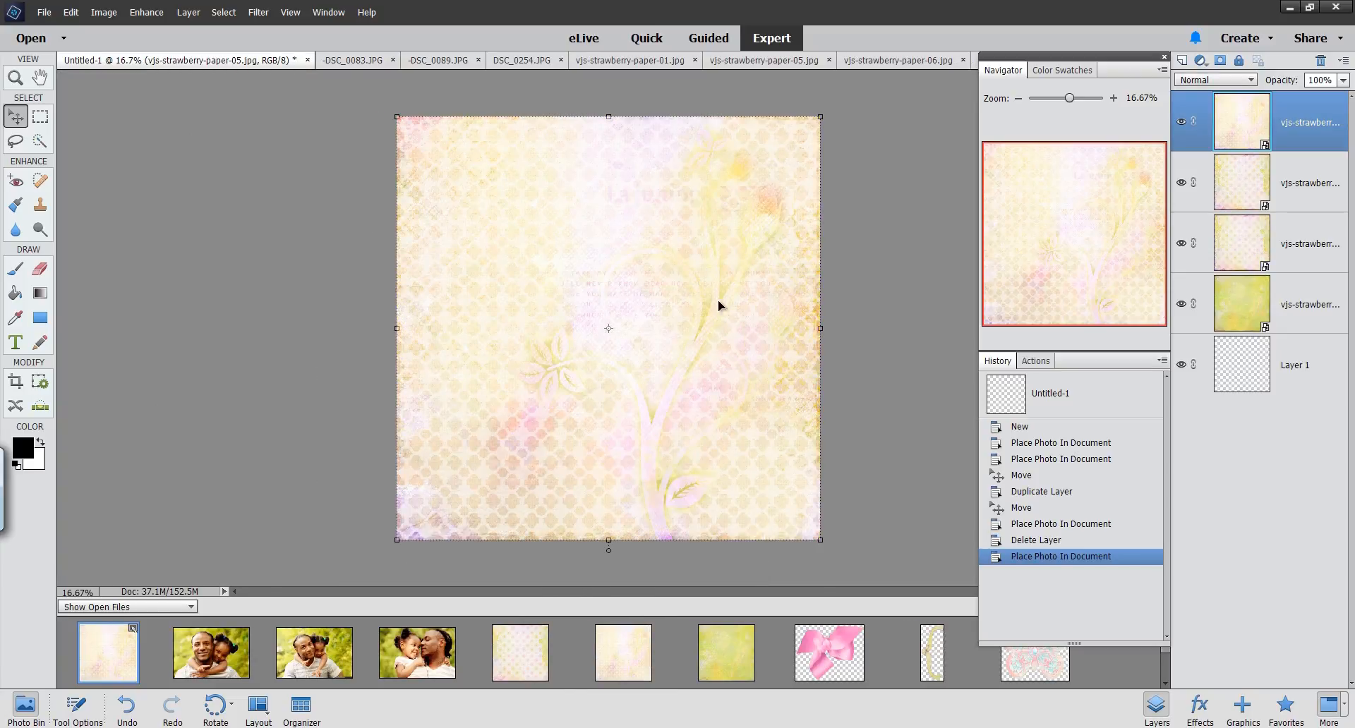
{"action": "left_click_drag", "start_coordinate": [721, 275], "coordinate": [603, 425]}
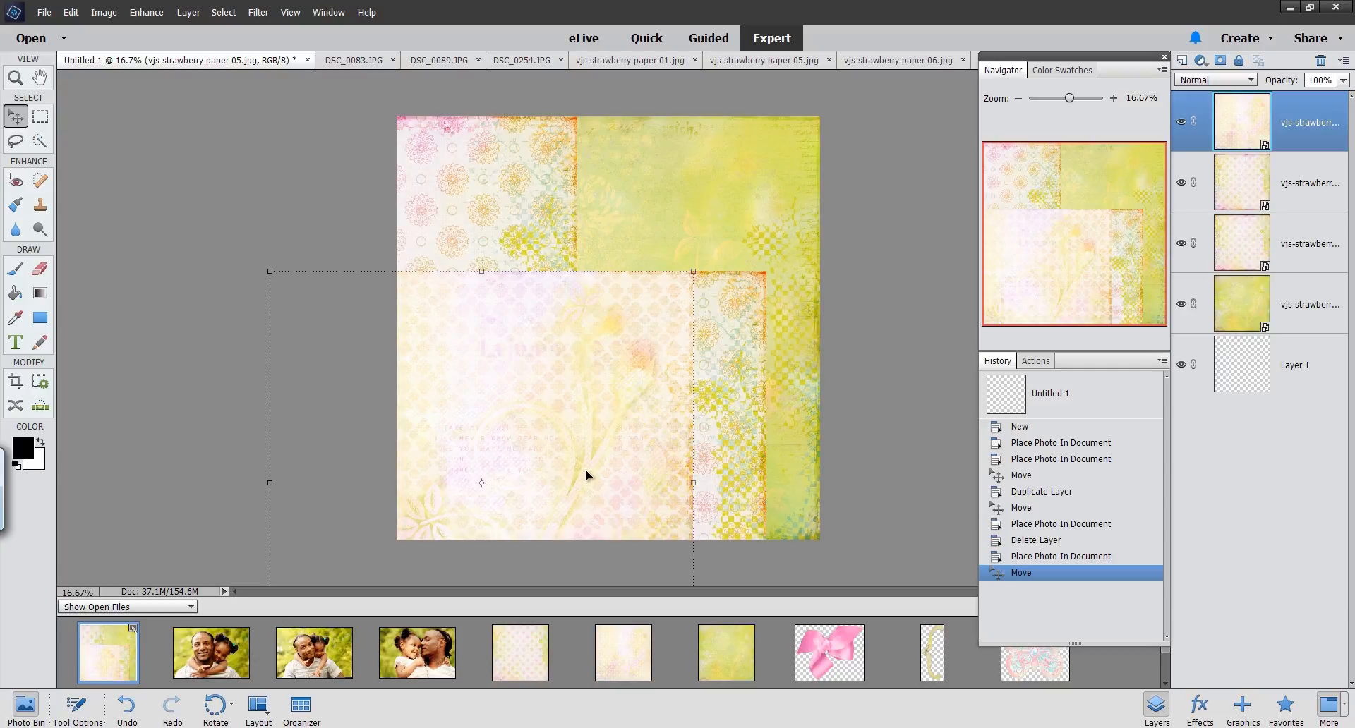
Browse the frame graphics and place the Basic White 10px frame on the green area in the layout's upper right
{"action": "left_click", "coordinate": [1243, 715]}
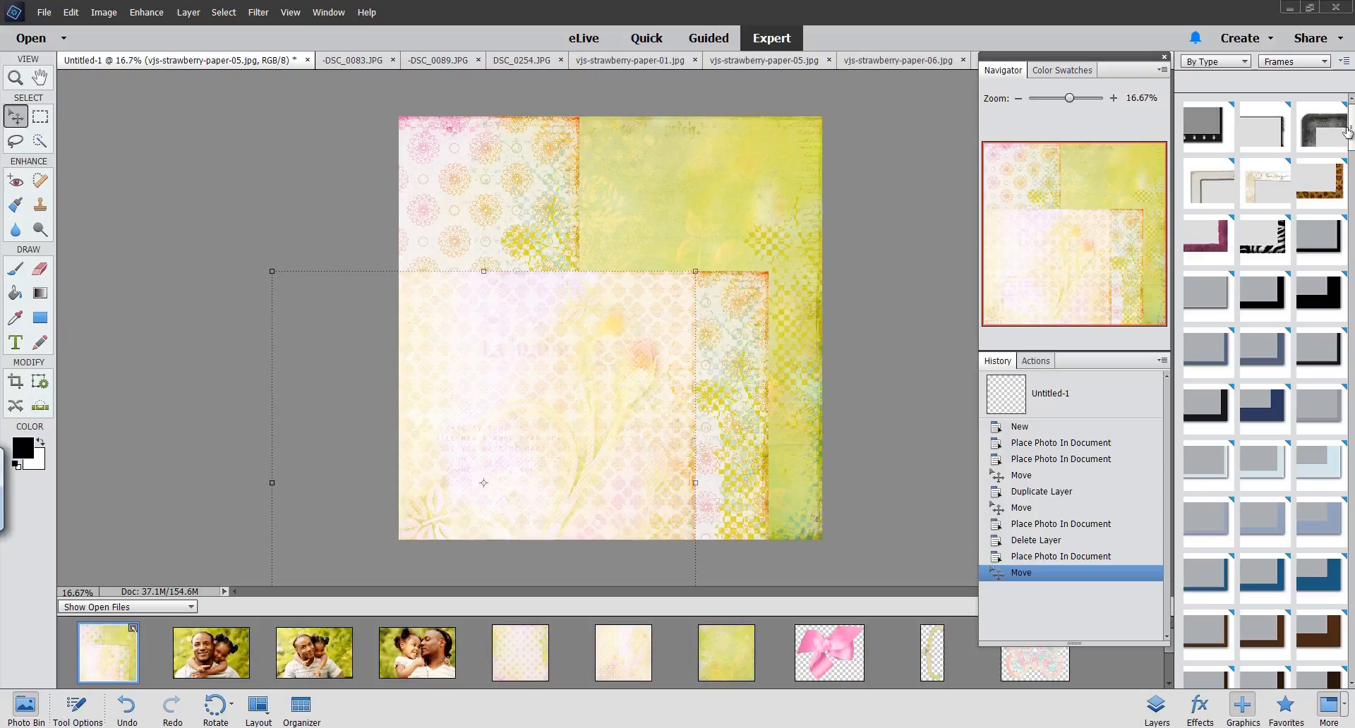
{"action": "mouse_move", "coordinate": [1349, 123]}
{"action": "left_mouse_down"}
{"action": "mouse_move", "coordinate": [1352, 657]}
{"action": "mouse_move", "coordinate": [1352, 128]}
{"action": "left_mouse_up"}
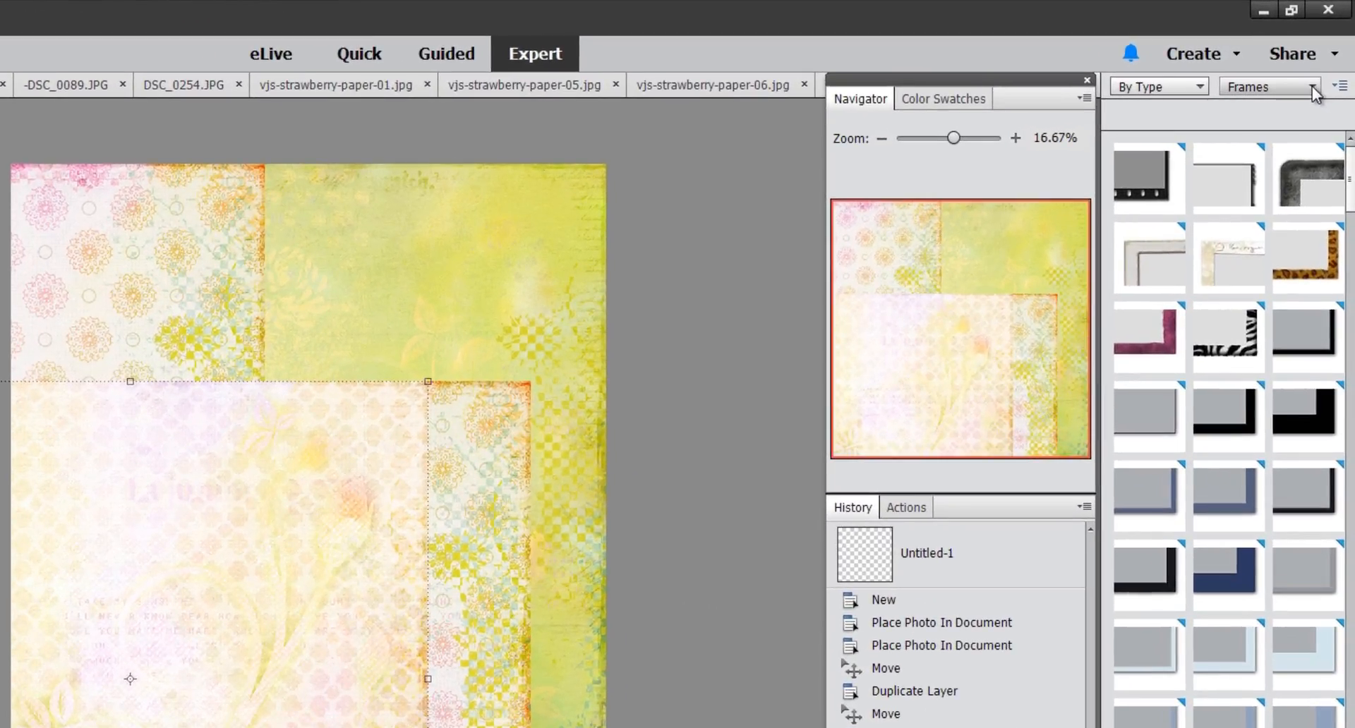
{"action": "left_click", "coordinate": [1313, 89]}
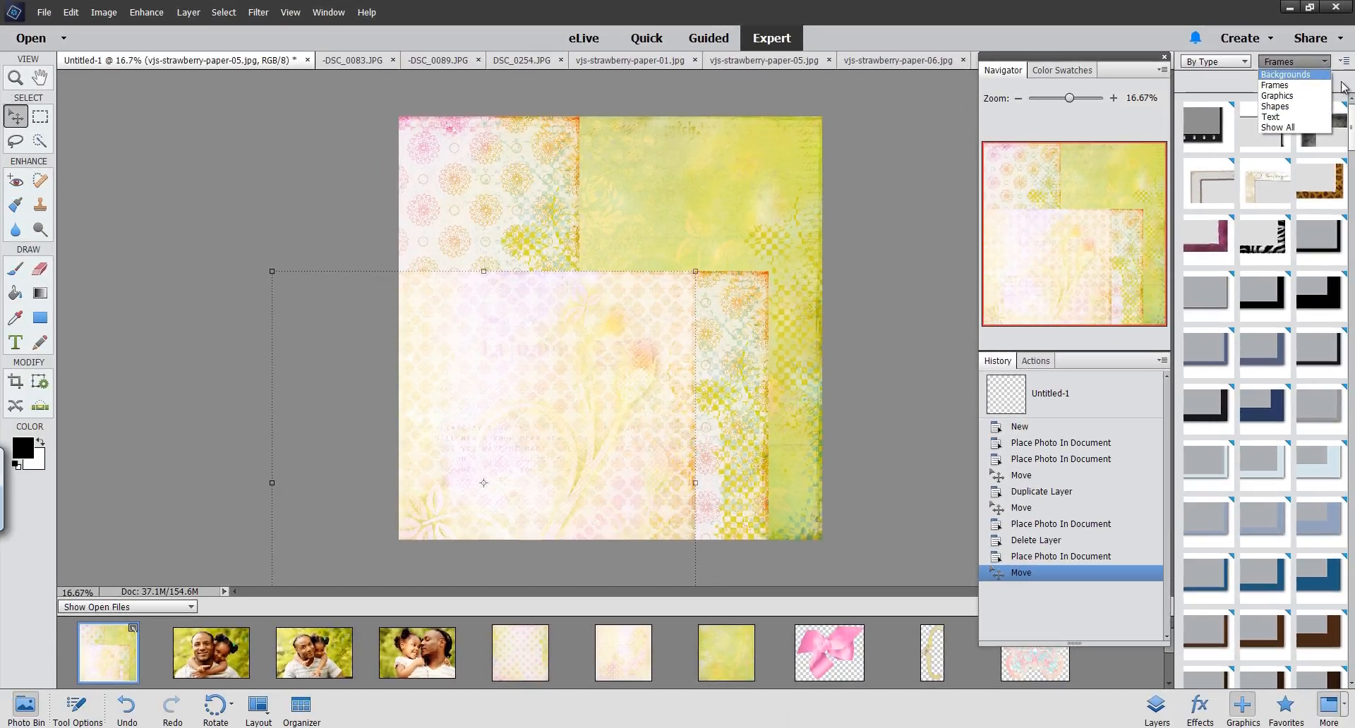
{"action": "left_click", "coordinate": [1299, 85]}
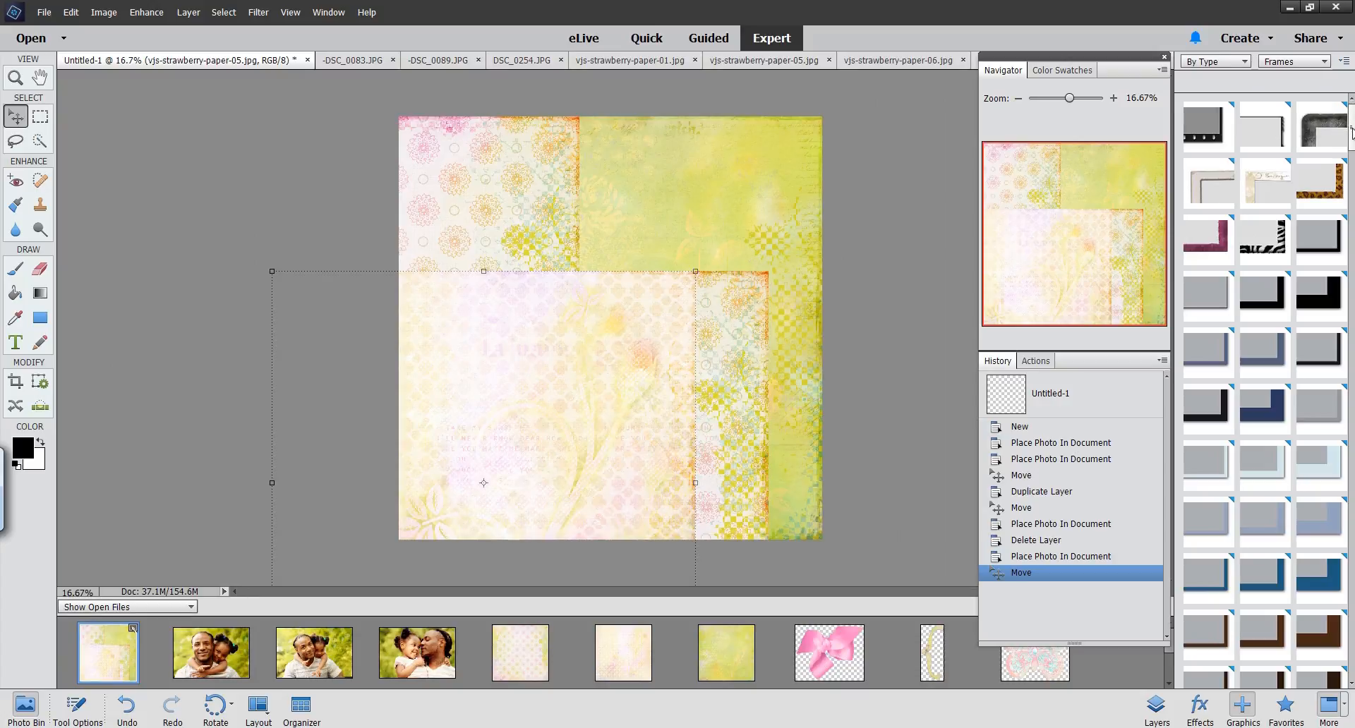
{"action": "left_click_drag", "start_coordinate": [1350, 127], "coordinate": [1350, 283]}
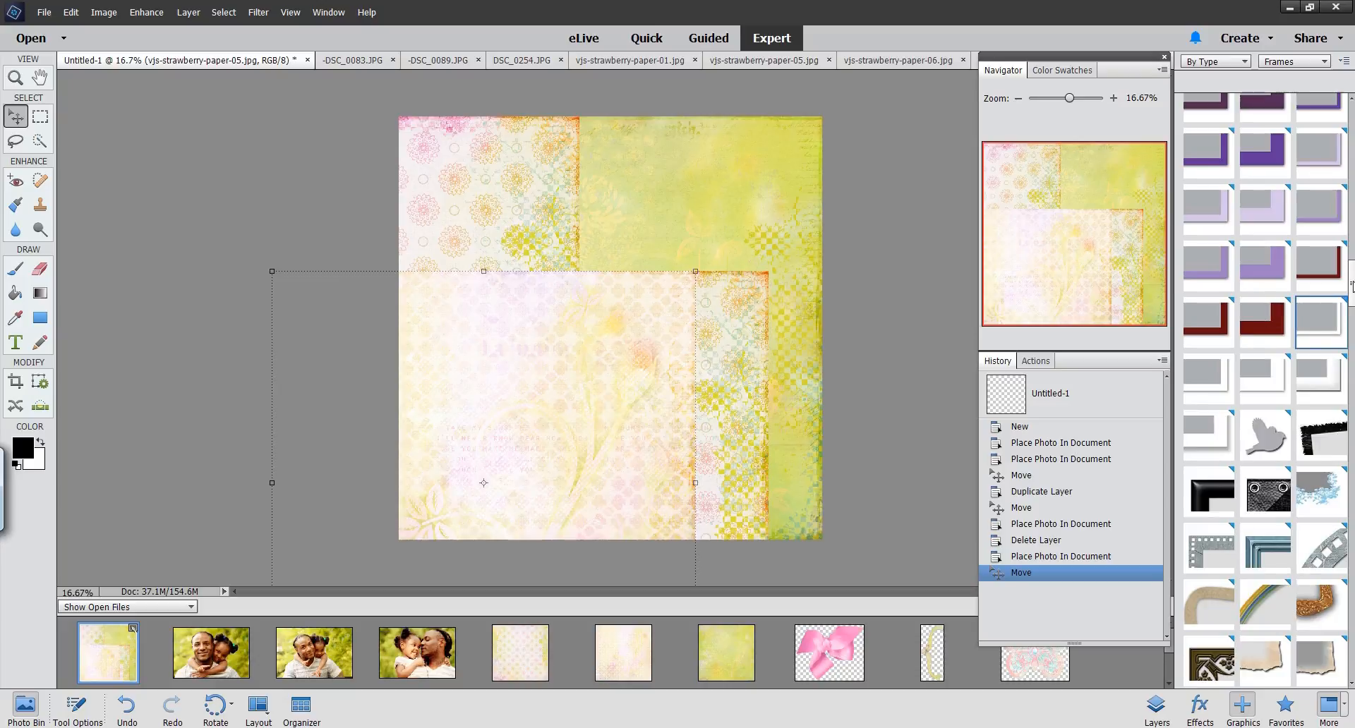
{"action": "scroll", "coordinate": [1206, 457], "scroll_direction": "down", "scroll_amount": 5}
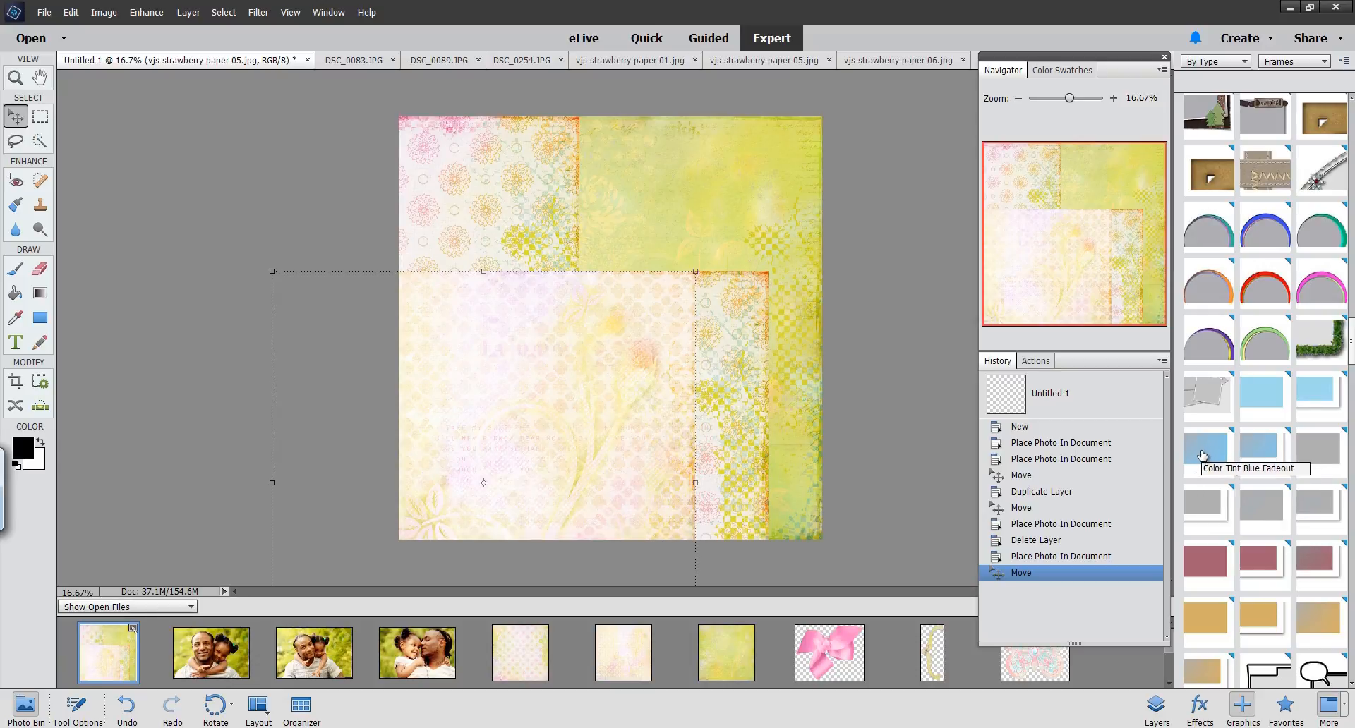
{"action": "left_click_drag", "start_coordinate": [1350, 342], "coordinate": [684, 207]}
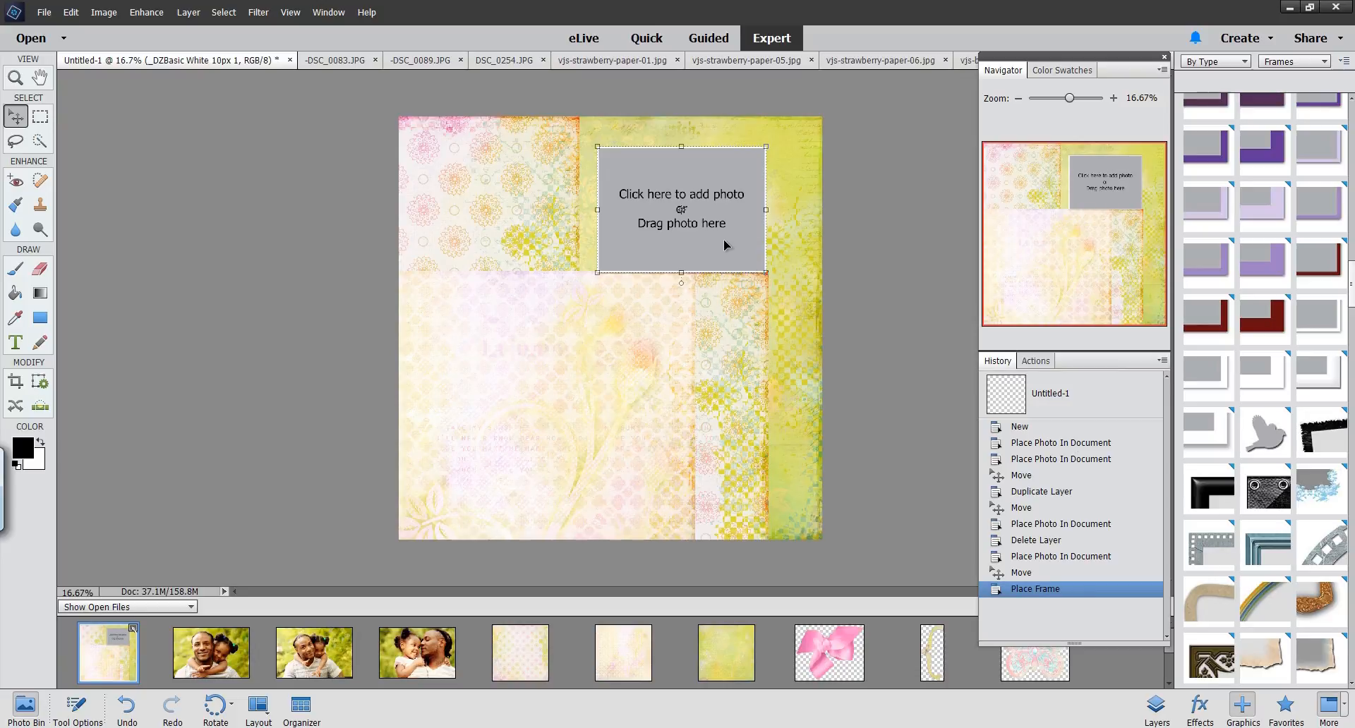
Stretch the upper frame to 124.60% of its height at 100% width and move it slightly down
{"action": "left_click_drag", "start_coordinate": [726, 244], "coordinate": [683, 292]}
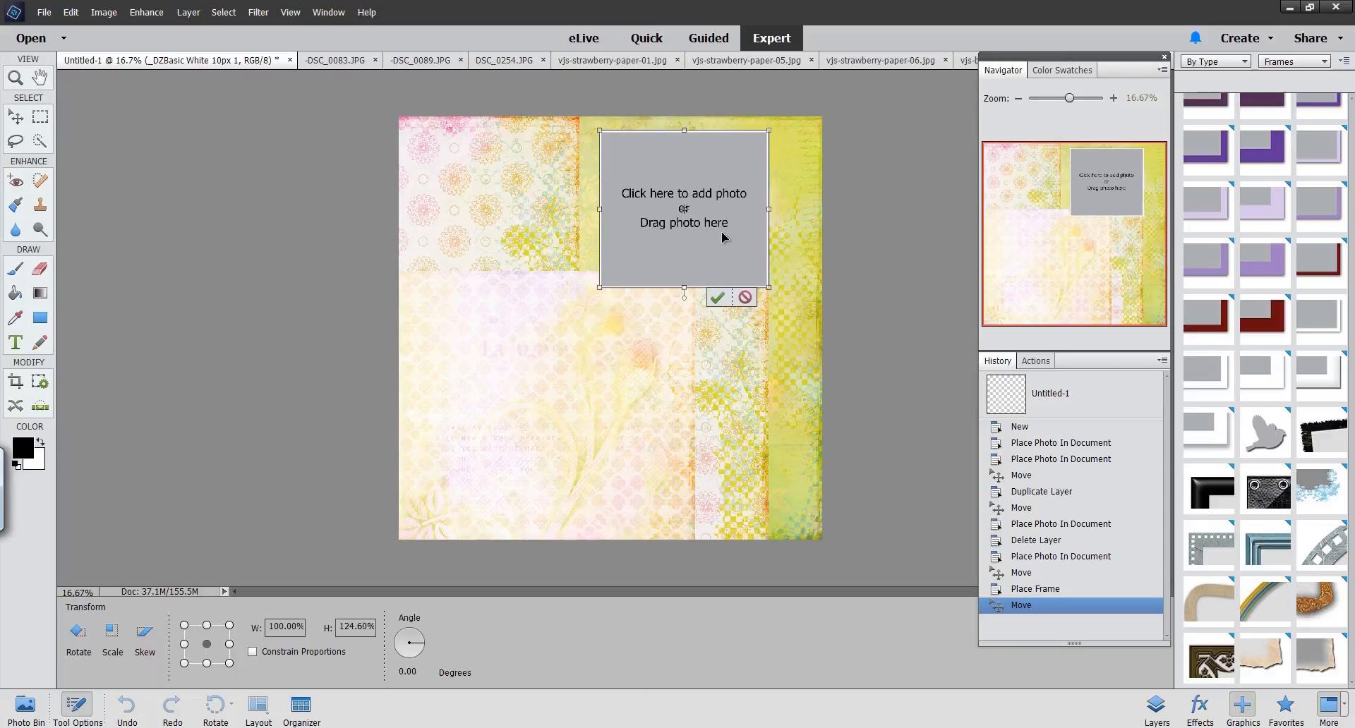
{"action": "left_click", "coordinate": [718, 298]}
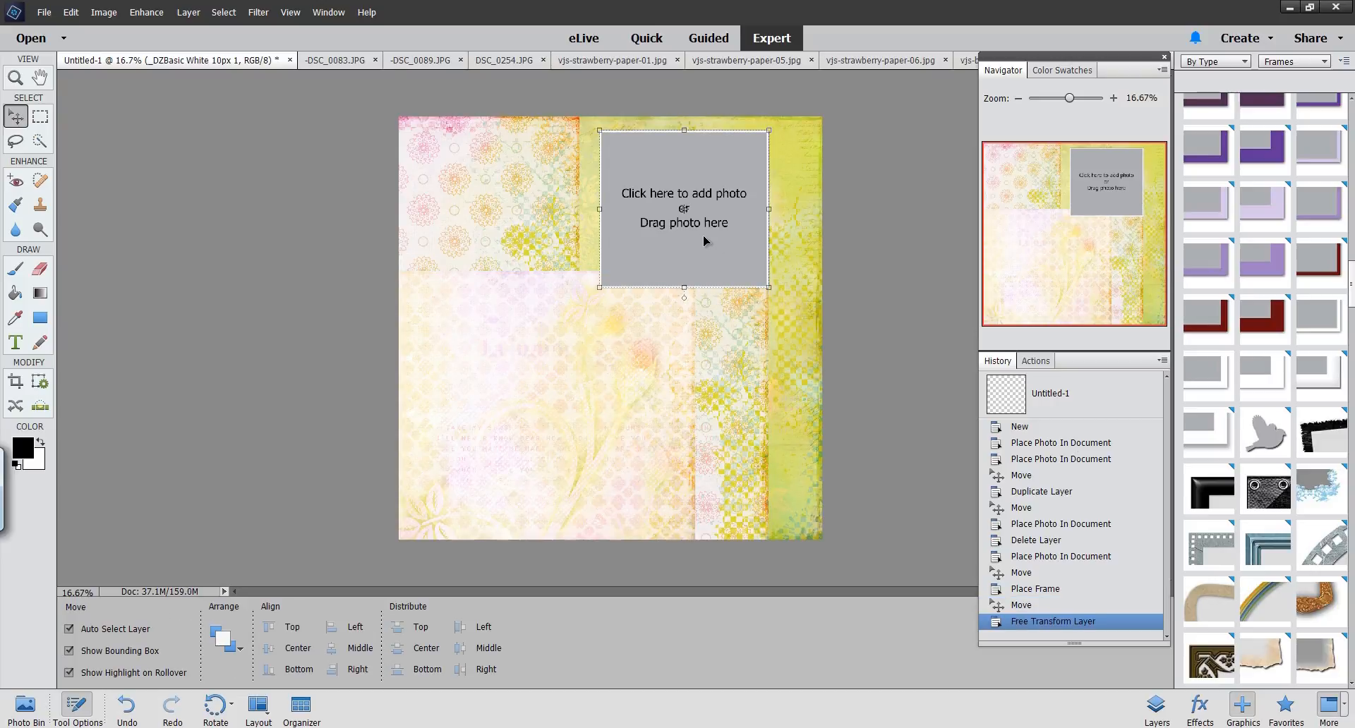
{"action": "mouse_move", "coordinate": [703, 233]}
{"action": "left_mouse_down"}
{"action": "mouse_move", "coordinate": [710, 218]}
{"action": "mouse_move", "coordinate": [703, 238]}
{"action": "left_mouse_up"}
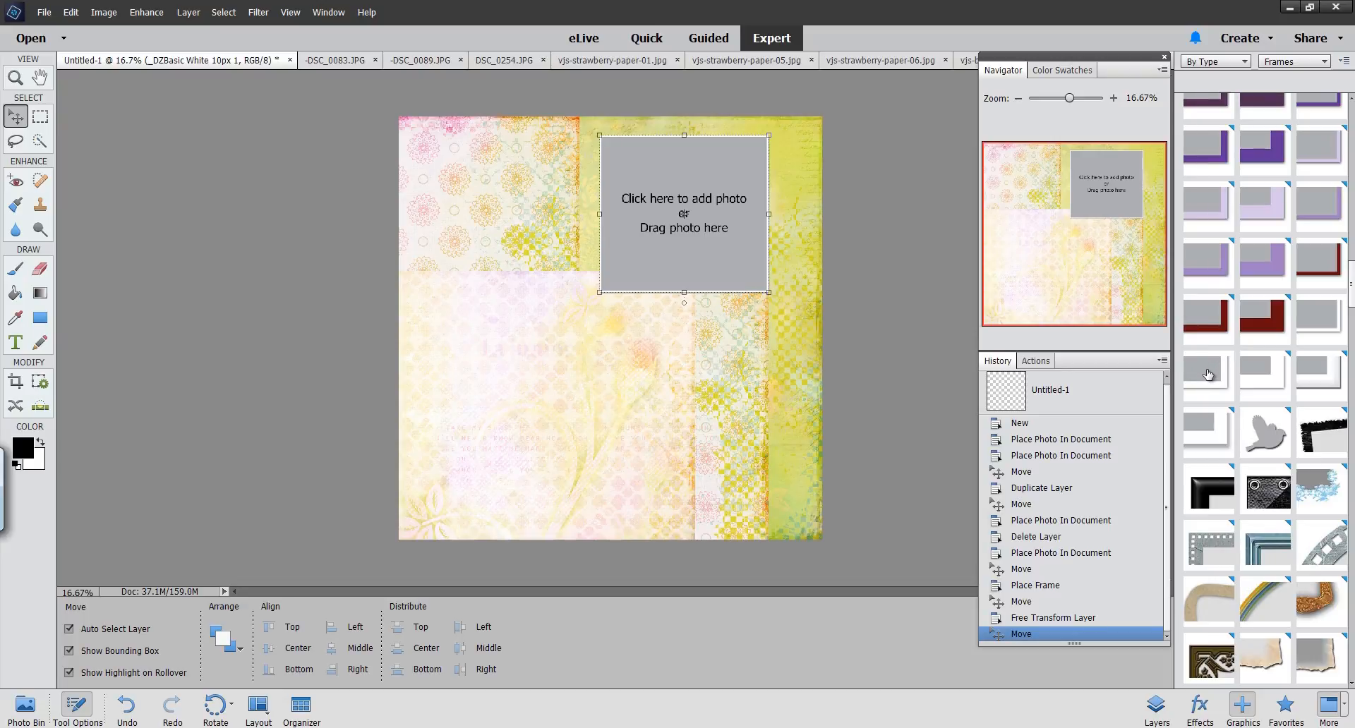
Place the Basic White 20px frame, scale it to 125.30%, and position it so it overlaps the upper frame's lower-left corner
{"action": "left_click_drag", "start_coordinate": [1206, 377], "coordinate": [578, 337]}
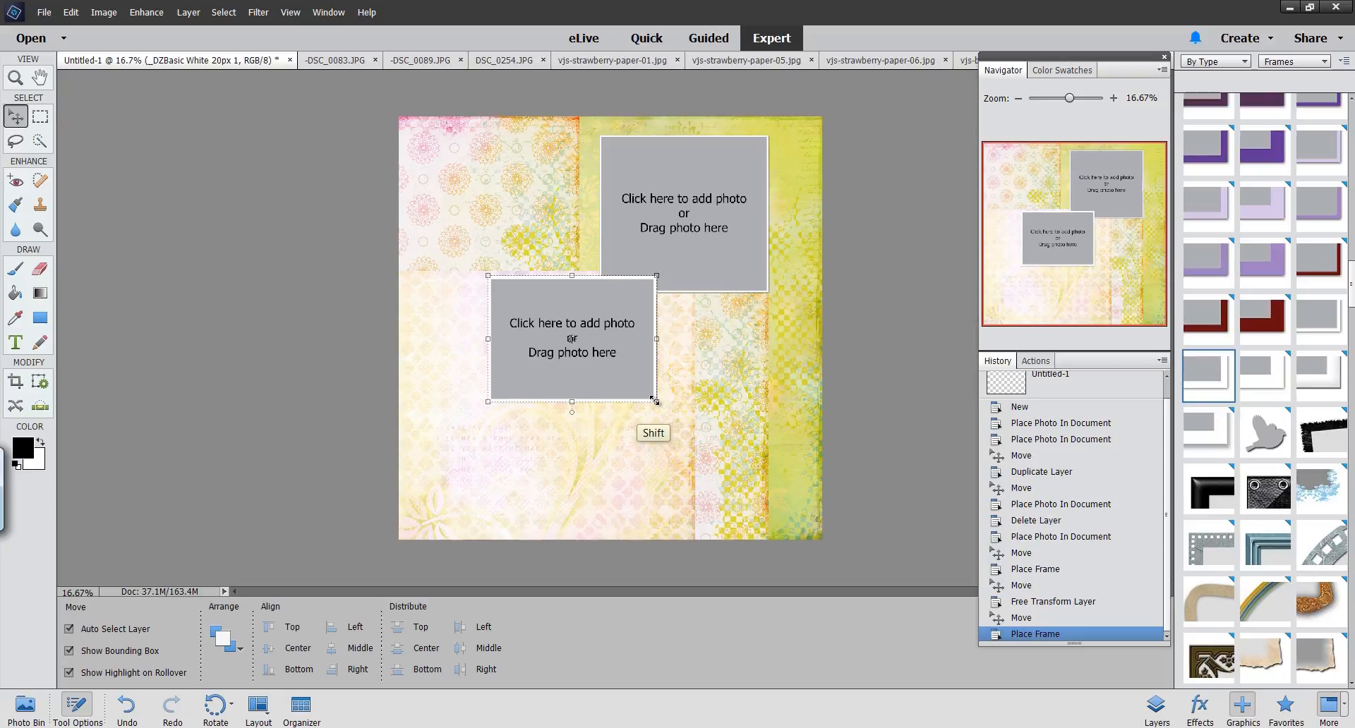
{"action": "left_click_drag", "start_coordinate": [656, 401], "coordinate": [676, 418]}
{"action": "left_click_drag", "start_coordinate": [676, 417], "coordinate": [682, 423]}
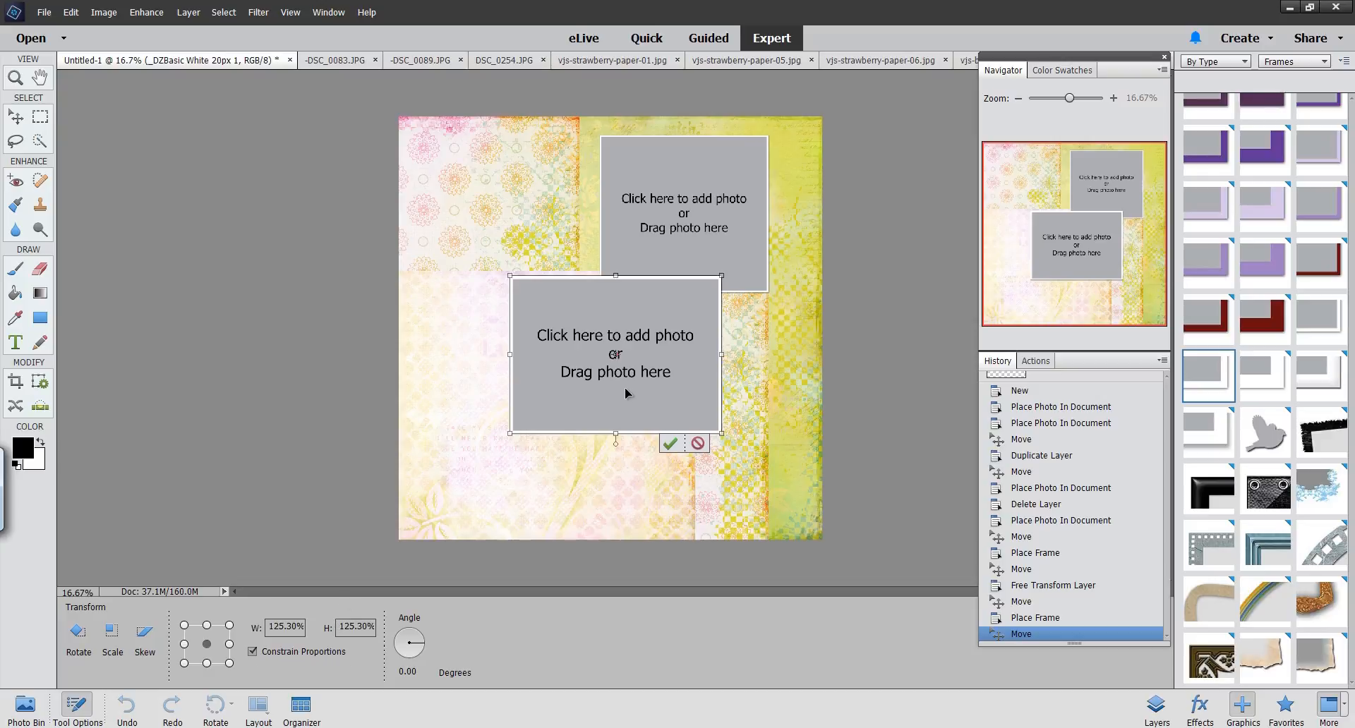
{"action": "left_click_drag", "start_coordinate": [666, 381], "coordinate": [632, 358]}
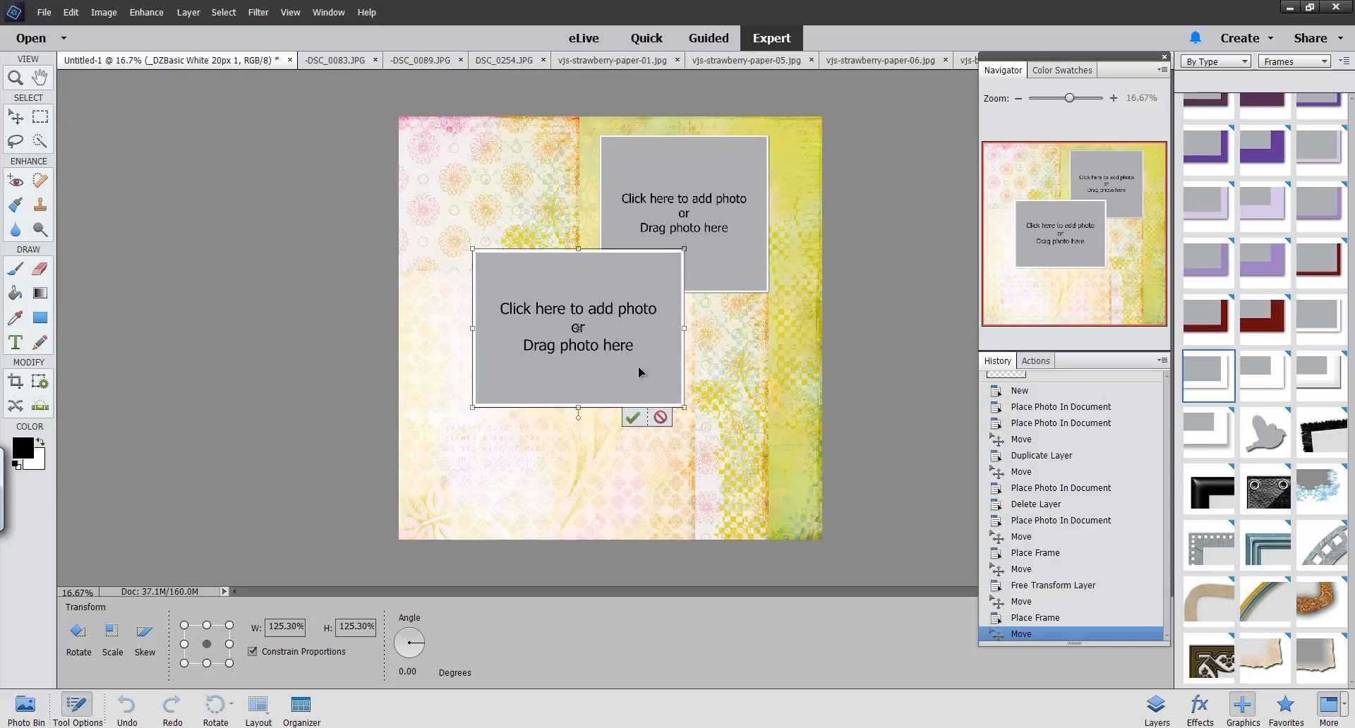
{"action": "left_click", "coordinate": [632, 421]}
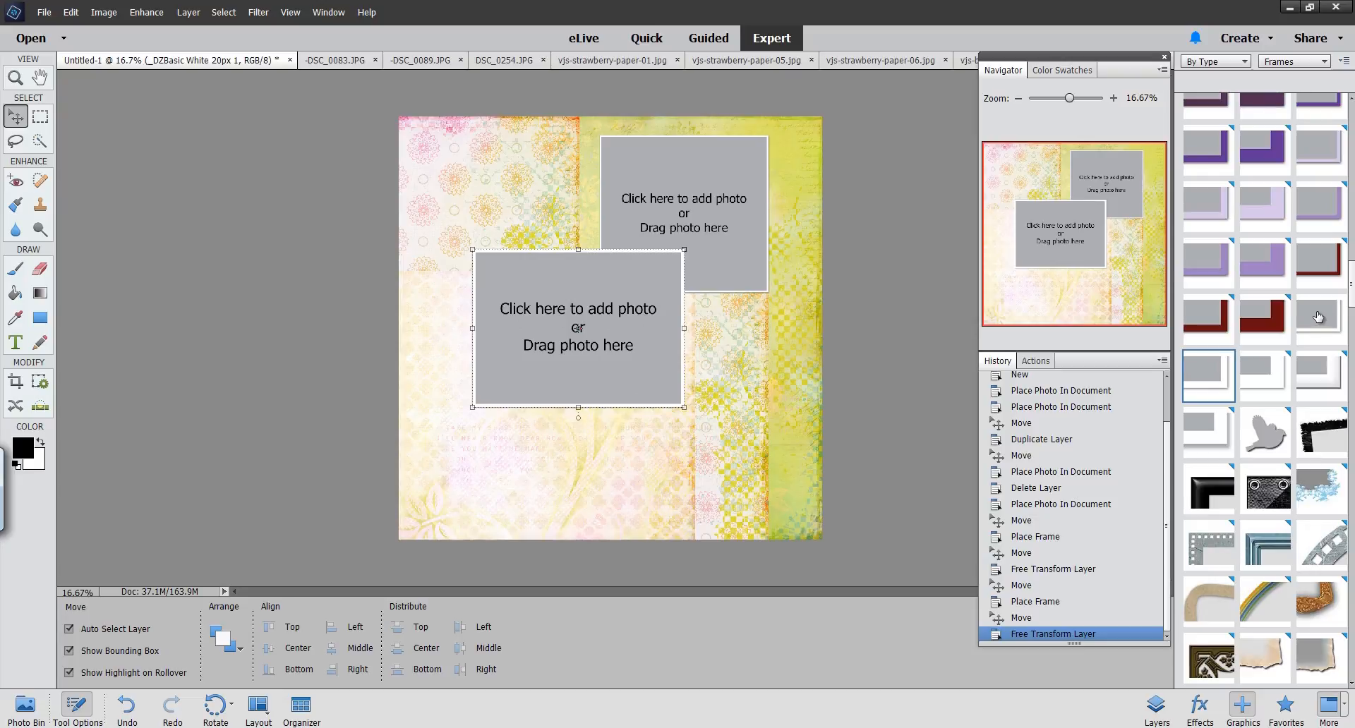
Place a third frame, Basic White 10px, below the large one and resize it to 110.79% width and 83.69% height
{"action": "left_click_drag", "start_coordinate": [1324, 321], "coordinate": [637, 465]}
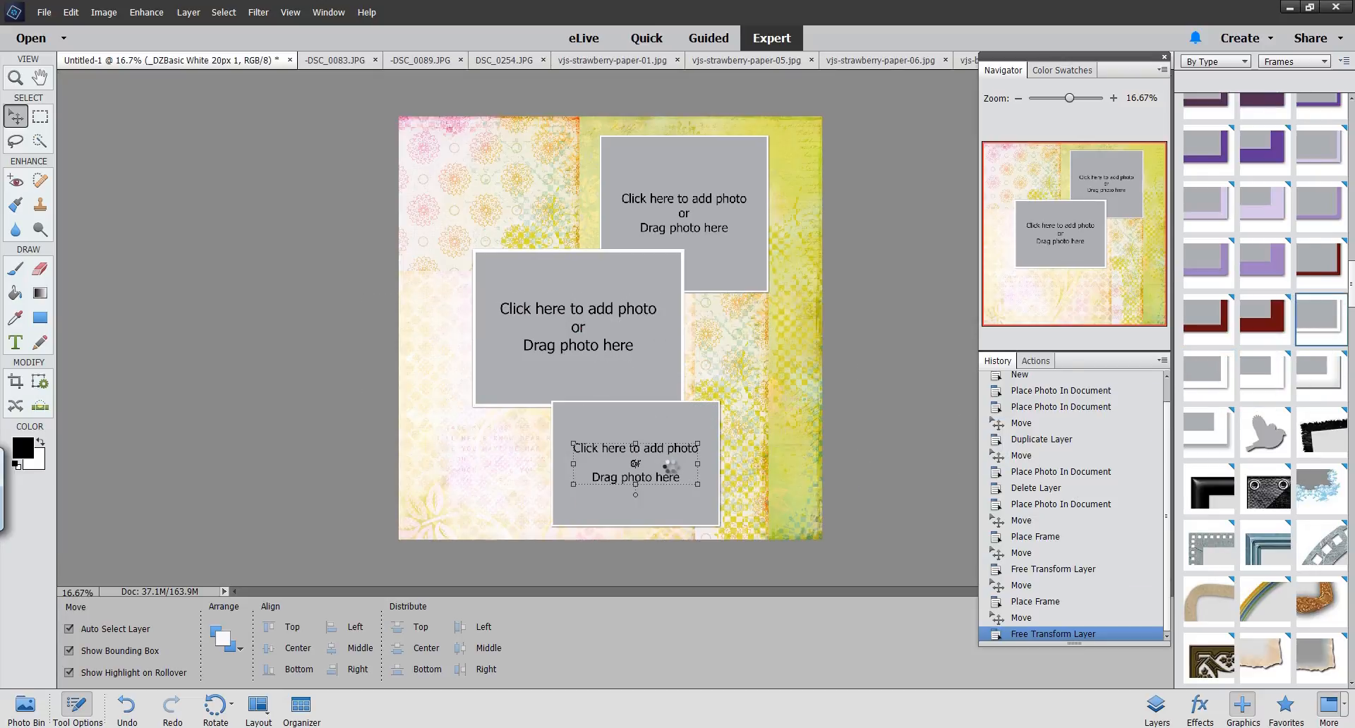
{"action": "left_click_drag", "start_coordinate": [681, 442], "coordinate": [690, 455]}
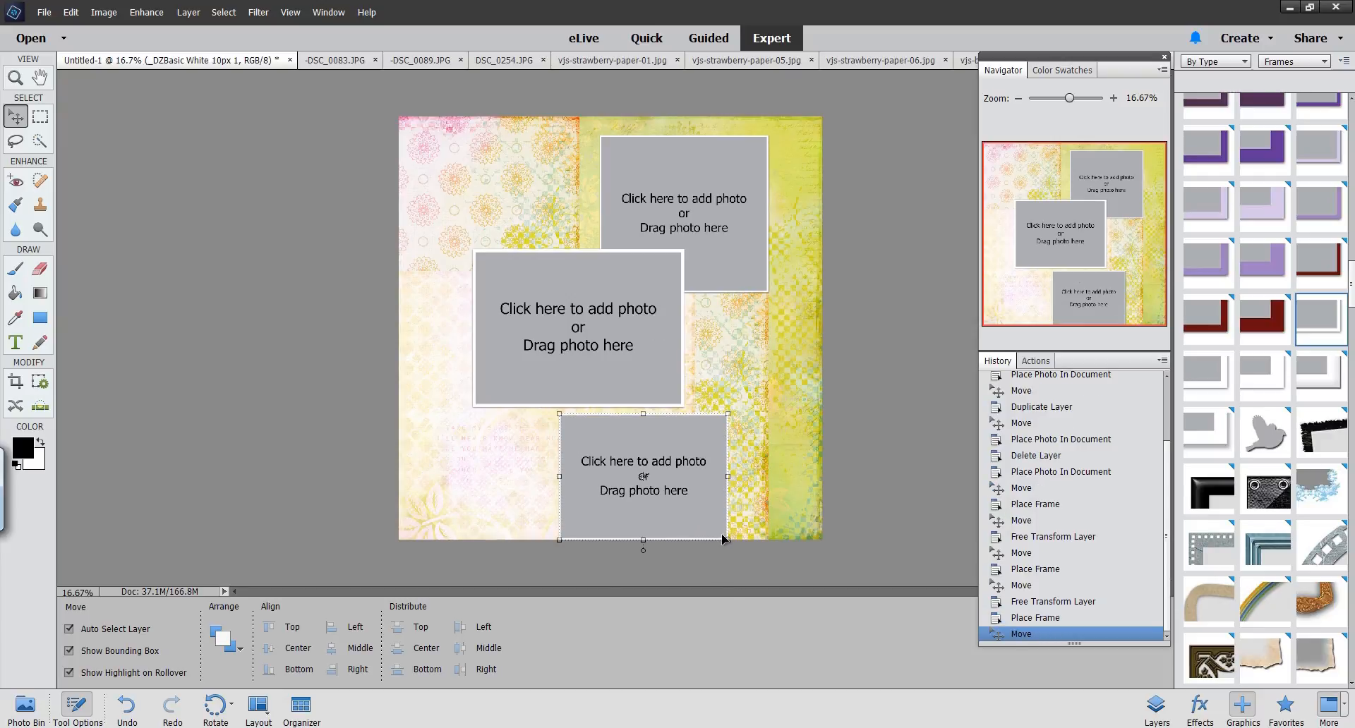
{"action": "left_click_drag", "start_coordinate": [726, 540], "coordinate": [695, 515]}
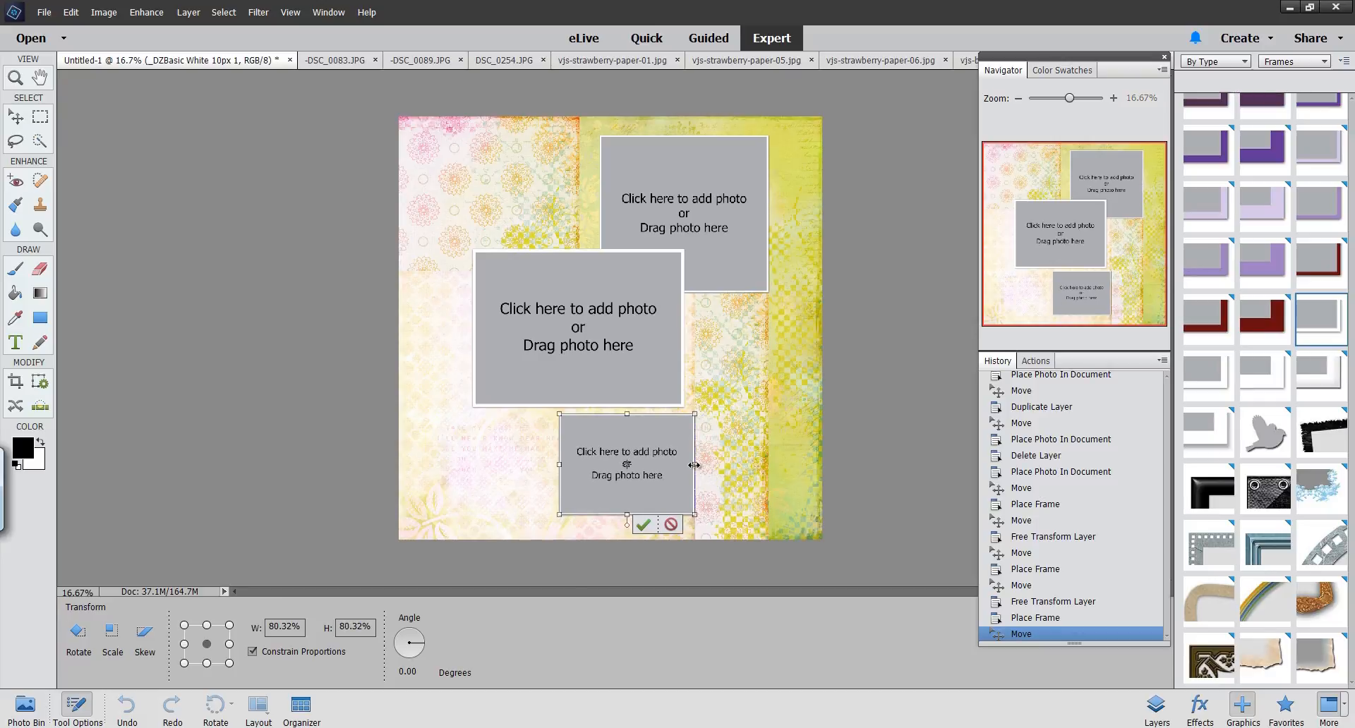
{"action": "left_click_drag", "start_coordinate": [695, 465], "coordinate": [744, 466]}
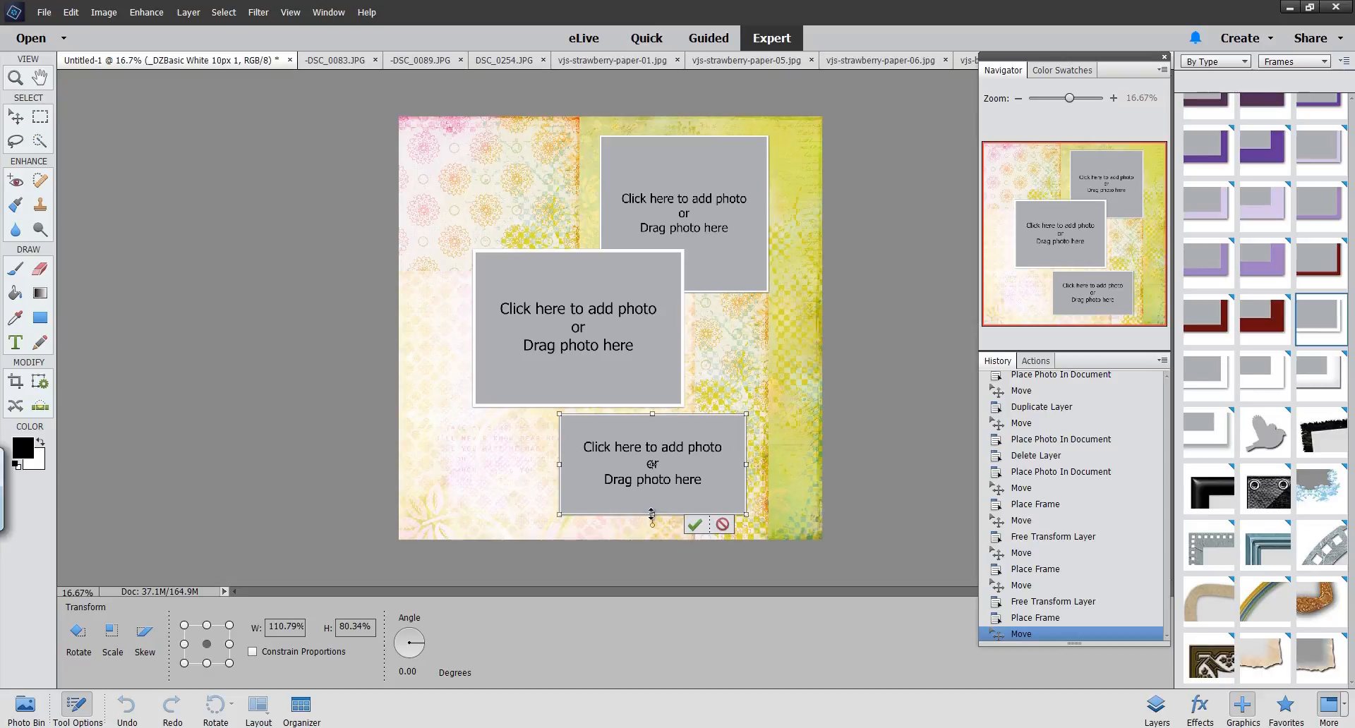
{"action": "left_click_drag", "start_coordinate": [651, 514], "coordinate": [652, 519]}
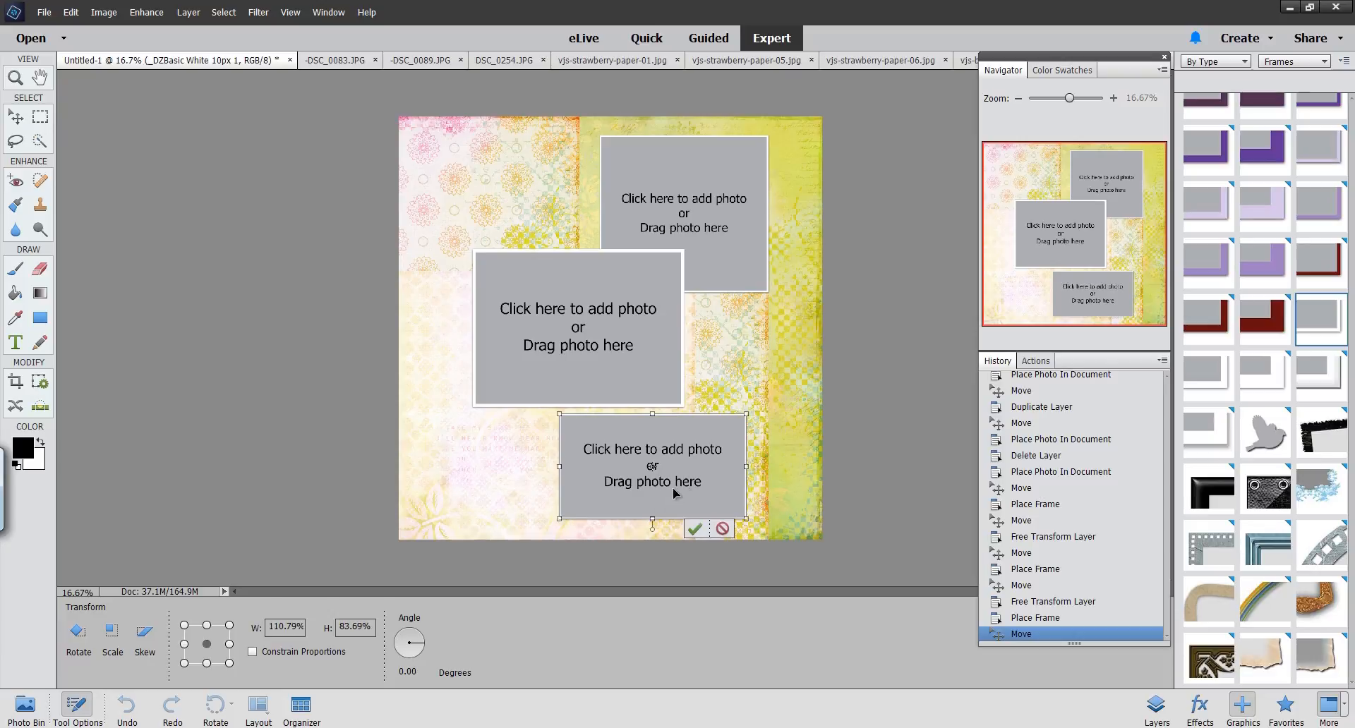
{"action": "left_click", "coordinate": [693, 529]}
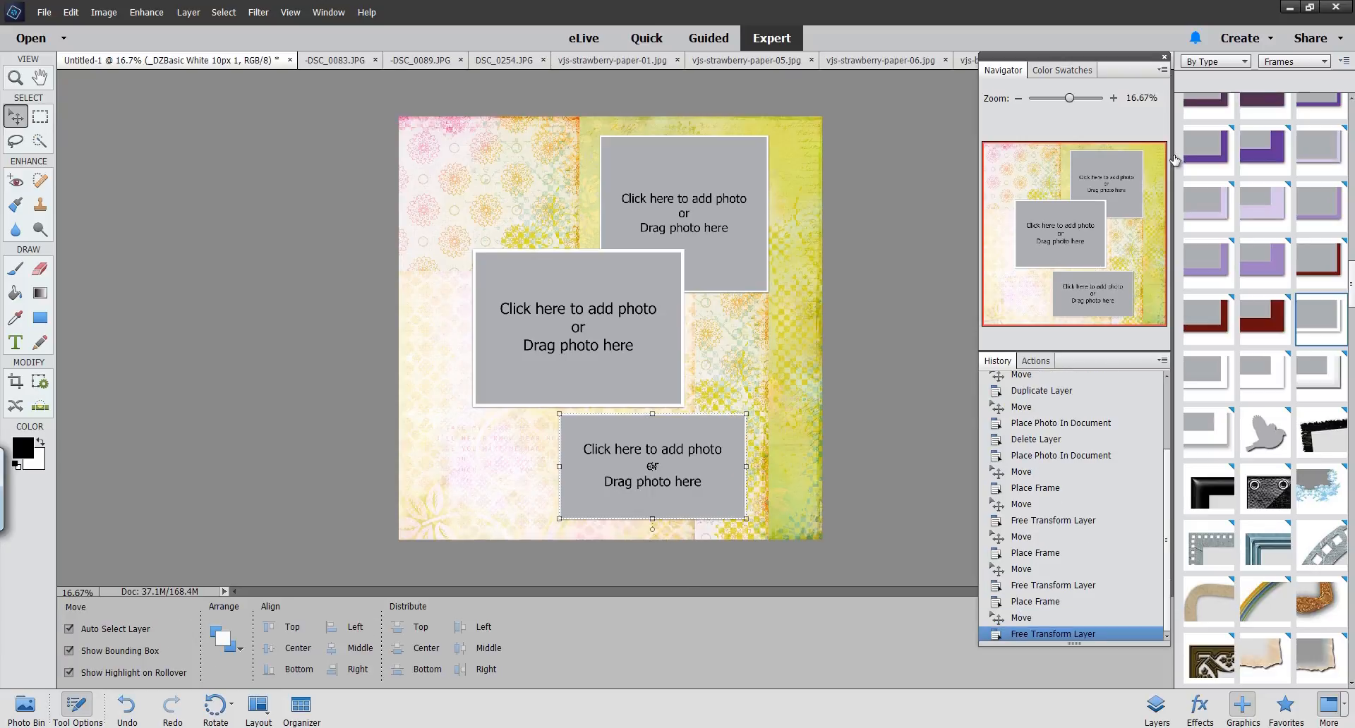
Select all three frame layers and scale them together to 86.41% width and 93.38% height
{"action": "left_click", "coordinate": [1154, 709]}
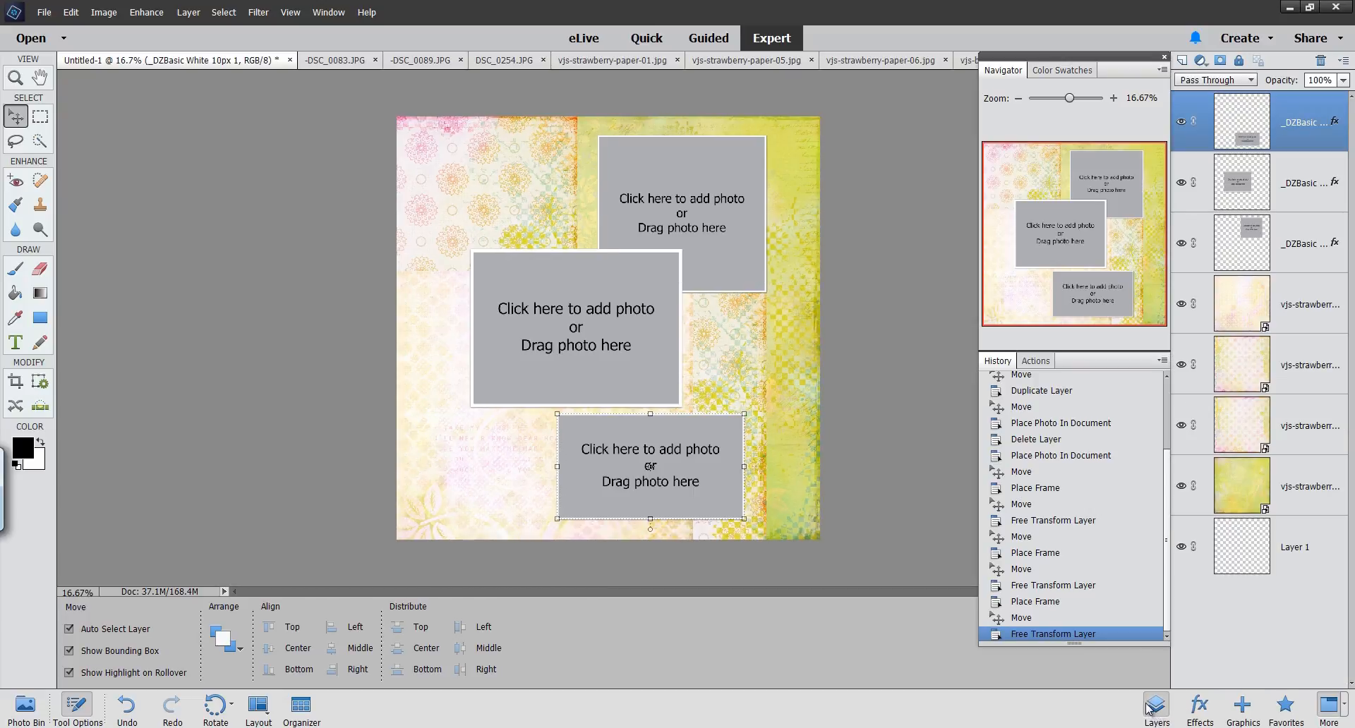
{"action": "left_click", "coordinate": [1299, 189], "text": "shift"}
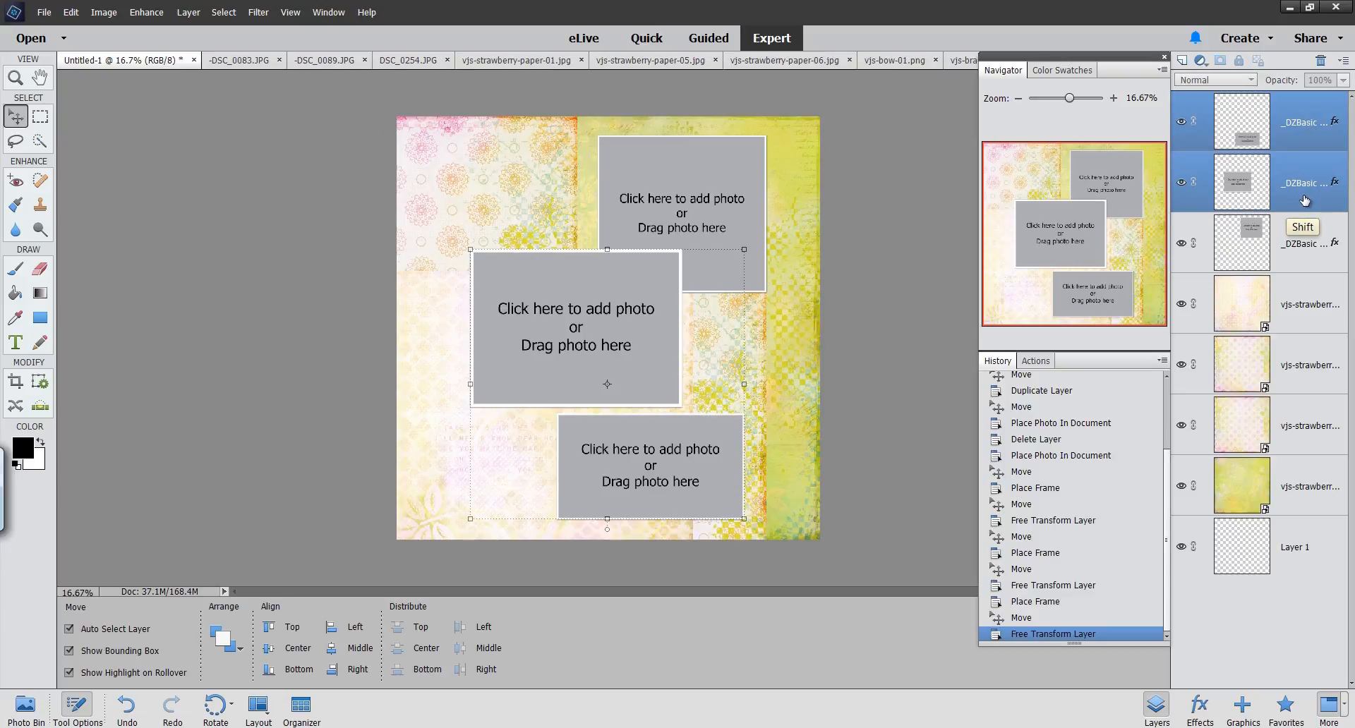
{"action": "left_click", "coordinate": [1308, 242], "text": "shift"}
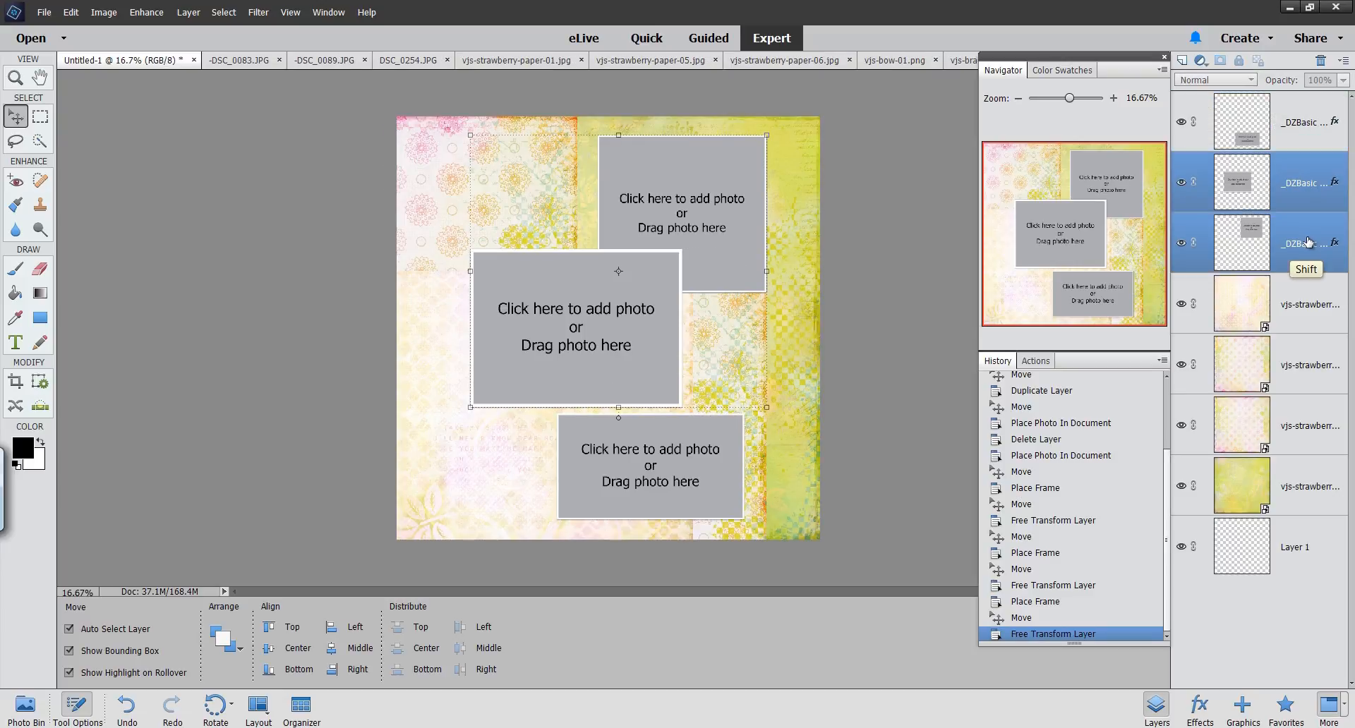
{"action": "left_click", "coordinate": [1297, 139], "text": "ctrl"}
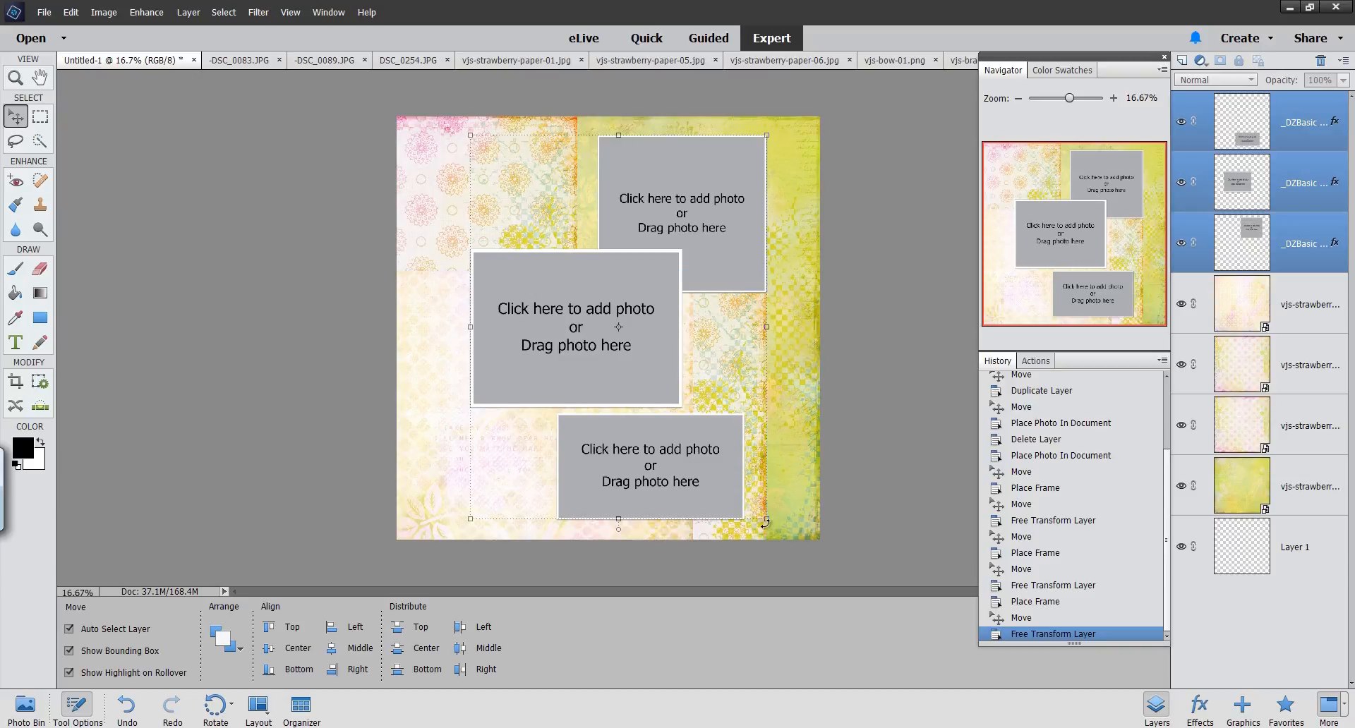
{"action": "left_click_drag", "start_coordinate": [767, 518], "coordinate": [727, 492]}
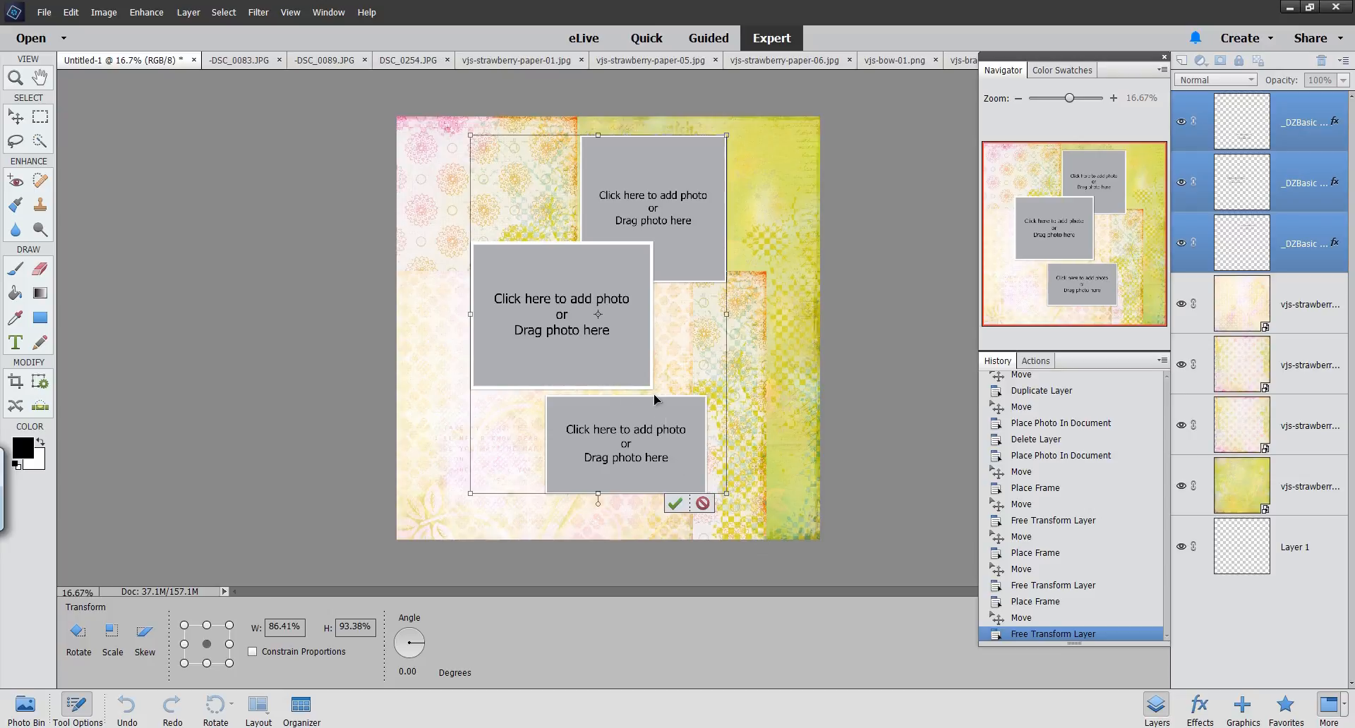
{"action": "left_click", "coordinate": [675, 504]}
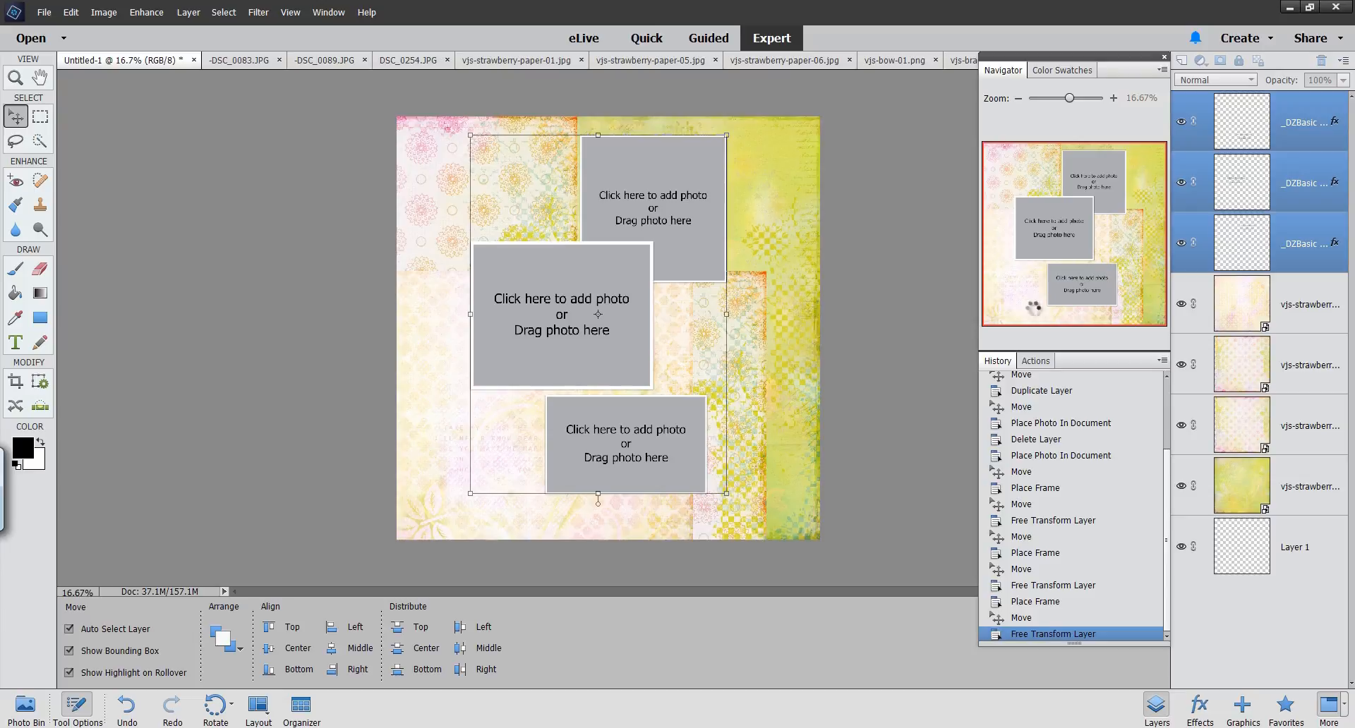
{"action": "left_click", "coordinate": [700, 466]}
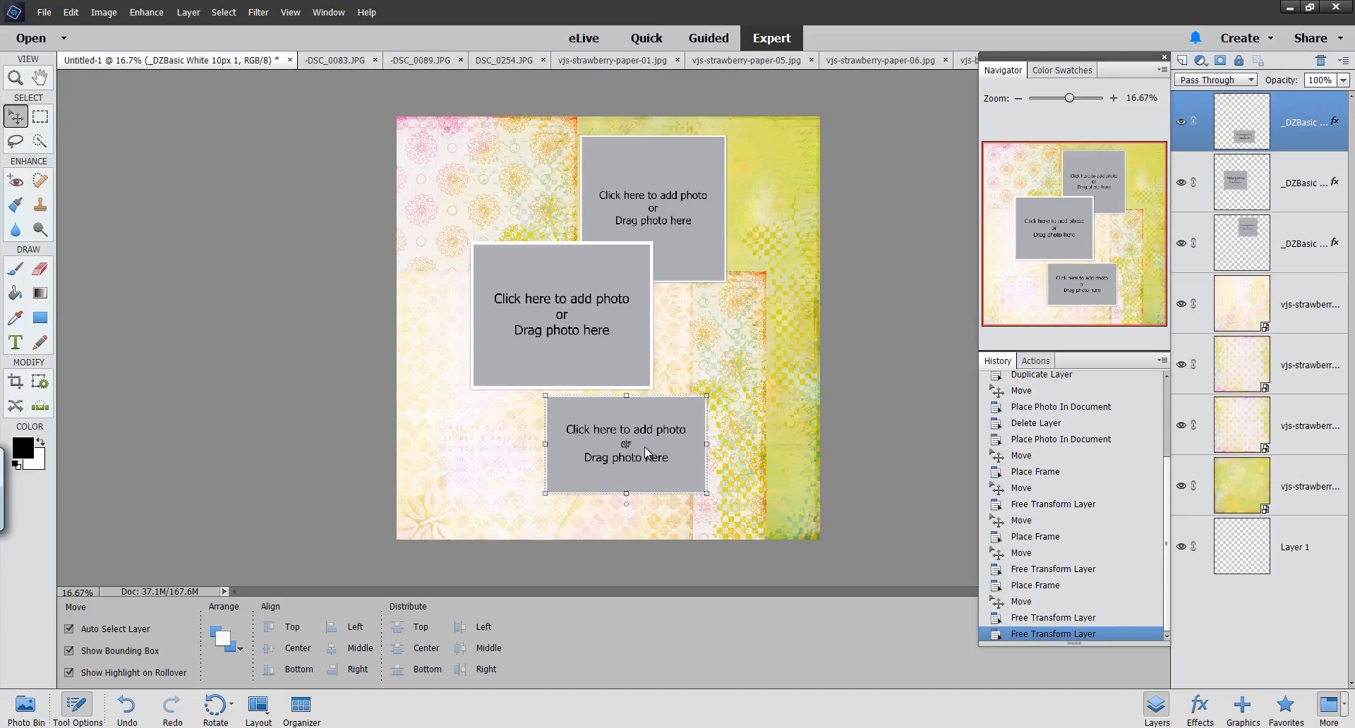
{"action": "left_click", "coordinate": [647, 454]}
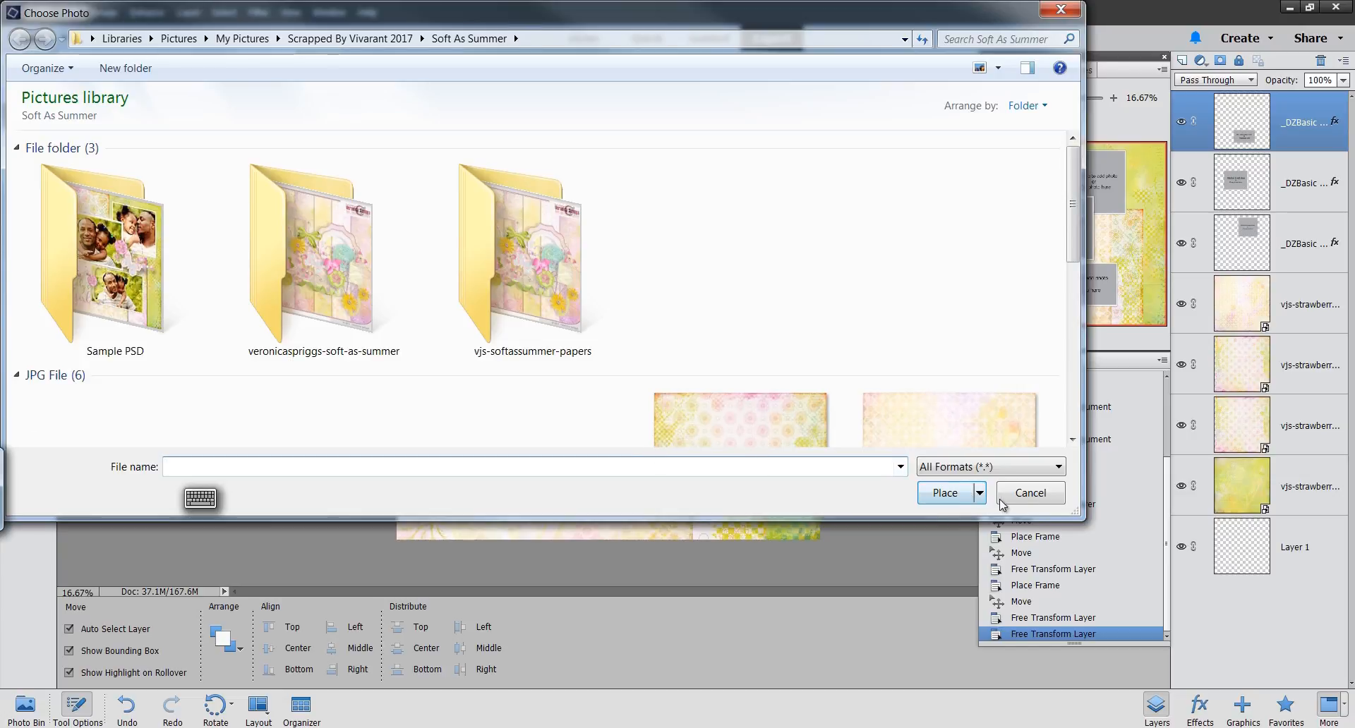
{"action": "left_click_drag", "start_coordinate": [1069, 188], "coordinate": [1072, 287]}
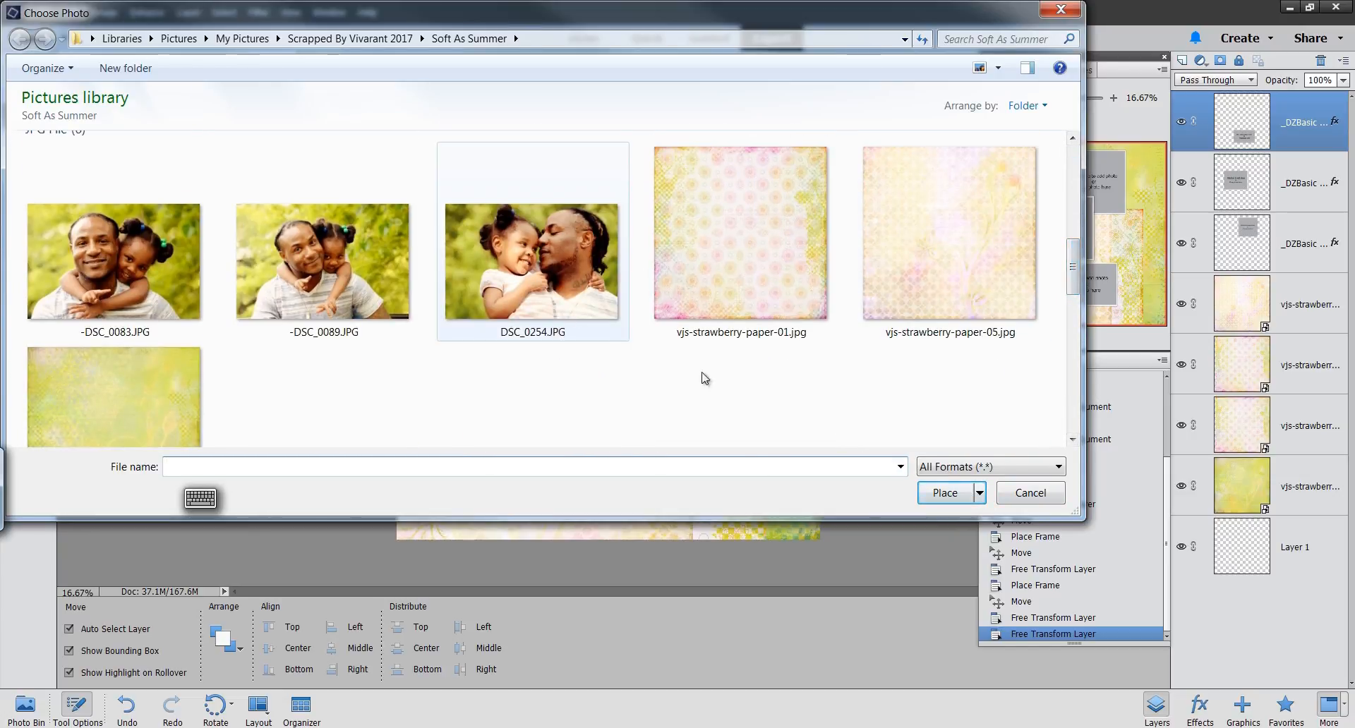
{"action": "left_click", "coordinate": [1026, 503]}
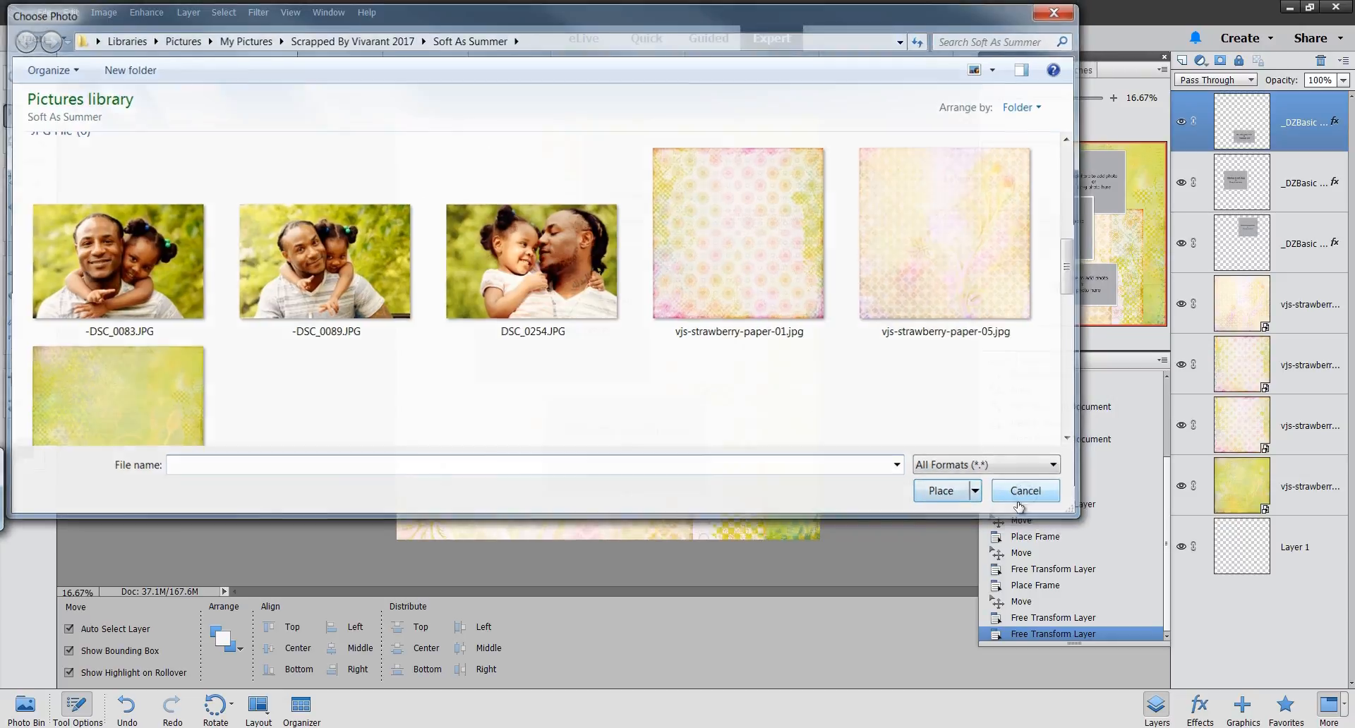
Try to add the DSC_0254.JPG photo from the open files to a frame on the layout
{"action": "left_click", "coordinate": [21, 717]}
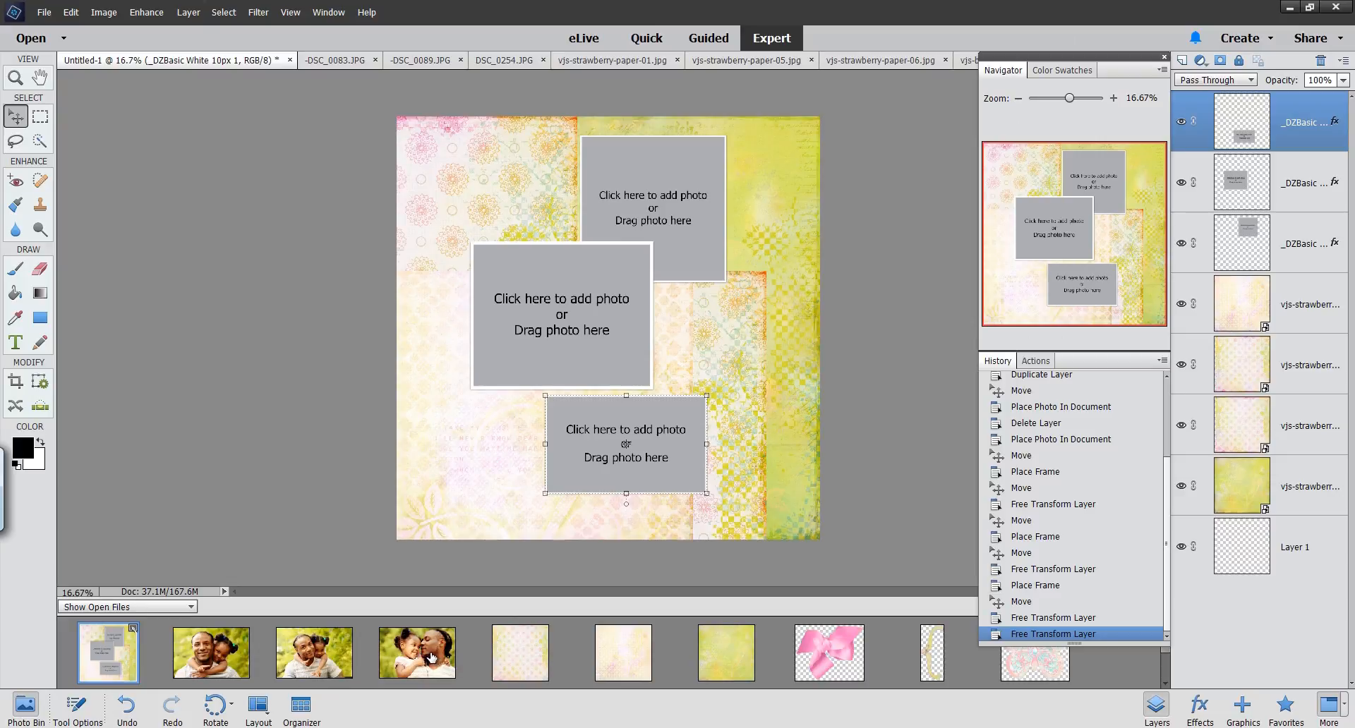
{"action": "left_click", "coordinate": [432, 658]}
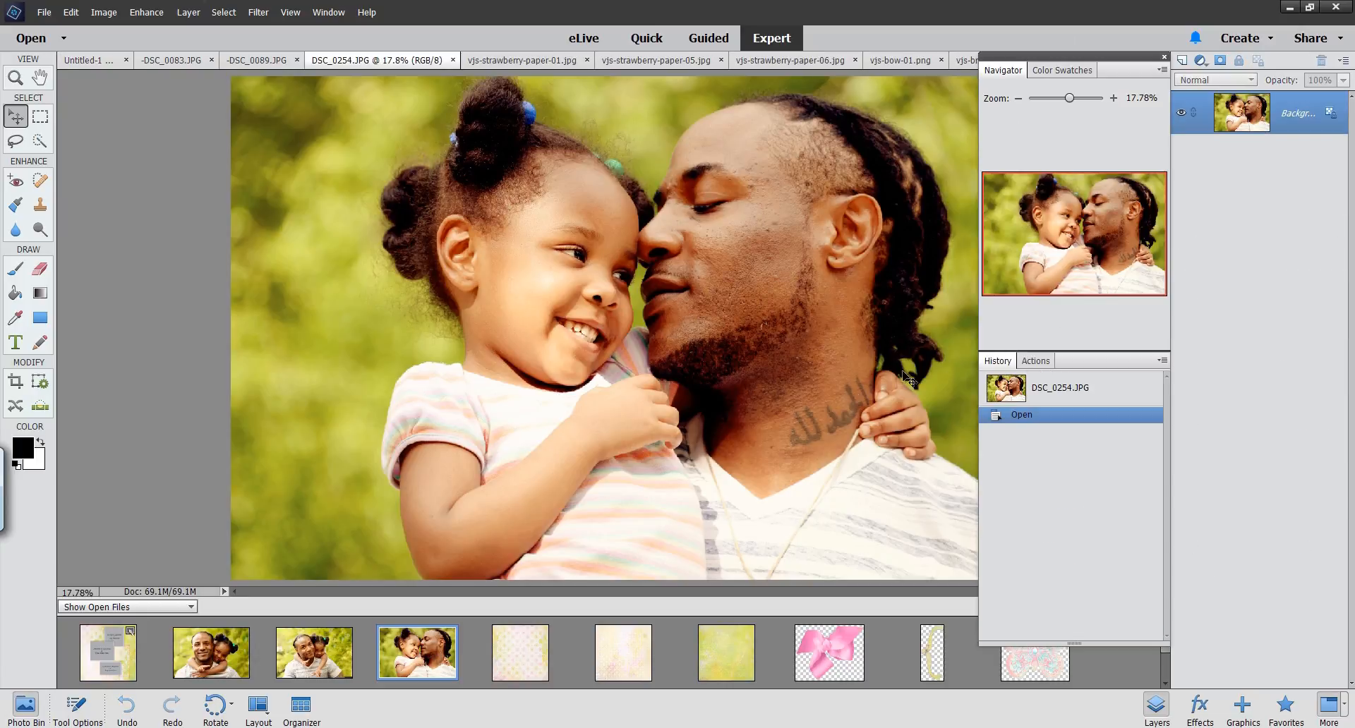
{"action": "left_click", "coordinate": [113, 666]}
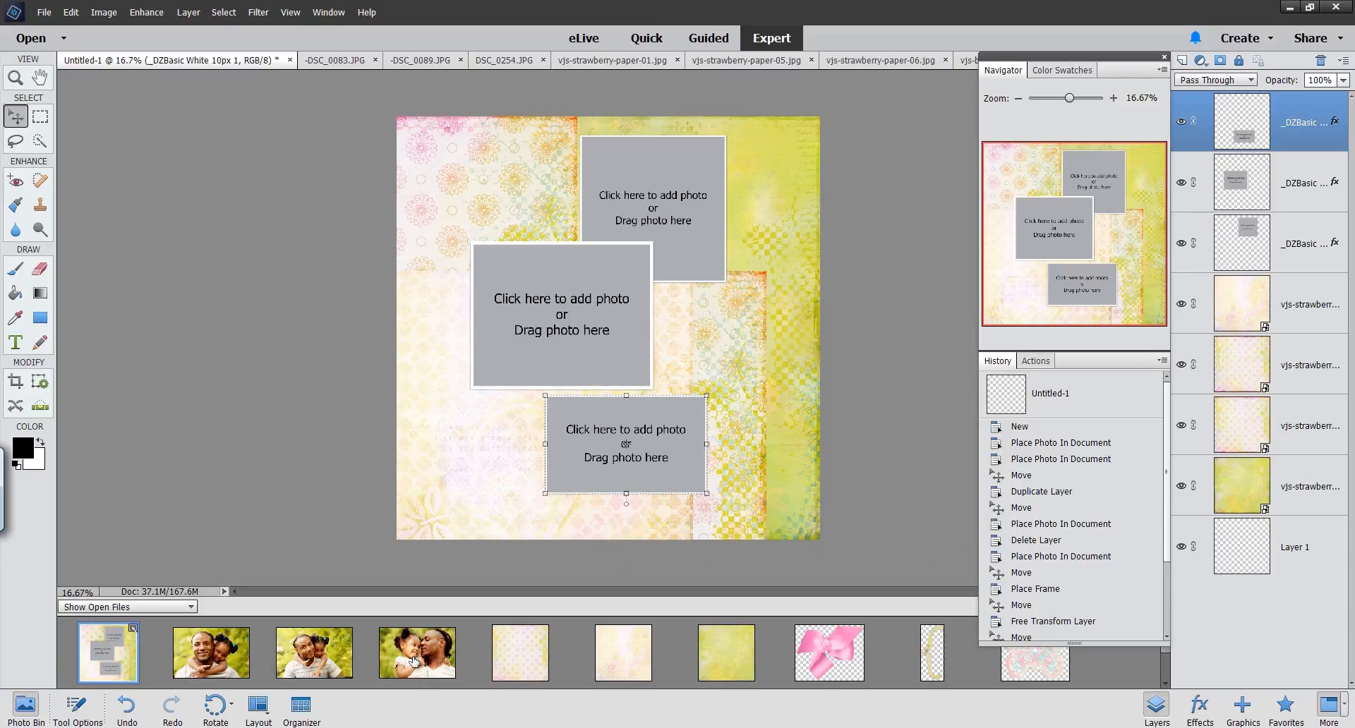
{"action": "mouse_move", "coordinate": [416, 663]}
{"action": "left_mouse_down"}
{"action": "mouse_move", "coordinate": [613, 449]}
{"action": "mouse_move", "coordinate": [664, 195]}
{"action": "mouse_move", "coordinate": [430, 587]}
{"action": "mouse_move", "coordinate": [415, 652]}
{"action": "left_mouse_up"}
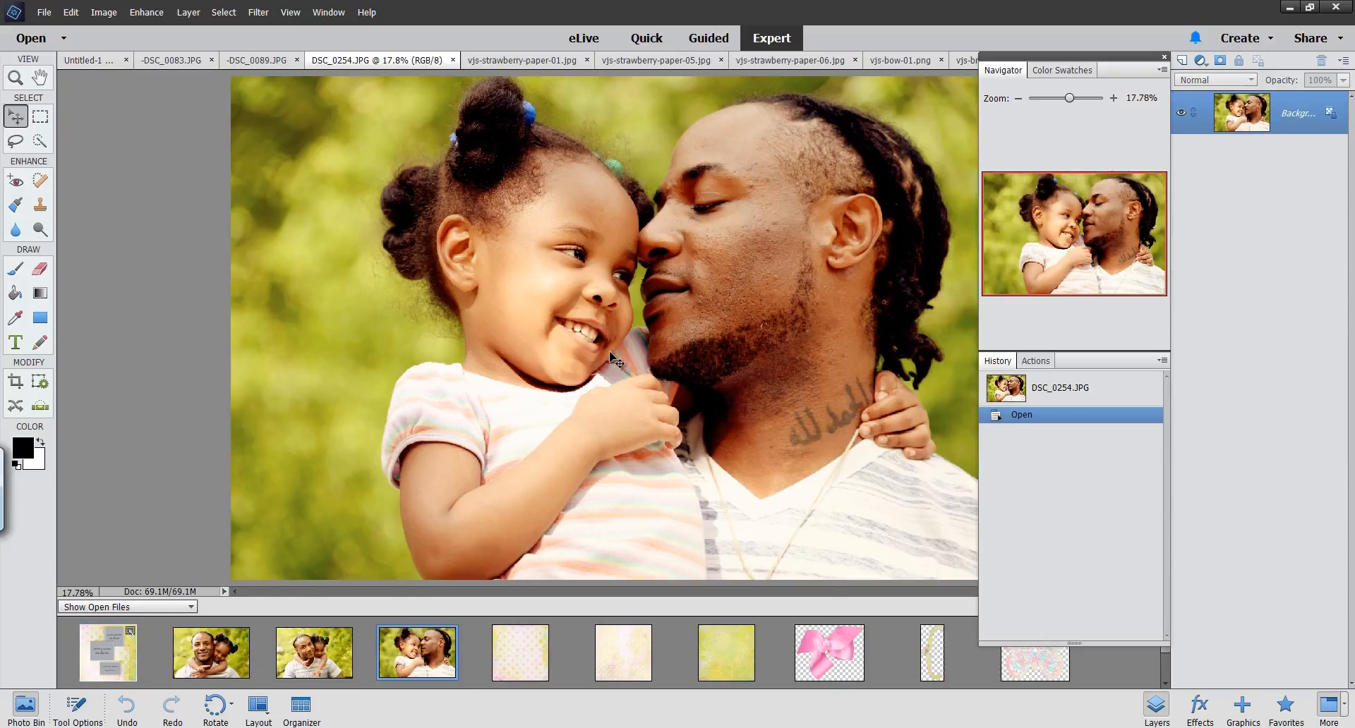
{"action": "left_click", "coordinate": [113, 655]}
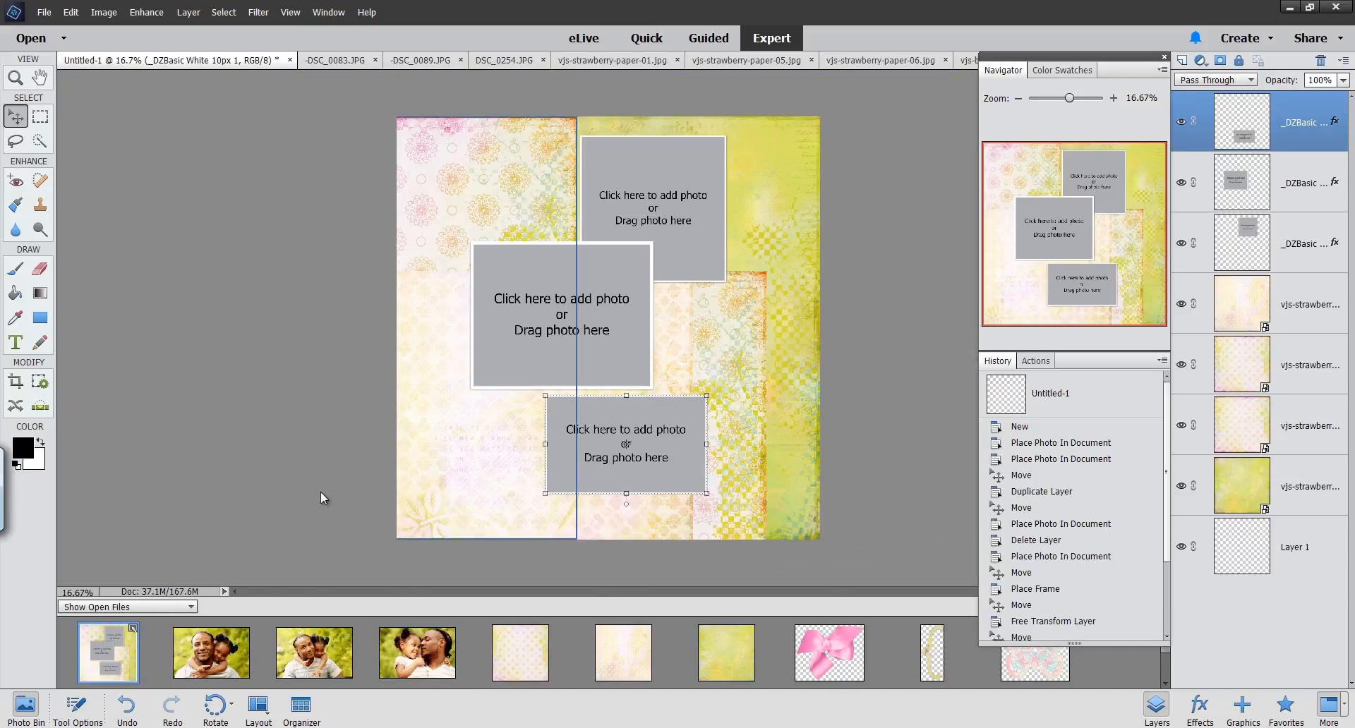
Place the open photo DSC_0254.JPG in the uppermost frame and scale it to 95.93% inside the frame
{"action": "left_click", "coordinate": [658, 199]}
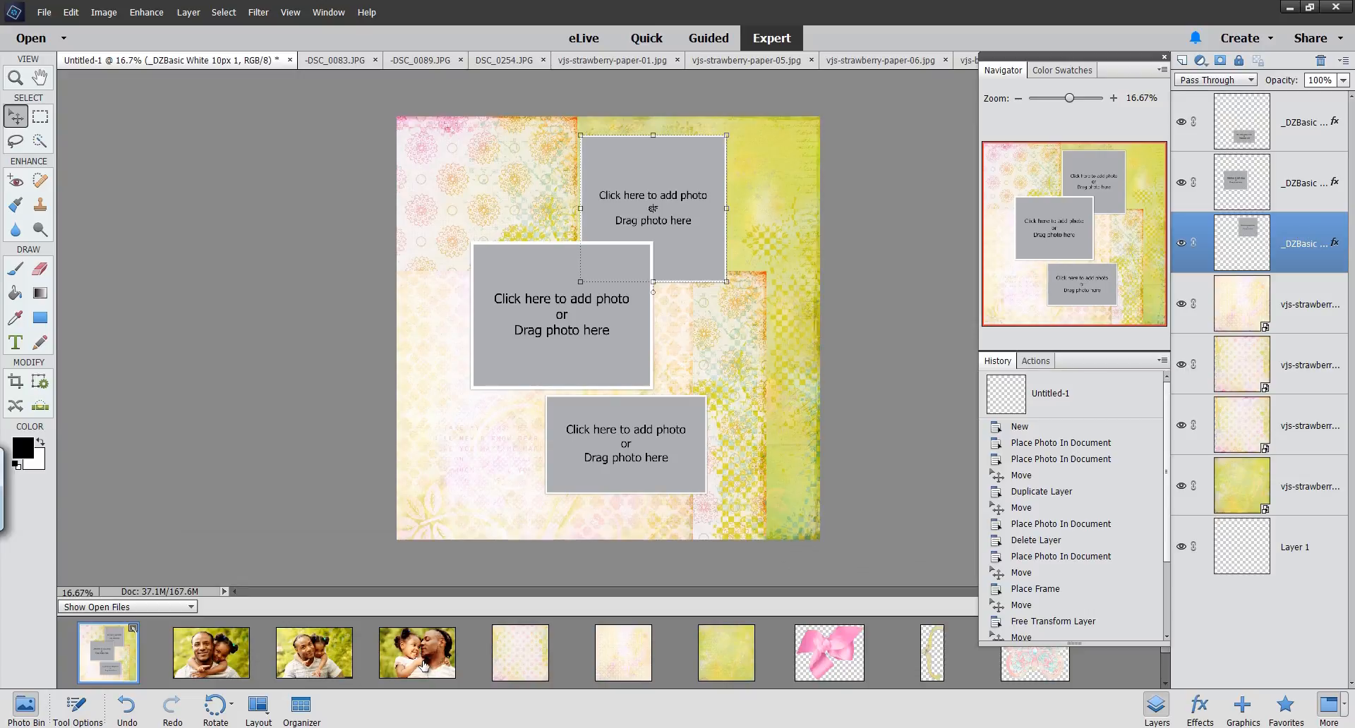
{"action": "left_click_drag", "start_coordinate": [424, 666], "coordinate": [653, 213]}
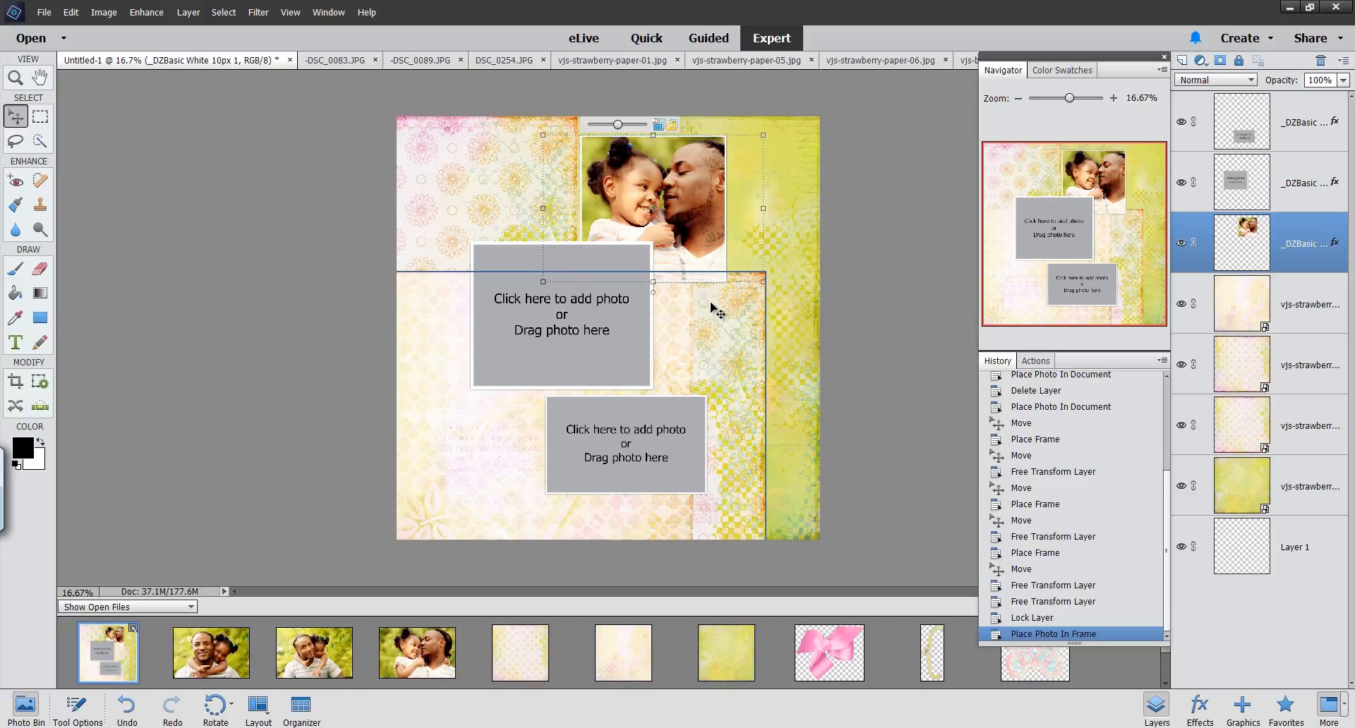
{"action": "mouse_move", "coordinate": [620, 126]}
{"action": "left_mouse_down"}
{"action": "mouse_move", "coordinate": [606, 129]}
{"action": "mouse_move", "coordinate": [617, 130]}
{"action": "left_mouse_up"}
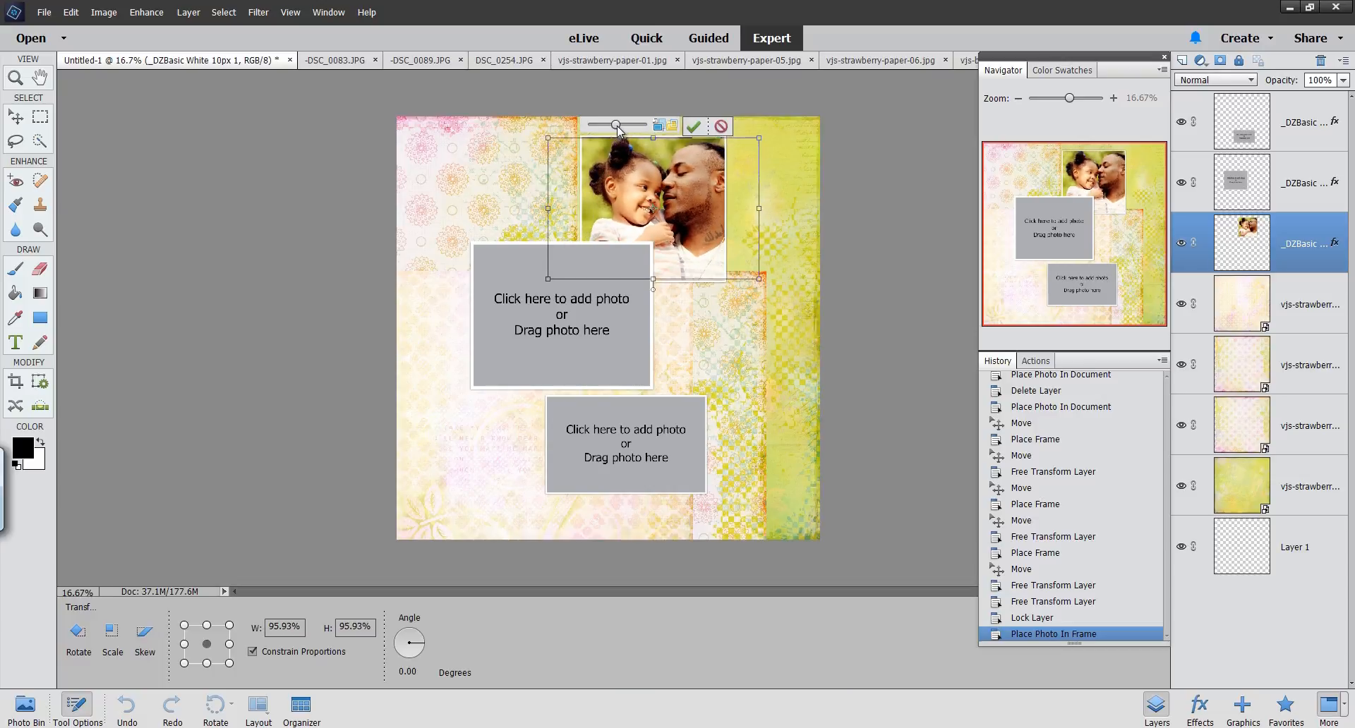
{"action": "left_click", "coordinate": [694, 127]}
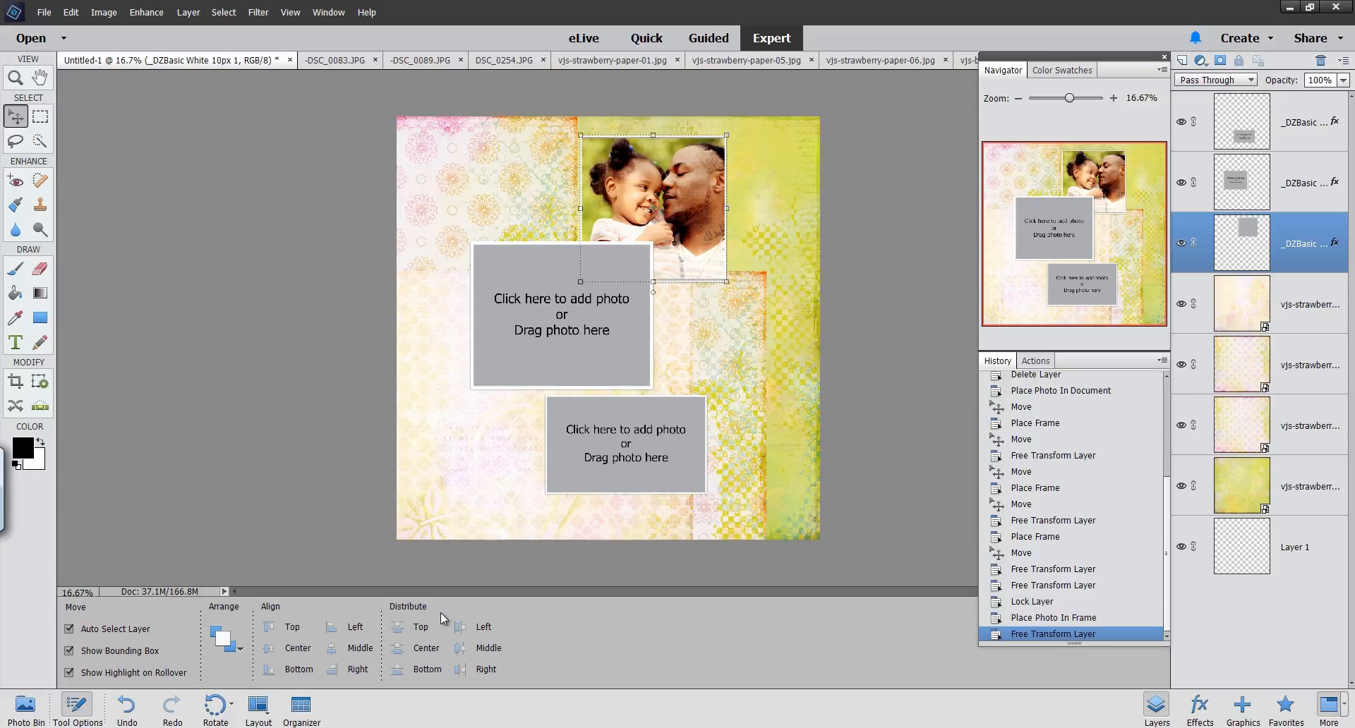
Place the open photo -DSC_0083.JPG in the large middle frame
{"action": "left_click", "coordinate": [1306, 188]}
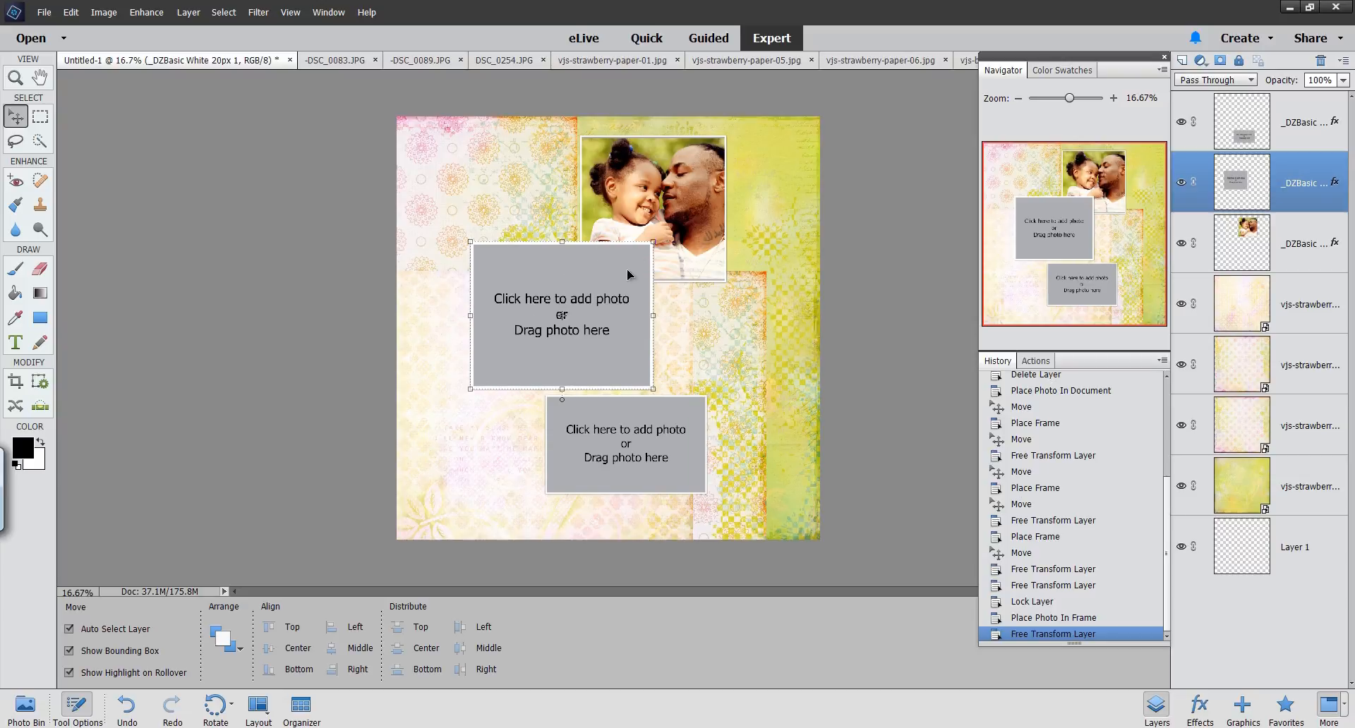
{"action": "left_click", "coordinate": [26, 716]}
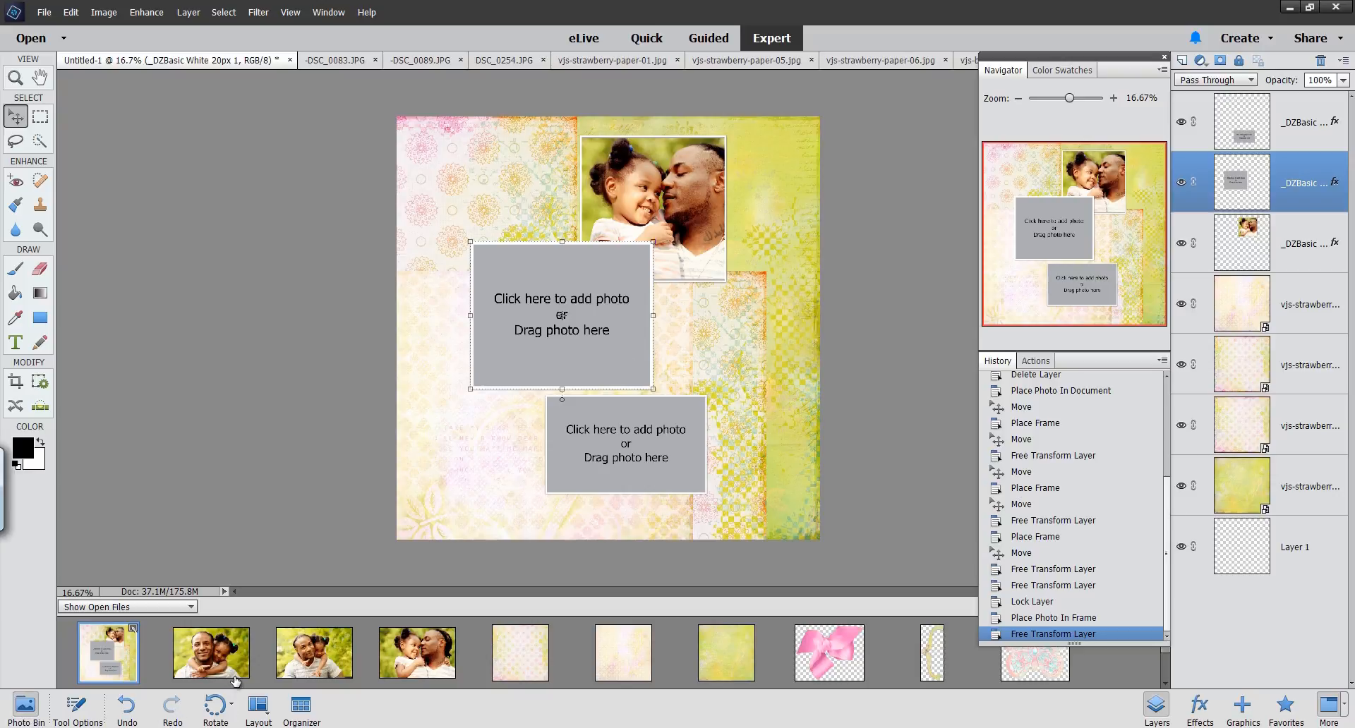
{"action": "left_click_drag", "start_coordinate": [215, 662], "coordinate": [553, 314]}
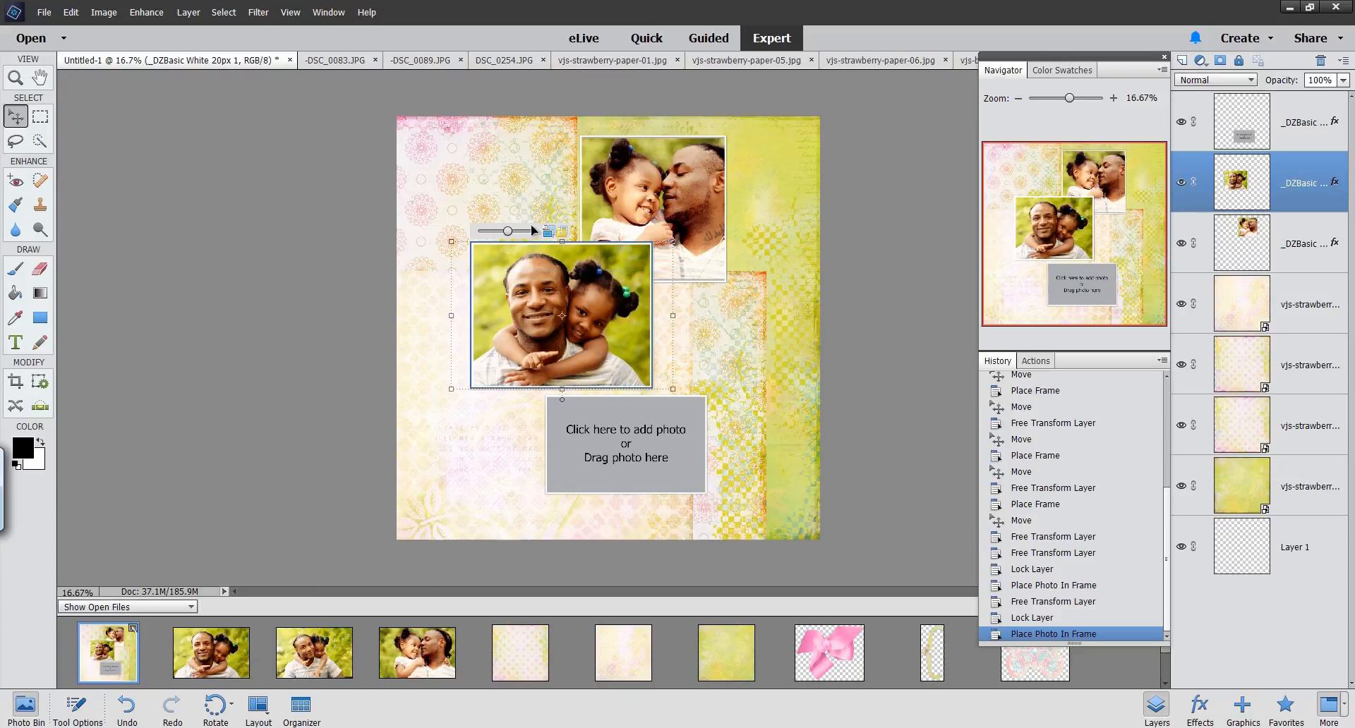
Stretch the lowest frame slightly taller and place the open photo -DSC_0089.JPG in it
{"action": "left_click", "coordinate": [1295, 127]}
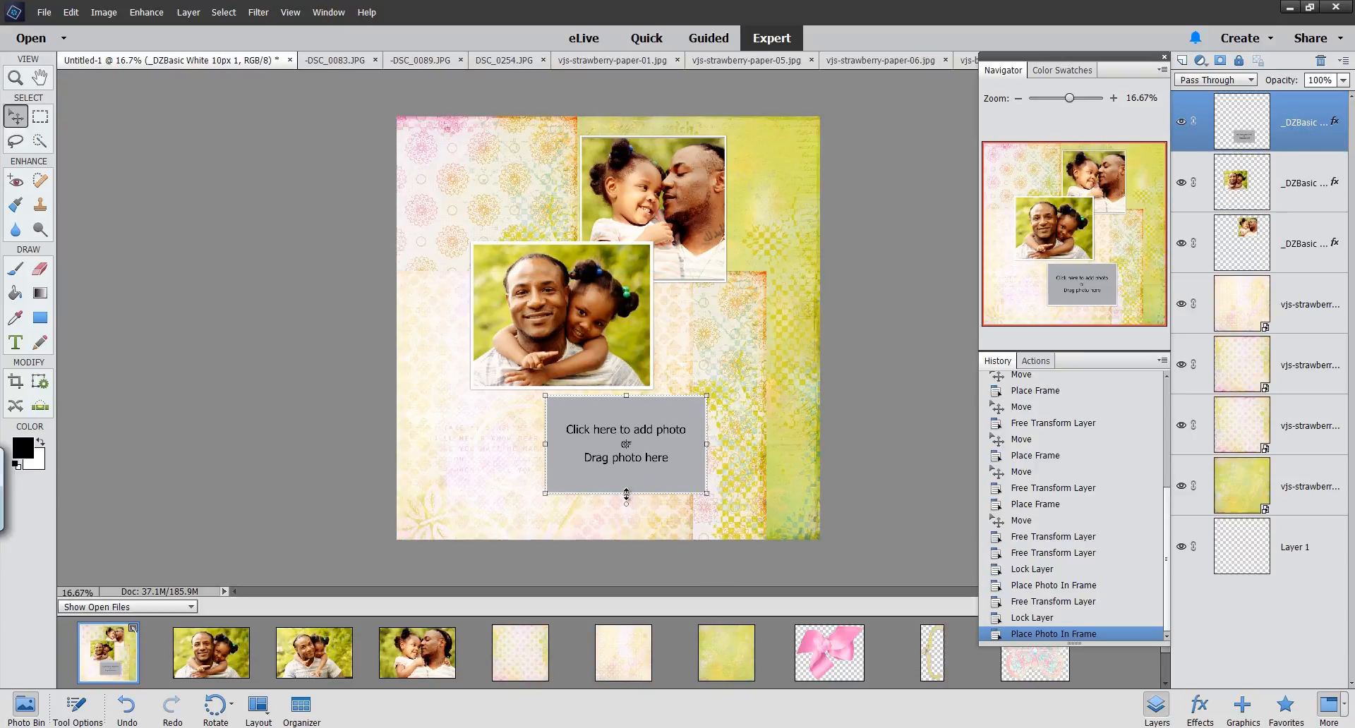
{"action": "left_click_drag", "start_coordinate": [626, 494], "coordinate": [626, 510]}
{"action": "left_click", "coordinate": [655, 521]}
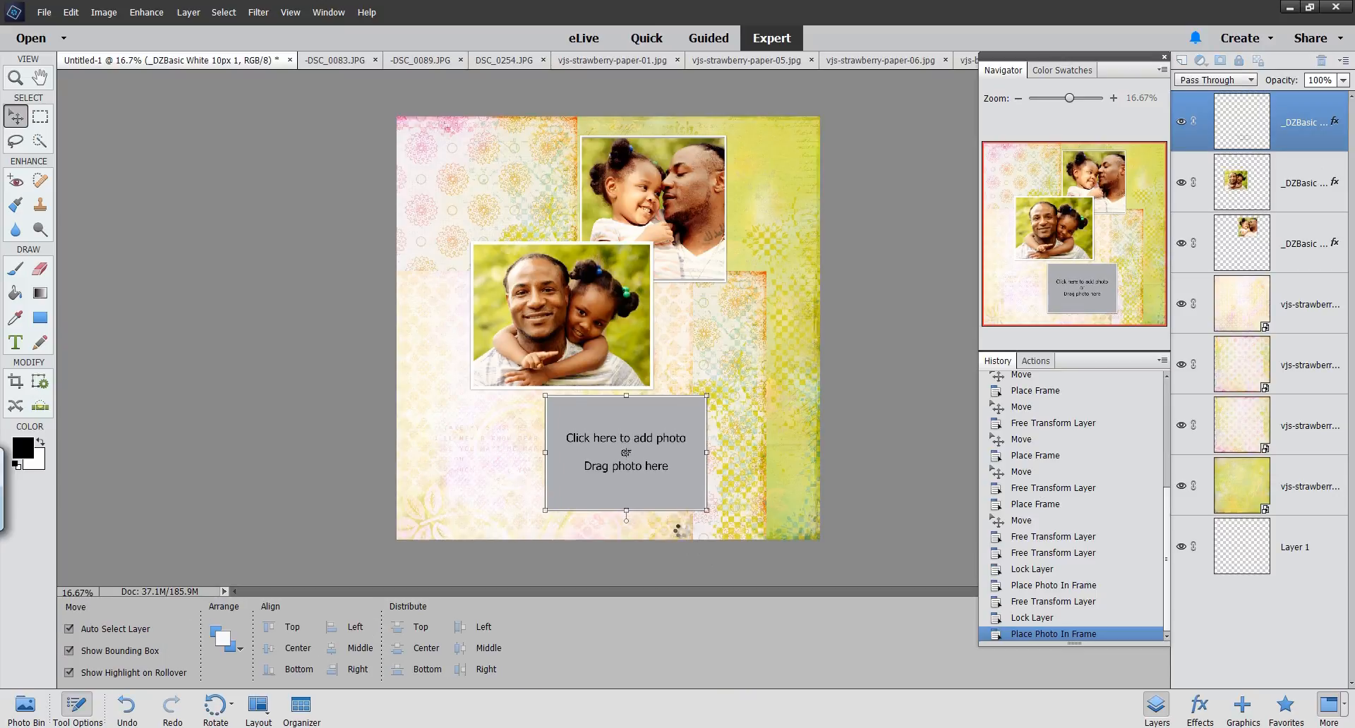
{"action": "left_click", "coordinate": [33, 718]}
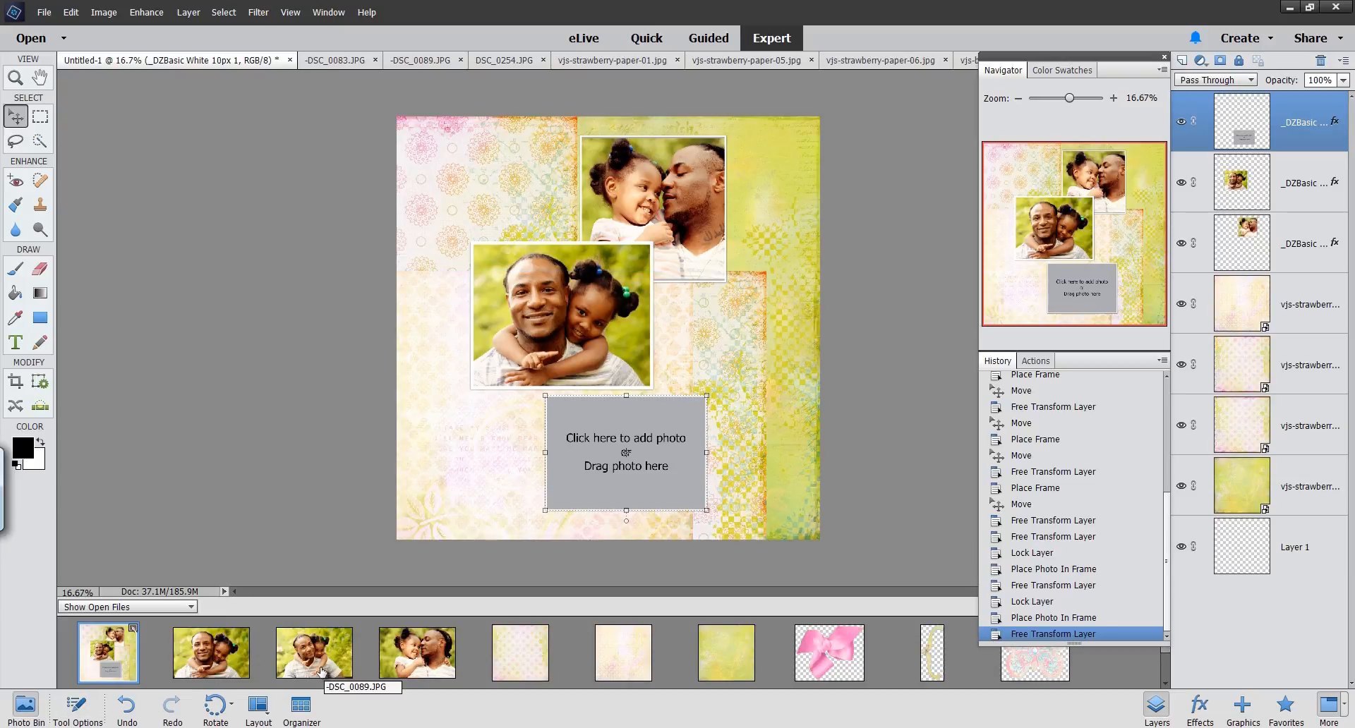
{"action": "left_click_drag", "start_coordinate": [321, 671], "coordinate": [618, 451]}
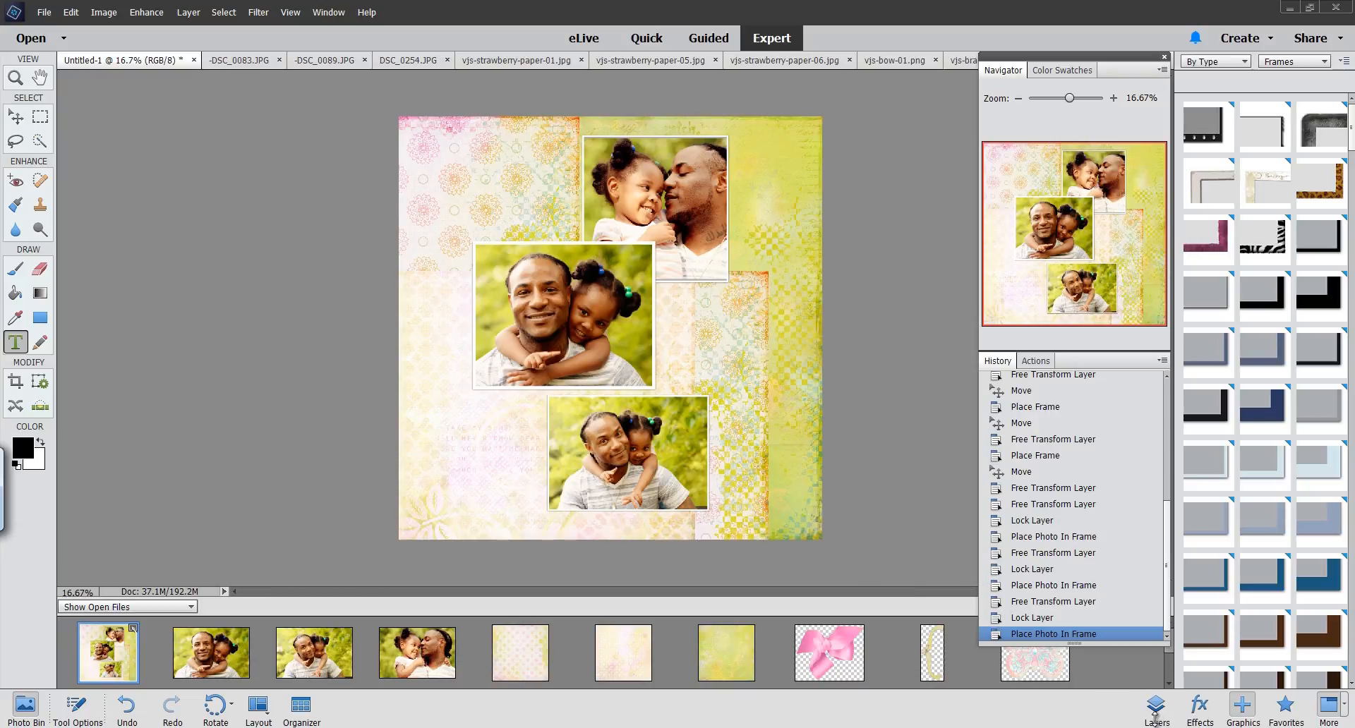
Apply the Low drop shadow style to the narrow vertical patterned paper on the right of the layout
{"action": "left_click", "coordinate": [1199, 708]}
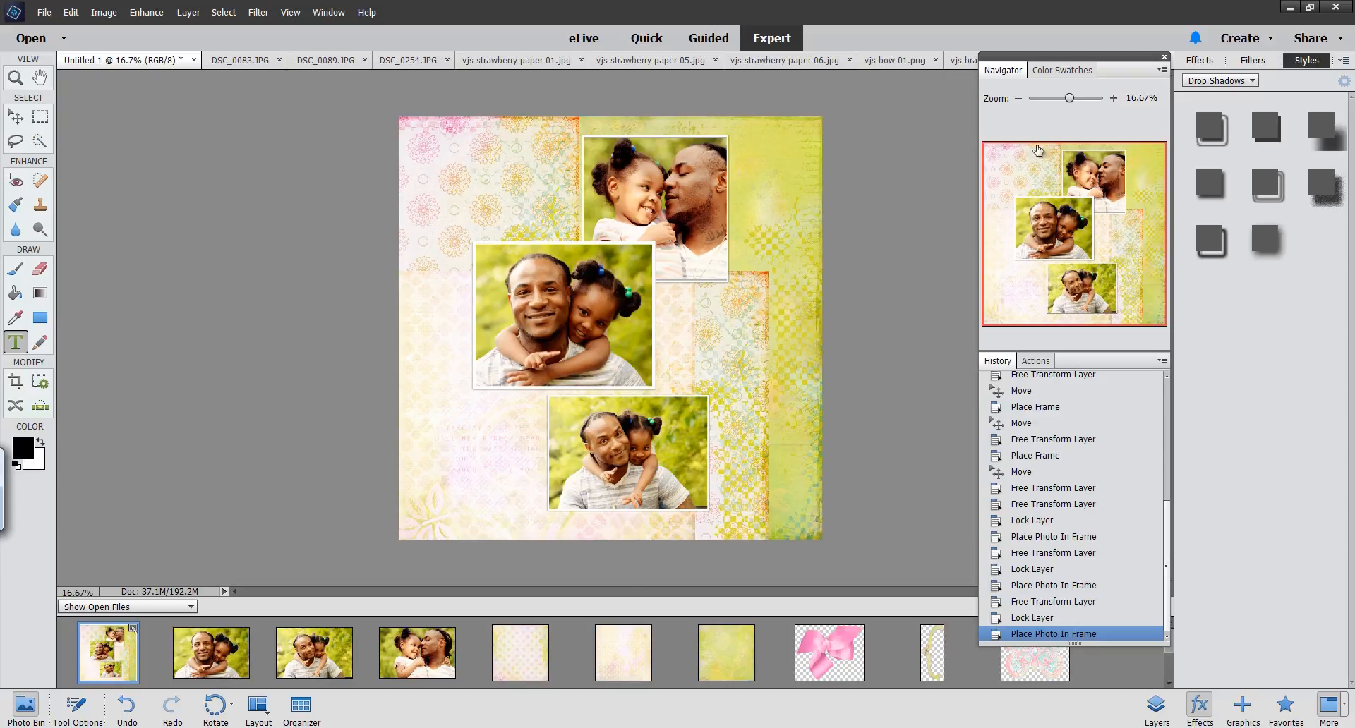
{"action": "left_click", "coordinate": [1156, 705]}
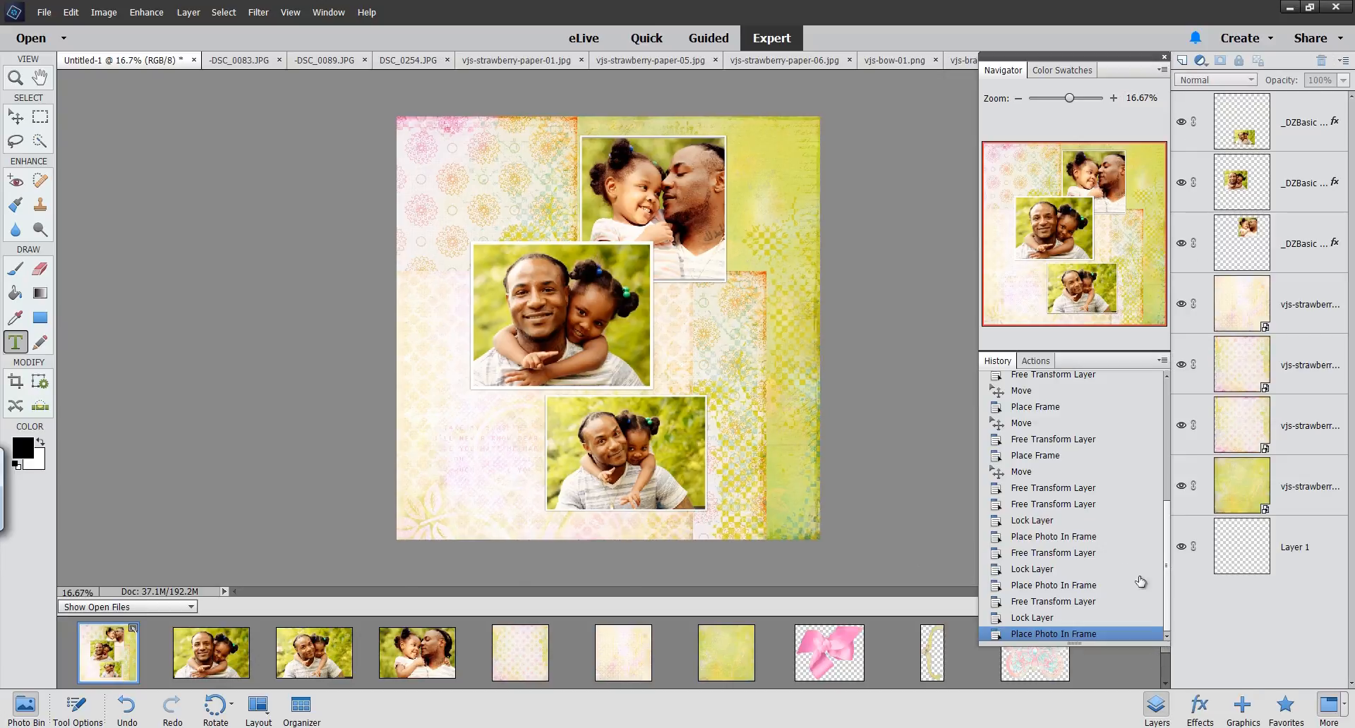
{"action": "left_click", "coordinate": [1279, 428]}
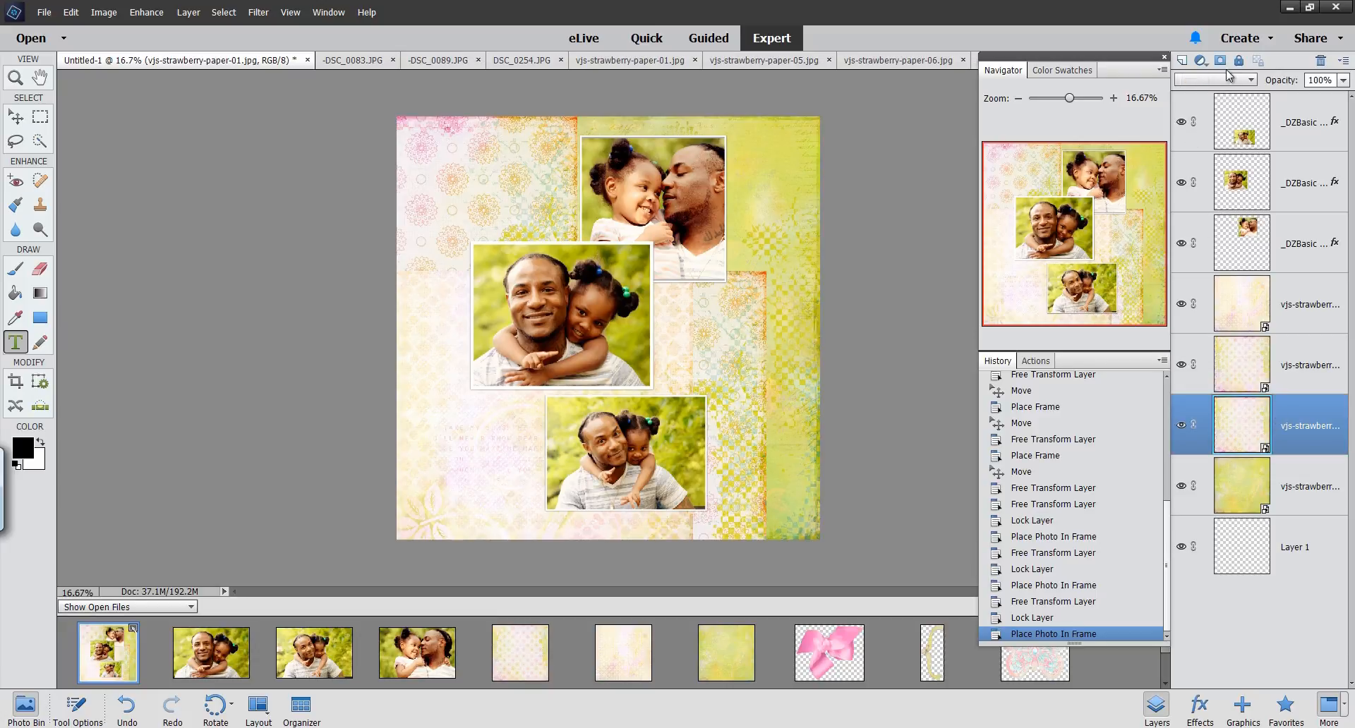
{"action": "left_click", "coordinate": [1200, 708]}
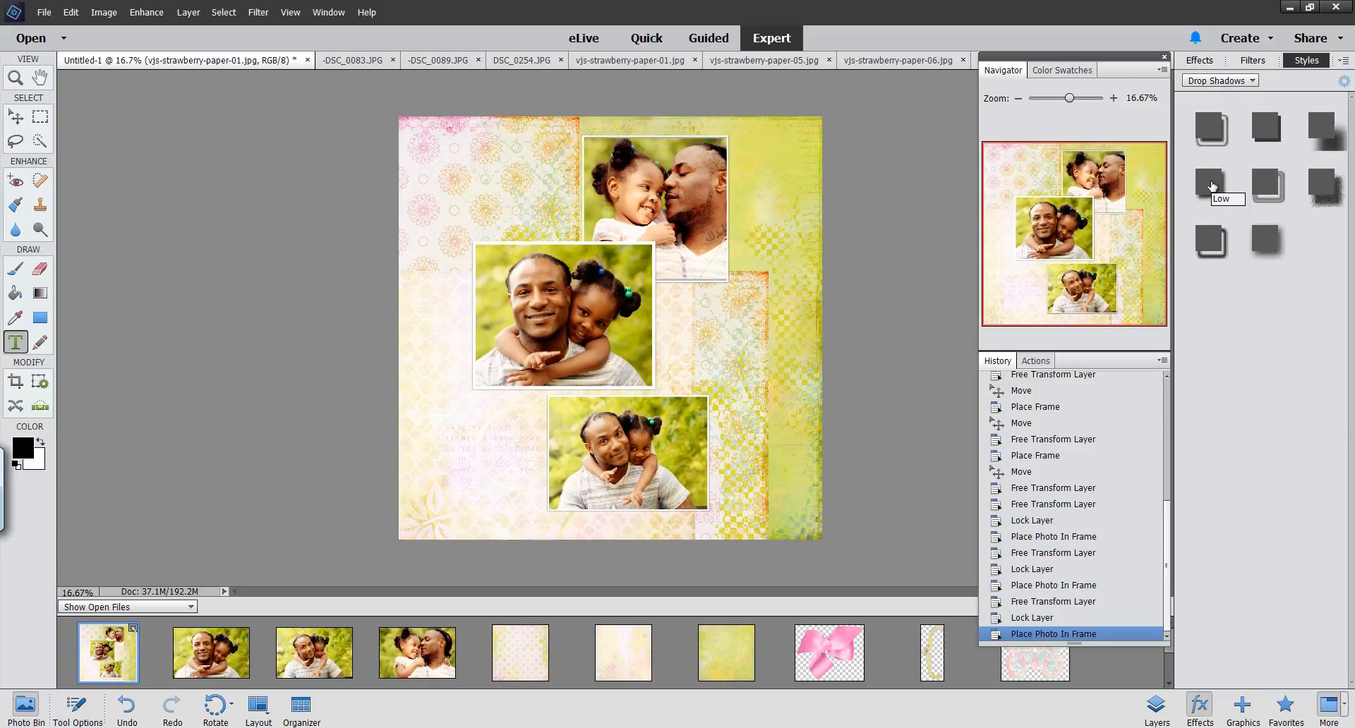
{"action": "left_click_drag", "start_coordinate": [1212, 188], "coordinate": [780, 367]}
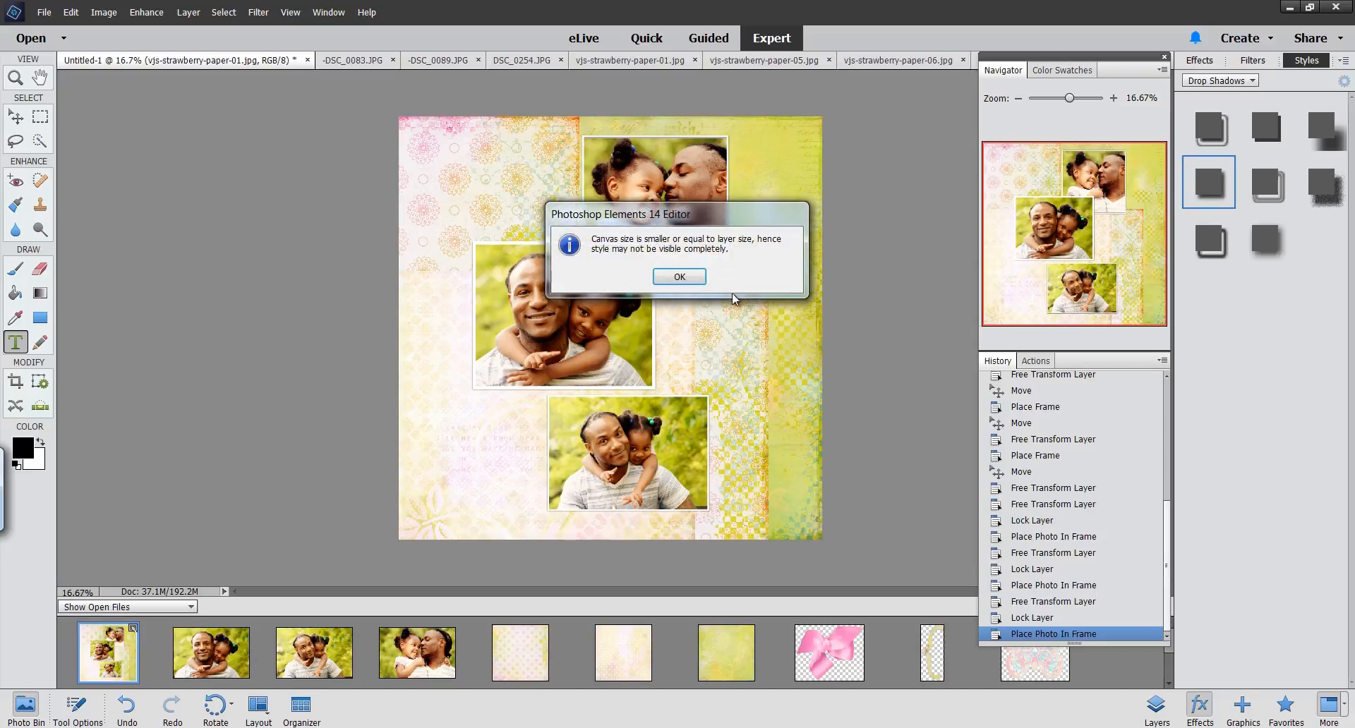
{"action": "left_click", "coordinate": [696, 275]}
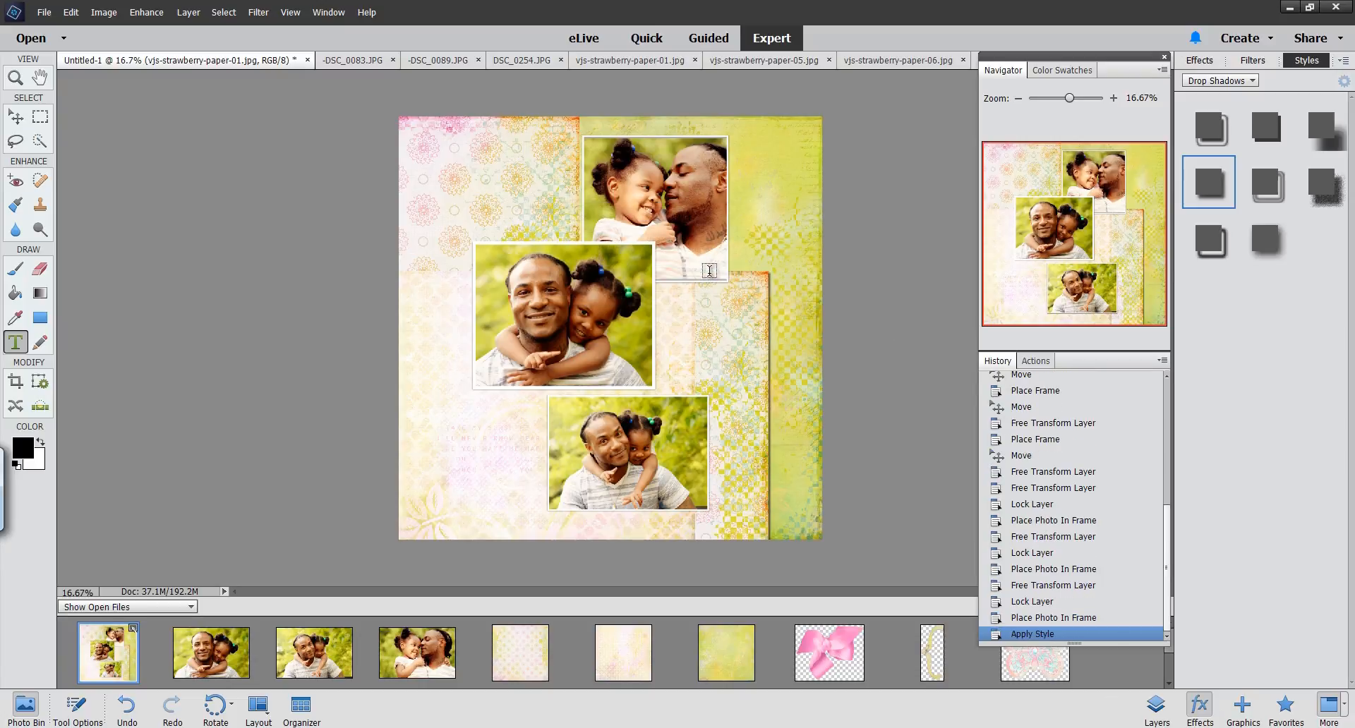
{"action": "right_click", "coordinate": [1209, 183]}
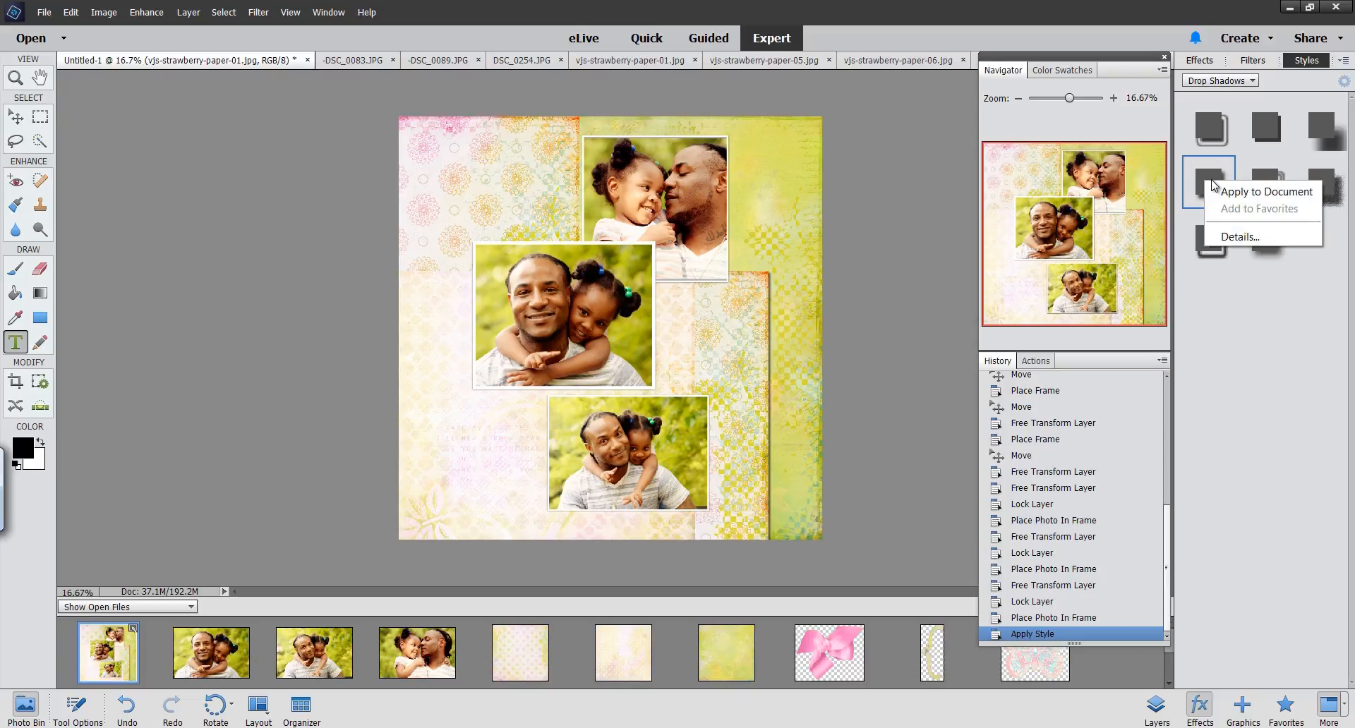
{"action": "left_click", "coordinate": [1252, 192]}
Apply the Low drop shadow style to the pink patterned paper in the layout's upper-left corner
{"action": "left_click", "coordinate": [1161, 711]}
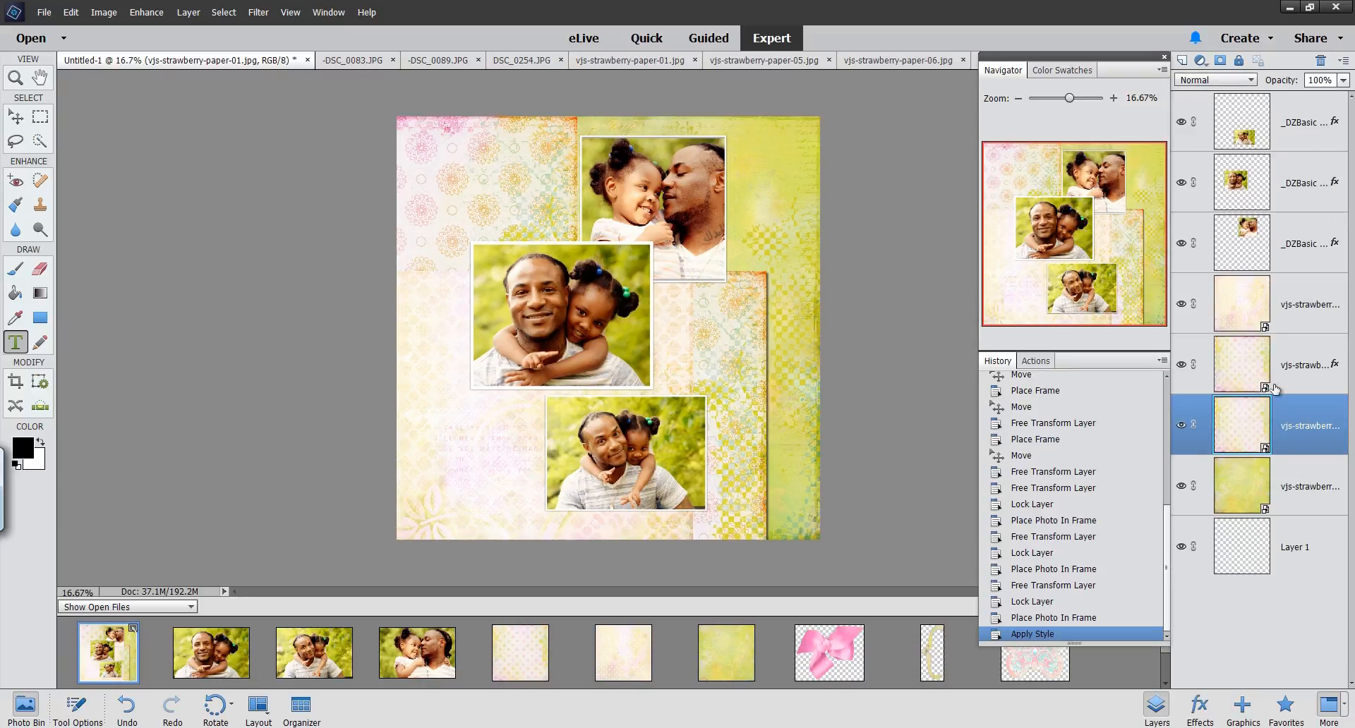
{"action": "left_click", "coordinate": [1292, 369]}
{"action": "left_click", "coordinate": [1199, 706]}
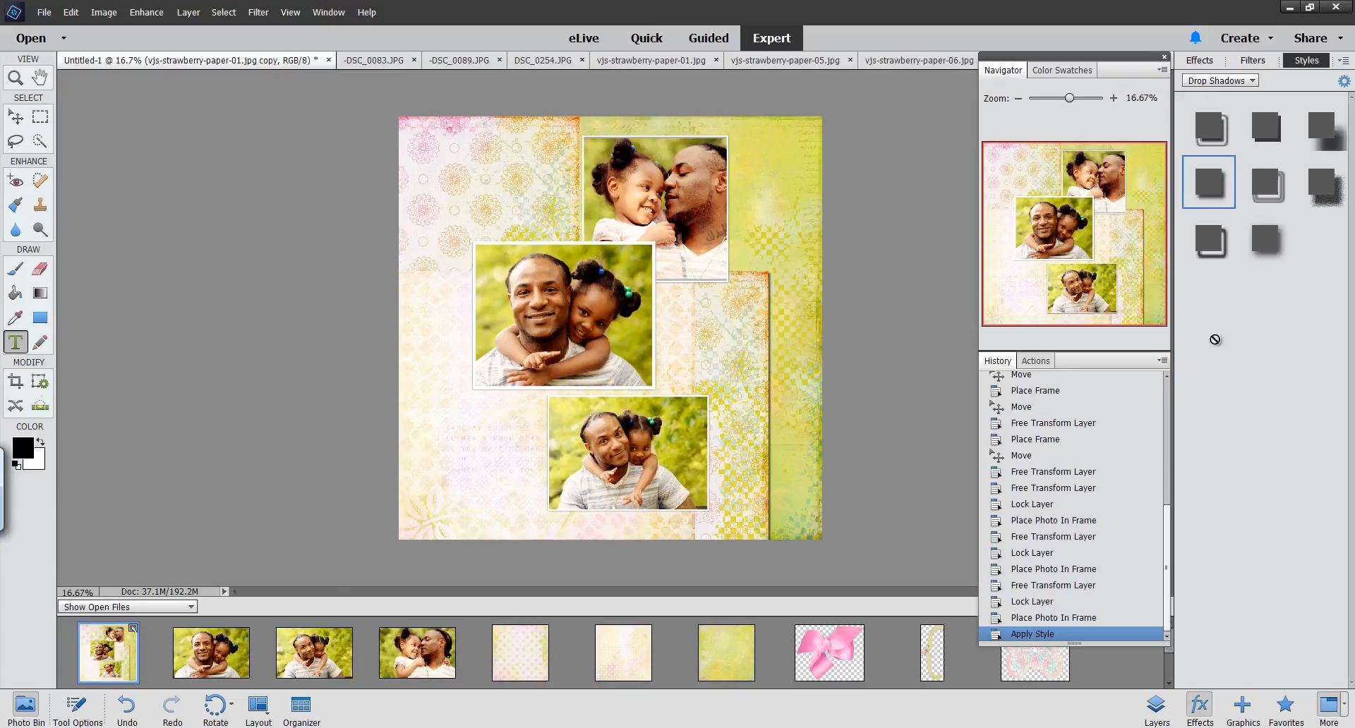
{"action": "left_click_drag", "start_coordinate": [1211, 185], "coordinate": [531, 197]}
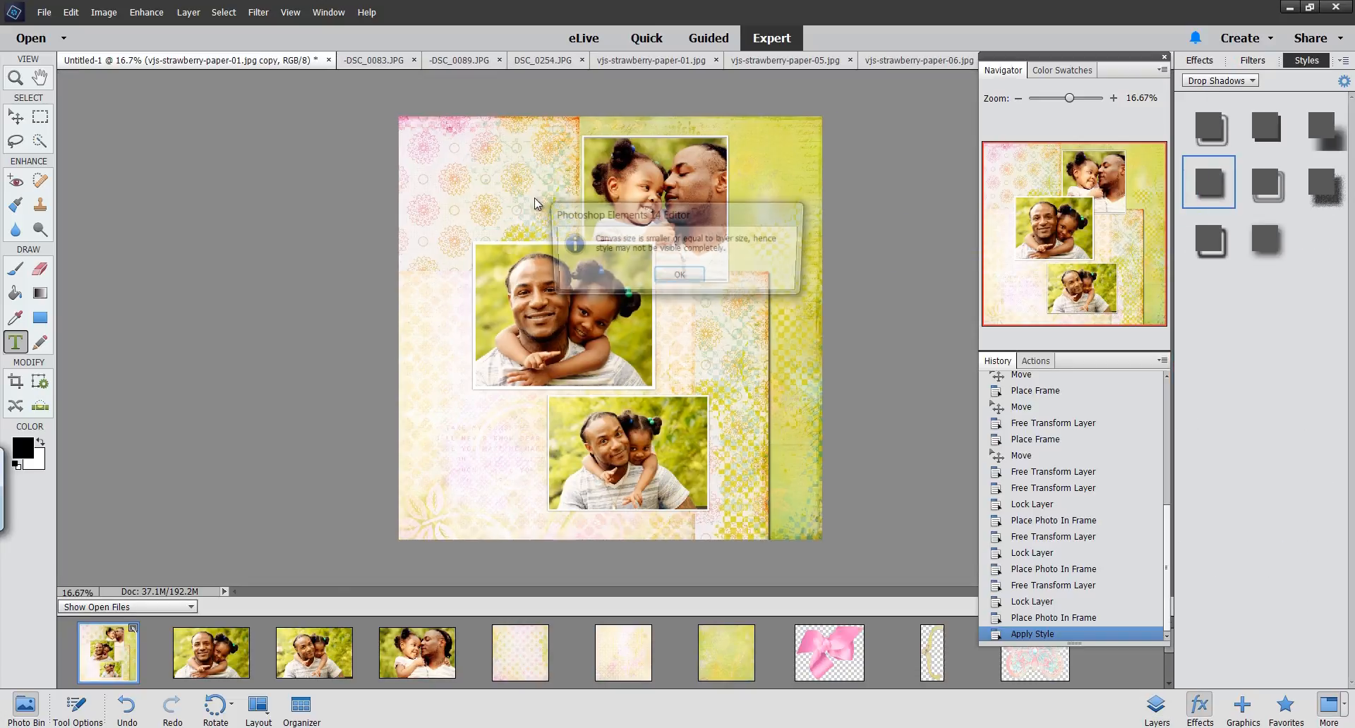
{"action": "key", "text": "Return"}
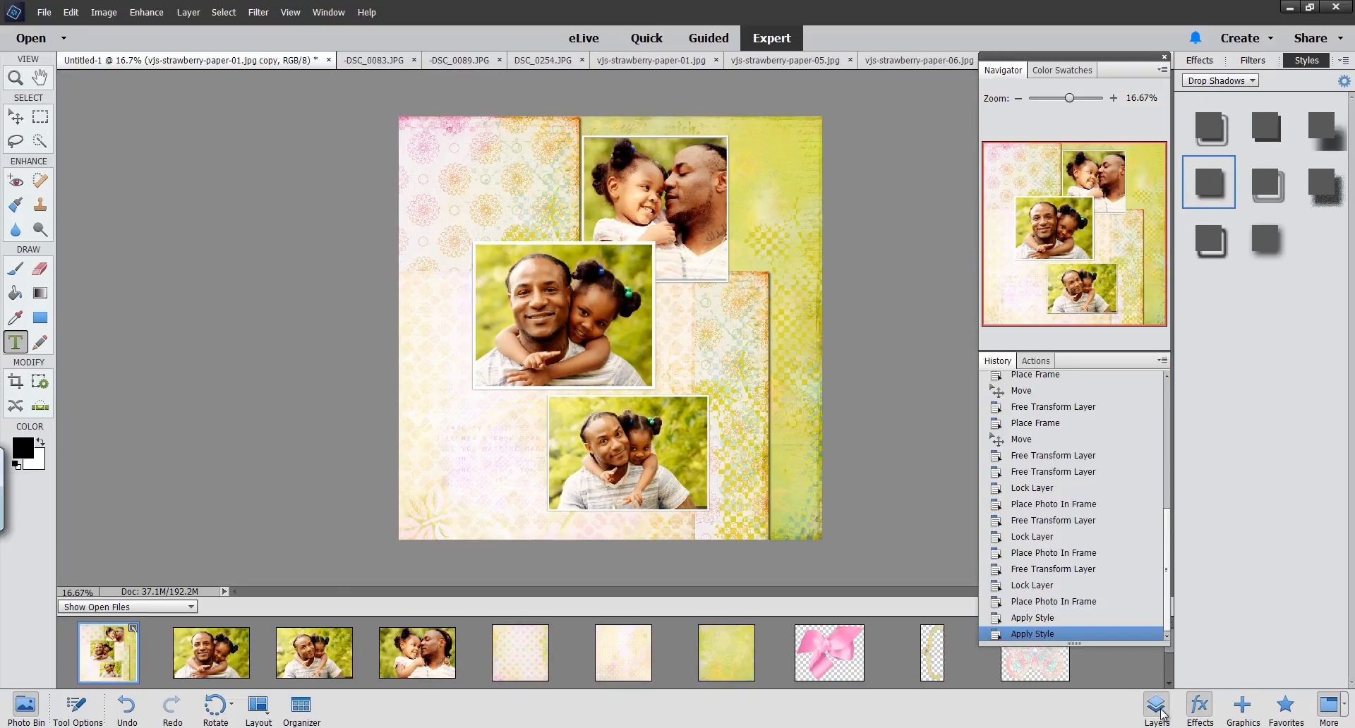
Apply the Low drop shadow style to the vjs-strawberry-paper-05.jpg paper in the lower left of the layout
{"action": "left_click", "coordinate": [1156, 706]}
{"action": "left_click", "coordinate": [1288, 304]}
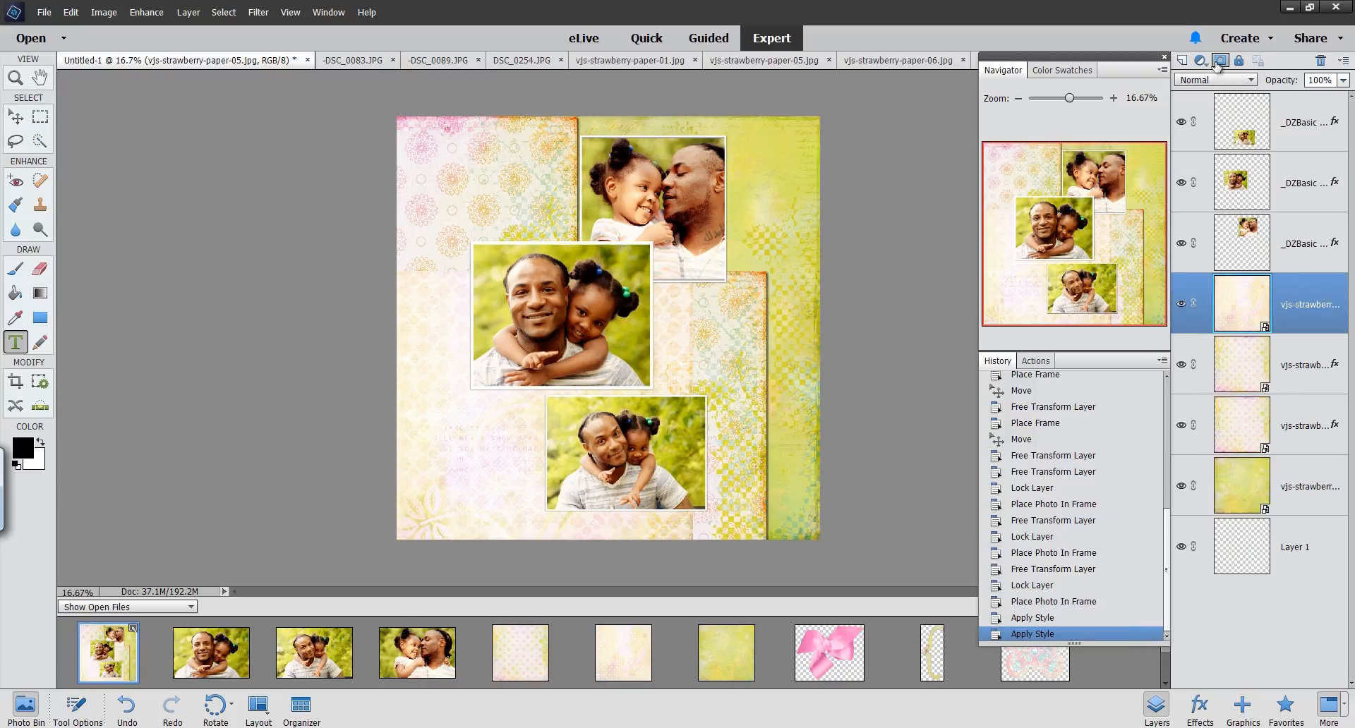
{"action": "key", "text": "F2"}
{"action": "left_click_drag", "start_coordinate": [1212, 187], "coordinate": [700, 387]}
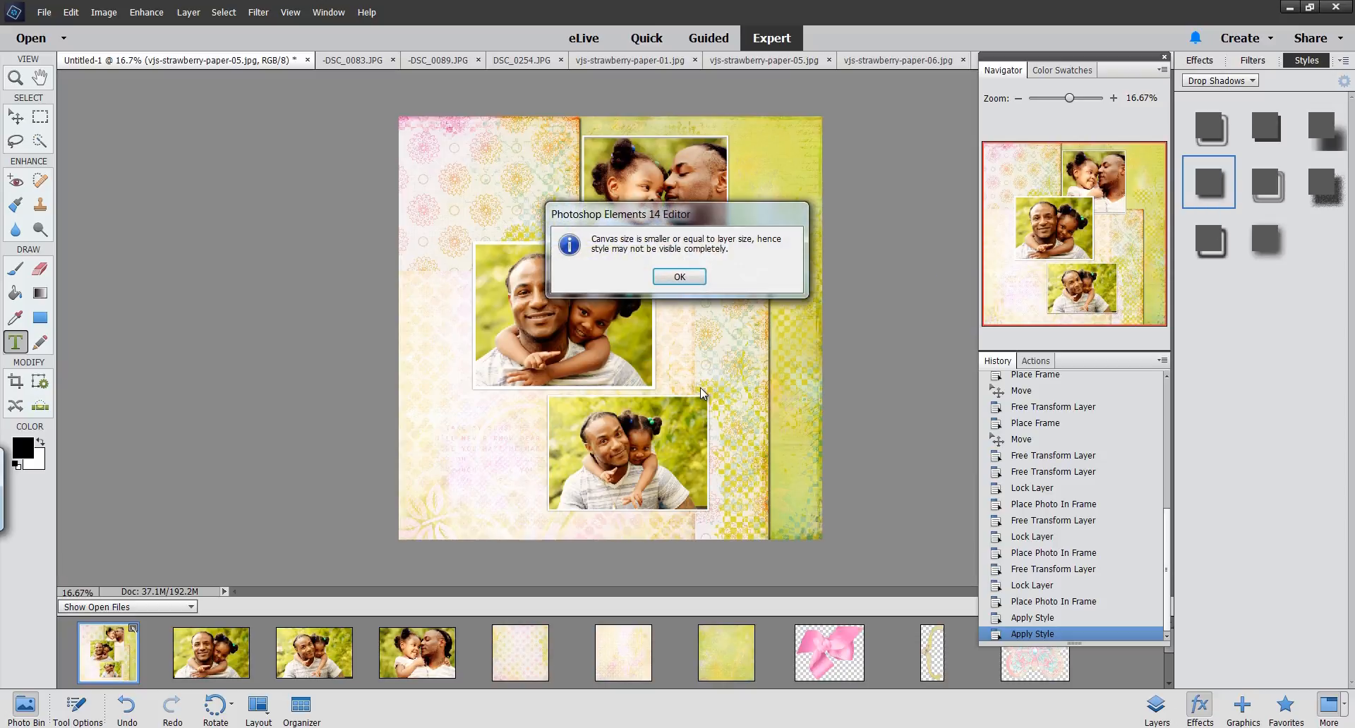
{"action": "left_click", "coordinate": [682, 277]}
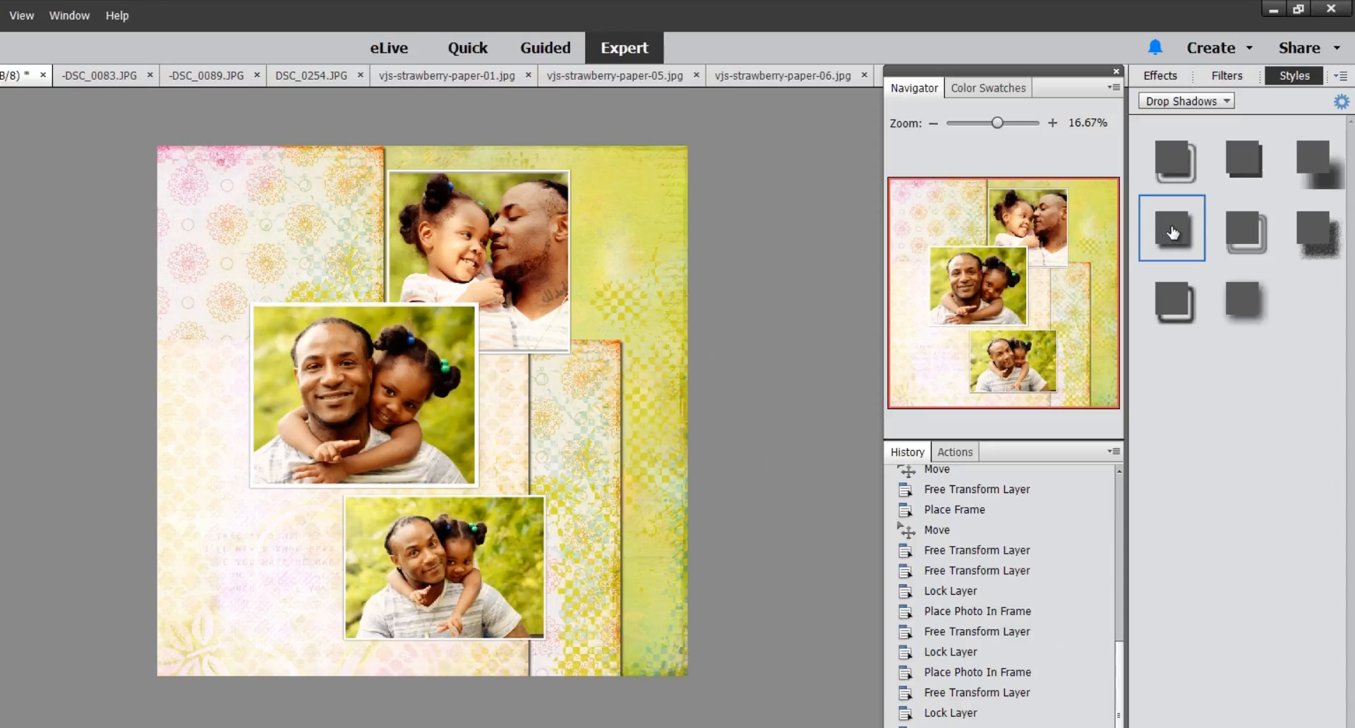
Adjust the vjs-strawberry-paper-05.jpg layer's drop shadow to size 76 px, distance 24 px and opacity 40%
{"action": "left_click", "coordinate": [1341, 103]}
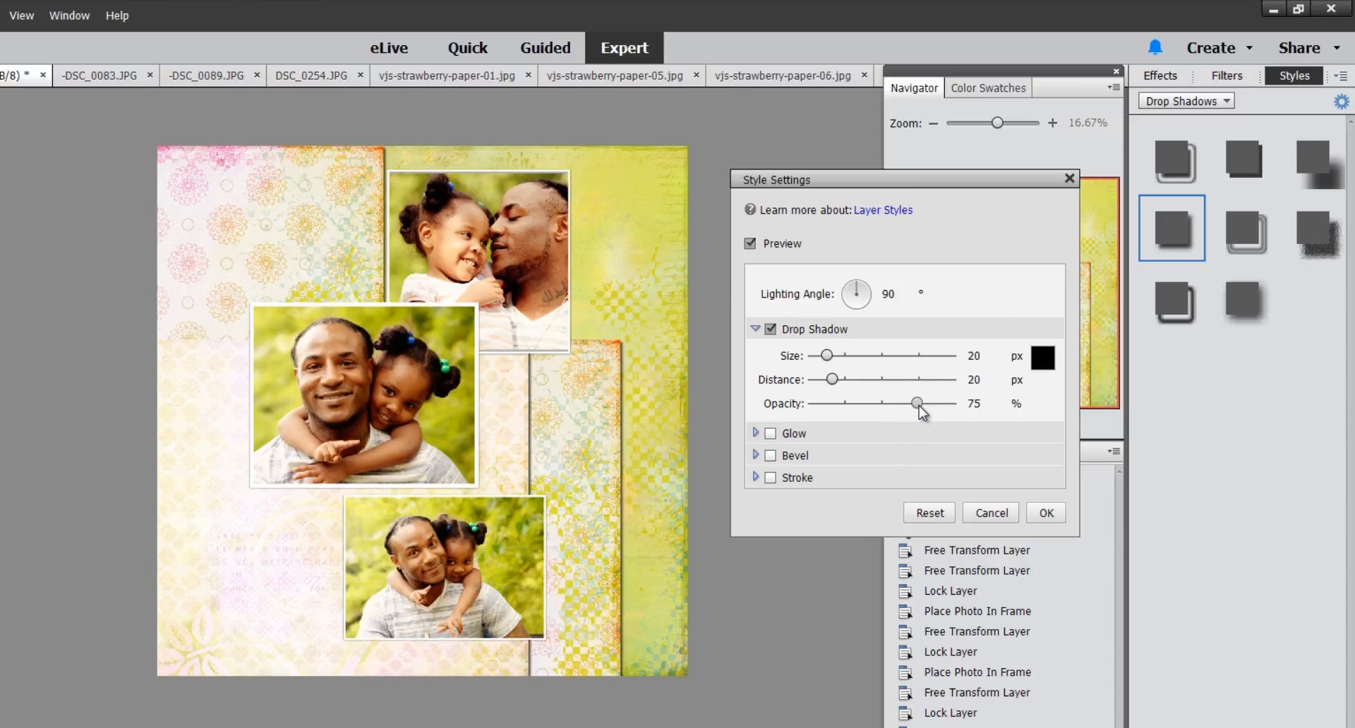
{"action": "left_click_drag", "start_coordinate": [919, 405], "coordinate": [852, 417]}
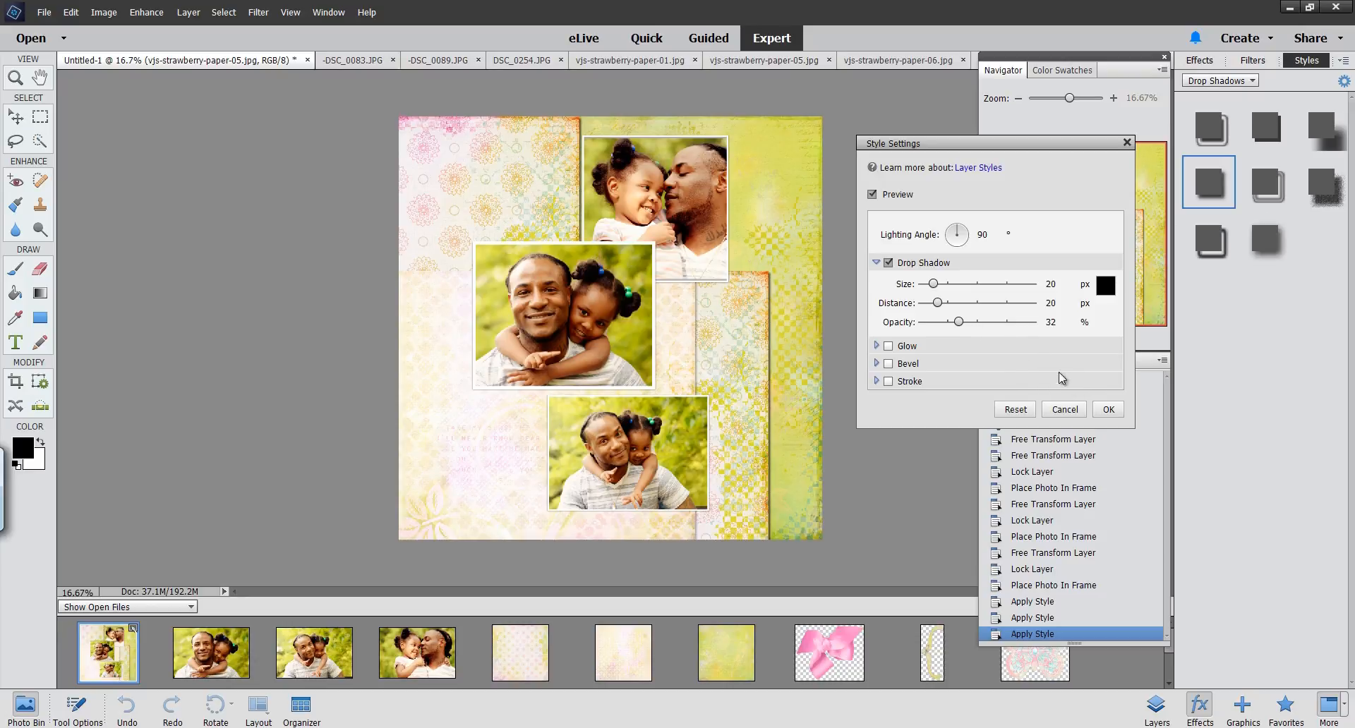
{"action": "left_click_drag", "start_coordinate": [940, 303], "coordinate": [960, 304]}
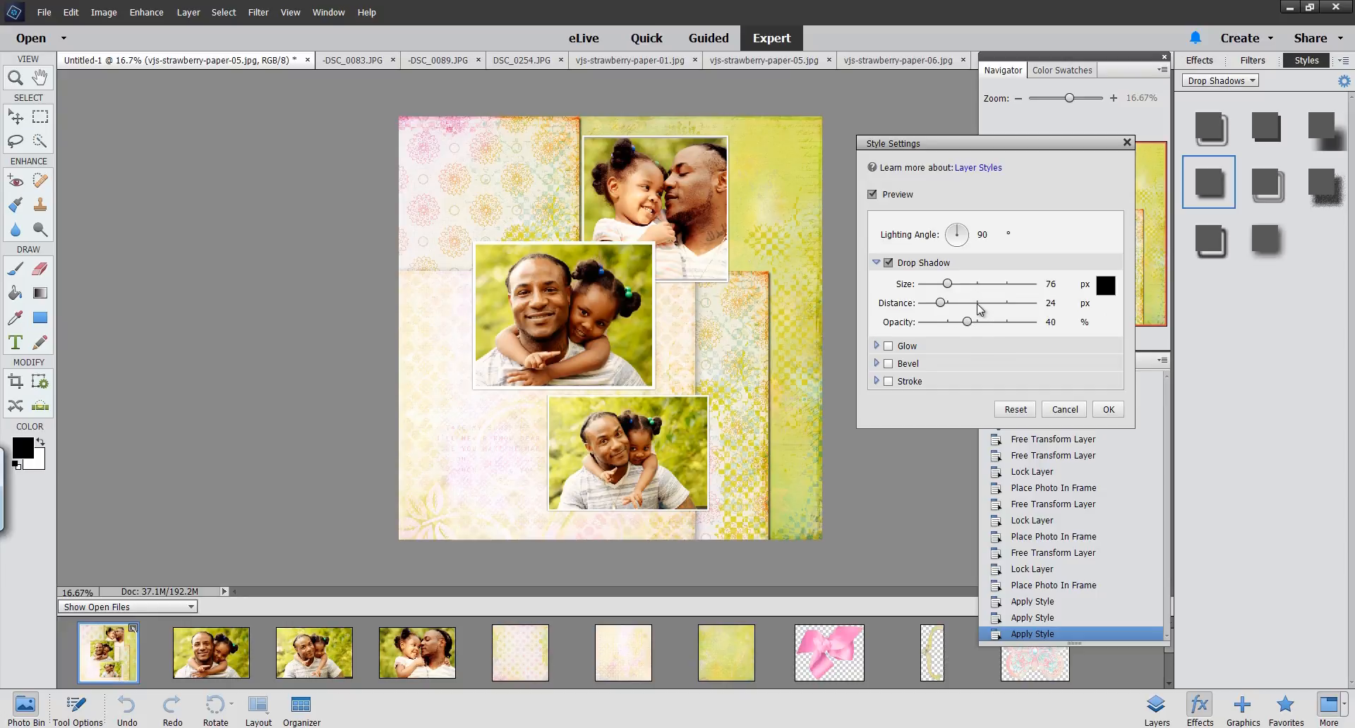
{"action": "left_click", "coordinate": [1056, 285]}
{"action": "left_click", "coordinate": [1109, 411]}
Adjust the vjs-strawberry-paper-01.jpg copy layer's drop shadow to size 59 px, distance 13 px and opacity 46%
{"action": "key", "text": "F11"}
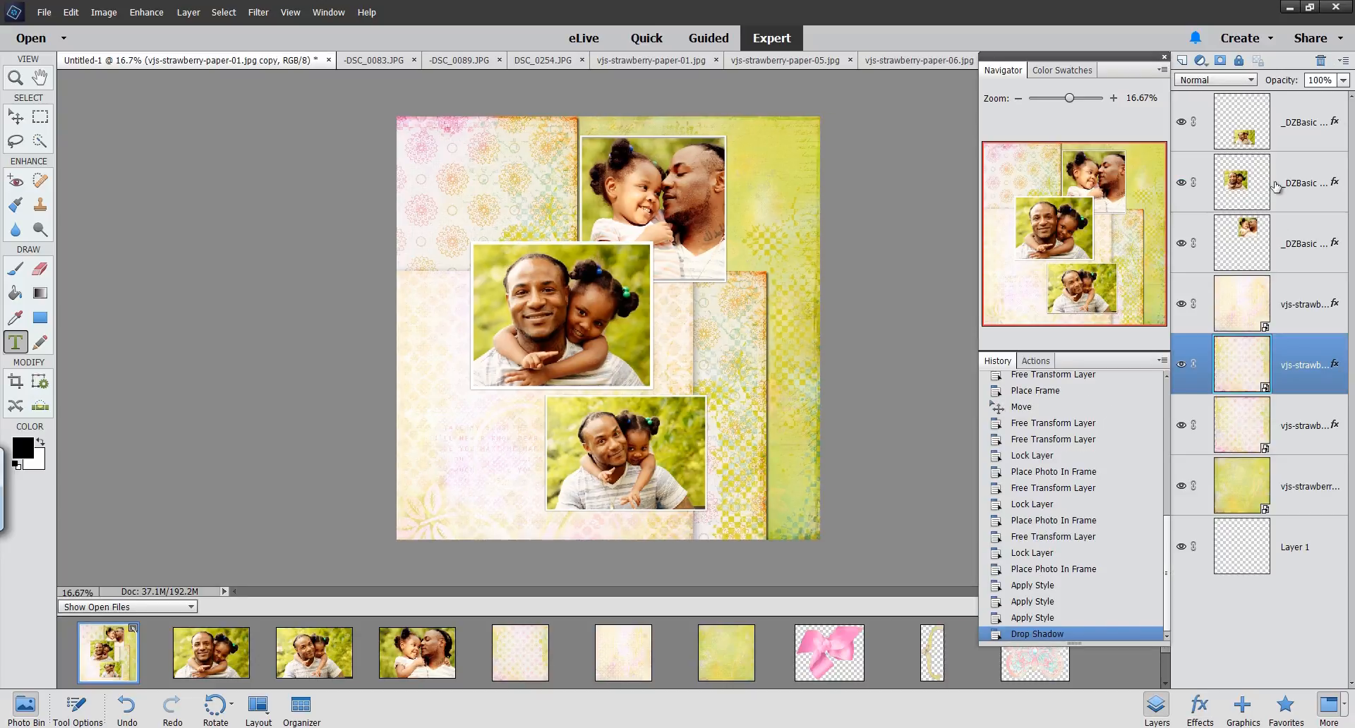
{"action": "left_click", "coordinate": [1203, 709]}
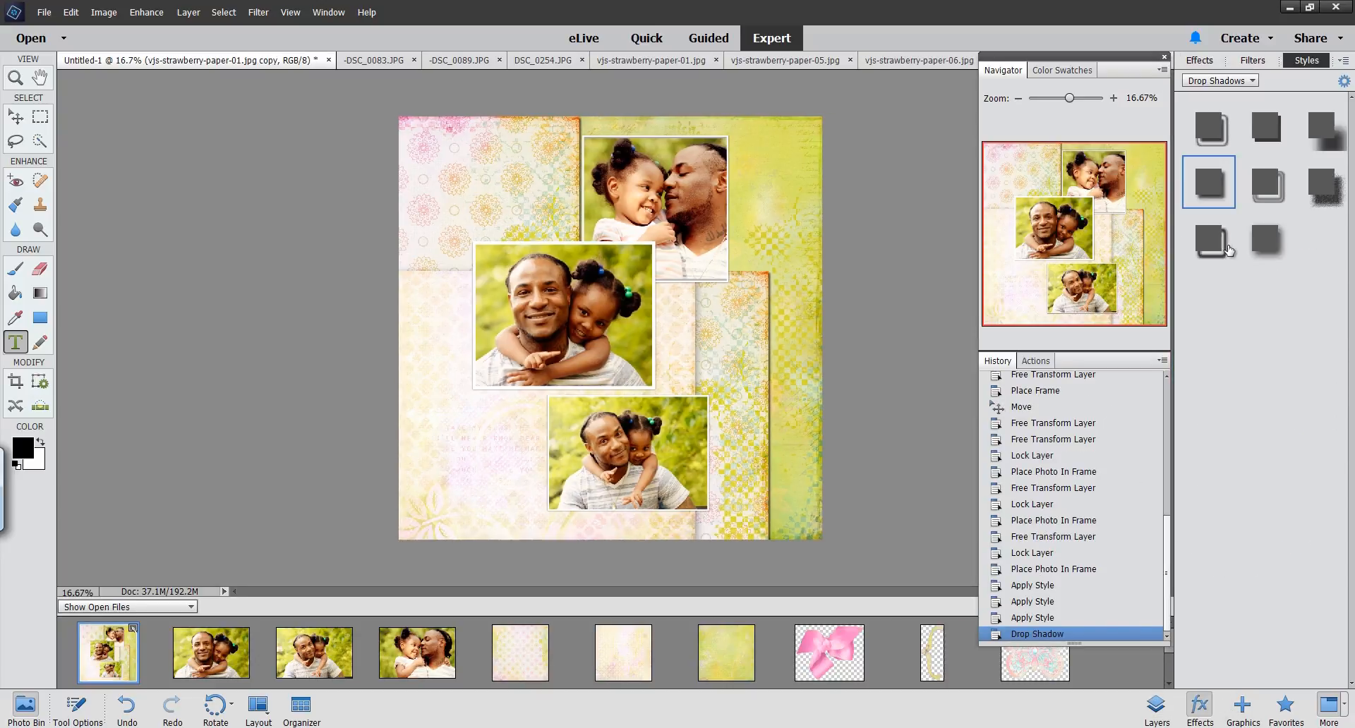
{"action": "right_click", "coordinate": [1208, 187]}
{"action": "left_click", "coordinate": [1343, 82]}
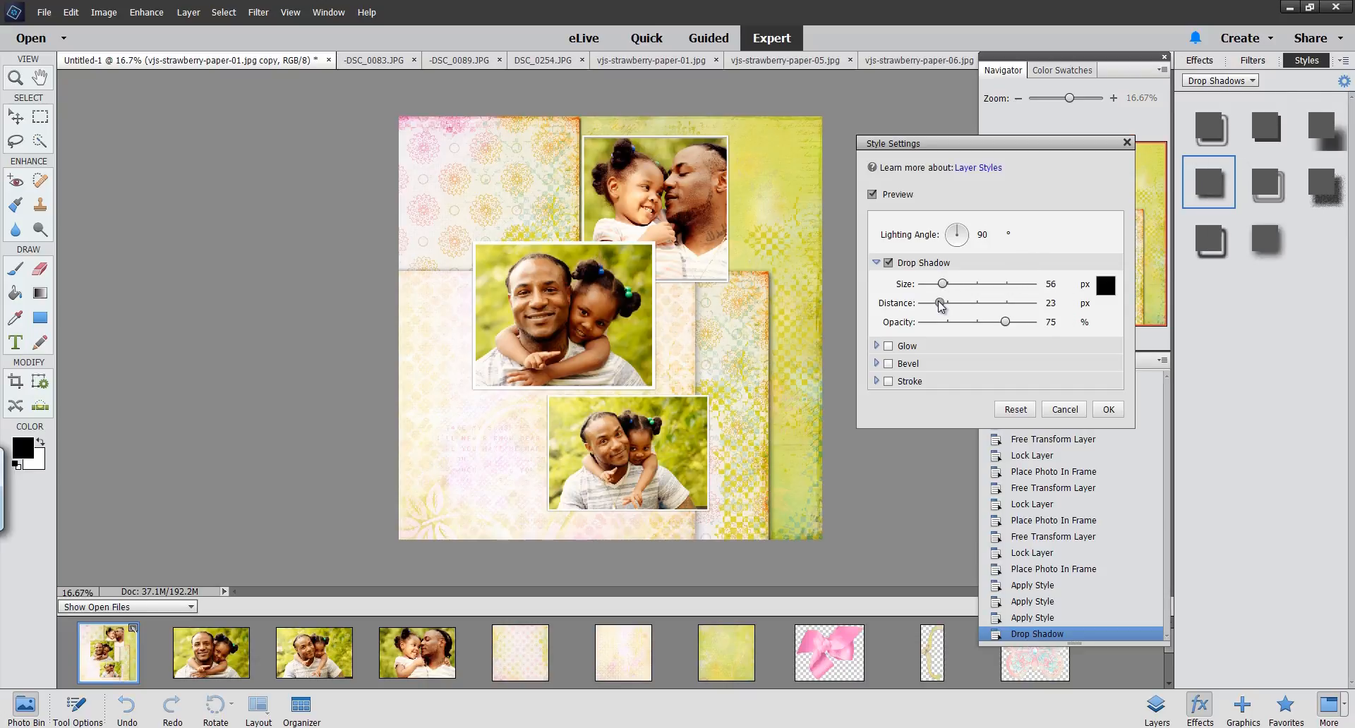
{"action": "left_click_drag", "start_coordinate": [942, 301], "coordinate": [984, 324]}
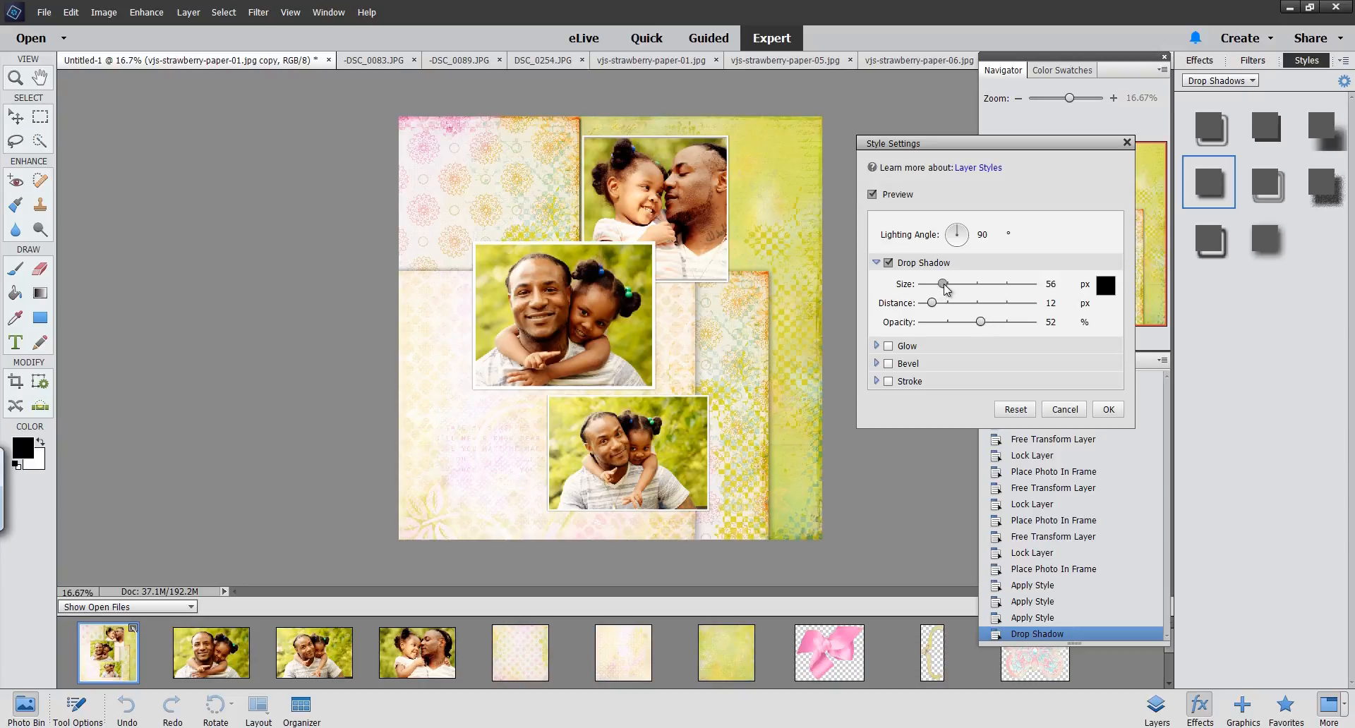
{"action": "left_click_drag", "start_coordinate": [946, 290], "coordinate": [976, 323]}
Sample the green background paper for the shadow color, darken it to 6b6e3e and accept the style settings
{"action": "left_click", "coordinate": [1106, 286]}
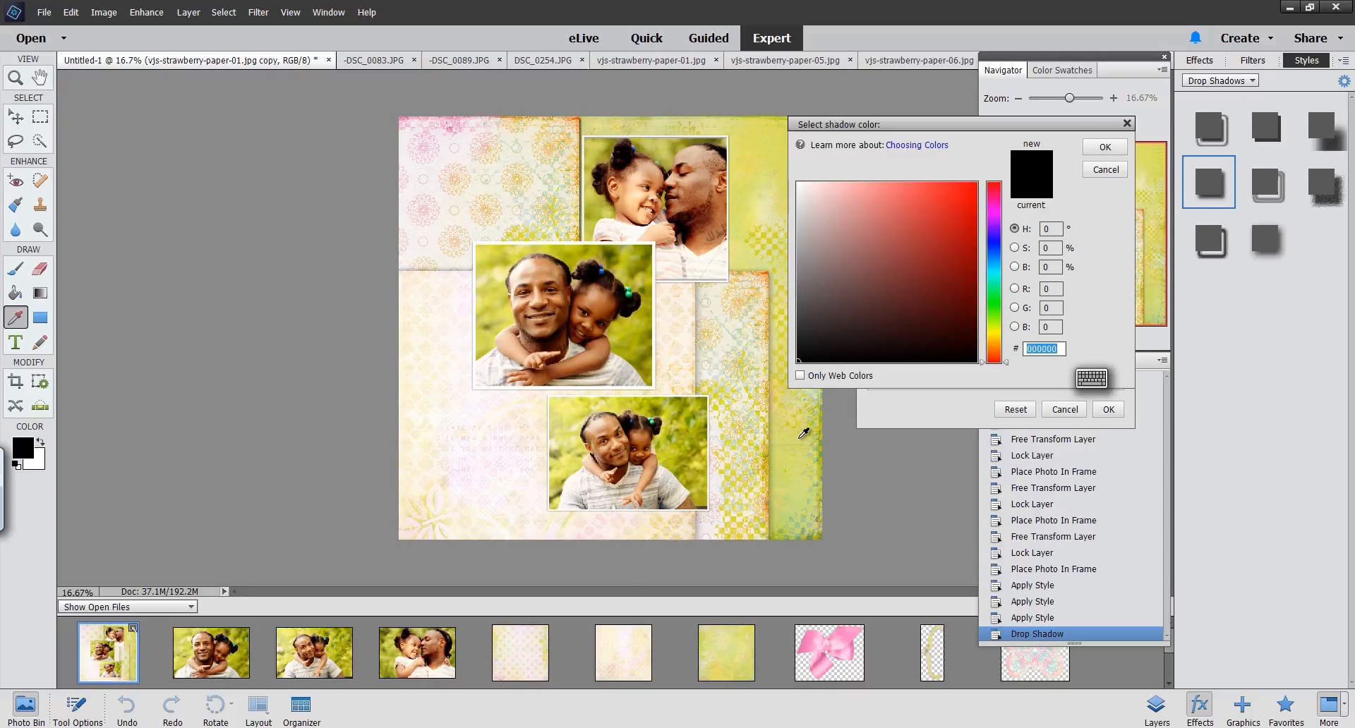
{"action": "left_click", "coordinate": [792, 433]}
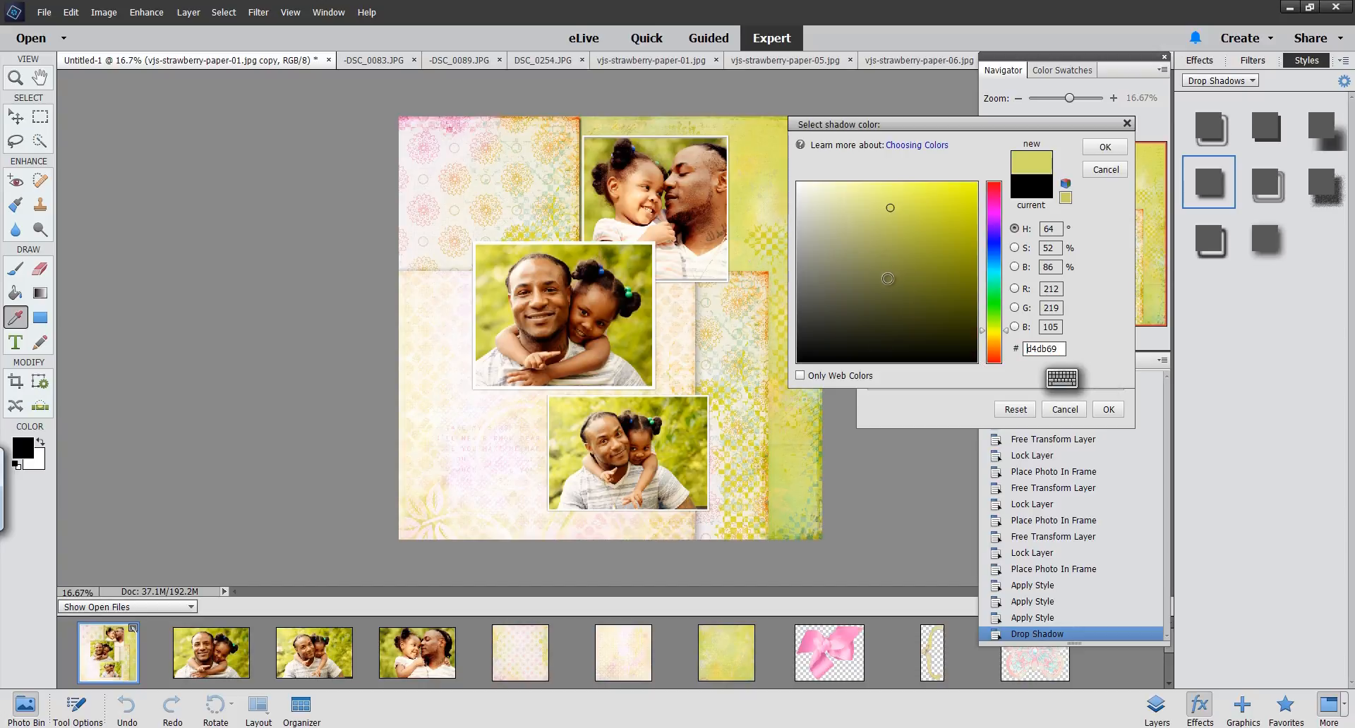
{"action": "left_click", "coordinate": [888, 280]}
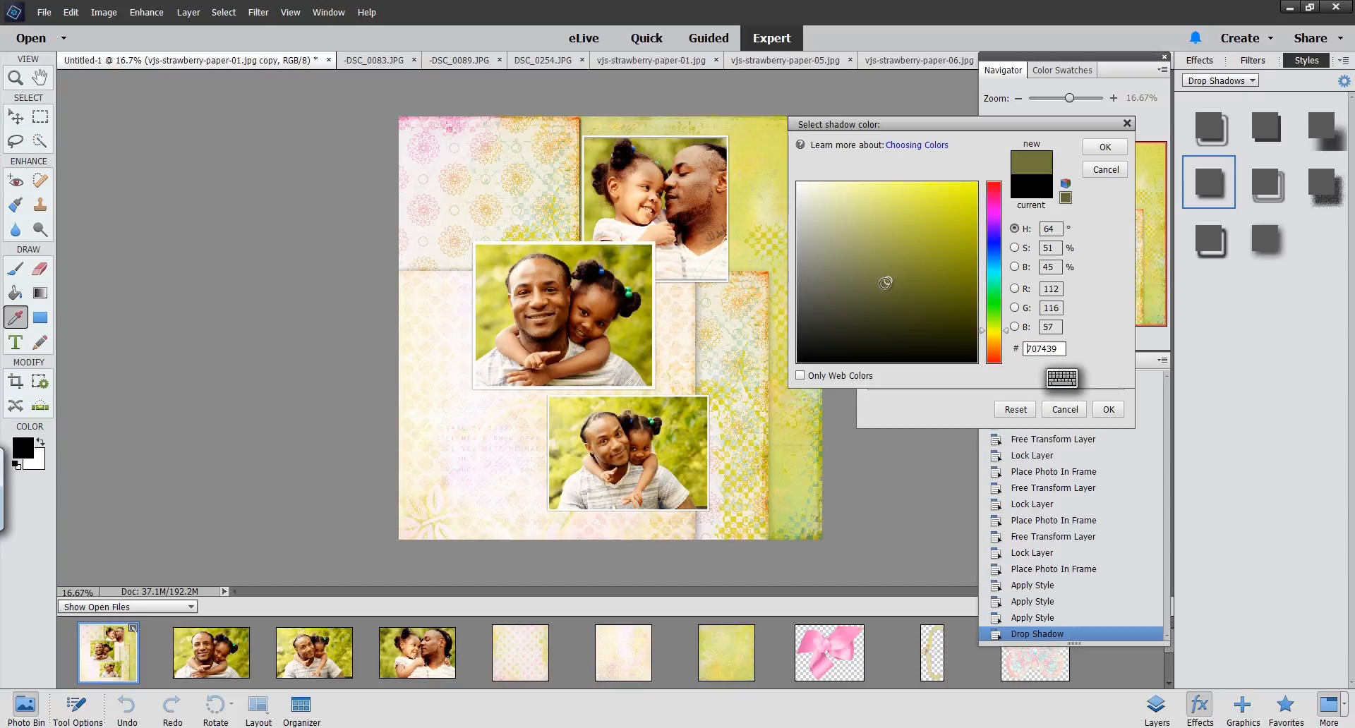
{"action": "left_click", "coordinate": [798, 447]}
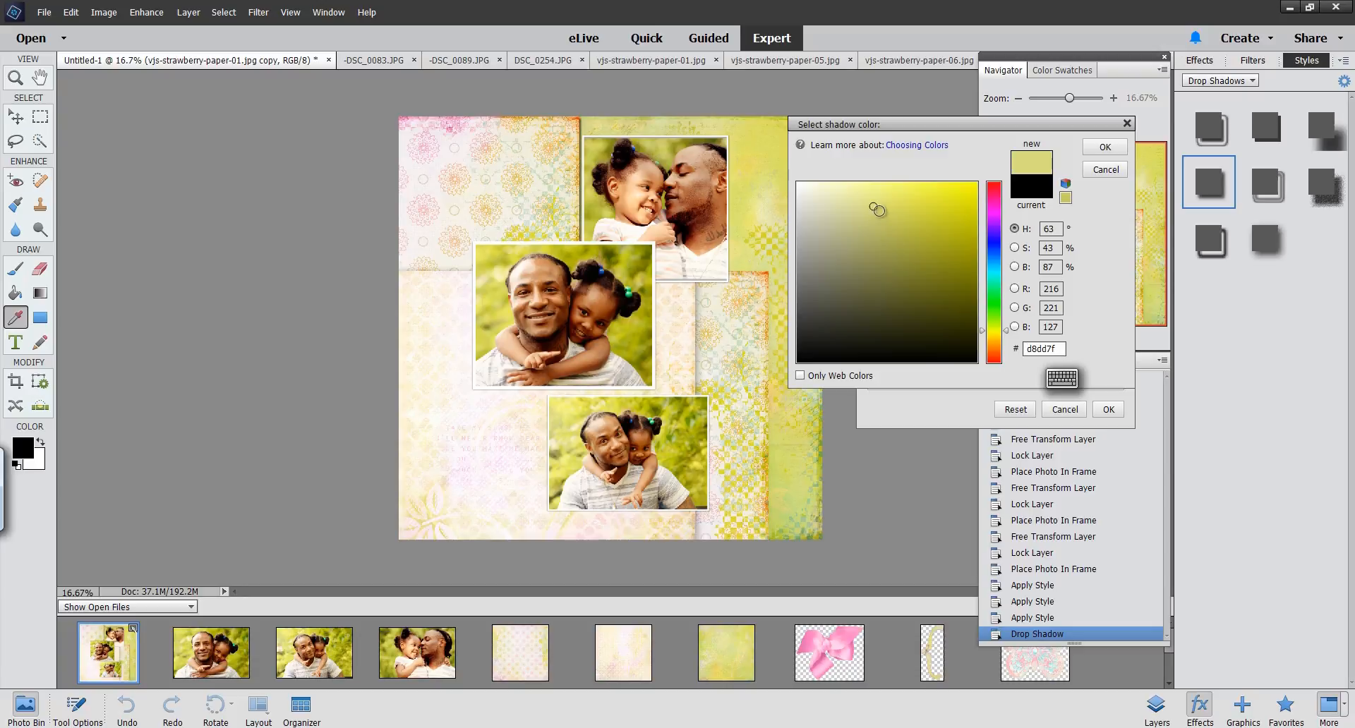
{"action": "left_click", "coordinate": [876, 284]}
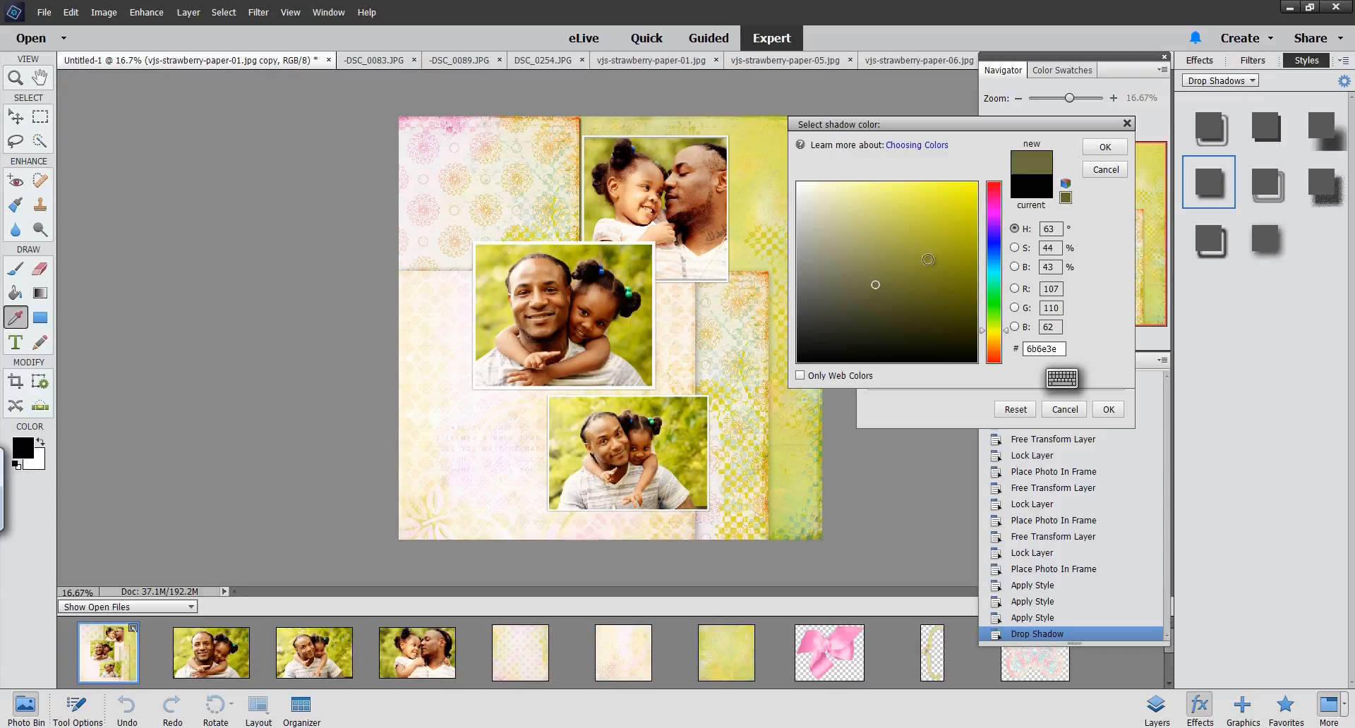
{"action": "left_click", "coordinate": [1106, 147]}
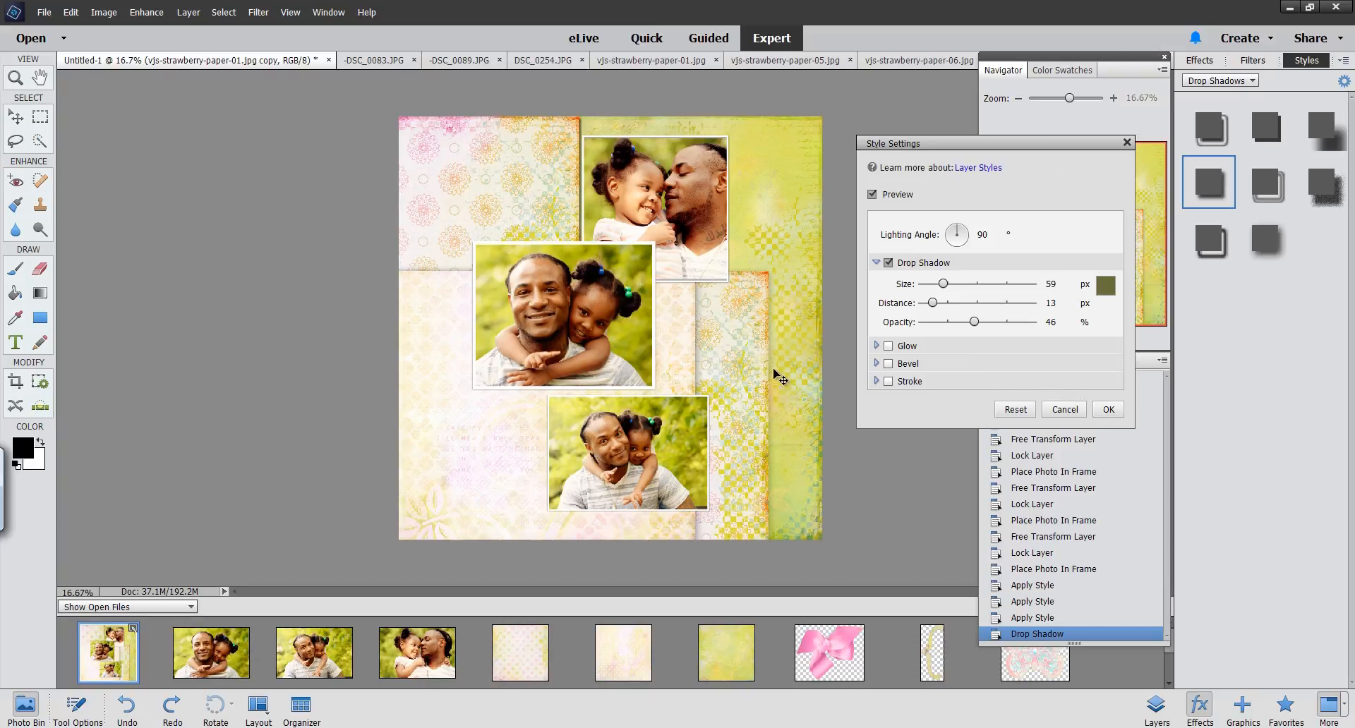
{"action": "left_click", "coordinate": [1109, 412]}
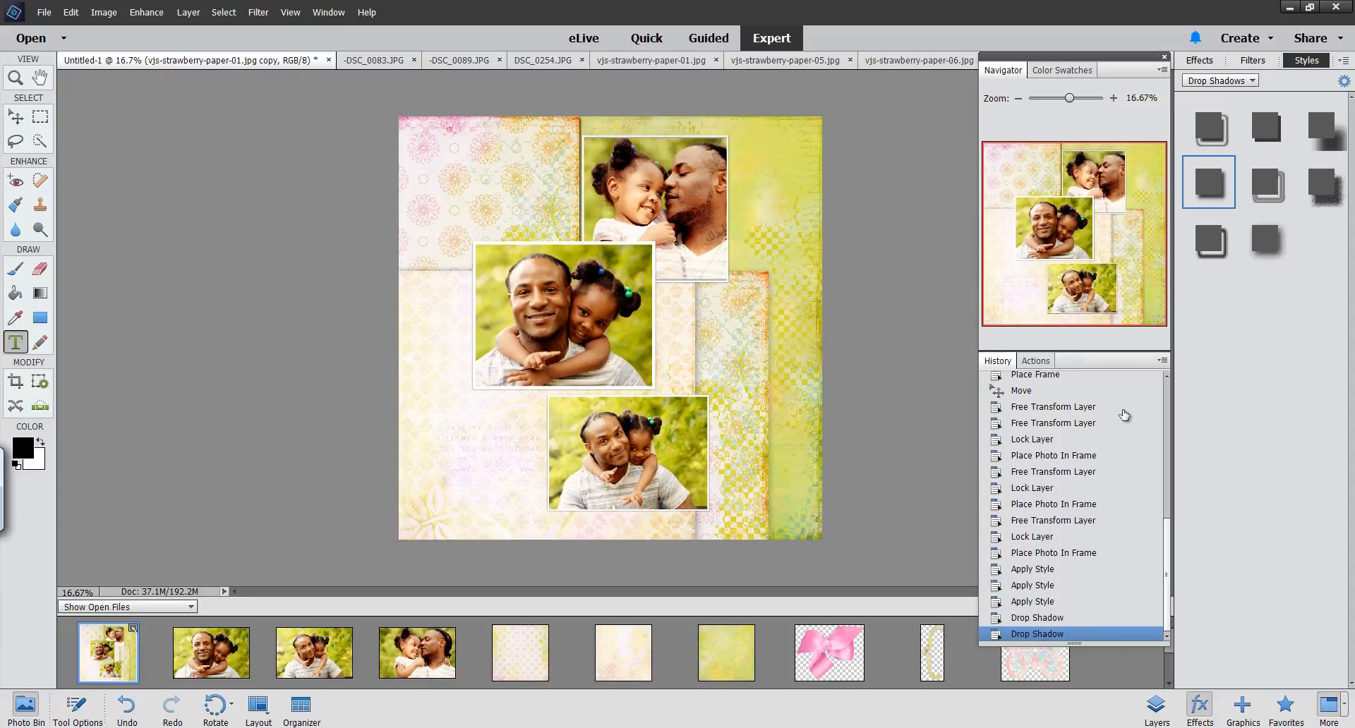
Select the vjs-strawberry-paper-01.jpg layer and toggle its visibility to check which paper it controls
{"action": "left_click", "coordinate": [1156, 707]}
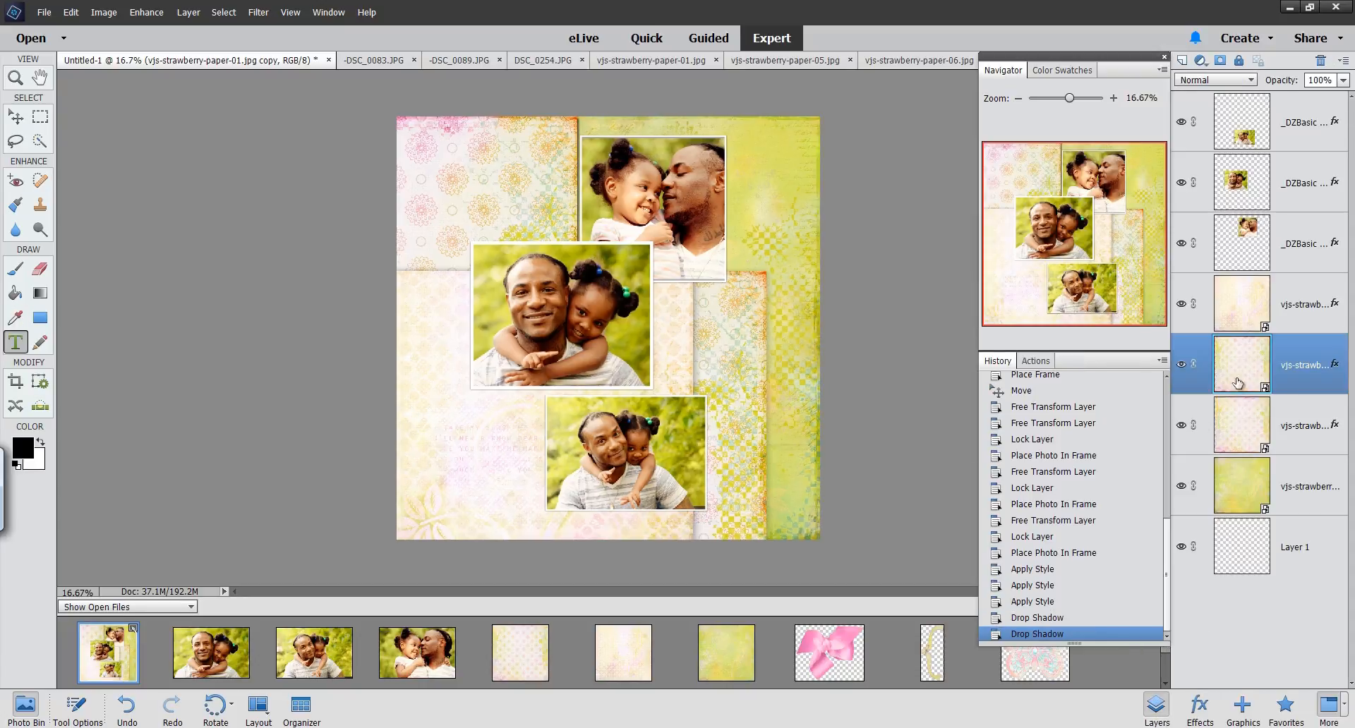
{"action": "left_click", "coordinate": [1298, 429]}
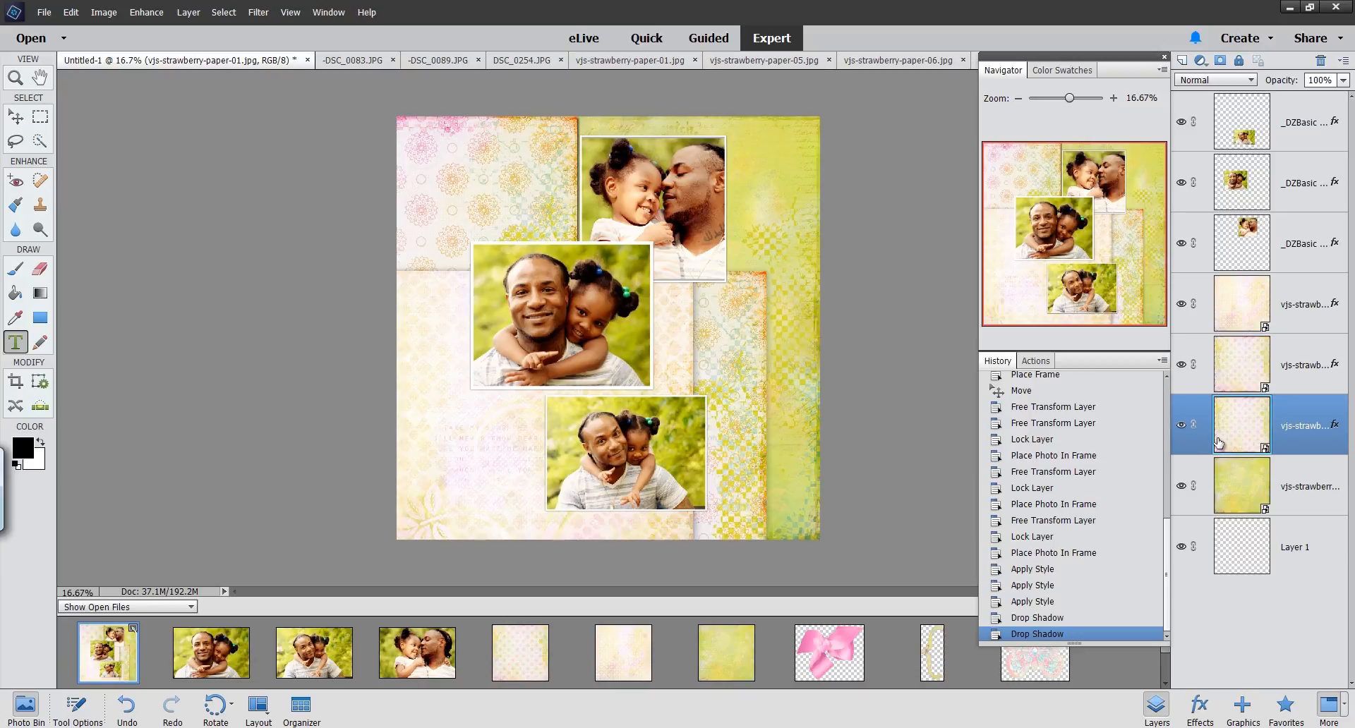
{"action": "left_click", "coordinate": [1183, 426]}
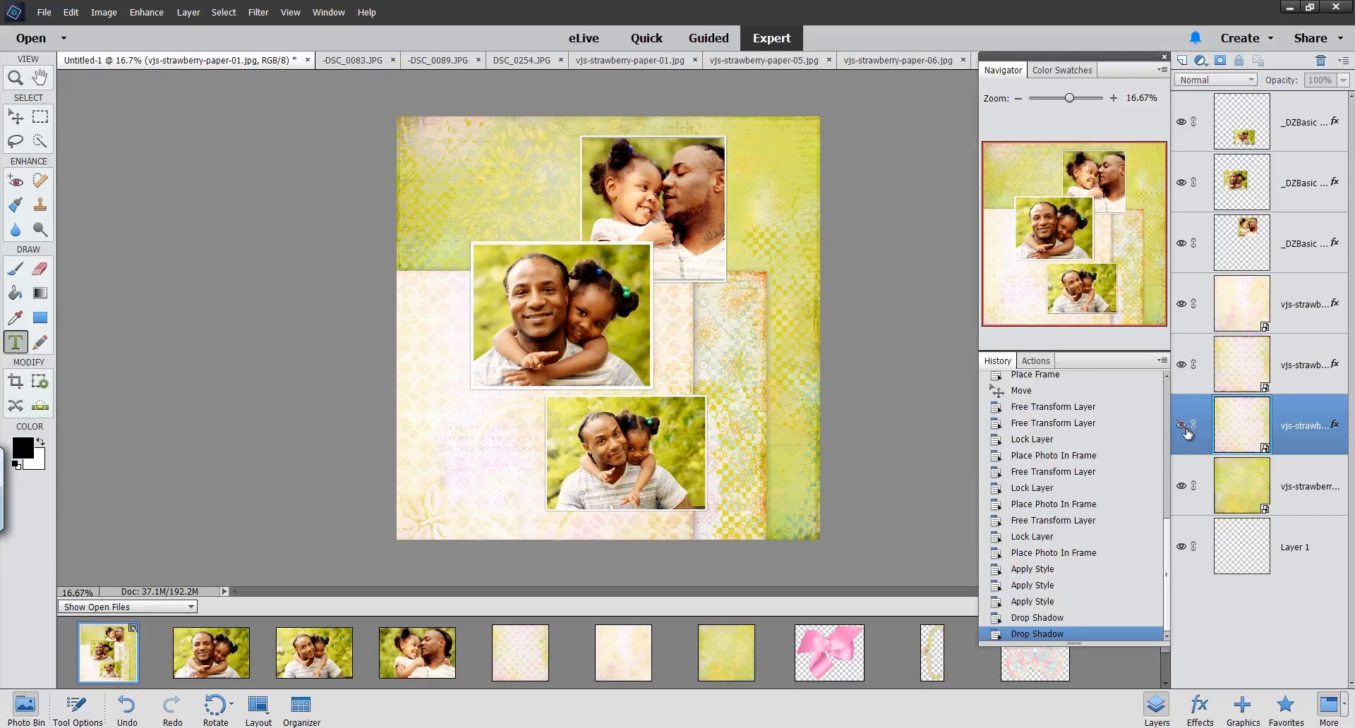
{"action": "left_click", "coordinate": [1181, 426]}
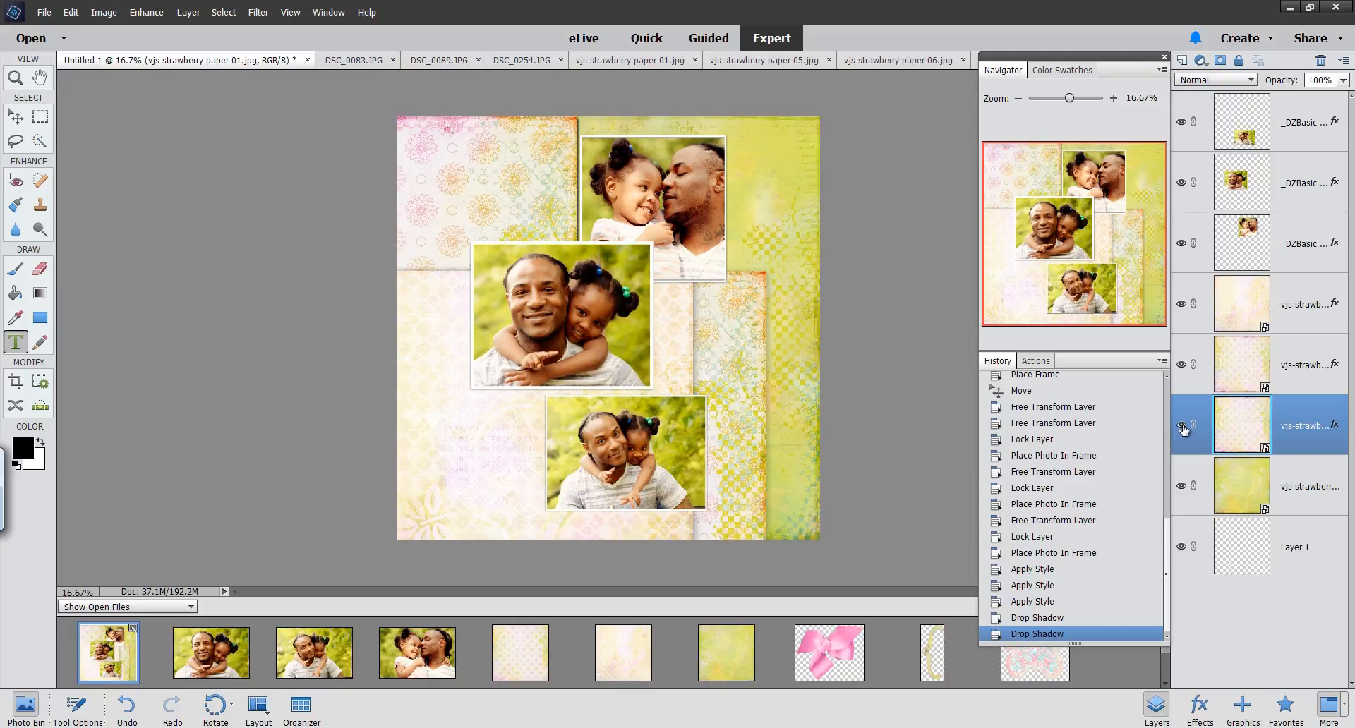
{"action": "left_click", "coordinate": [1183, 428]}
{"action": "left_click", "coordinate": [1183, 428]}
Sample the green background for the upper paper's shadow color, darken it to 676835 and slightly increase the shadow size
{"action": "left_click", "coordinate": [1200, 707]}
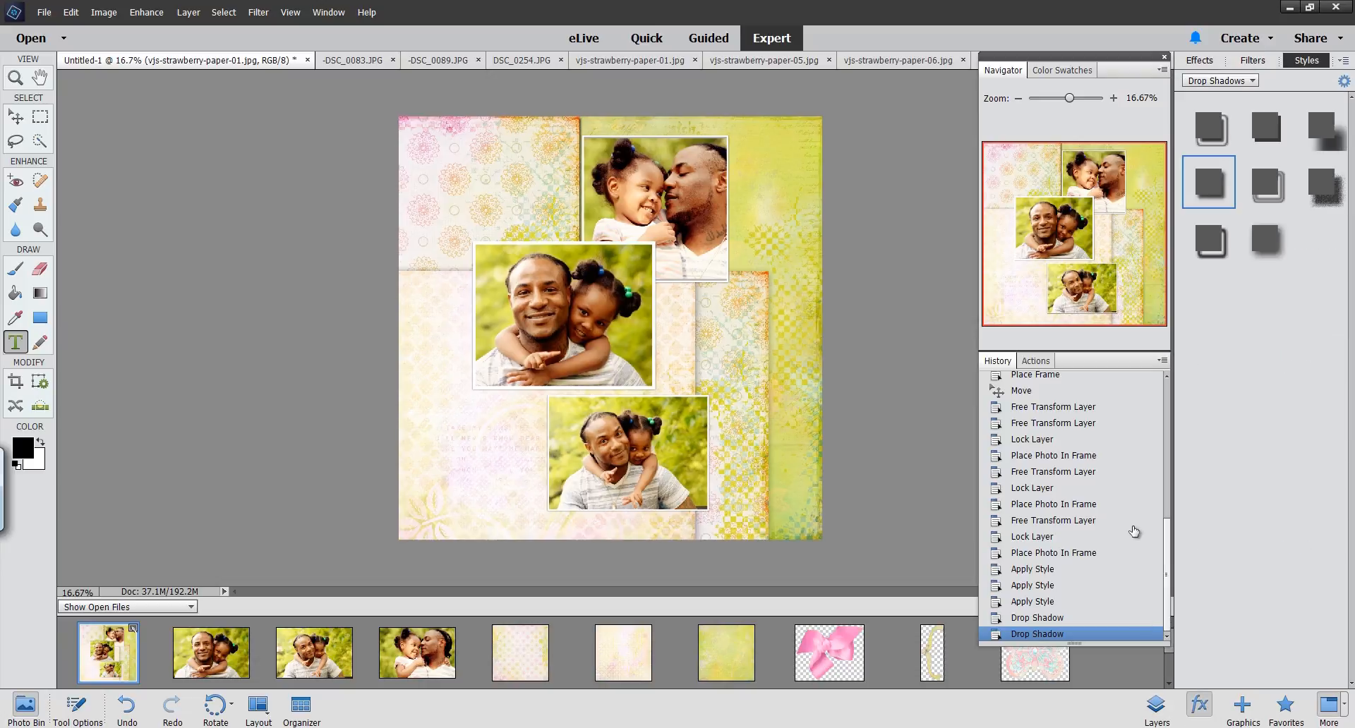
{"action": "left_click", "coordinate": [1345, 81]}
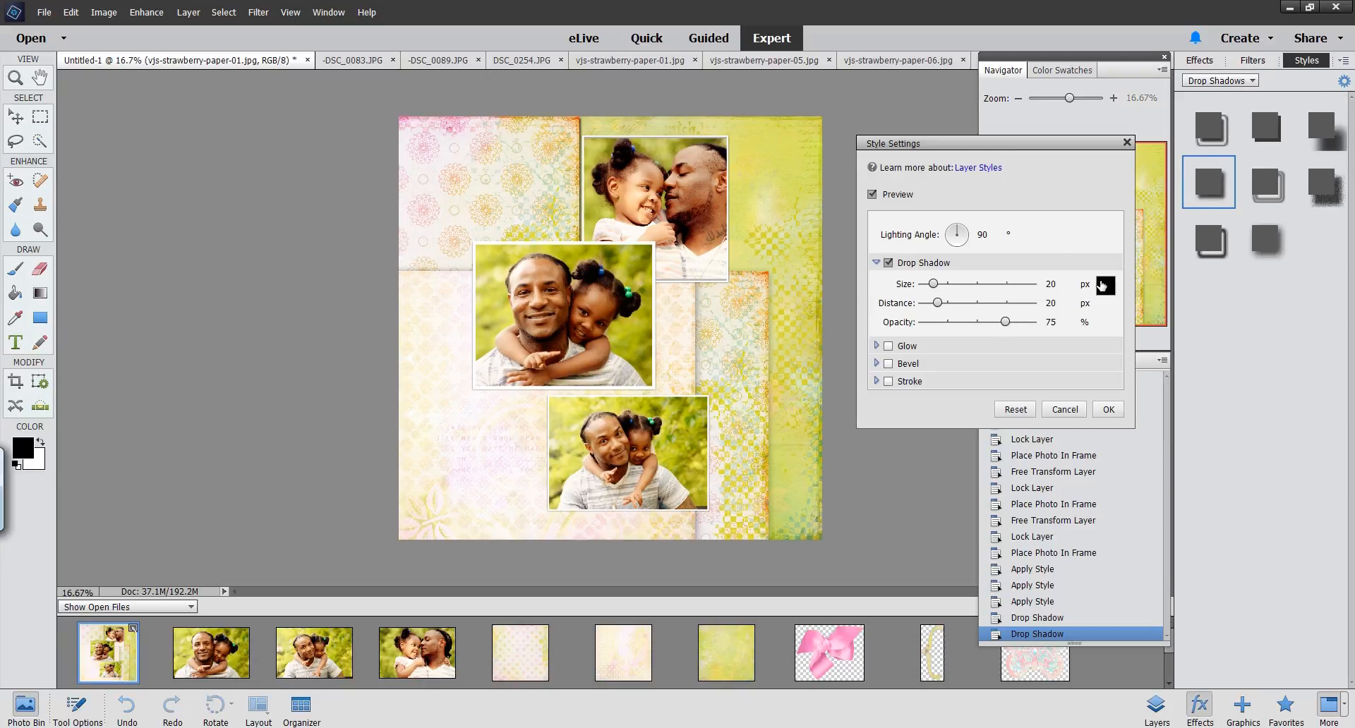
{"action": "left_click", "coordinate": [1103, 285]}
{"action": "left_click", "coordinate": [789, 426]}
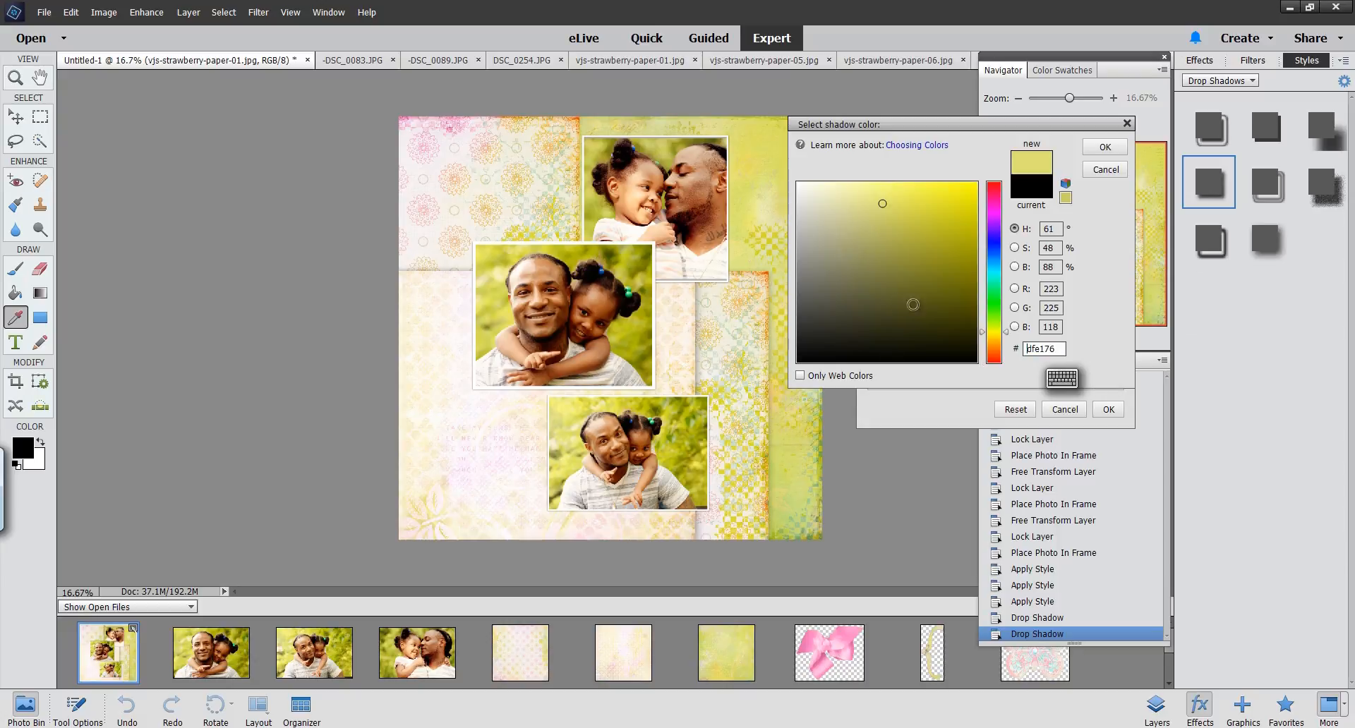
{"action": "left_click", "coordinate": [885, 281]}
{"action": "left_click", "coordinate": [884, 288]}
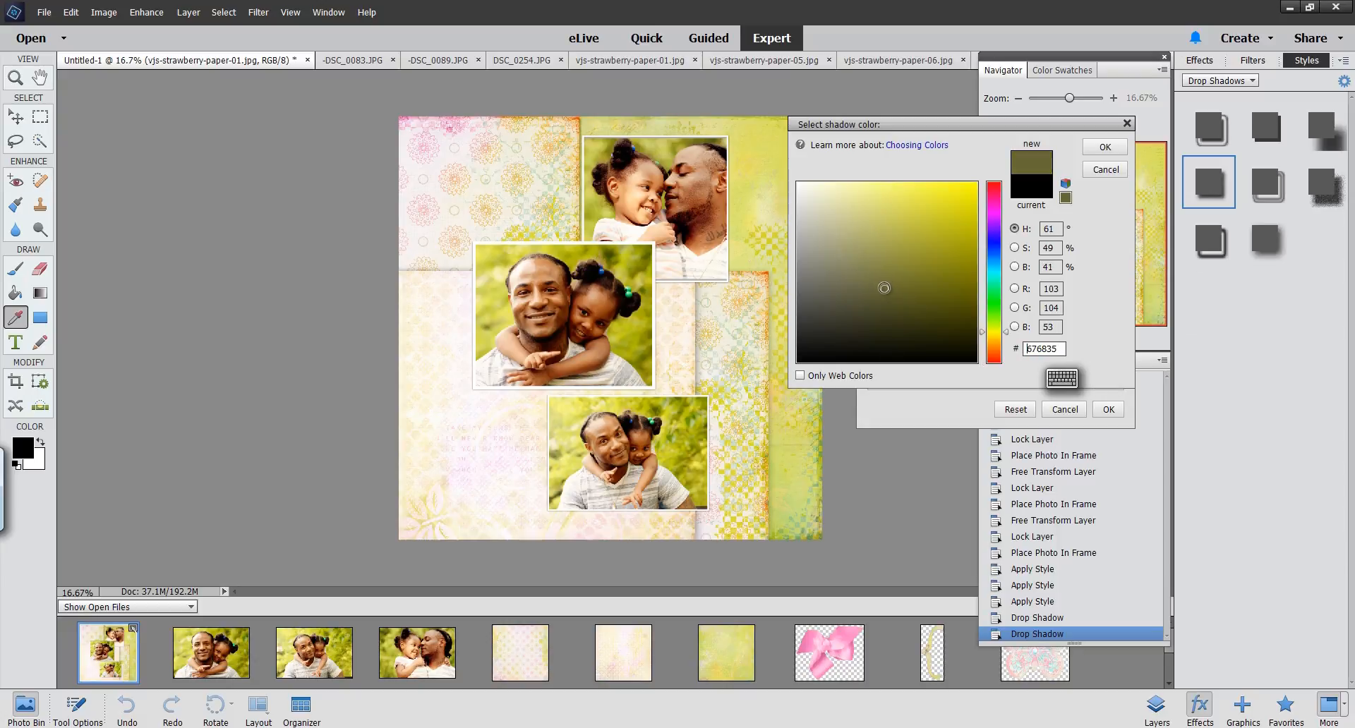
{"action": "left_click", "coordinate": [1105, 147]}
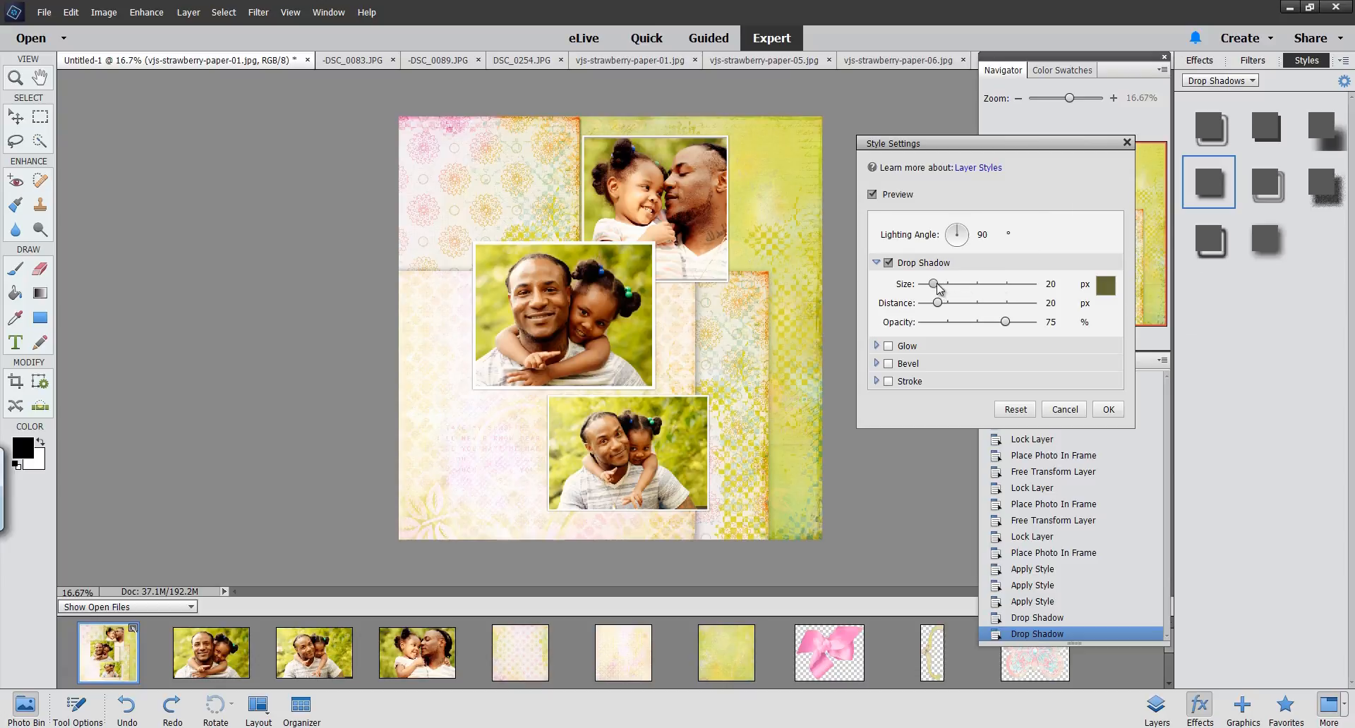
{"action": "left_click_drag", "start_coordinate": [936, 283], "coordinate": [943, 283]}
{"action": "left_click", "coordinate": [1108, 410]}
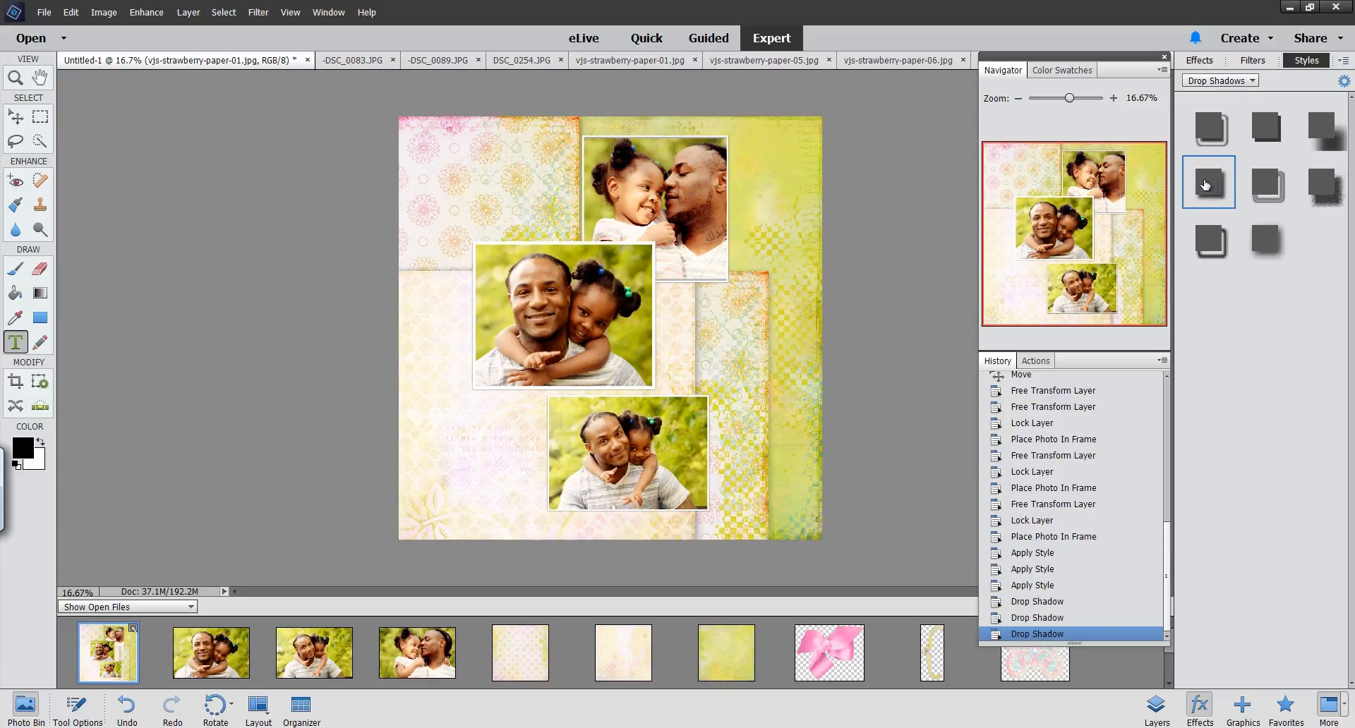
Give the vjs-strawberry-paper-05.jpg layer's shadow a darkened color 655e53 sampled from the adjacent patterned paper and raise its opacity
{"action": "left_click", "coordinate": [1157, 709]}
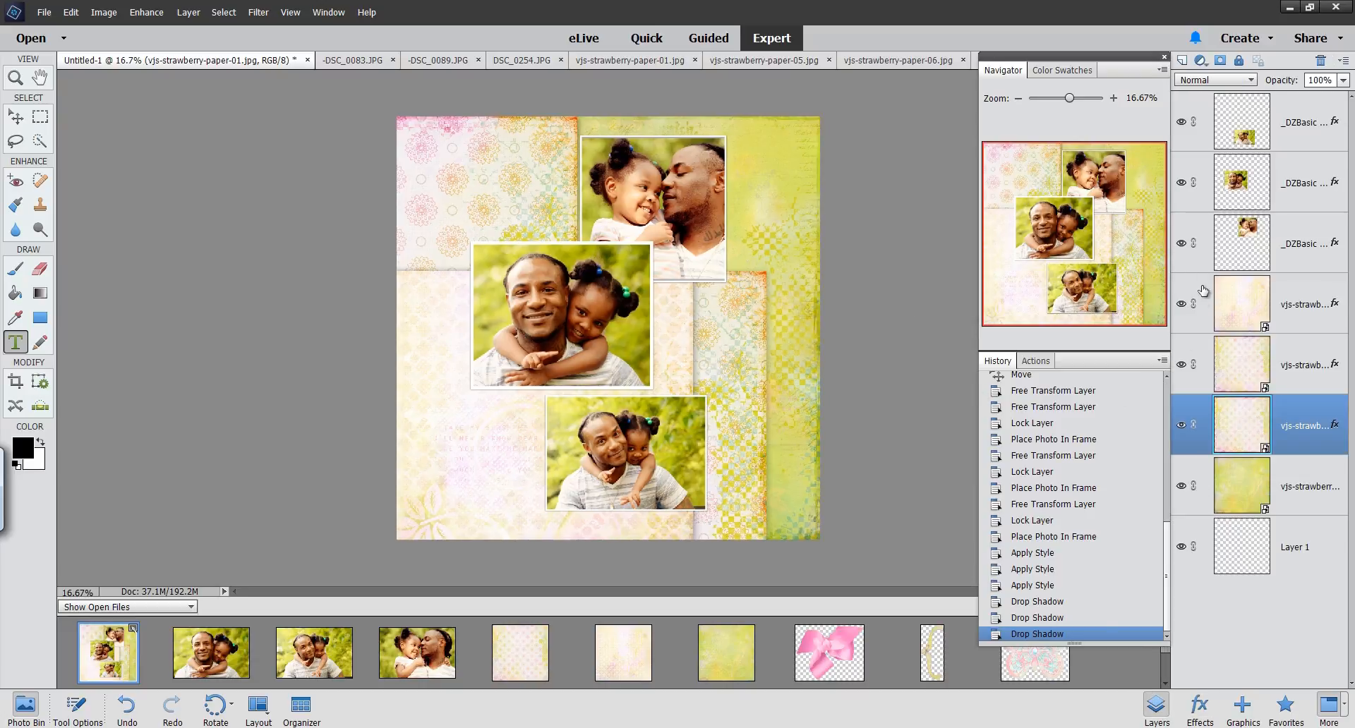
{"action": "left_click", "coordinate": [1250, 305]}
{"action": "left_click", "coordinate": [1191, 702]}
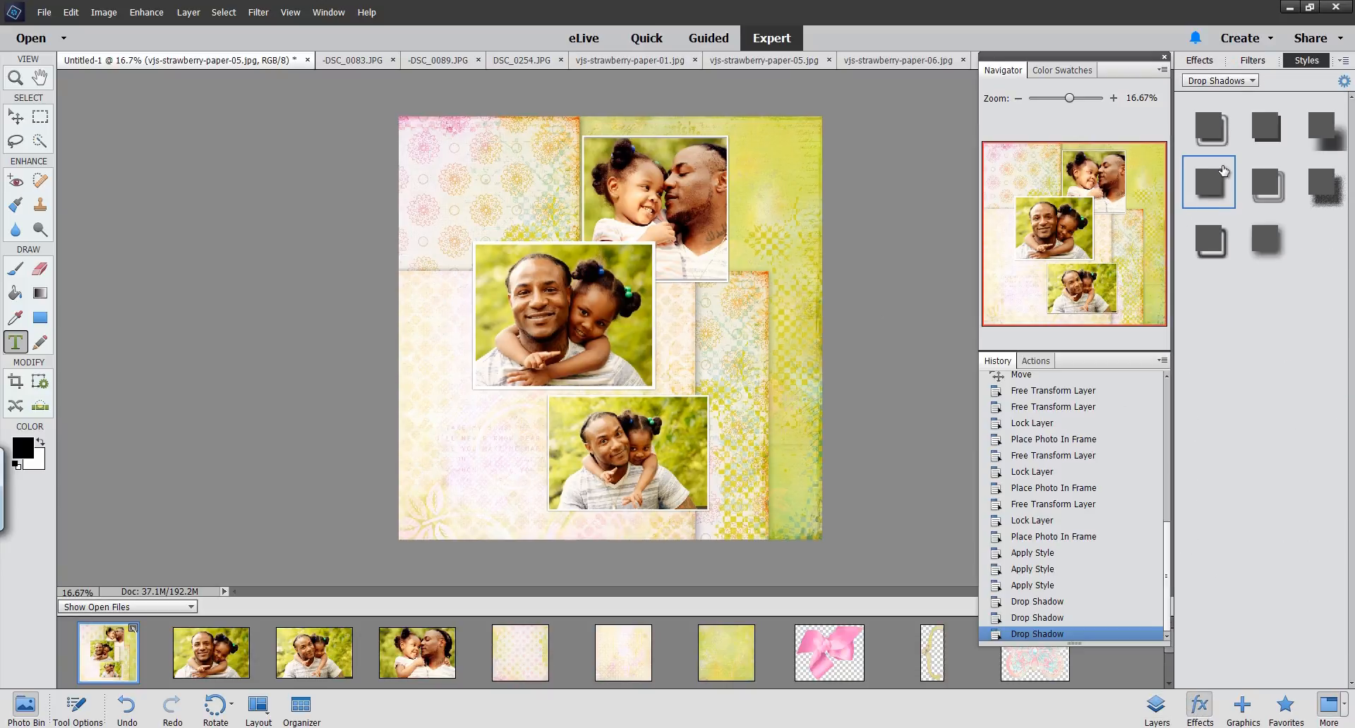
{"action": "left_click", "coordinate": [1342, 81]}
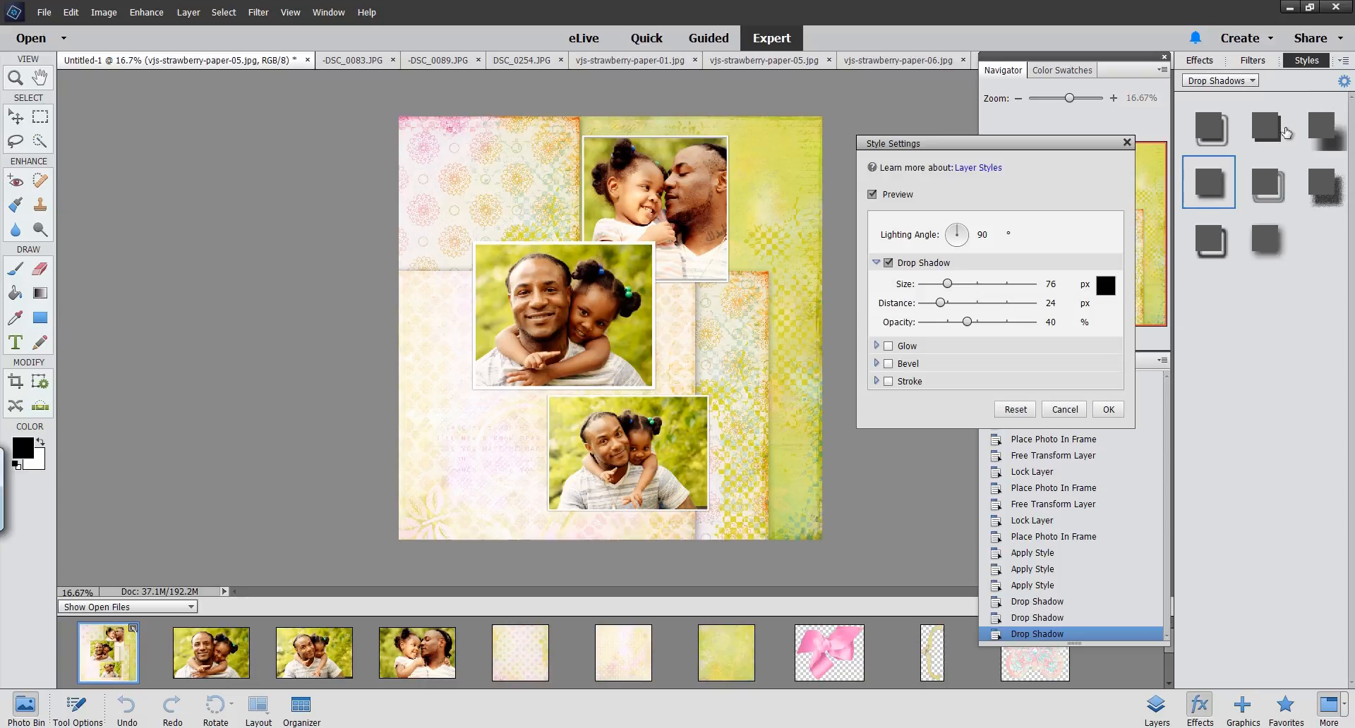
{"action": "left_click", "coordinate": [1112, 294]}
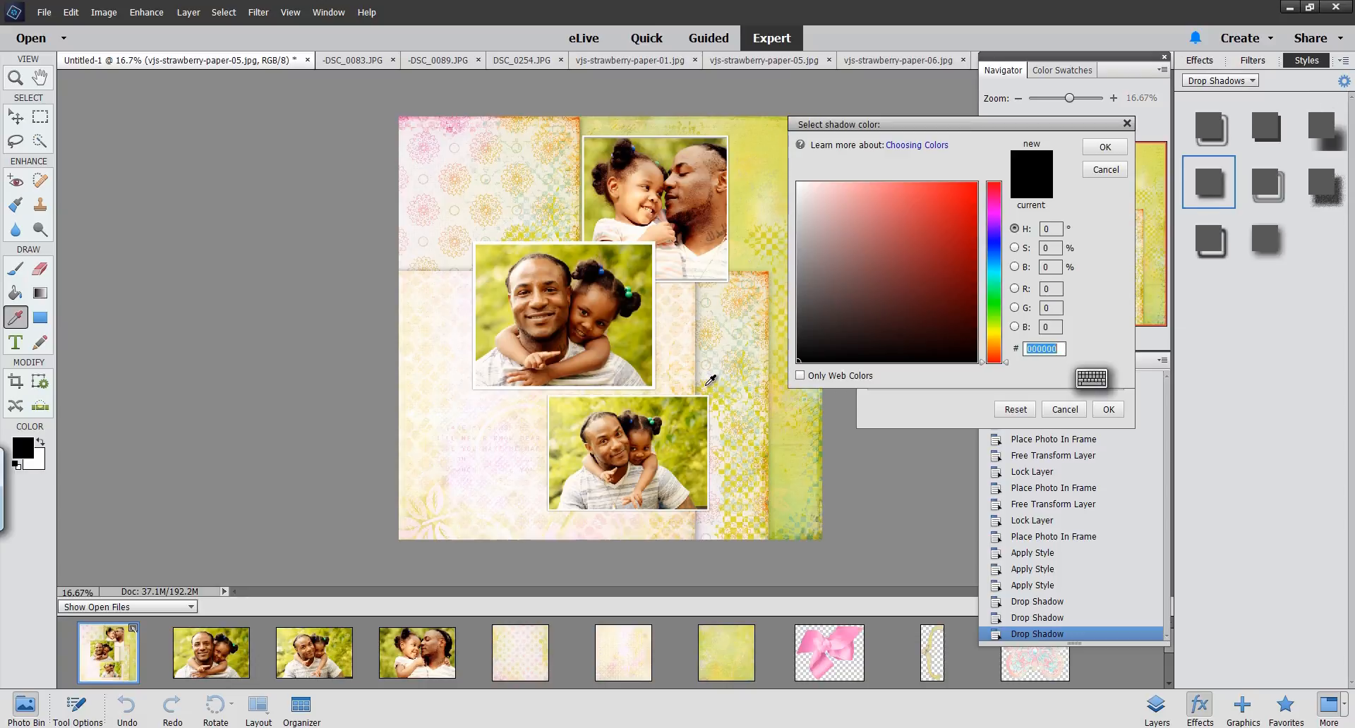
{"action": "left_click", "coordinate": [710, 358]}
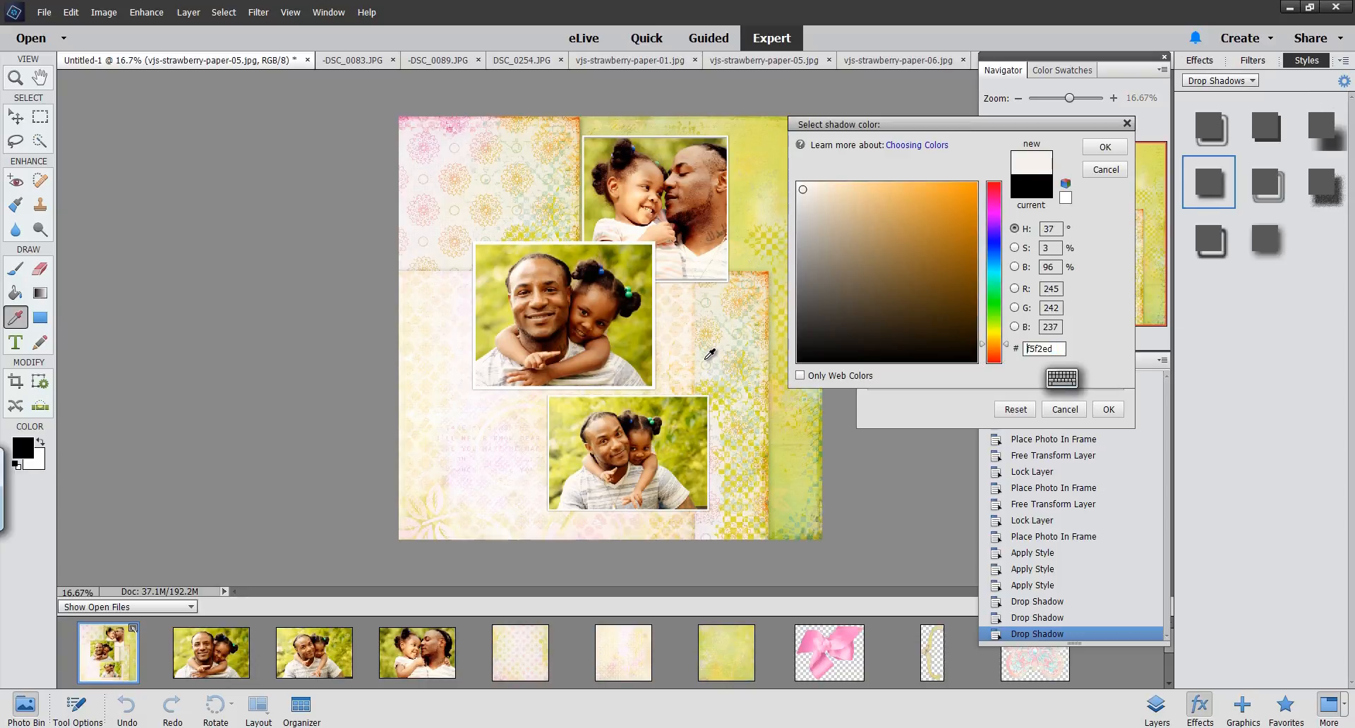
{"action": "left_click", "coordinate": [826, 295]}
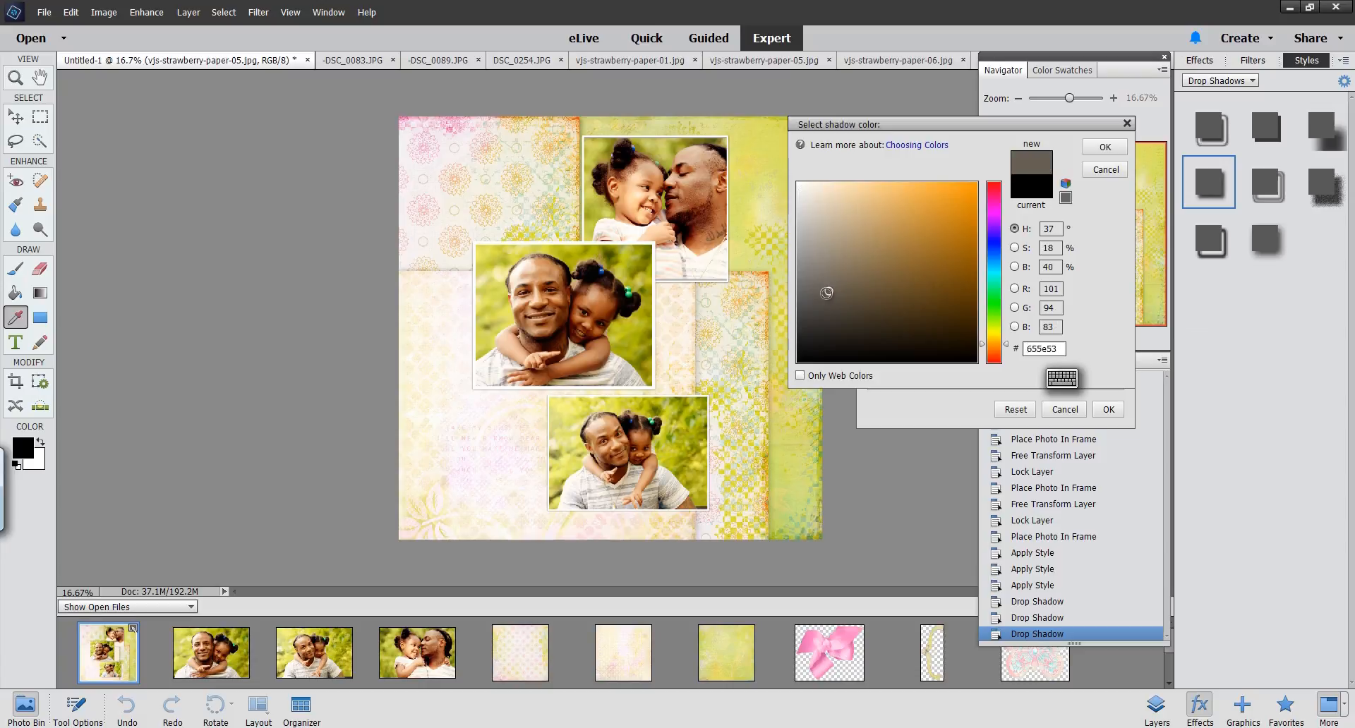
{"action": "left_click", "coordinate": [1105, 147]}
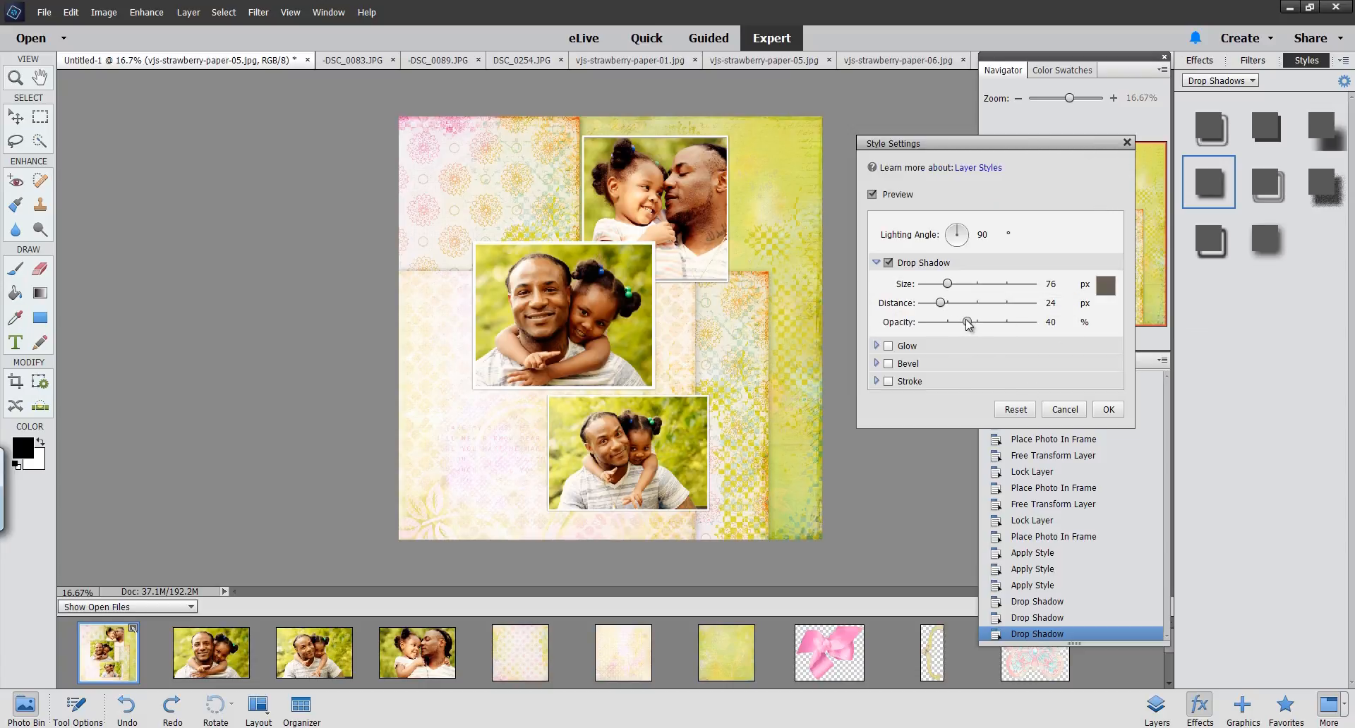
{"action": "left_click_drag", "start_coordinate": [967, 324], "coordinate": [980, 325]}
{"action": "left_click", "coordinate": [1108, 410]}
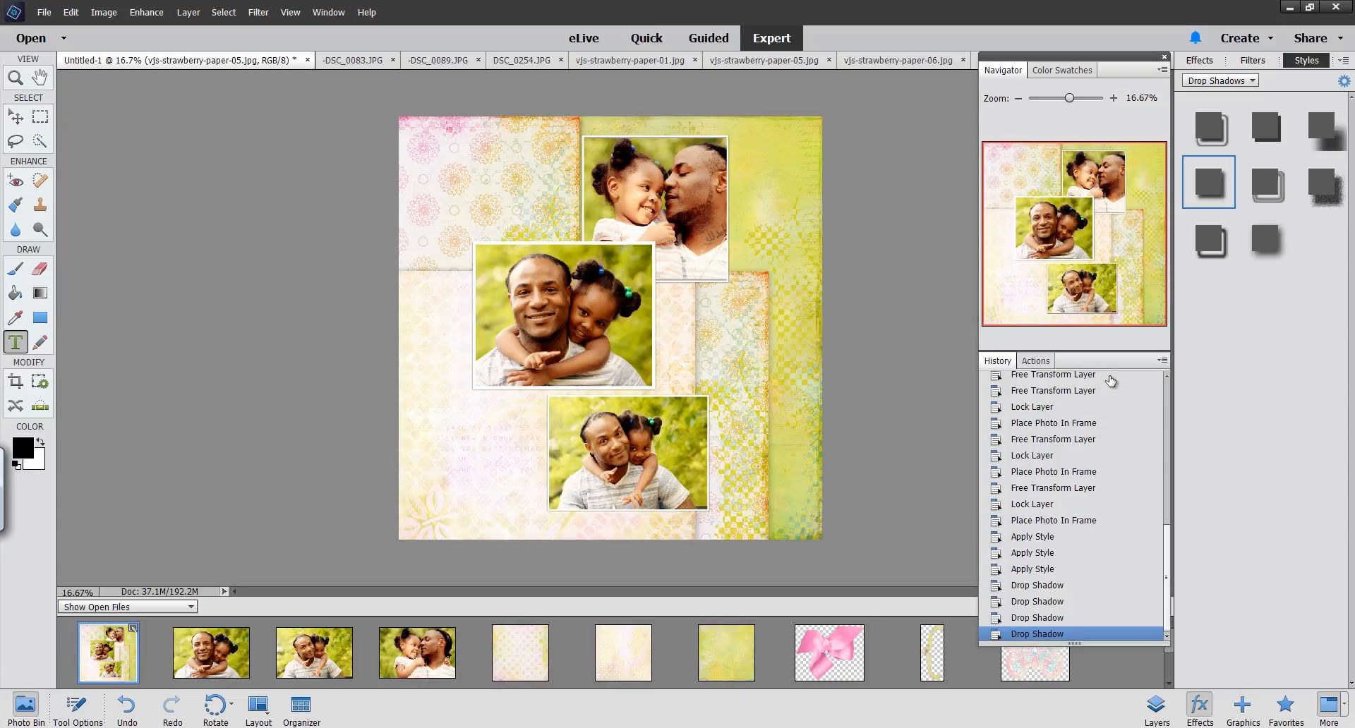
Nudge the framed photo of the kissing father and daughter slightly up and to the right, then deselect it
{"action": "left_click", "coordinate": [16, 117]}
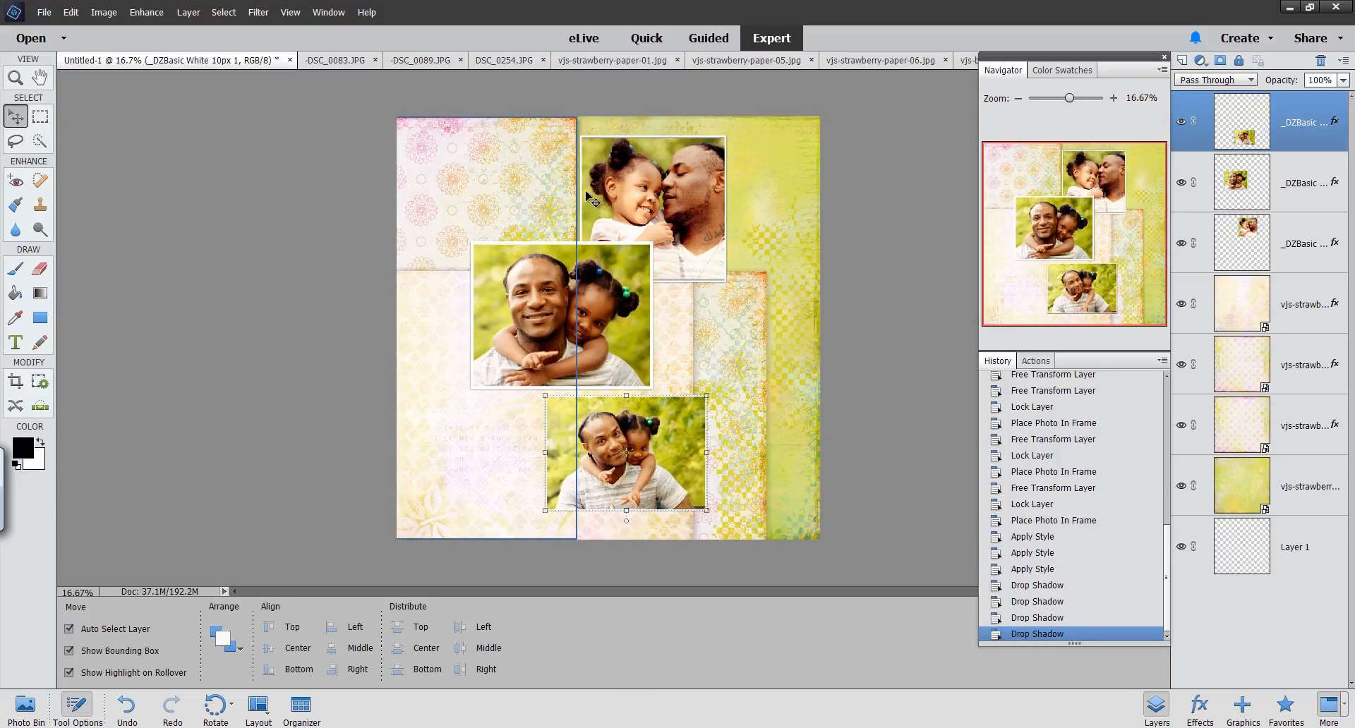
{"action": "left_click_drag", "start_coordinate": [681, 198], "coordinate": [684, 188]}
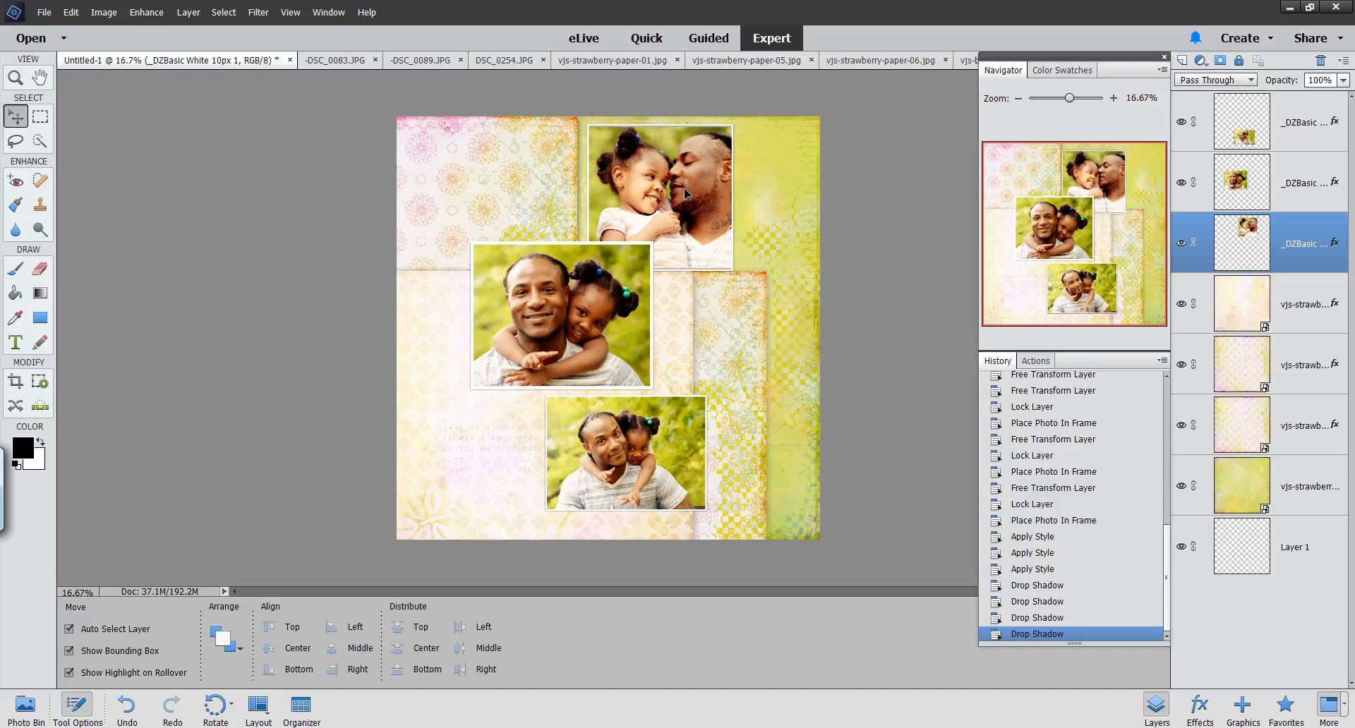
{"action": "left_click", "coordinate": [209, 522]}
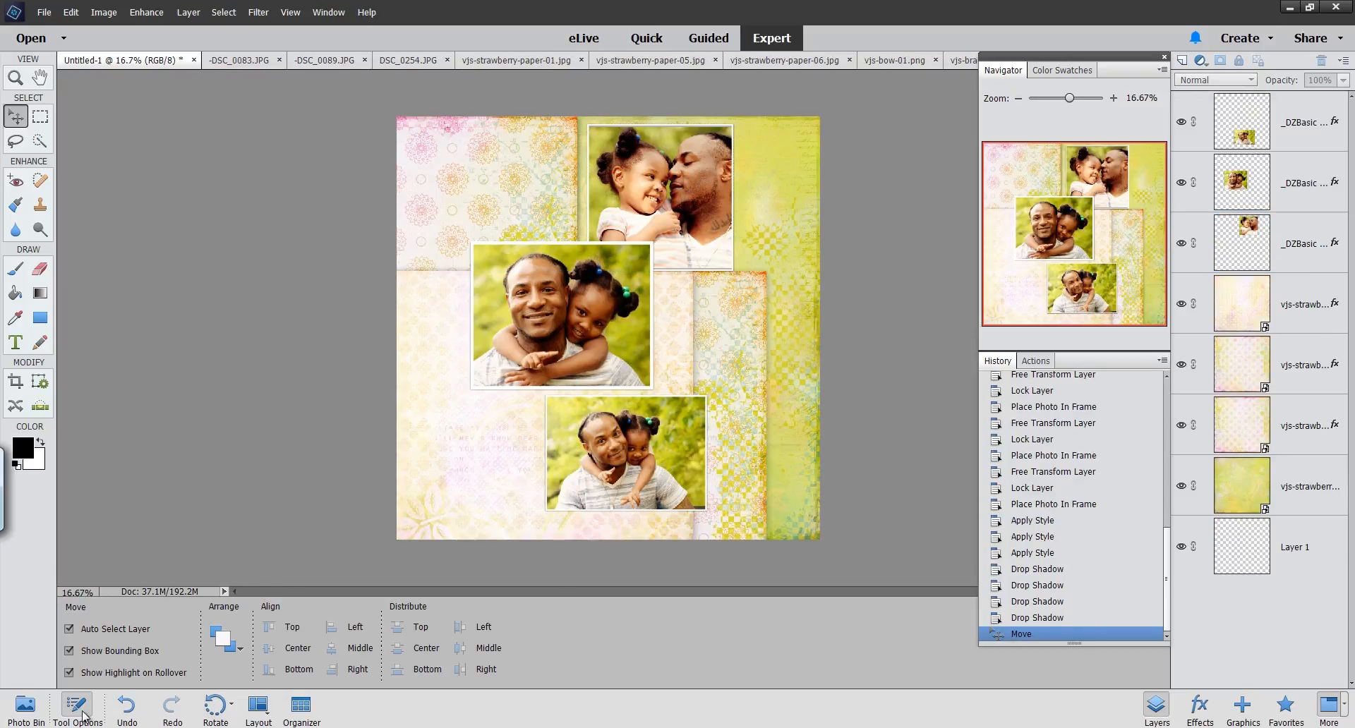
Add the green vjs-paperflower-02.png flower as the top layer, shrunk and placed at the middle photo's lower right corner
{"action": "left_click", "coordinate": [21, 720]}
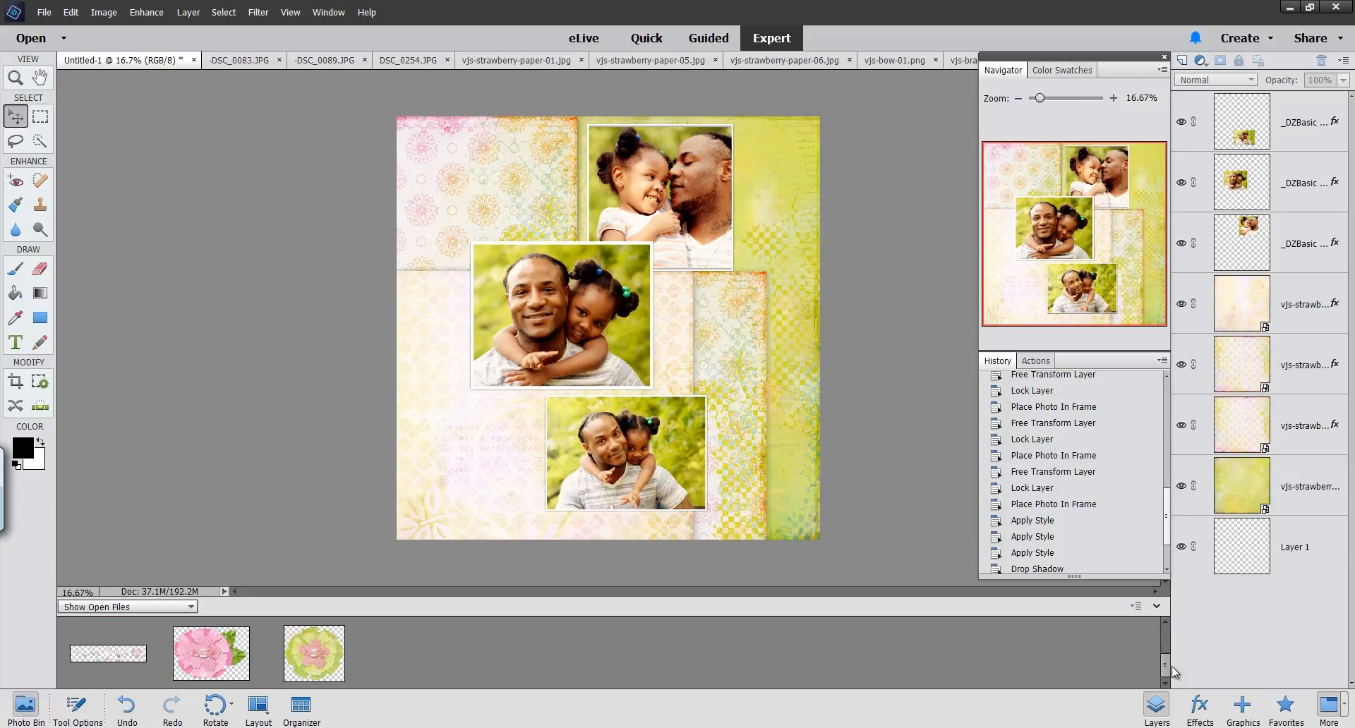
{"action": "mouse_move", "coordinate": [1172, 666]}
{"action": "left_mouse_down"}
{"action": "mouse_move", "coordinate": [1164, 617]}
{"action": "mouse_move", "coordinate": [1164, 649]}
{"action": "left_mouse_up"}
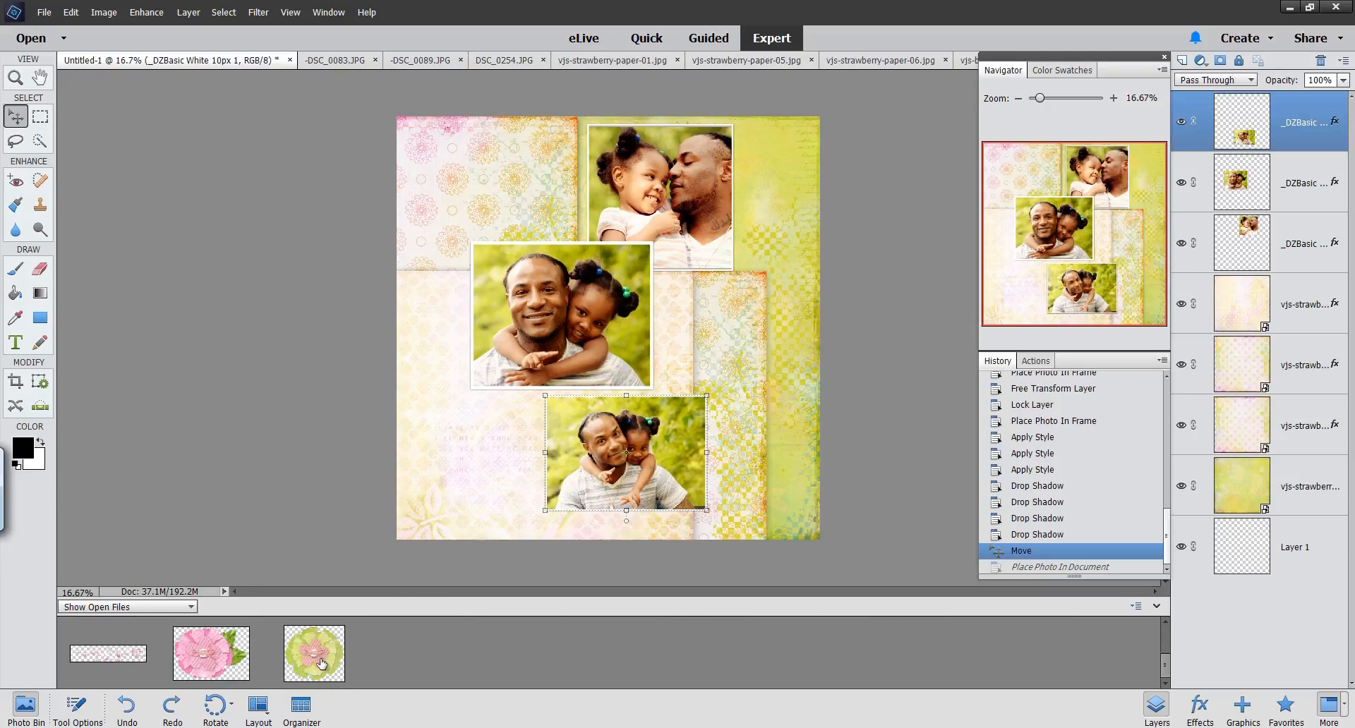
{"action": "left_click_drag", "start_coordinate": [319, 660], "coordinate": [703, 373]}
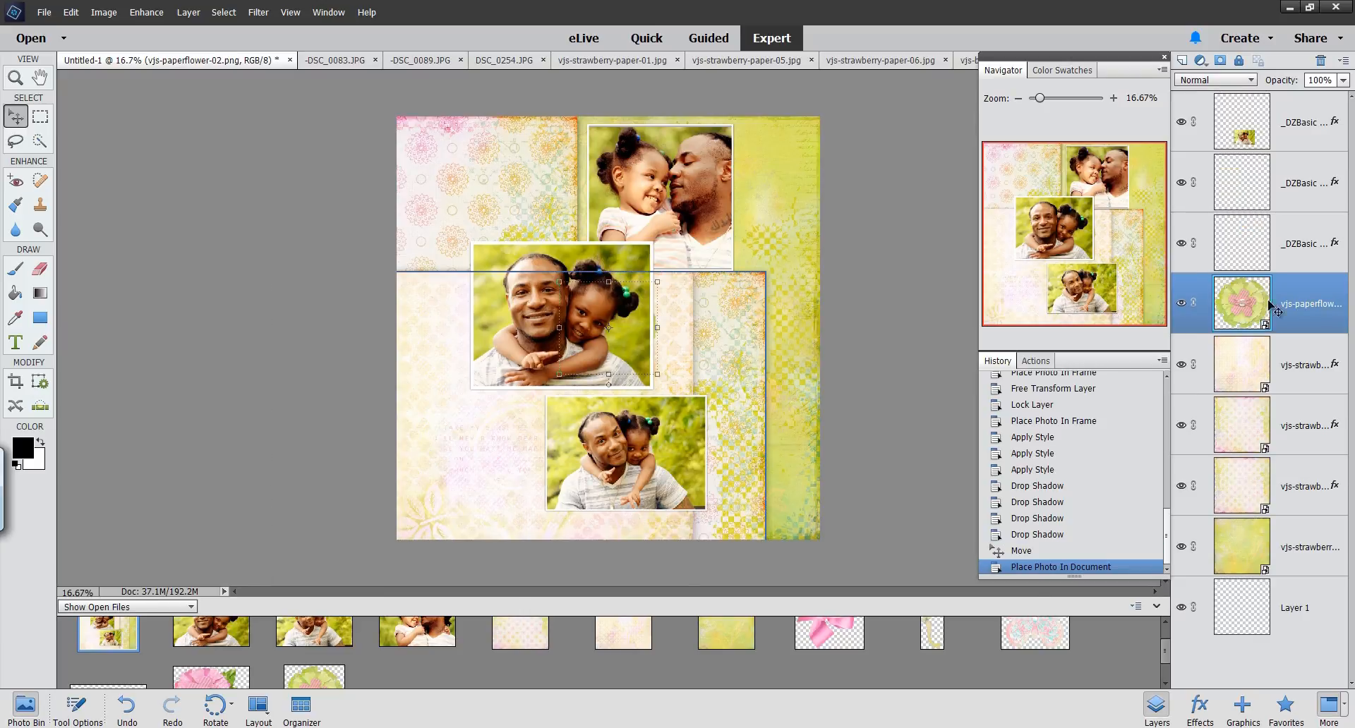
{"action": "left_click_drag", "start_coordinate": [1295, 305], "coordinate": [1274, 113]}
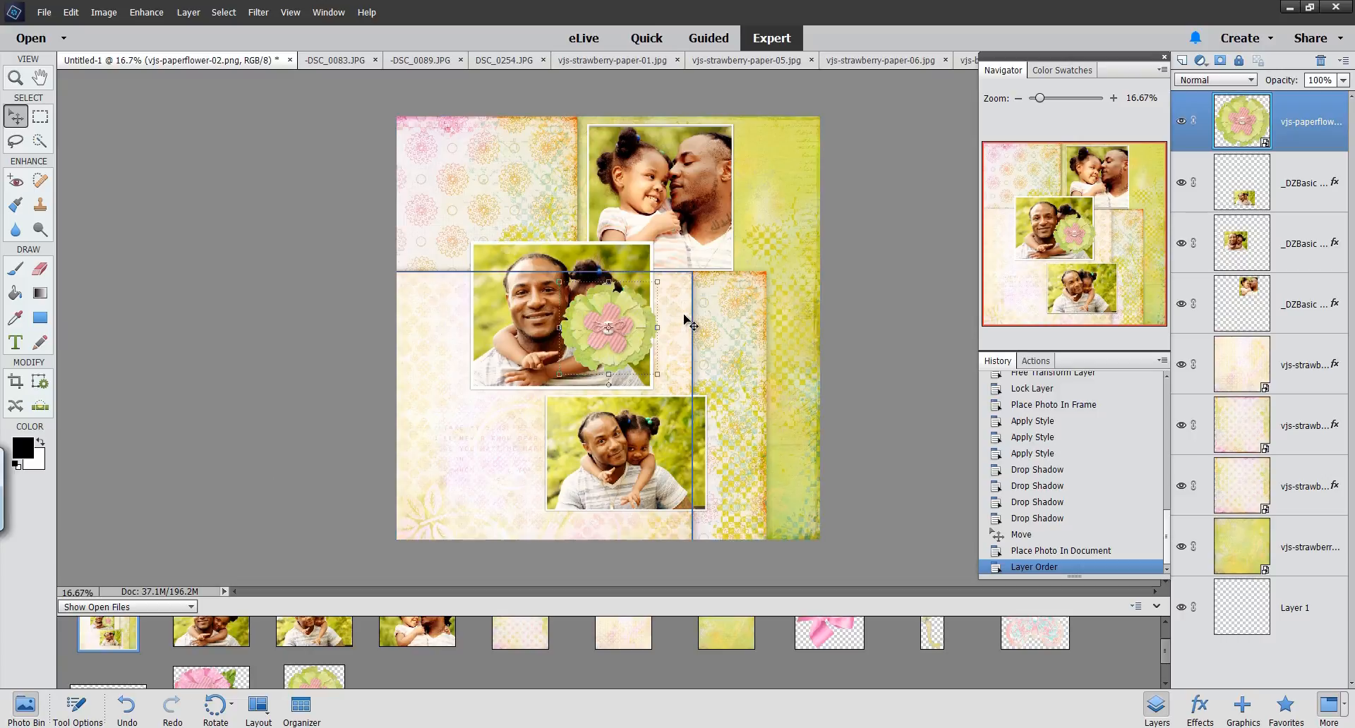
{"action": "left_click_drag", "start_coordinate": [656, 282], "coordinate": [655, 355]}
{"action": "left_click", "coordinate": [634, 416]}
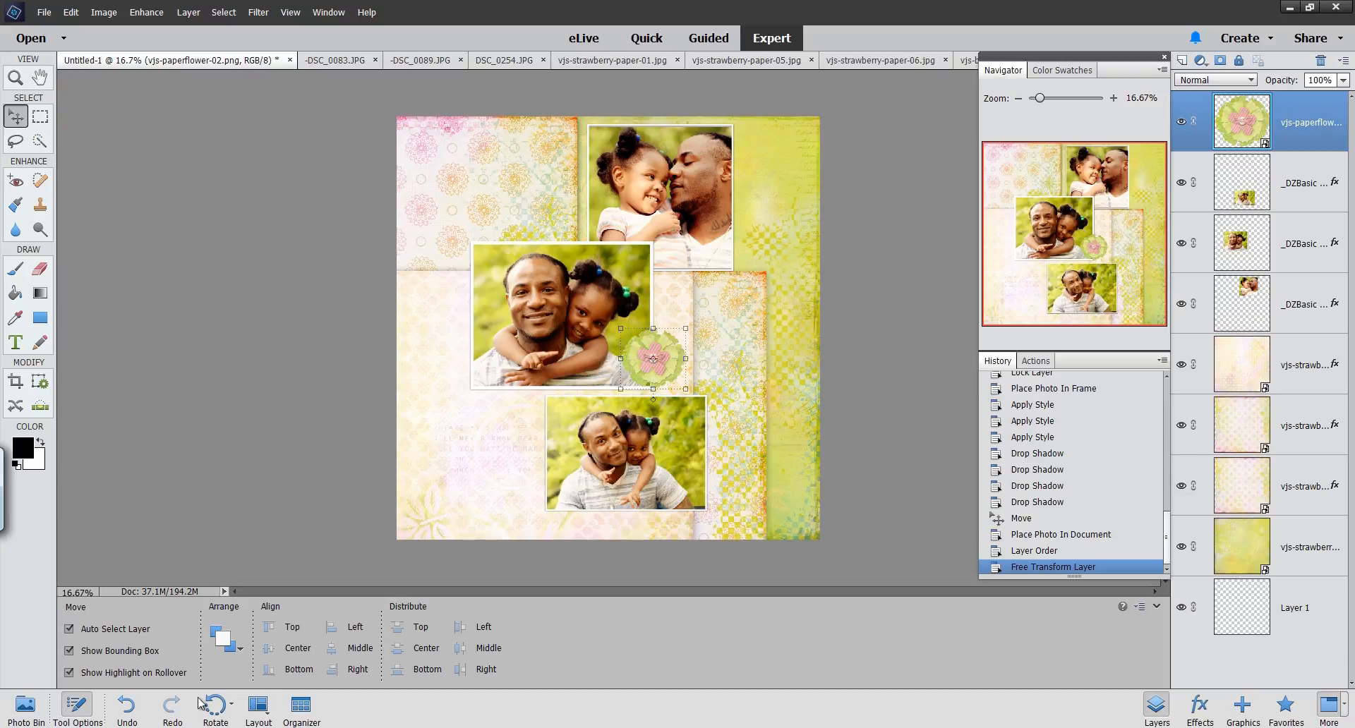
Add the pink vjs-paperflower.png flower as the top layer, scaled to 89.72% and placed just above the green flower
{"action": "left_click", "coordinate": [25, 705]}
{"action": "left_click_drag", "start_coordinate": [219, 683], "coordinate": [685, 308]}
{"action": "left_click", "coordinate": [727, 304]}
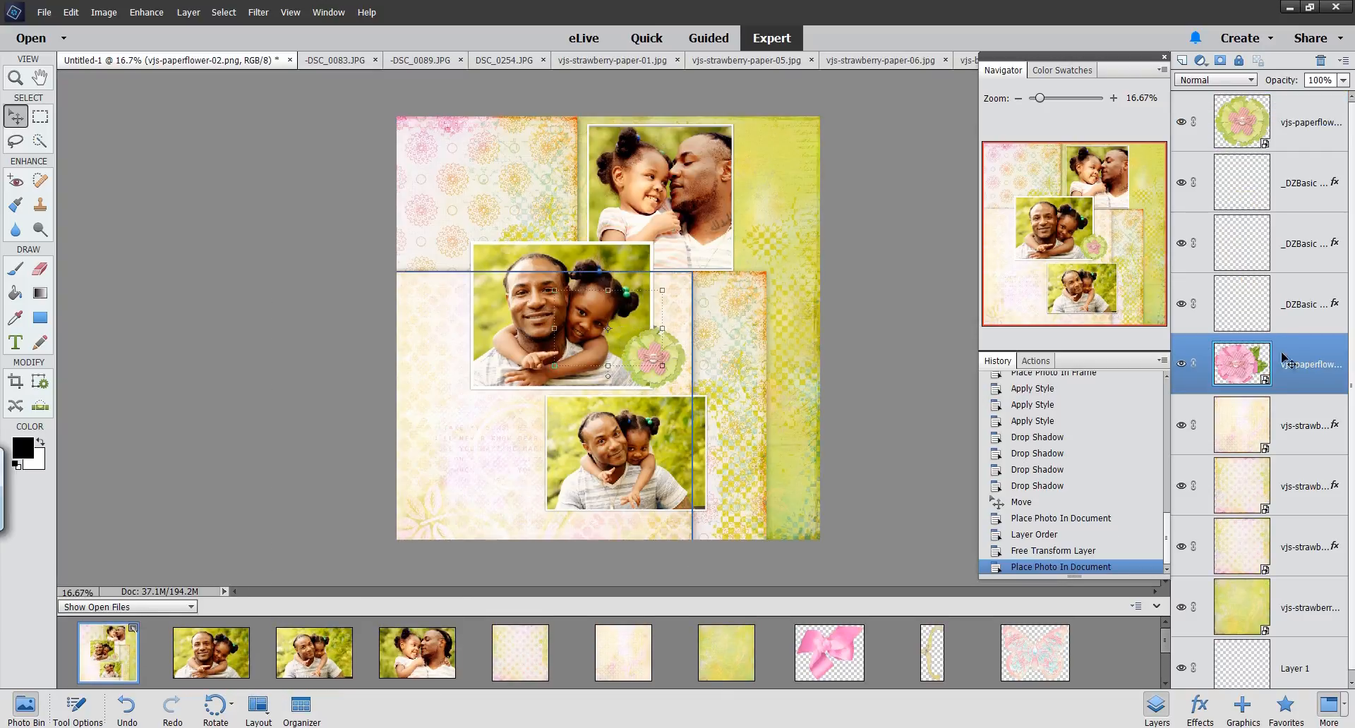
{"action": "key", "text": "ctrl+shift+]"}
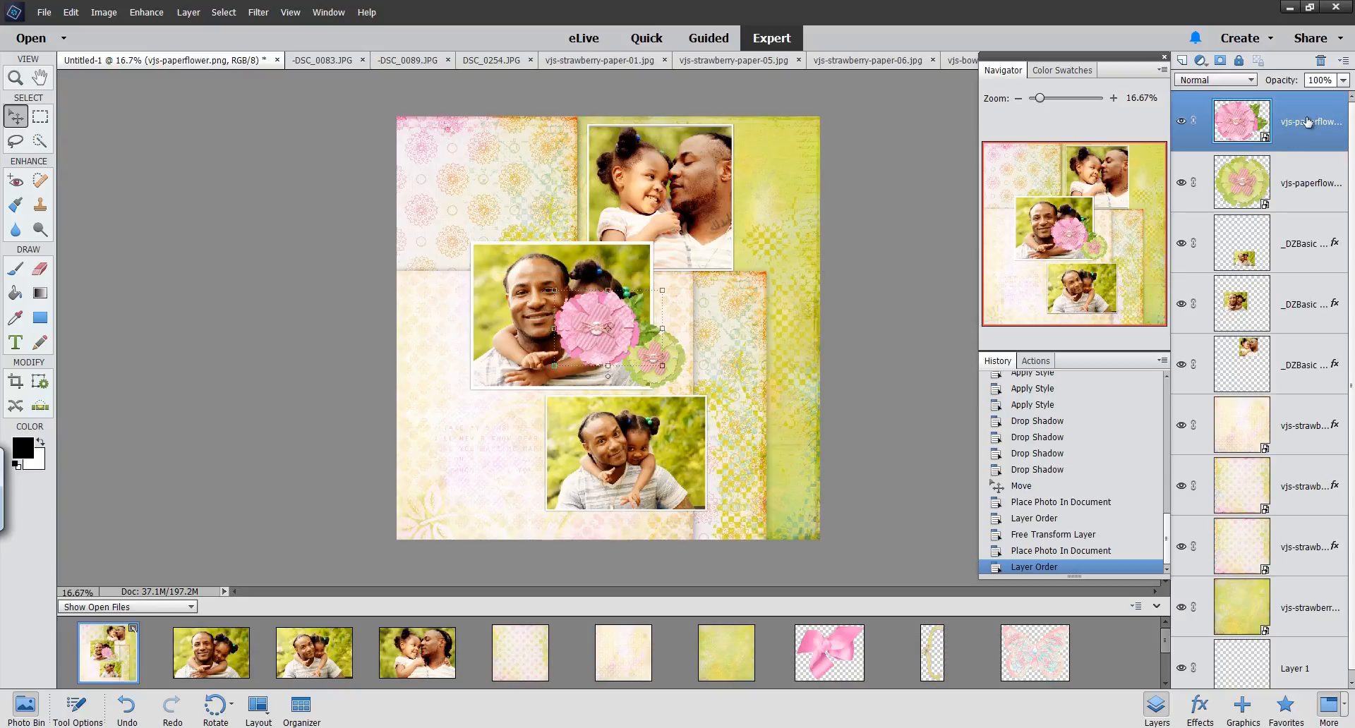
{"action": "left_click_drag", "start_coordinate": [591, 327], "coordinate": [653, 327]}
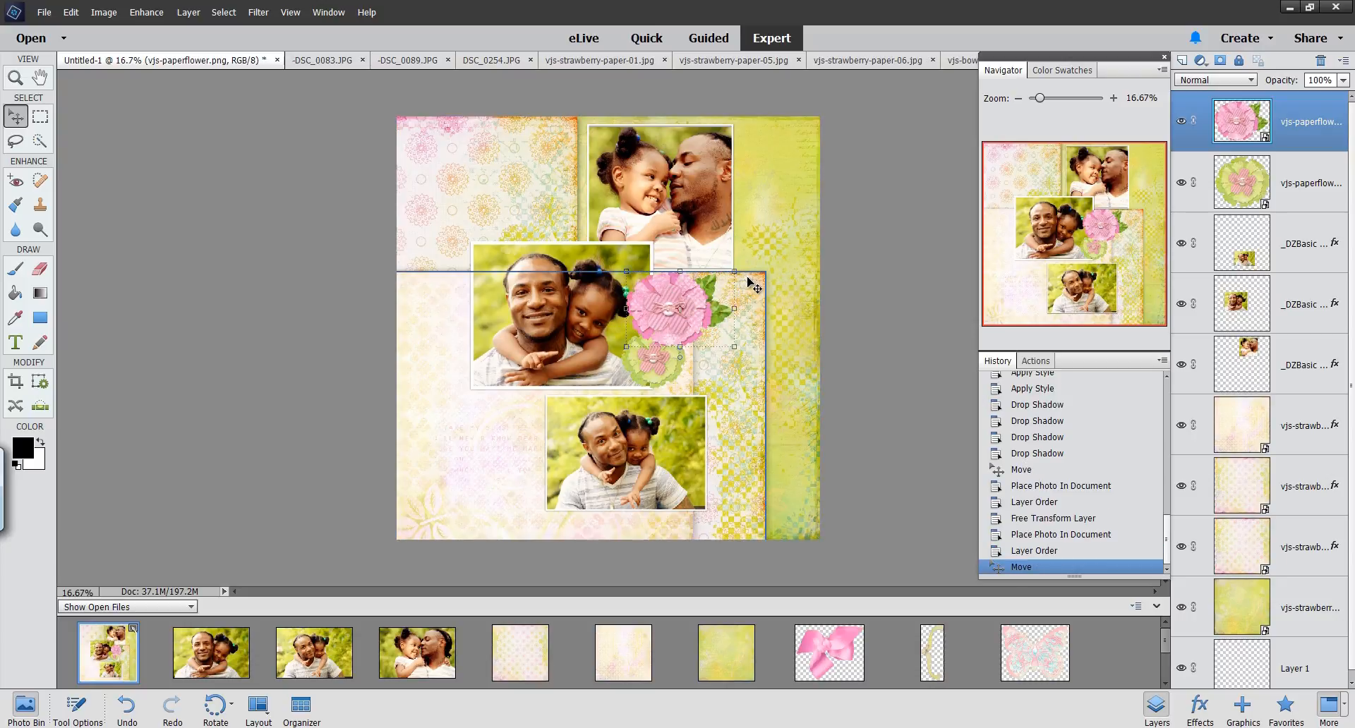
{"action": "left_click_drag", "start_coordinate": [734, 272], "coordinate": [724, 278]}
{"action": "left_click_drag", "start_coordinate": [669, 295], "coordinate": [688, 299]}
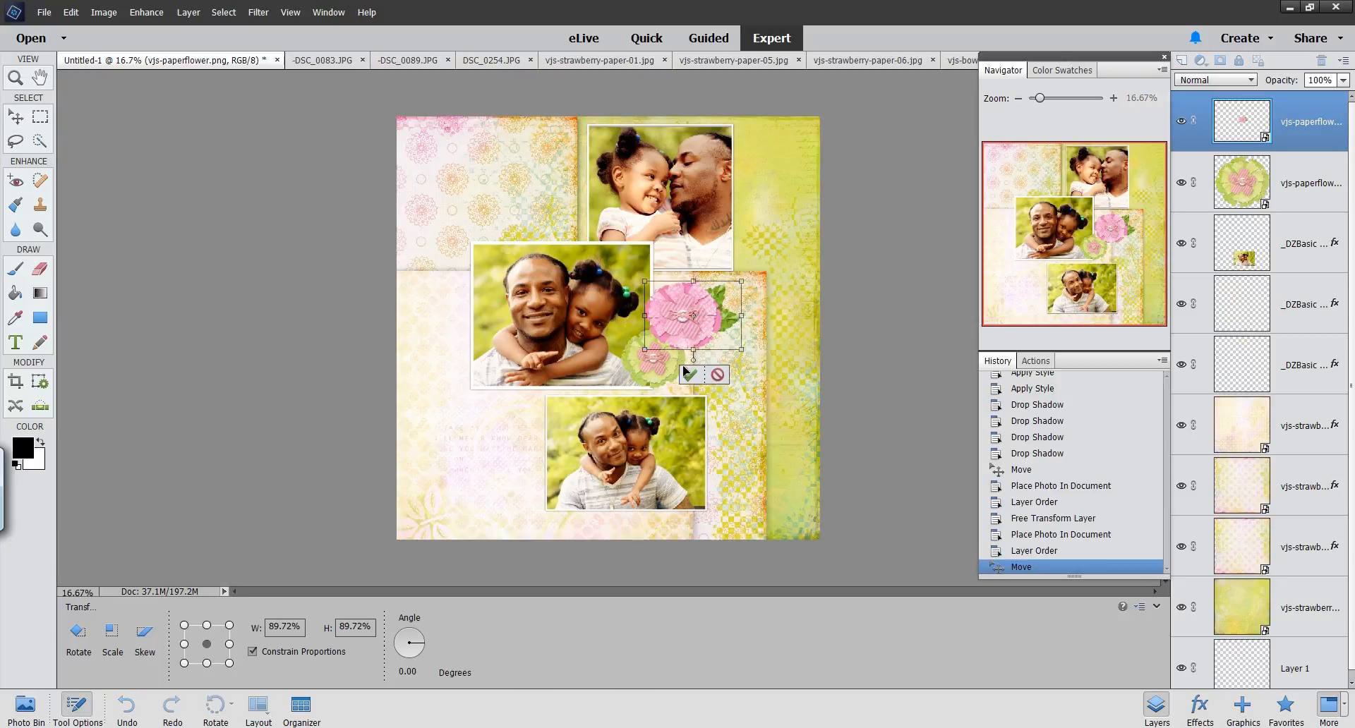
{"action": "left_click", "coordinate": [692, 376]}
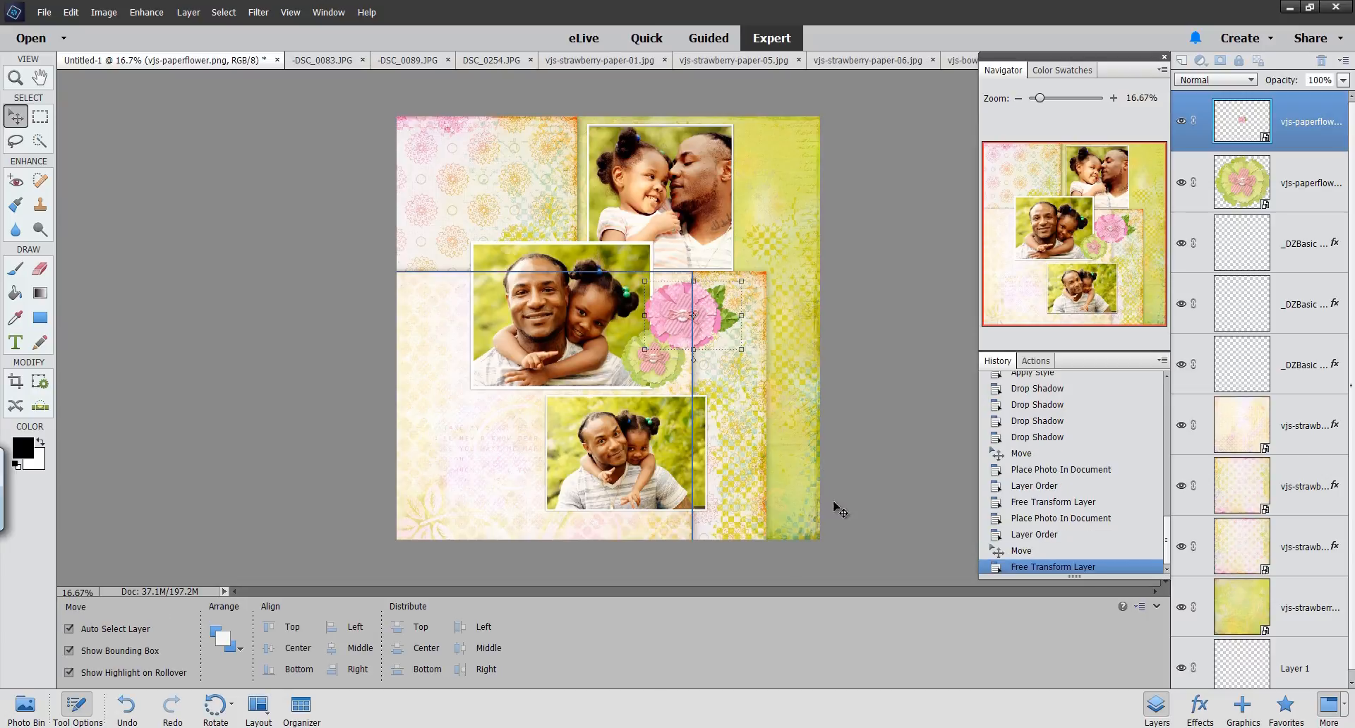
Add the vjs-butterfly-02.png butterfly as the top layer, scaled to 122.39%, rotated 21.34 degrees and placed just below the pink flower
{"action": "left_click", "coordinate": [26, 709]}
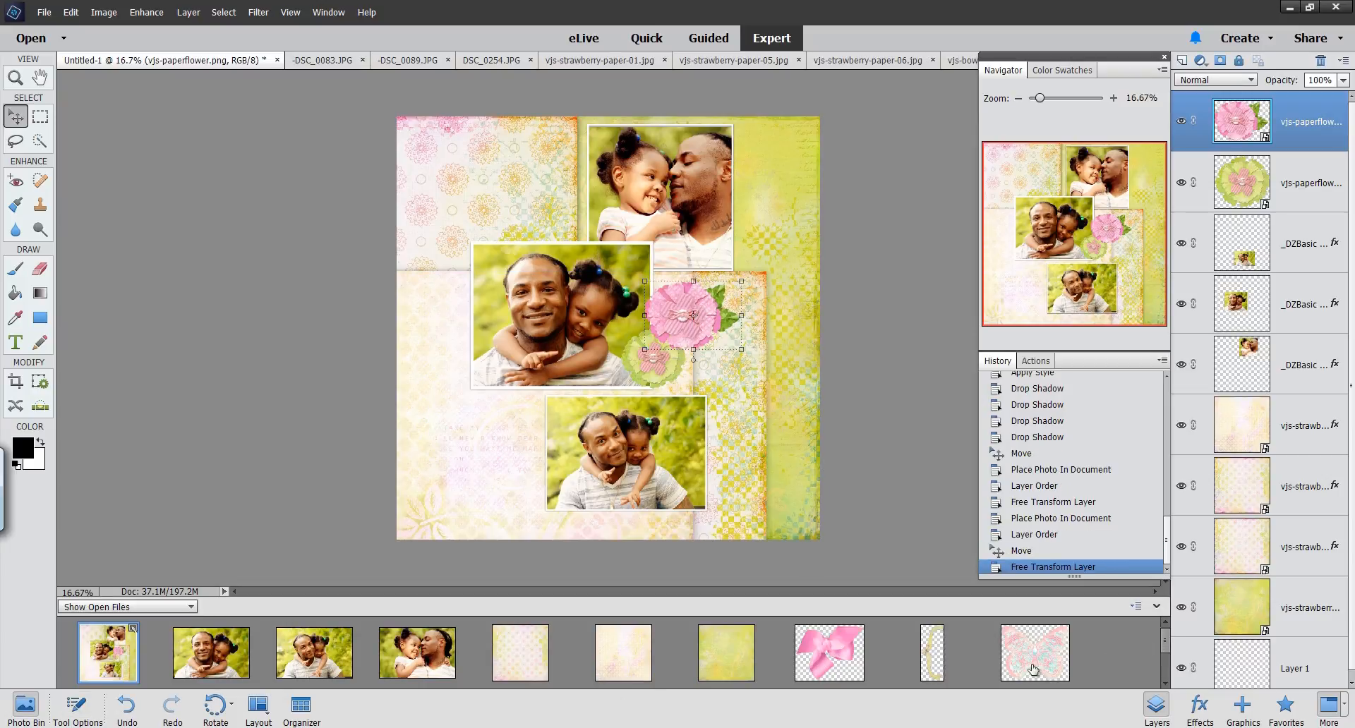
{"action": "left_click_drag", "start_coordinate": [1032, 669], "coordinate": [736, 387]}
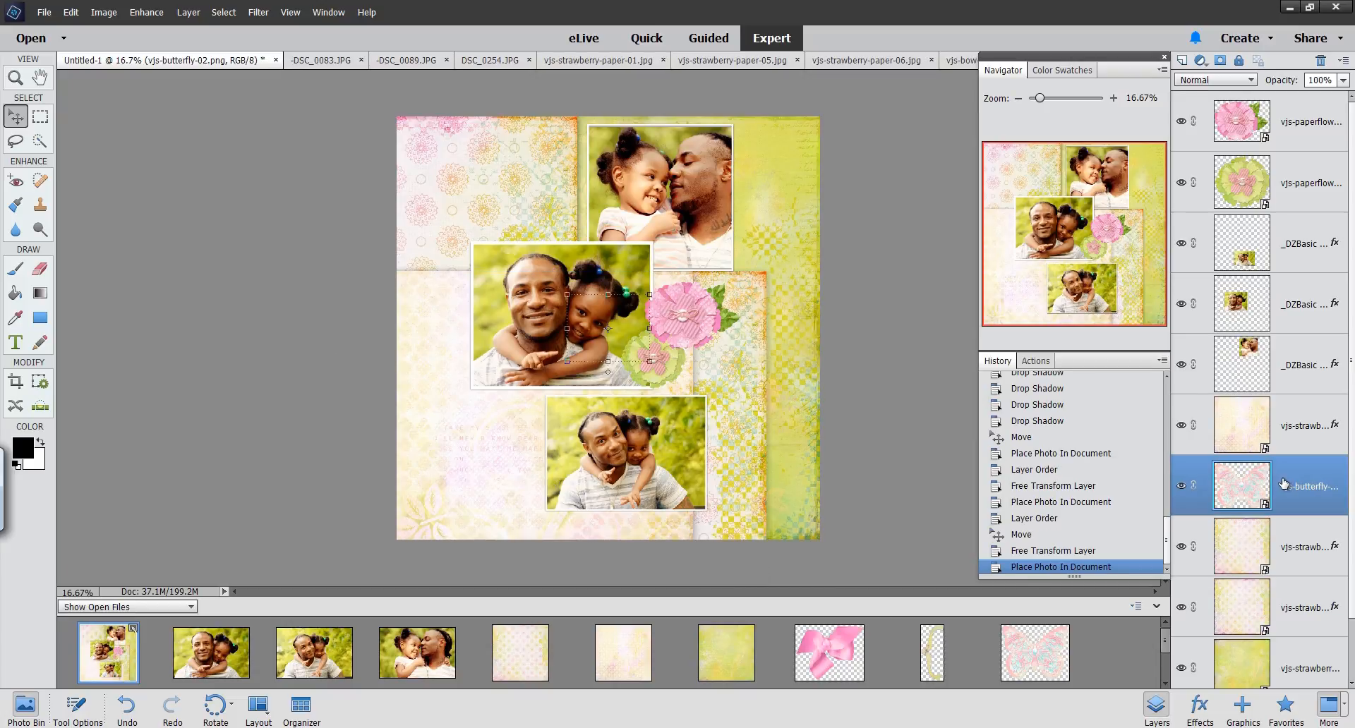
{"action": "left_click_drag", "start_coordinate": [1285, 486], "coordinate": [1283, 99]}
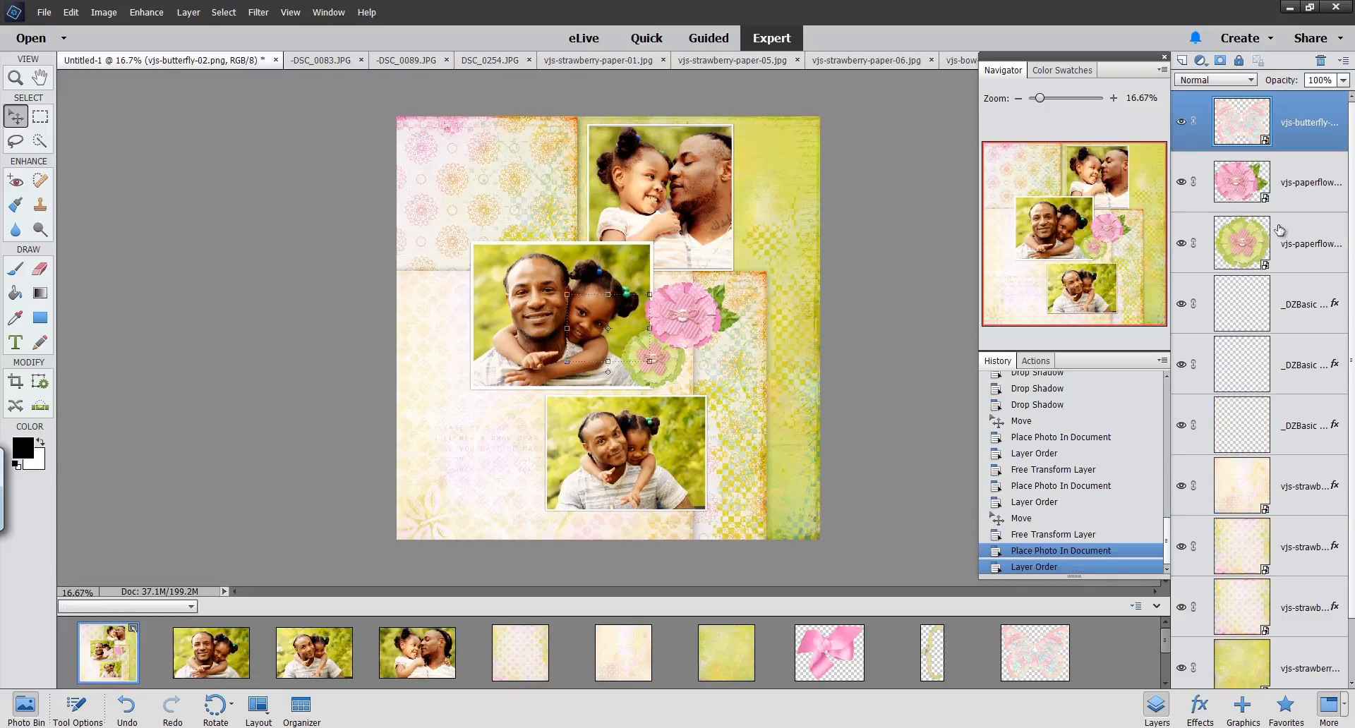
{"action": "left_click_drag", "start_coordinate": [624, 321], "coordinate": [785, 348]}
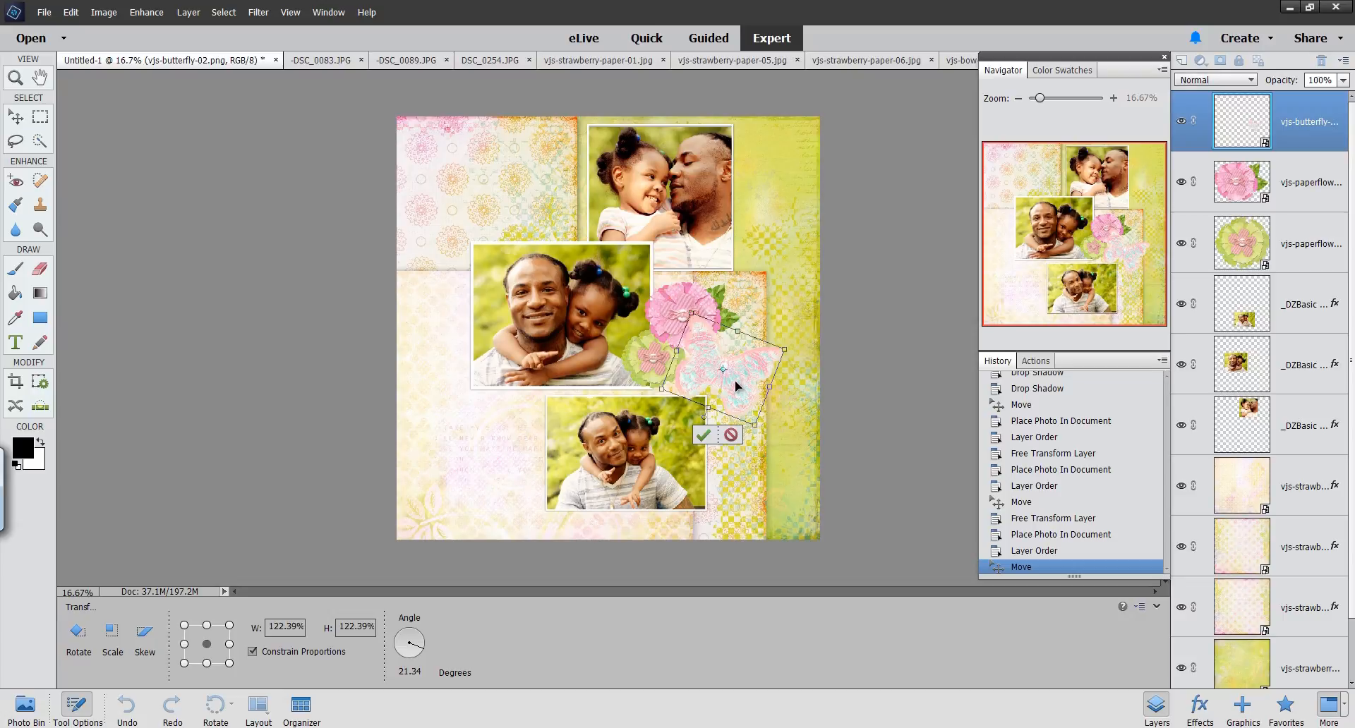
{"action": "key", "text": "Return"}
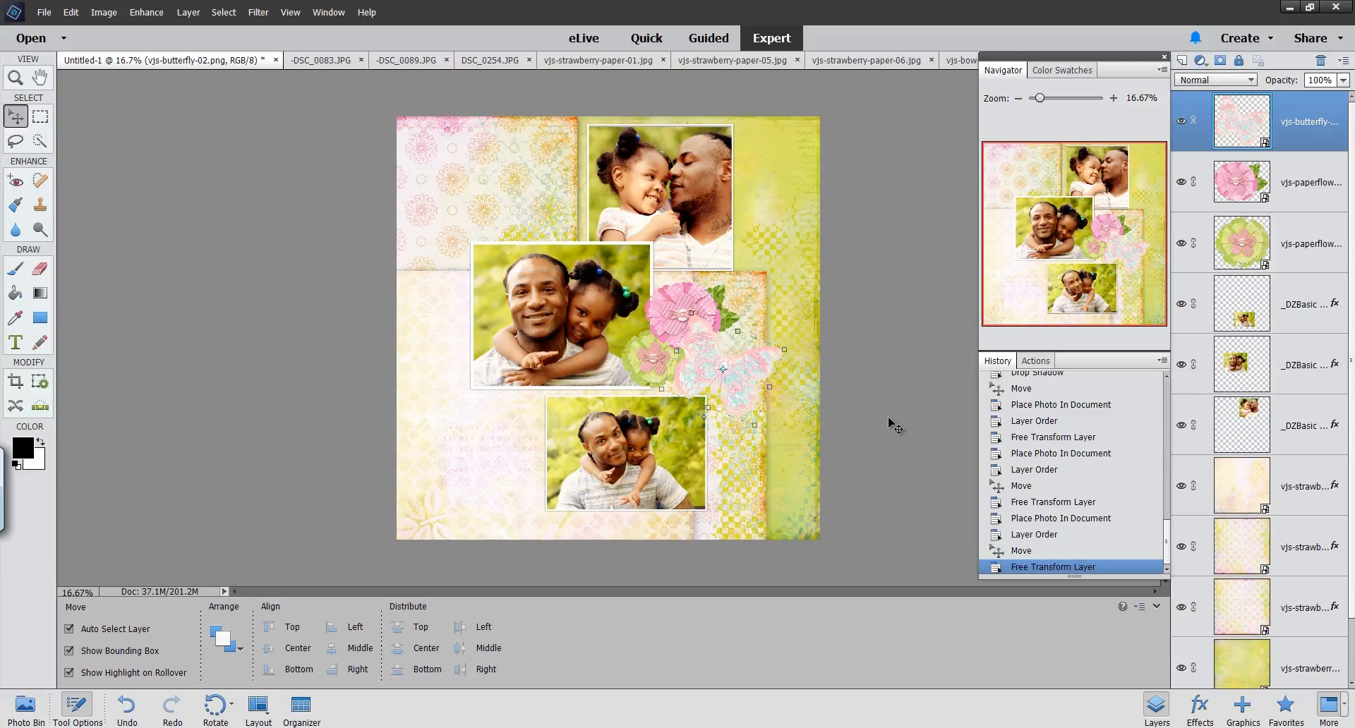
Add the vjs-confetti-01.png confetti strip across the flower cluster and order its layer beneath the three framed photos
{"action": "left_click", "coordinate": [26, 709]}
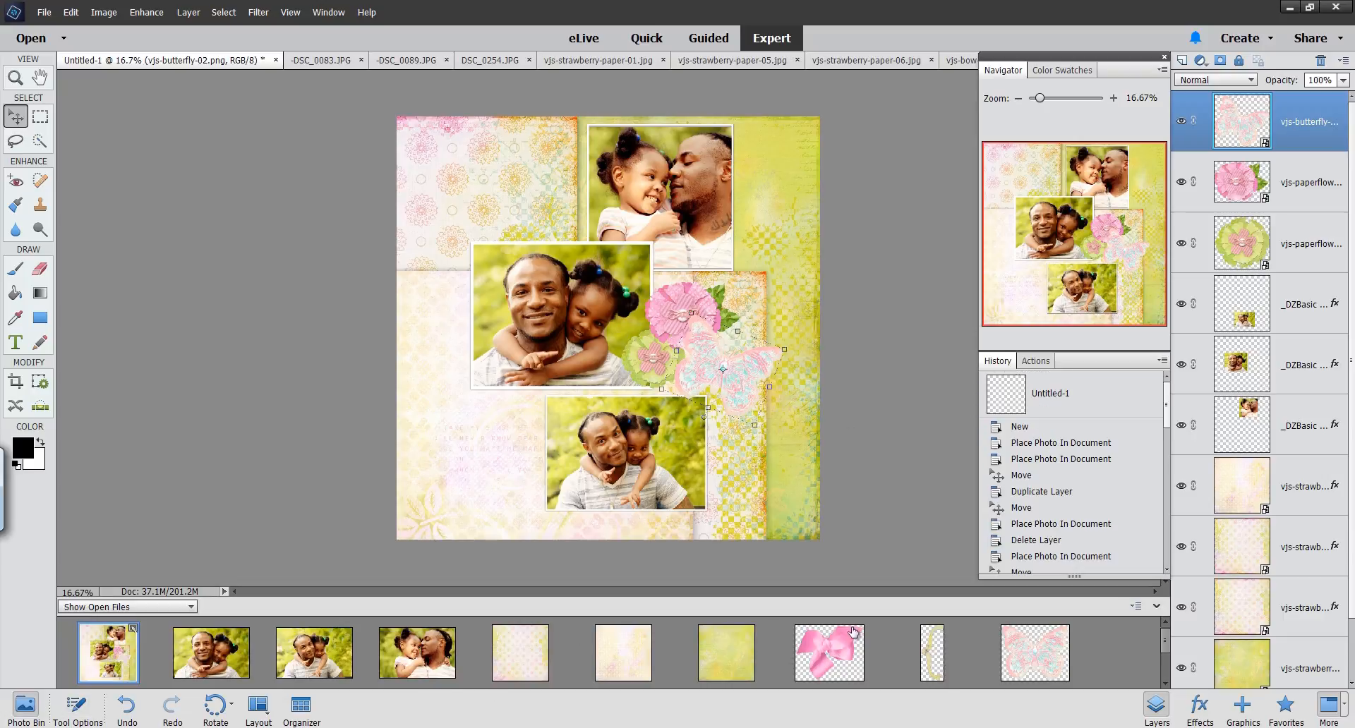
{"action": "scroll", "coordinate": [1165, 651], "scroll_direction": "down", "scroll_amount": 2}
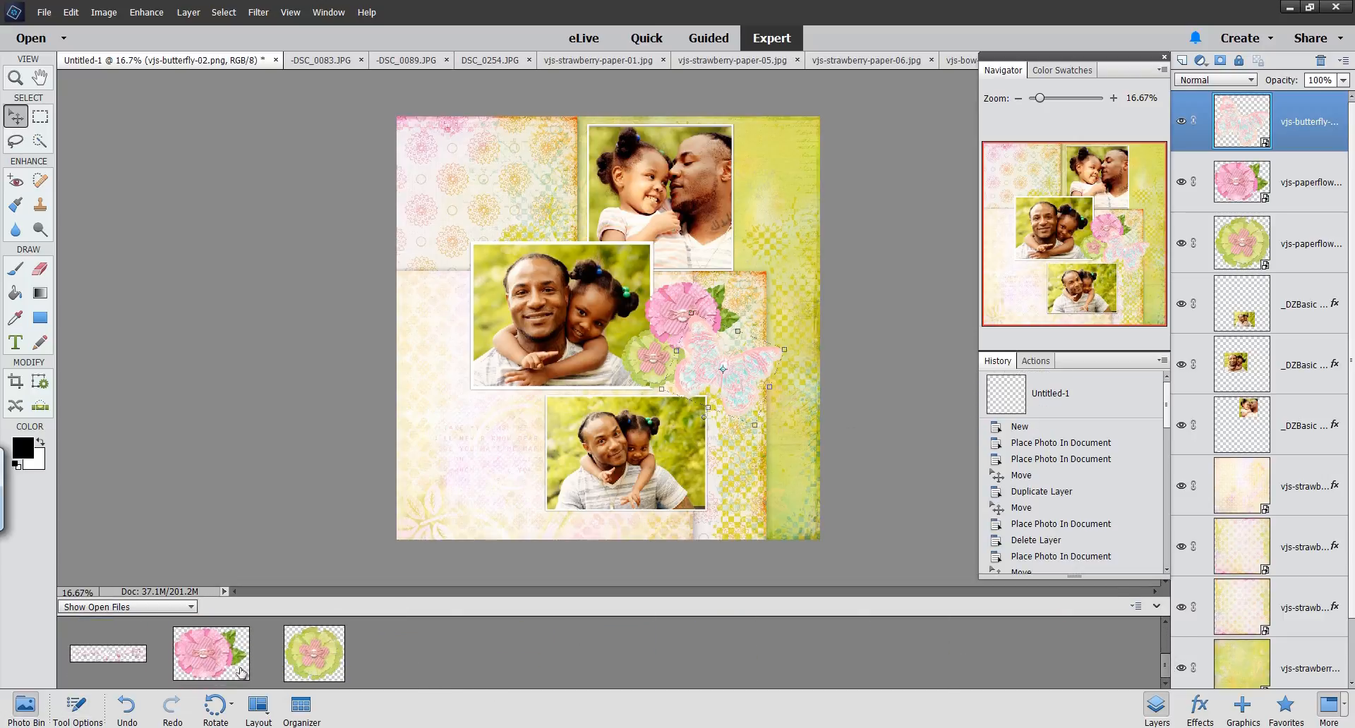
{"action": "left_click_drag", "start_coordinate": [117, 658], "coordinate": [606, 392]}
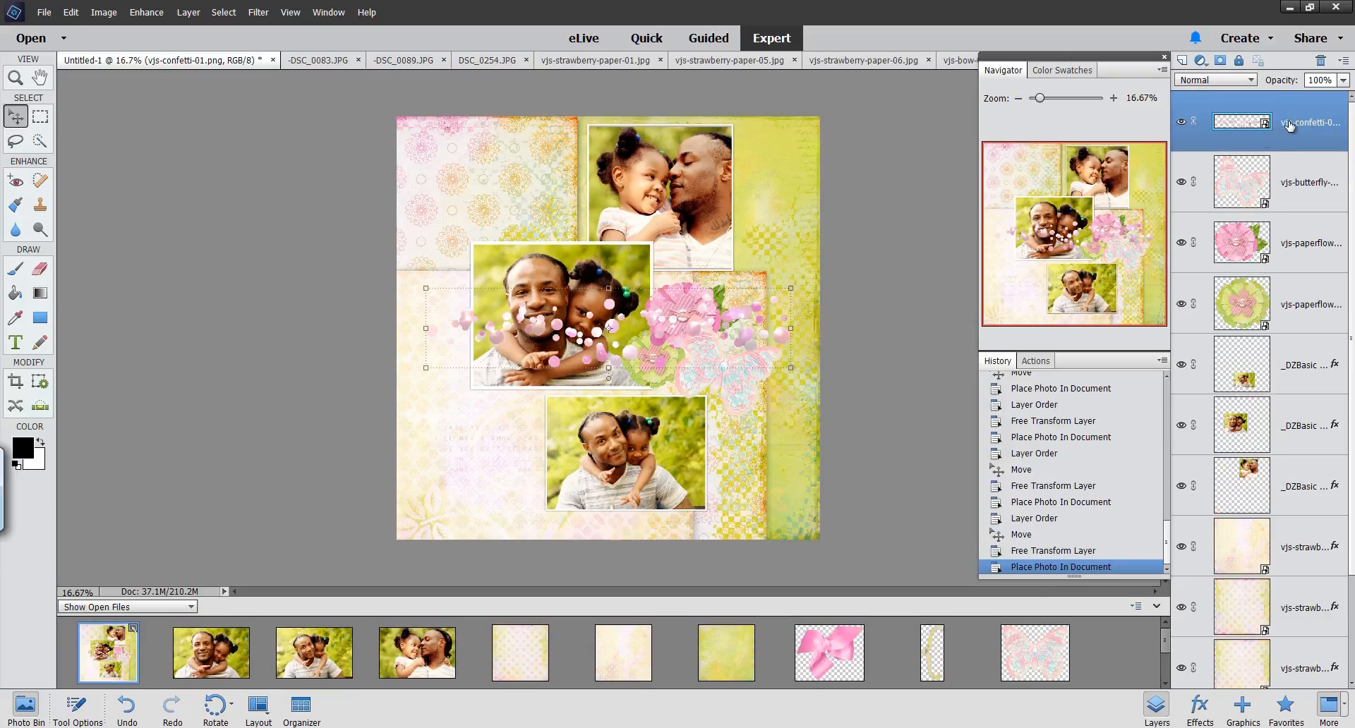
{"action": "left_click_drag", "start_coordinate": [1289, 125], "coordinate": [1304, 498]}
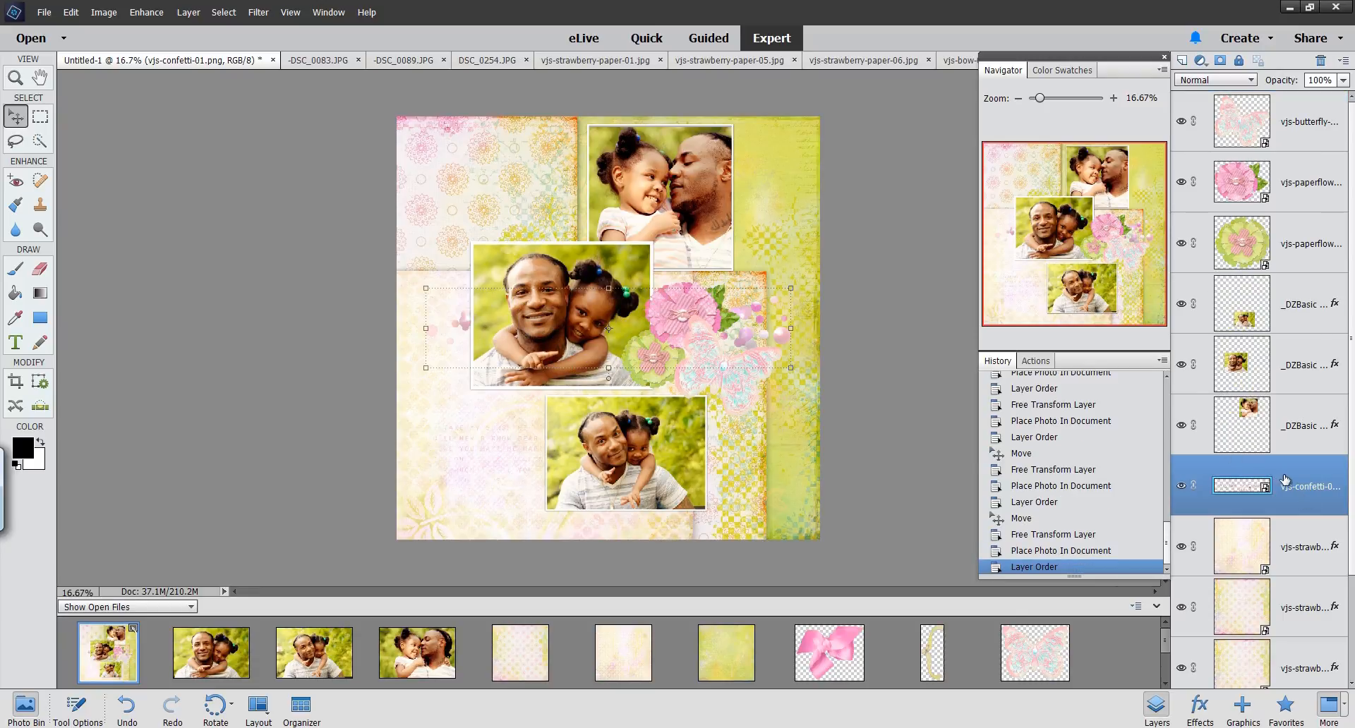
Duplicate the confetti layer and move the copy down beside the bottom photo's left edge
{"action": "right_click", "coordinate": [1293, 487]}
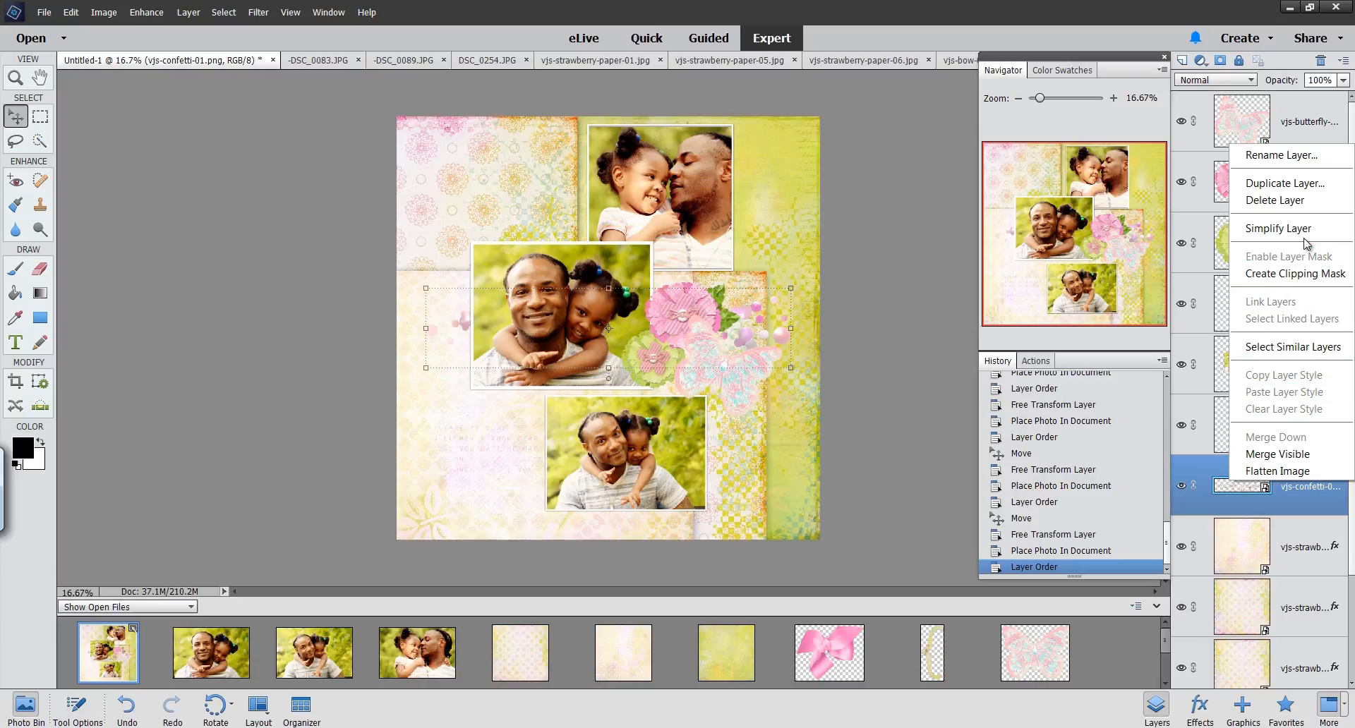
{"action": "left_click", "coordinate": [1308, 185]}
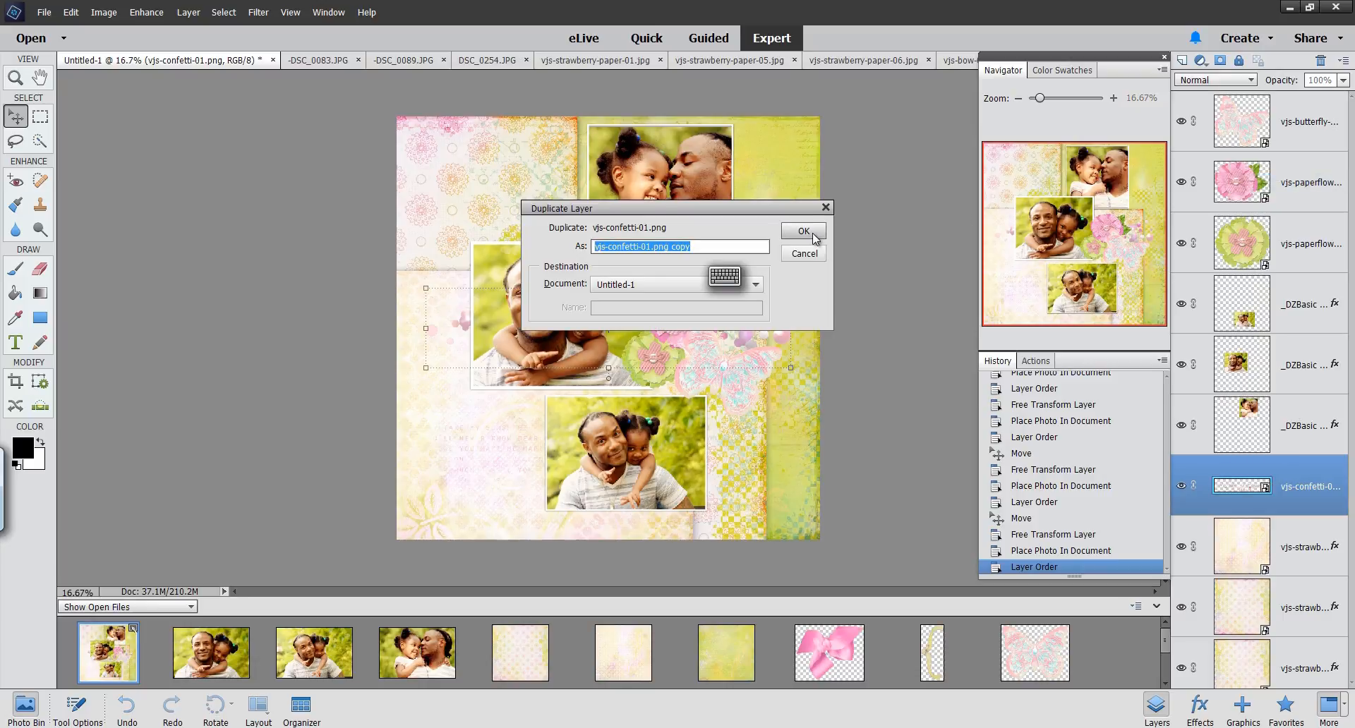
{"action": "left_click", "coordinate": [805, 254]}
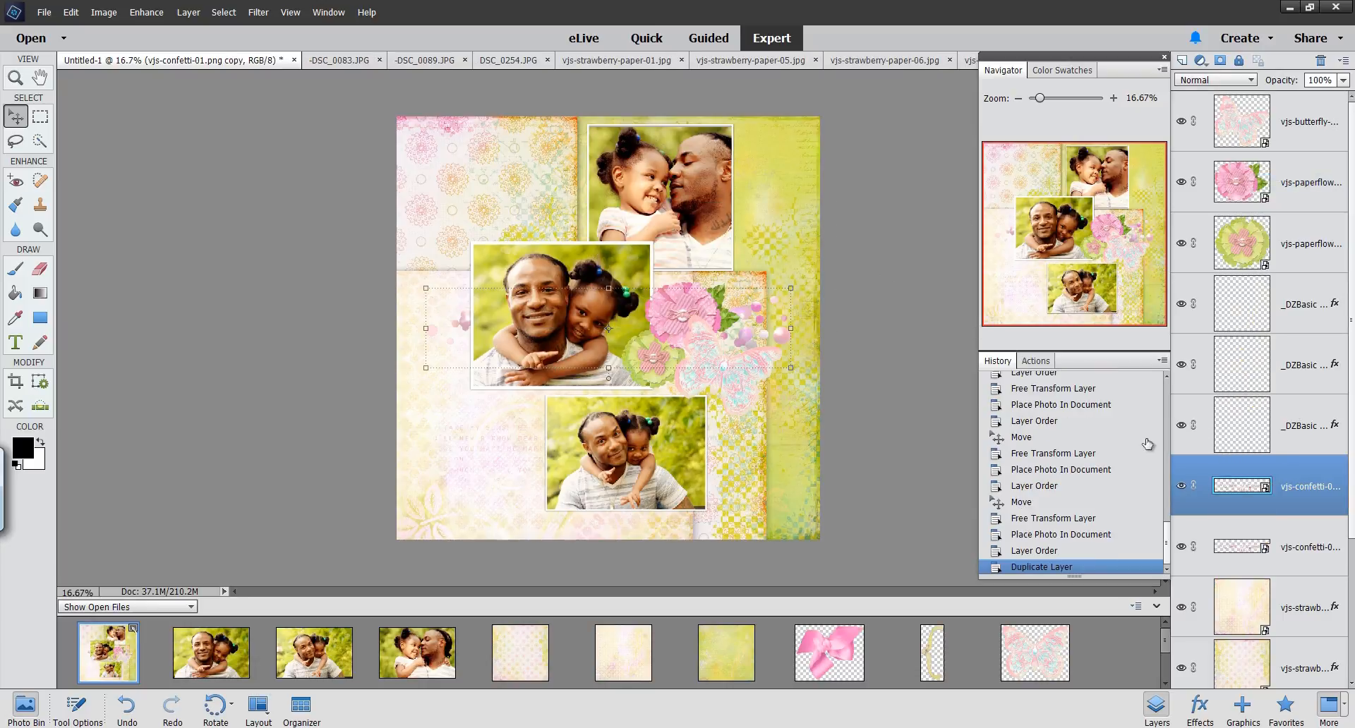
{"action": "left_click_drag", "start_coordinate": [777, 332], "coordinate": [628, 443]}
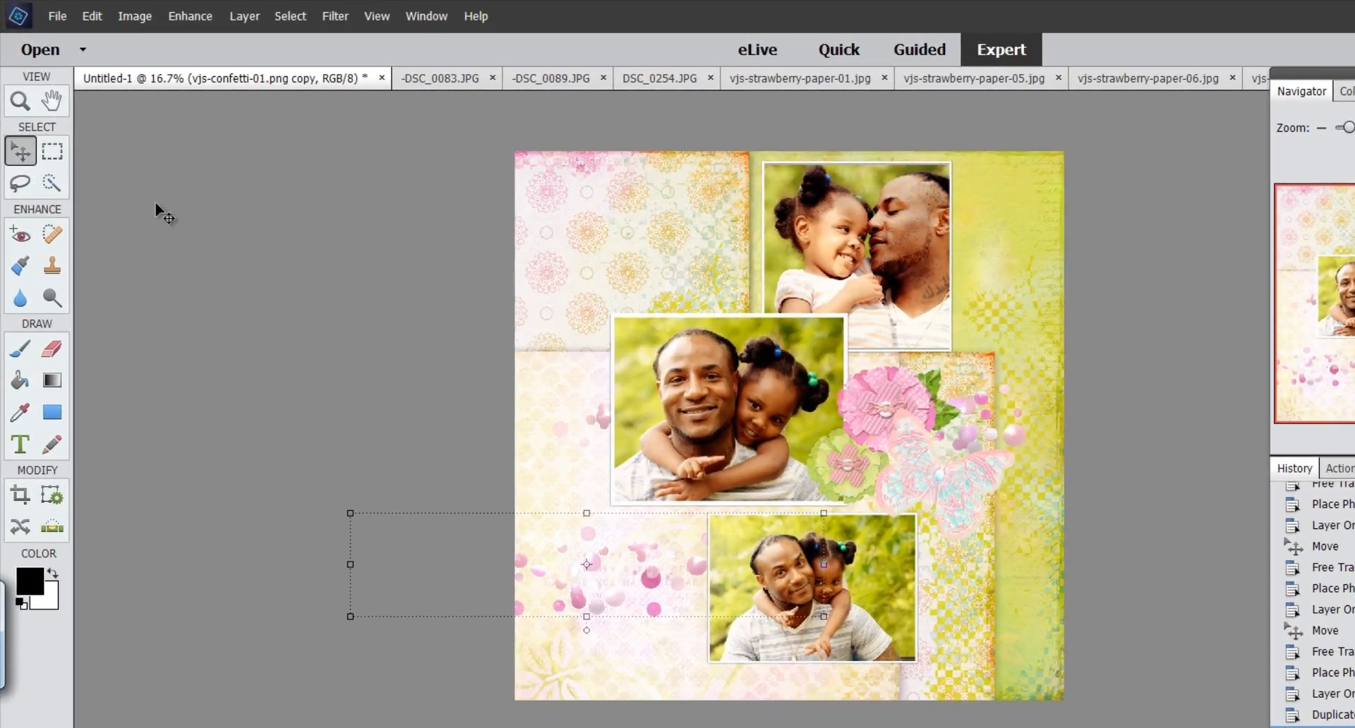
Lasso the duplicated confetti beside the bottom photo, copy that selection to a new layer and hide the duplicate it came from
{"action": "left_click", "coordinate": [20, 185]}
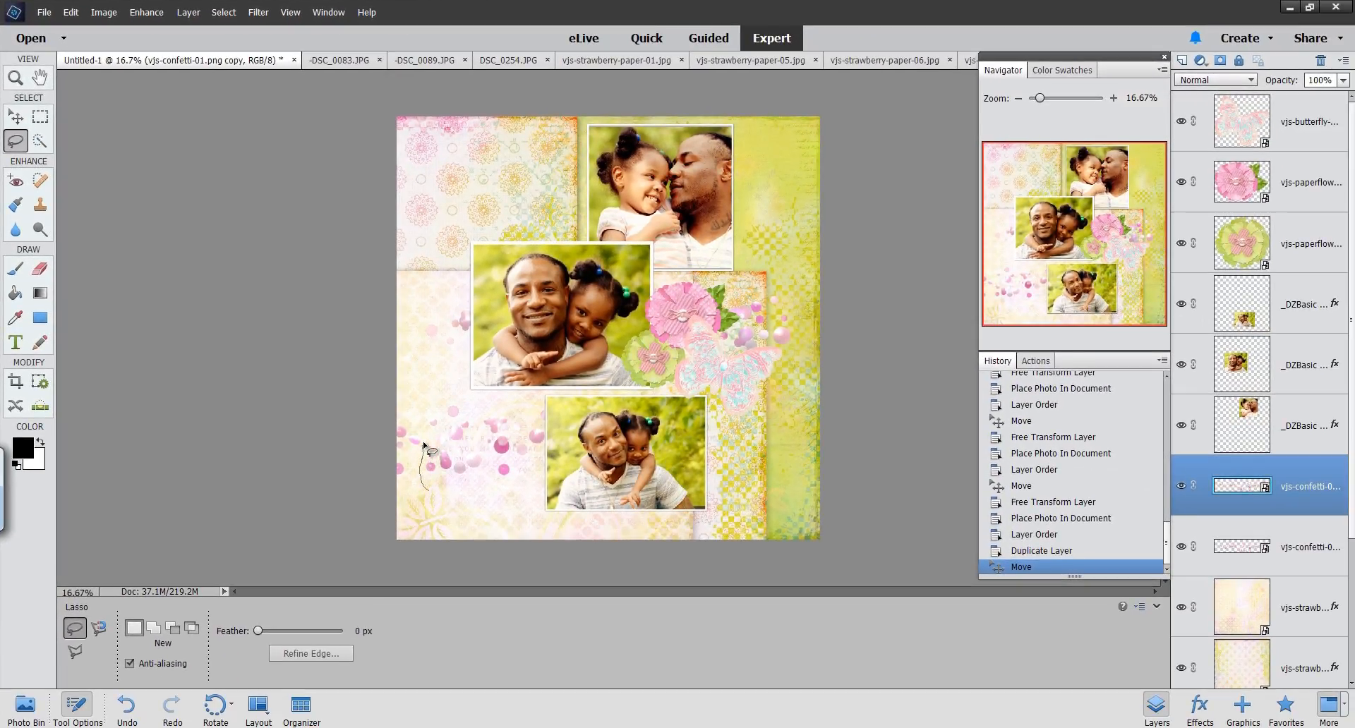
{"action": "mouse_move", "coordinate": [424, 445]}
{"action": "left_mouse_down"}
{"action": "mouse_move", "coordinate": [431, 389]}
{"action": "mouse_move", "coordinate": [588, 393]}
{"action": "mouse_move", "coordinate": [630, 424]}
{"action": "mouse_move", "coordinate": [638, 481]}
{"action": "mouse_move", "coordinate": [556, 518]}
{"action": "mouse_move", "coordinate": [465, 516]}
{"action": "mouse_move", "coordinate": [426, 492]}
{"action": "left_mouse_up"}
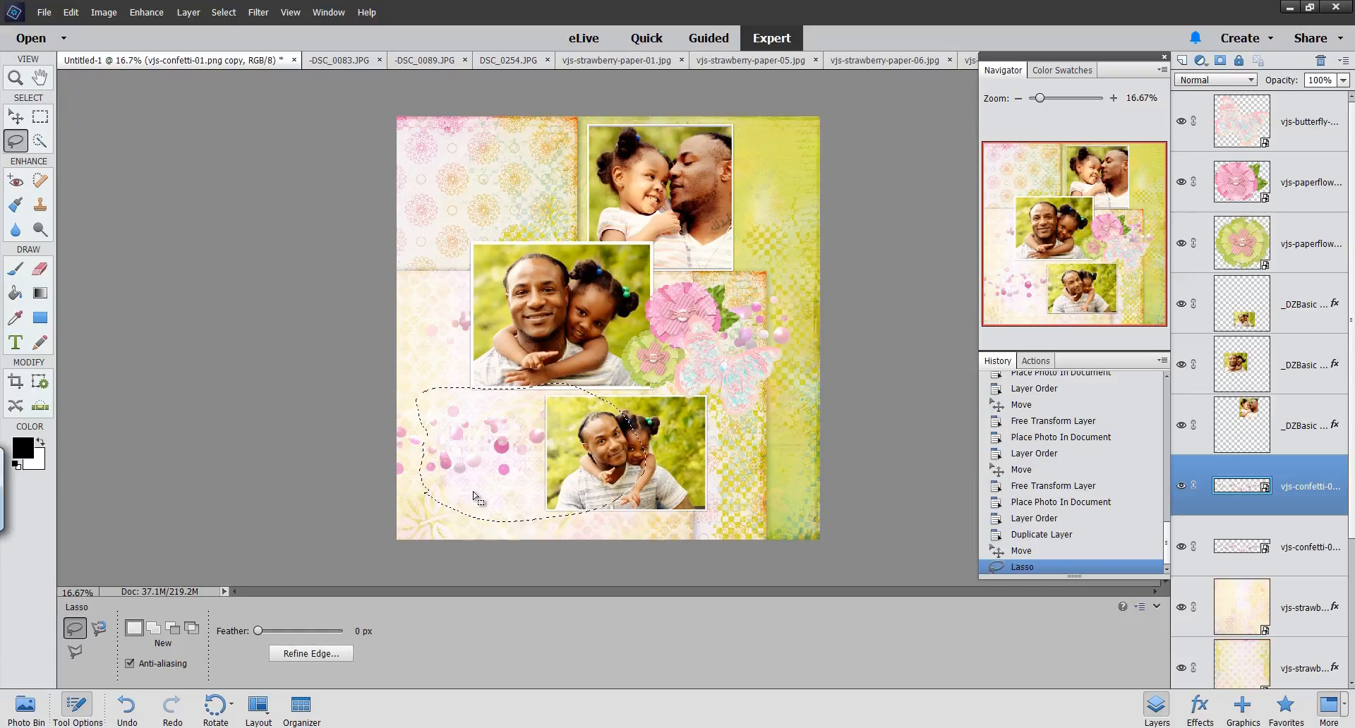
{"action": "right_click", "coordinate": [515, 455]}
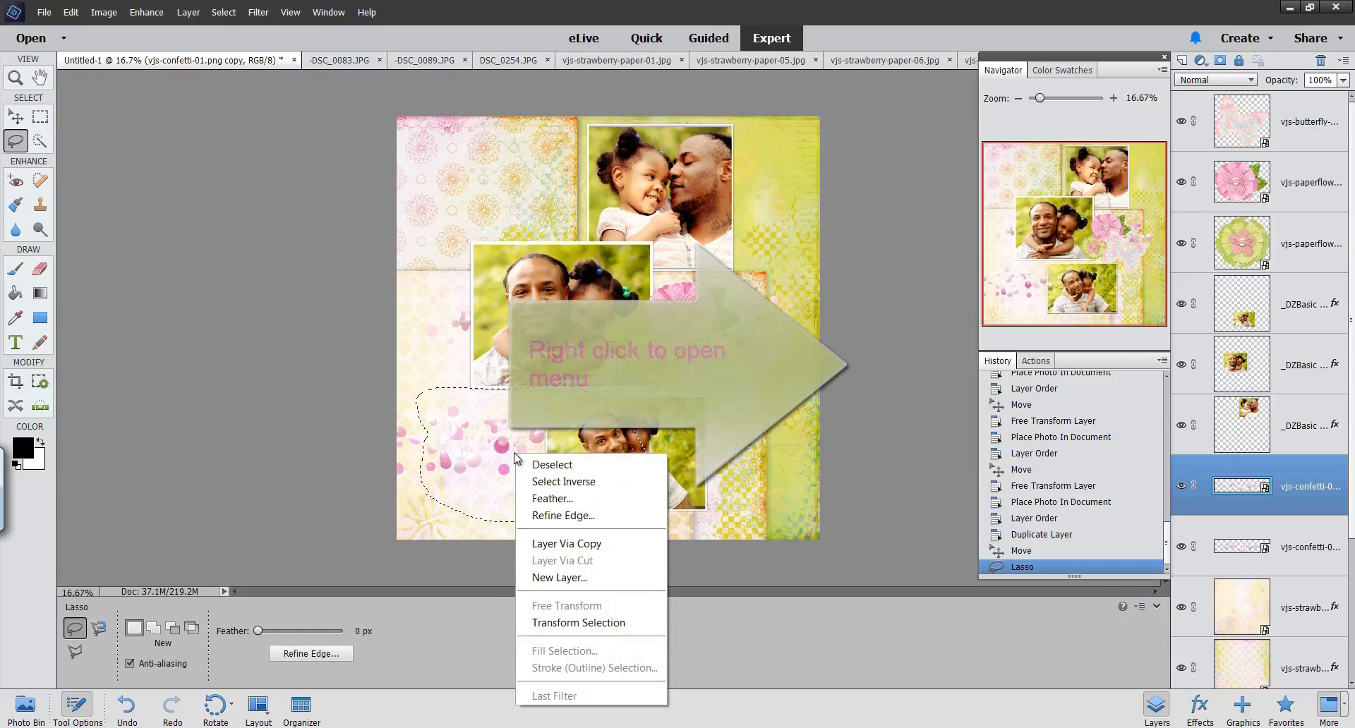
{"action": "left_click", "coordinate": [582, 544]}
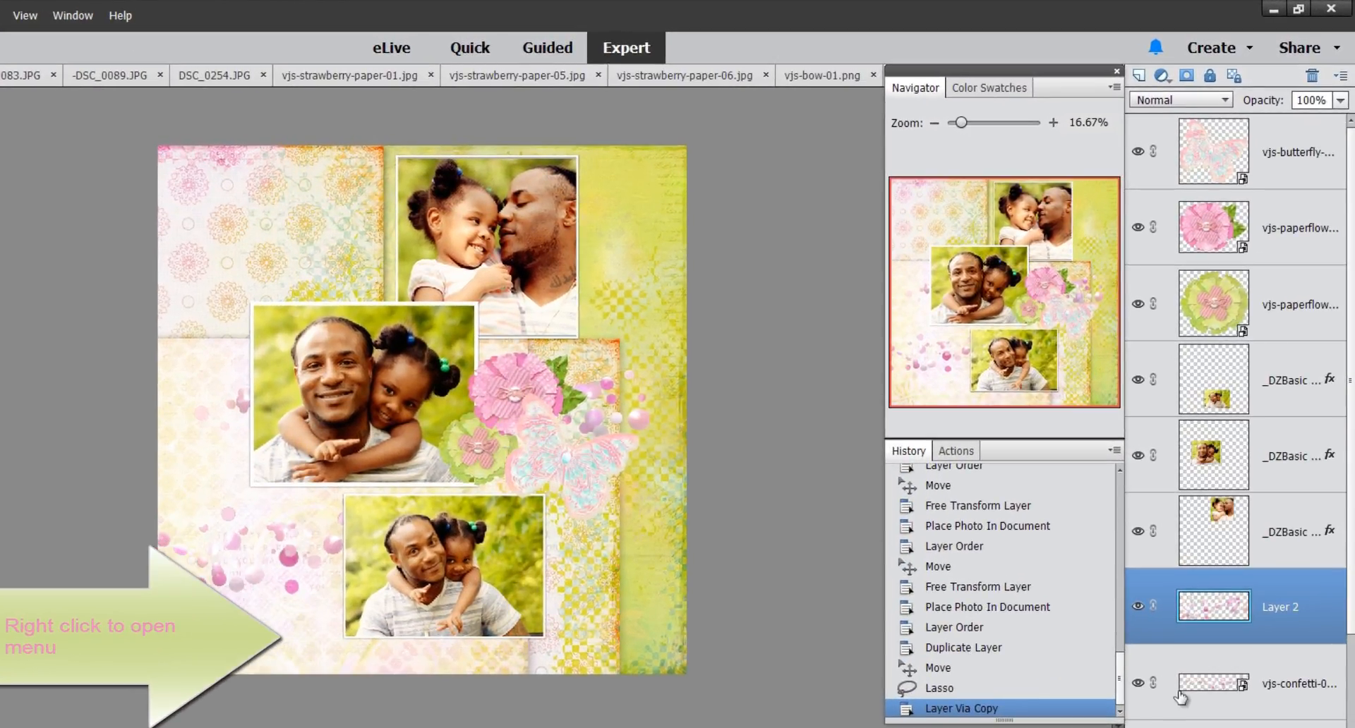
{"action": "left_click", "coordinate": [1139, 683]}
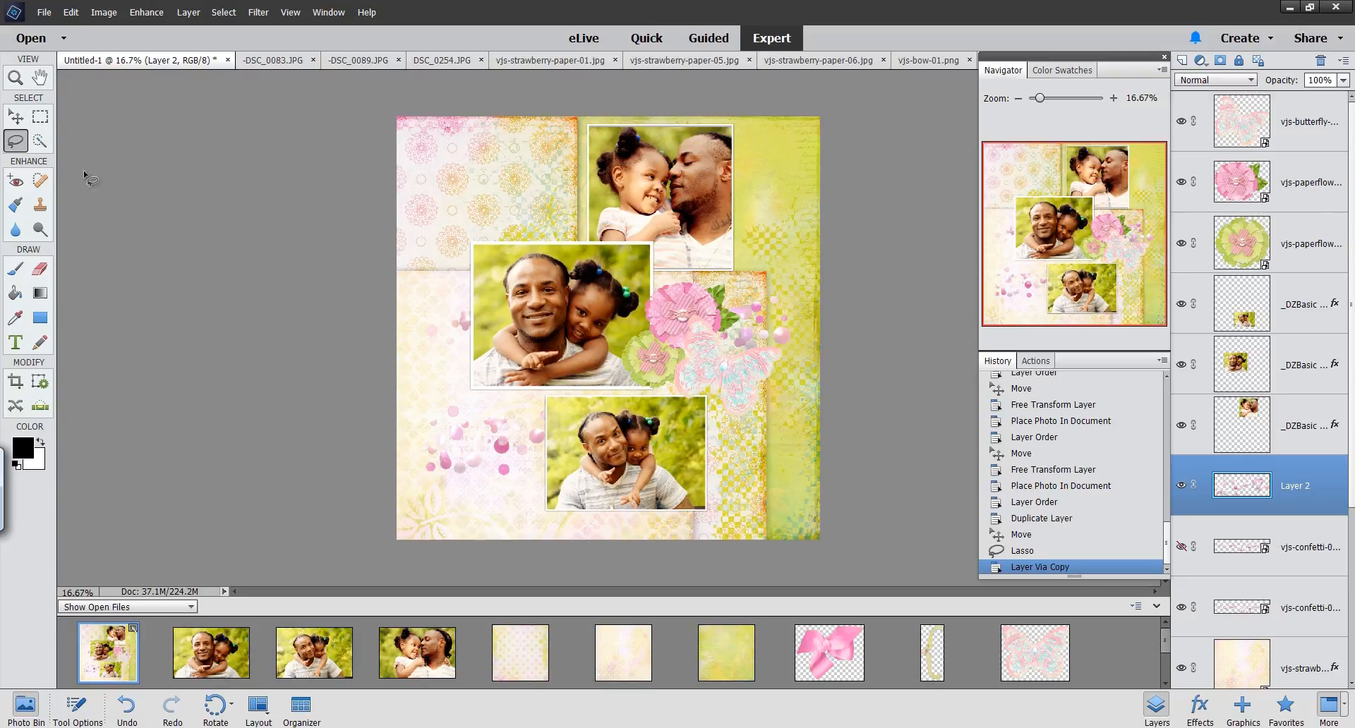
Rotate the copied confetti on Layer 2 by -13.57 degrees
{"action": "left_click", "coordinate": [16, 116]}
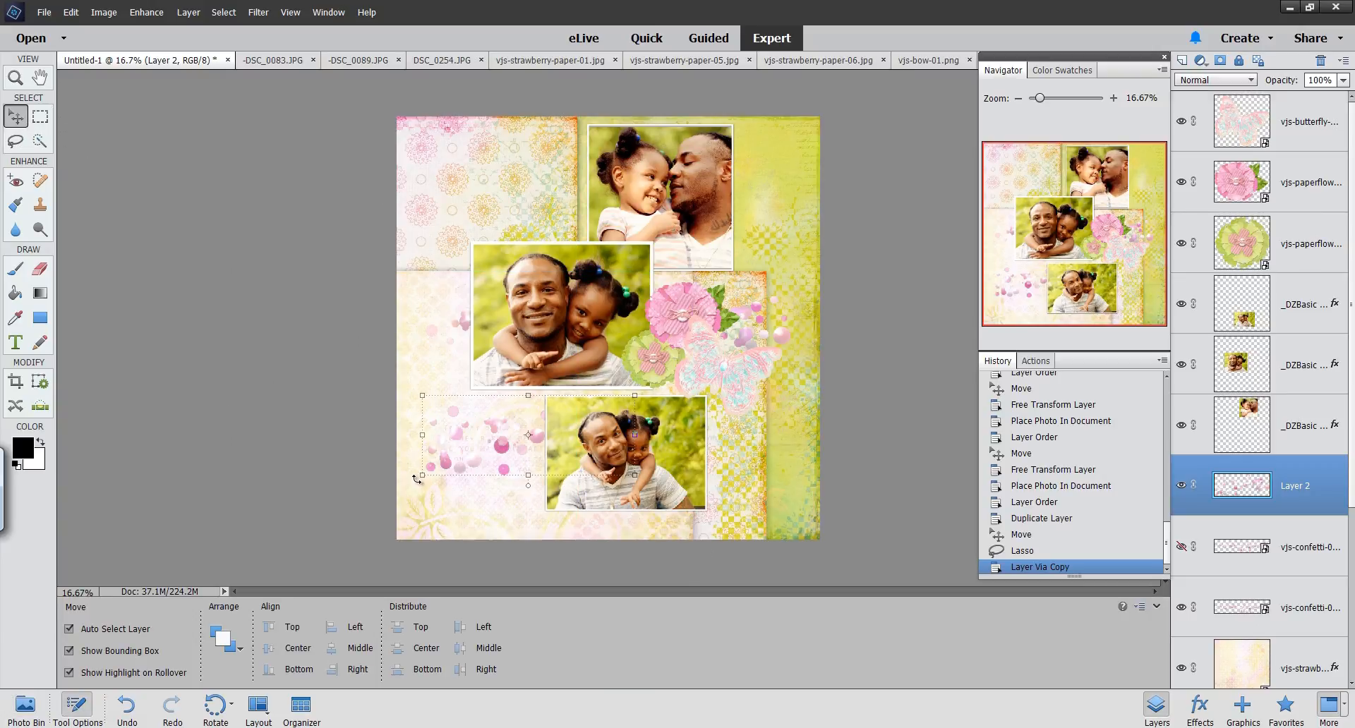
{"action": "left_click_drag", "start_coordinate": [417, 478], "coordinate": [441, 494]}
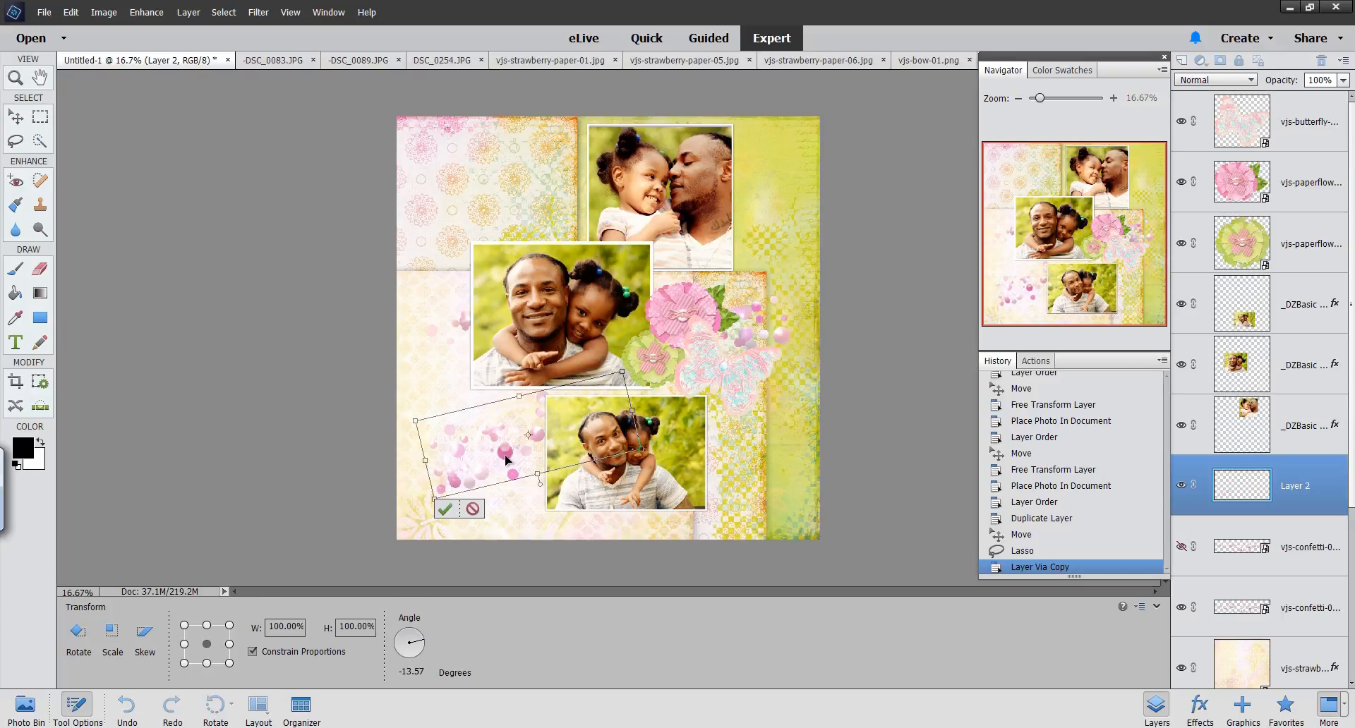
{"action": "key", "text": "Return"}
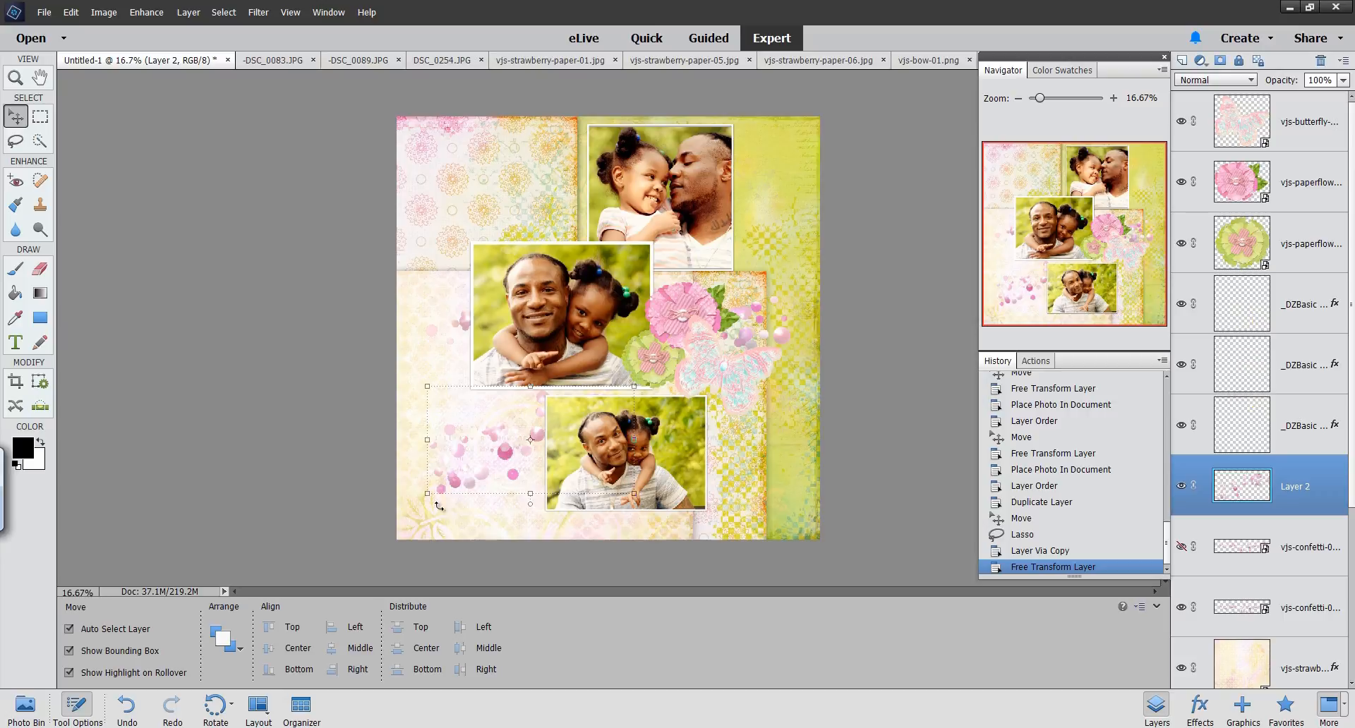
Duplicate the pink paper flower layer and move the copy onto the bottom photo's left edge
{"action": "left_click", "coordinate": [24, 708]}
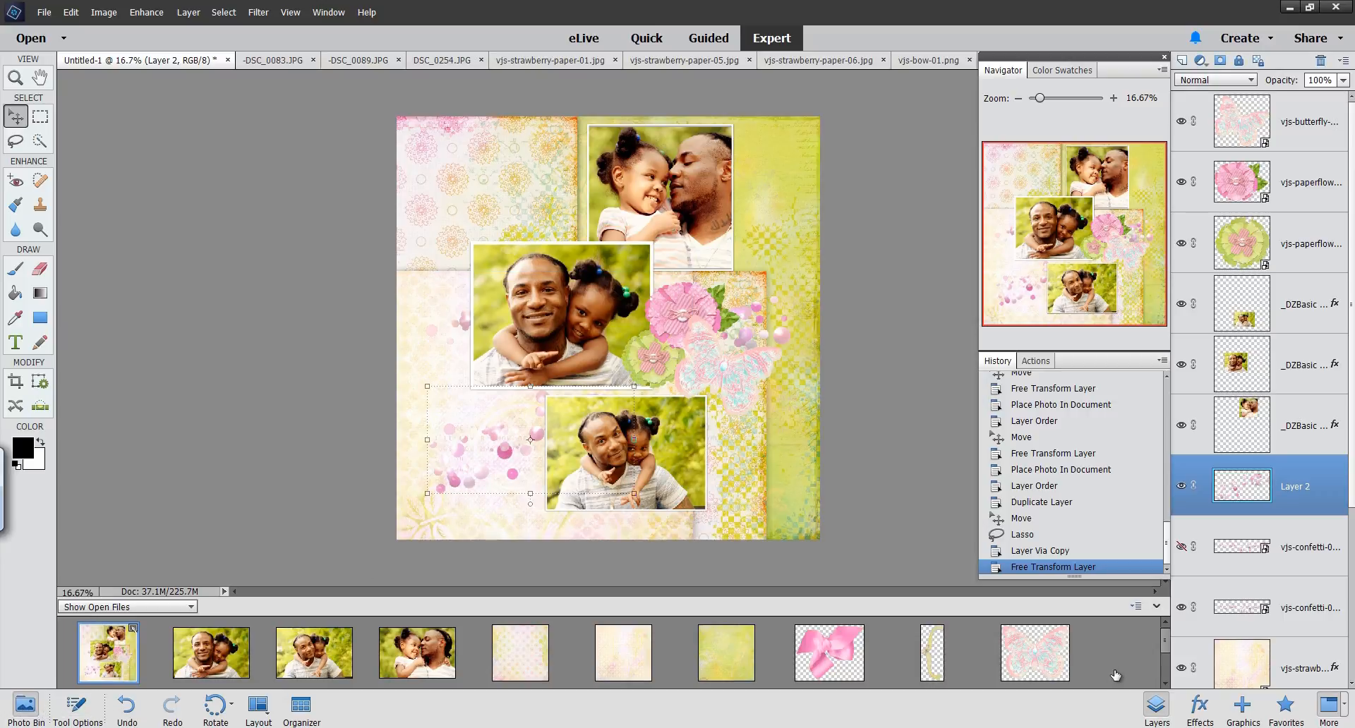
{"action": "left_click", "coordinate": [1298, 183]}
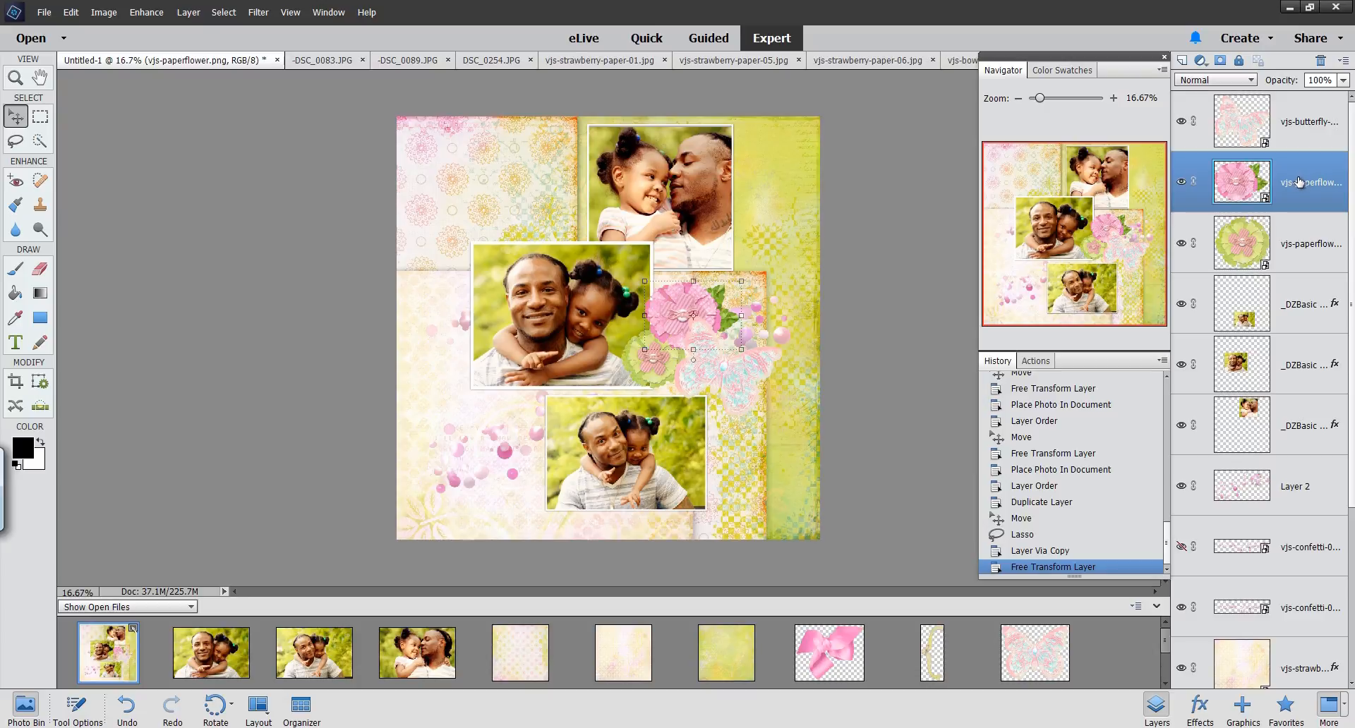
{"action": "right_click", "coordinate": [1299, 184]}
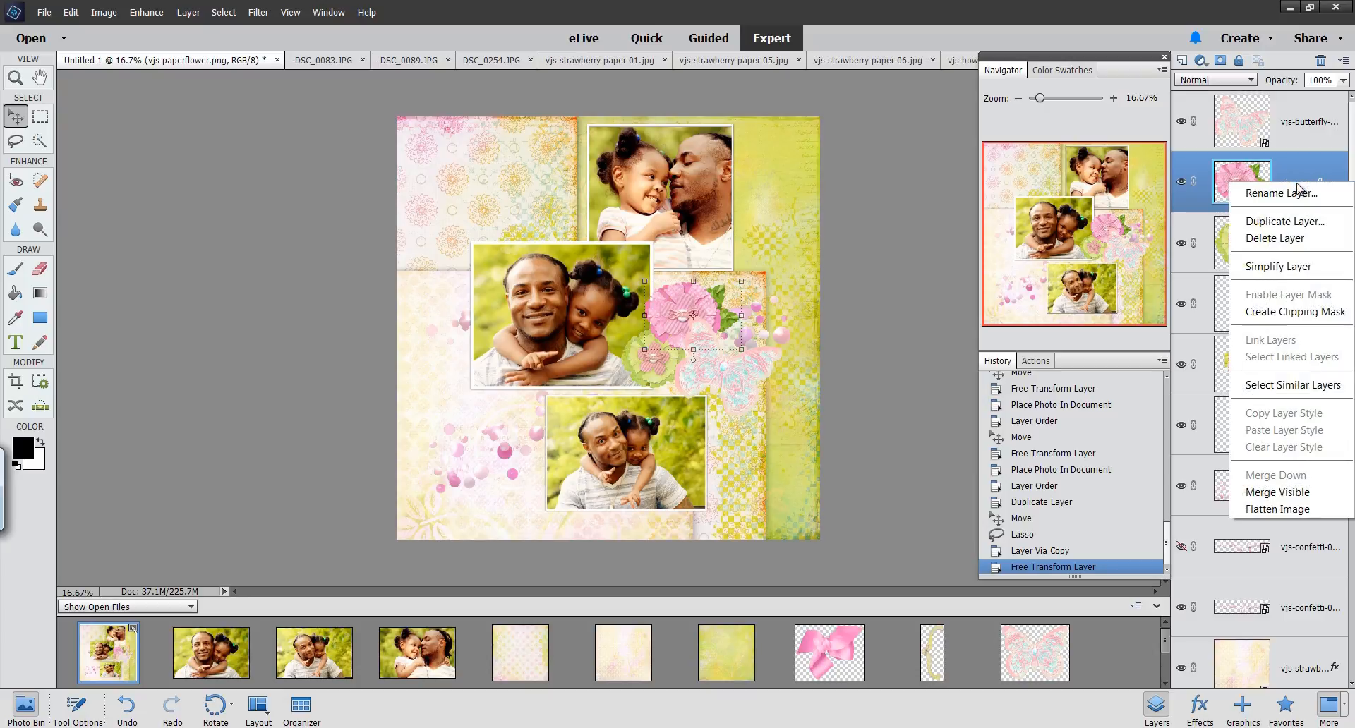
{"action": "left_click", "coordinate": [1293, 220]}
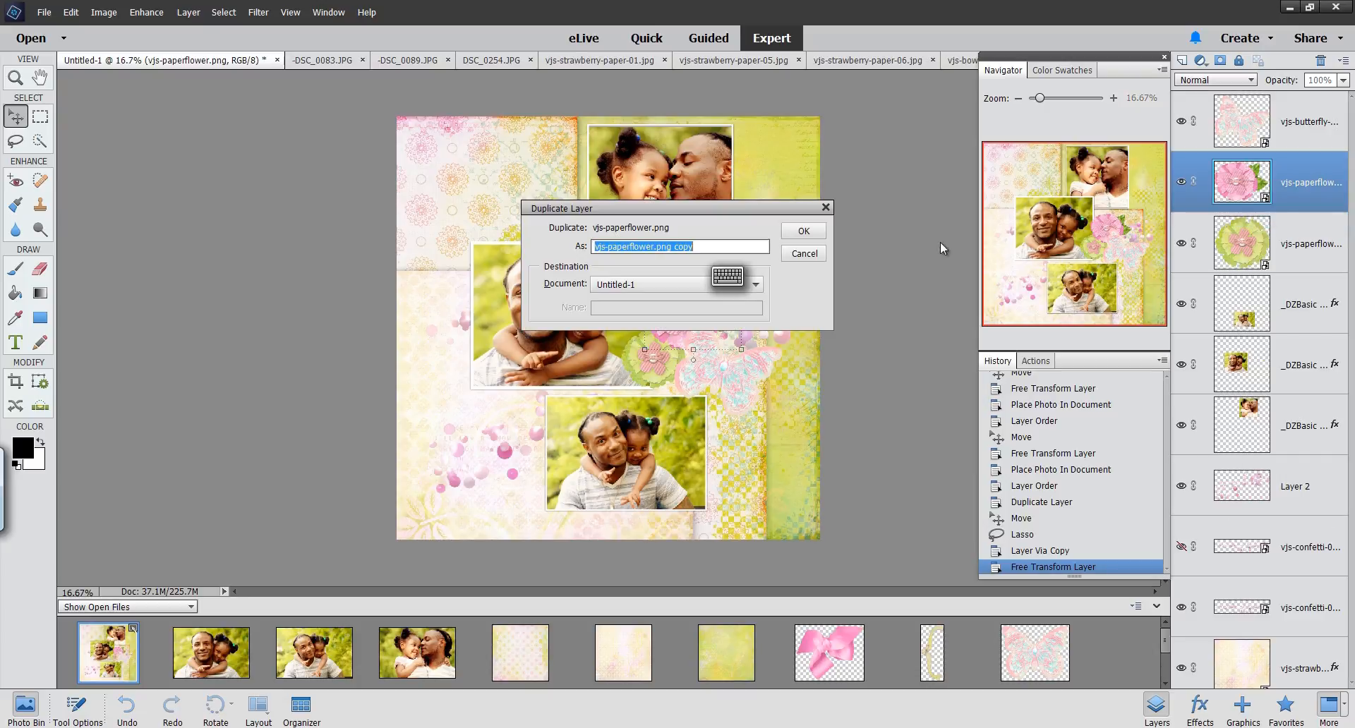
{"action": "left_click", "coordinate": [808, 234]}
{"action": "left_click_drag", "start_coordinate": [698, 319], "coordinate": [551, 435]}
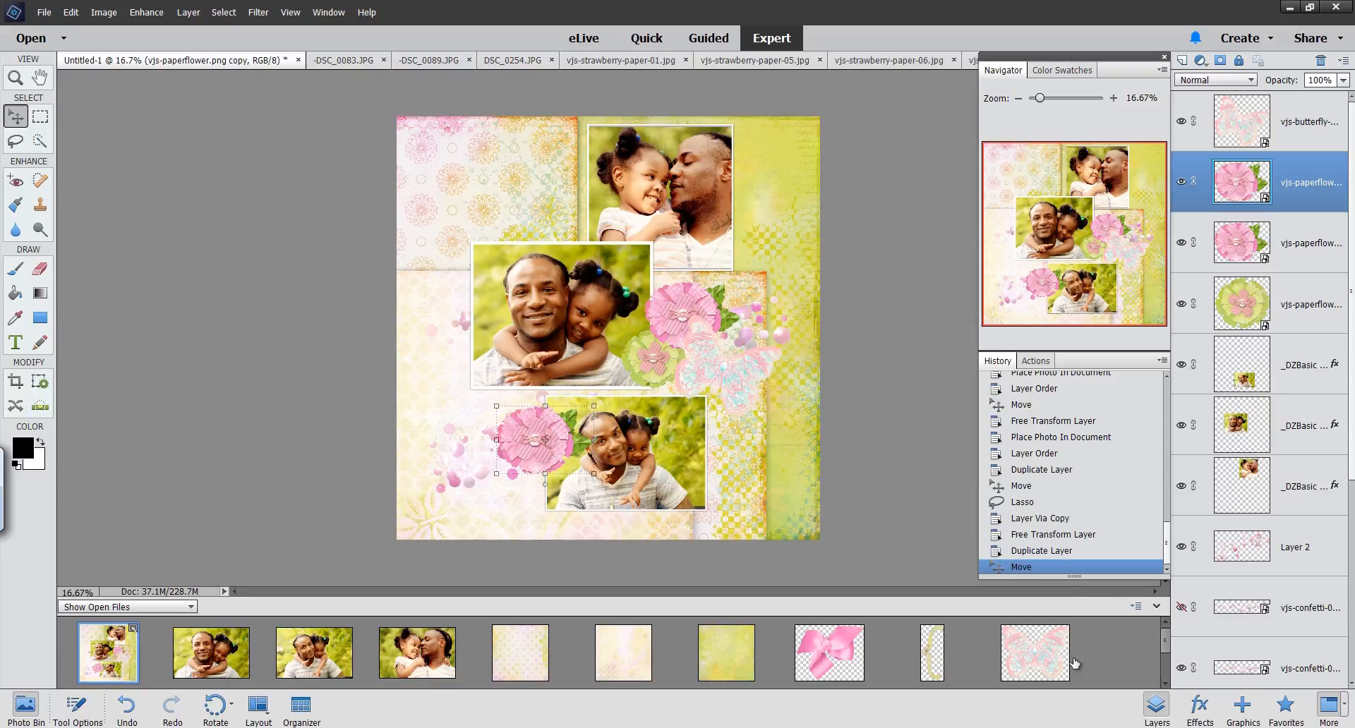
Add vjs-bracket-01.png beneath the pink flower layers, scaled to 46.23% and placed along the bottom photo's left edge
{"action": "left_click_drag", "start_coordinate": [934, 667], "coordinate": [539, 453]}
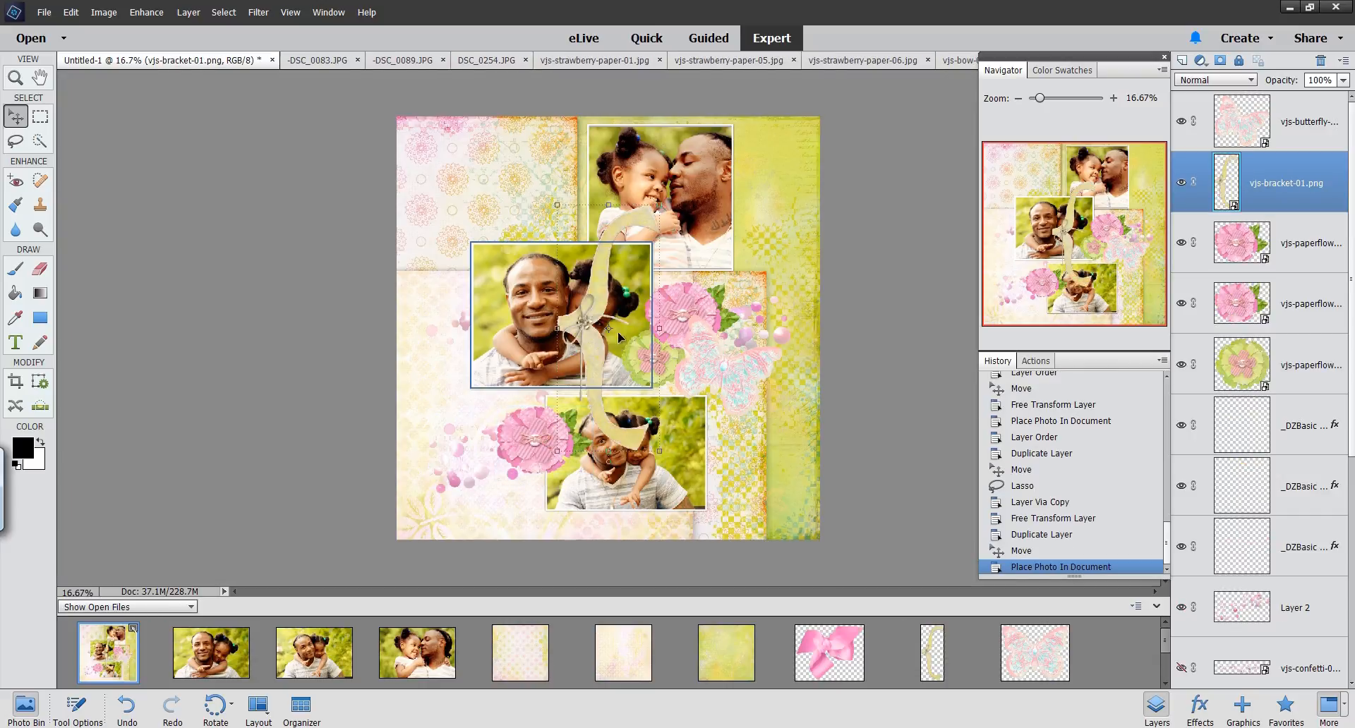
{"action": "left_click_drag", "start_coordinate": [1311, 194], "coordinate": [1283, 321]}
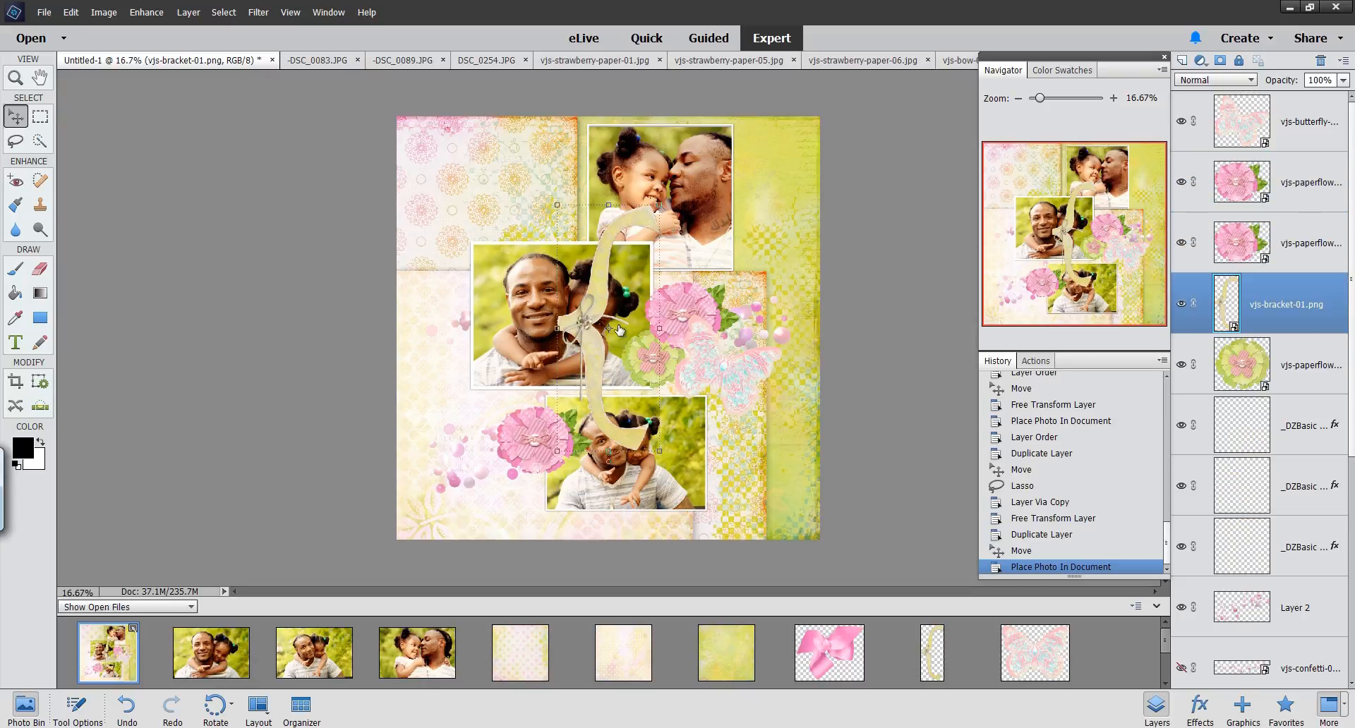
{"action": "left_click_drag", "start_coordinate": [600, 303], "coordinate": [553, 414]}
{"action": "left_click_drag", "start_coordinate": [615, 316], "coordinate": [539, 444]}
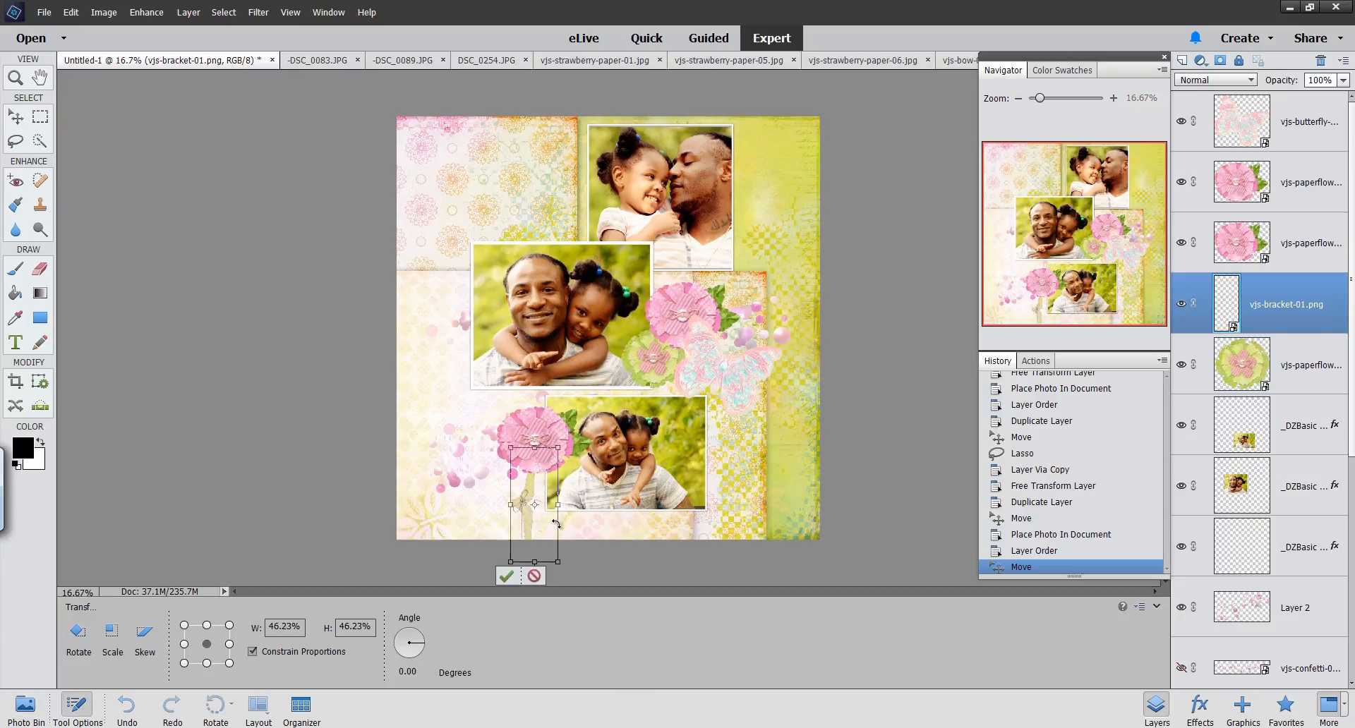
{"action": "left_click_drag", "start_coordinate": [530, 523], "coordinate": [541, 480]}
{"action": "left_click", "coordinate": [520, 536]}
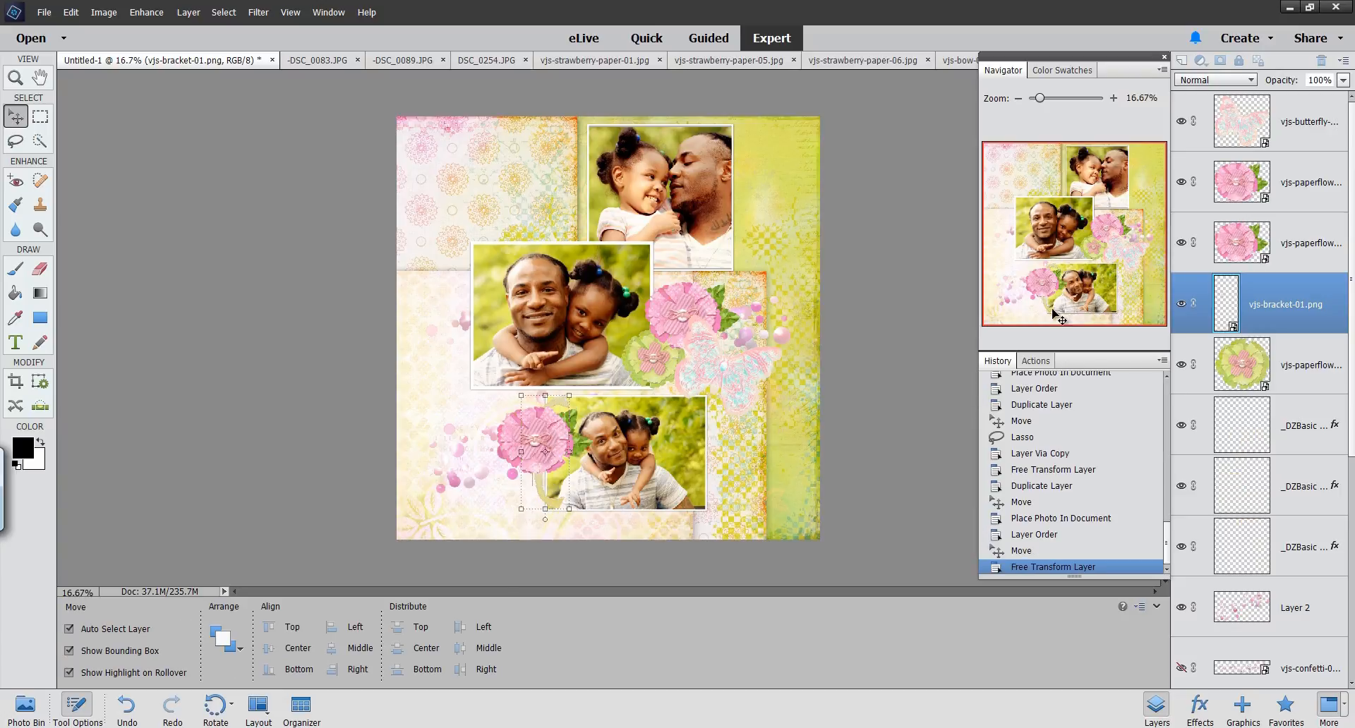
Shrink the duplicated pink flower to roughly half its size and center it on the bracket
{"action": "left_click", "coordinate": [1291, 247]}
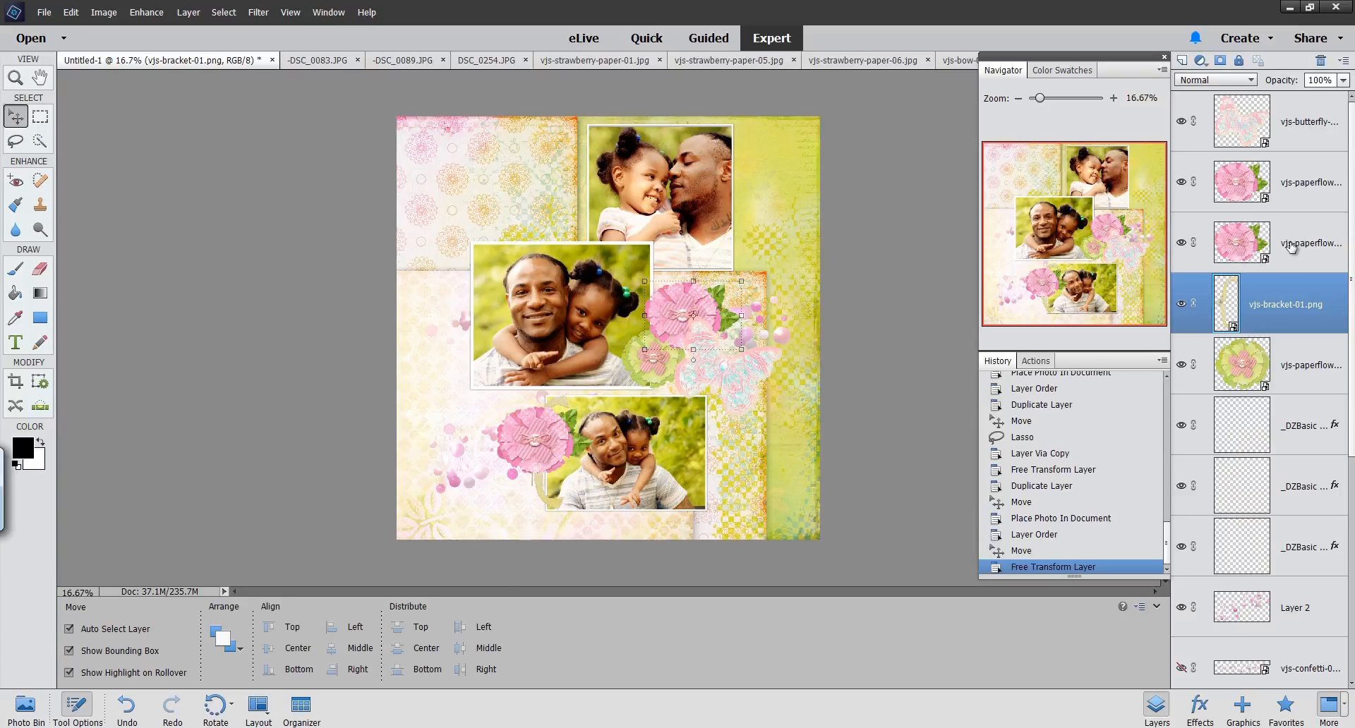
{"action": "left_click", "coordinate": [1289, 180]}
{"action": "left_click_drag", "start_coordinate": [595, 404], "coordinate": [545, 452]}
{"action": "left_click", "coordinate": [517, 486]}
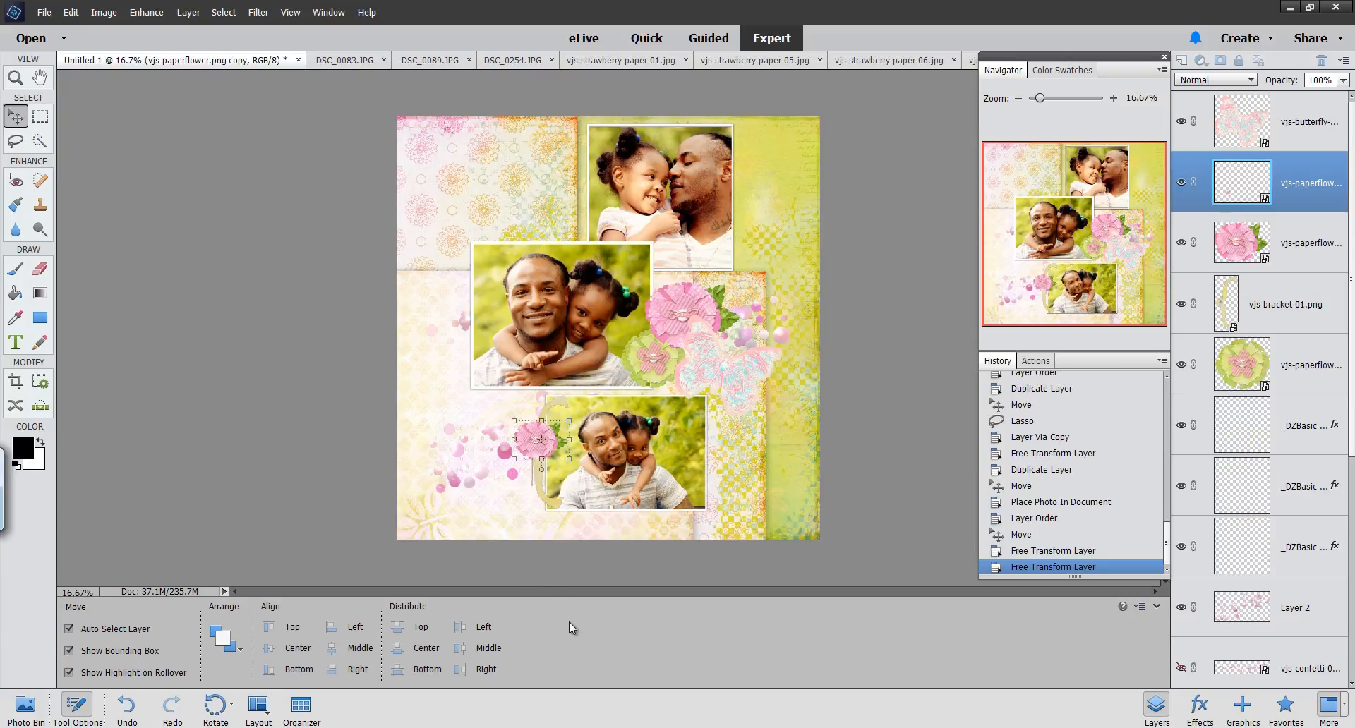
Add vjs-bow-01.png to the layout, bring its layer to the top of the stack, and place it over the large pink flower
{"action": "left_click", "coordinate": [25, 708]}
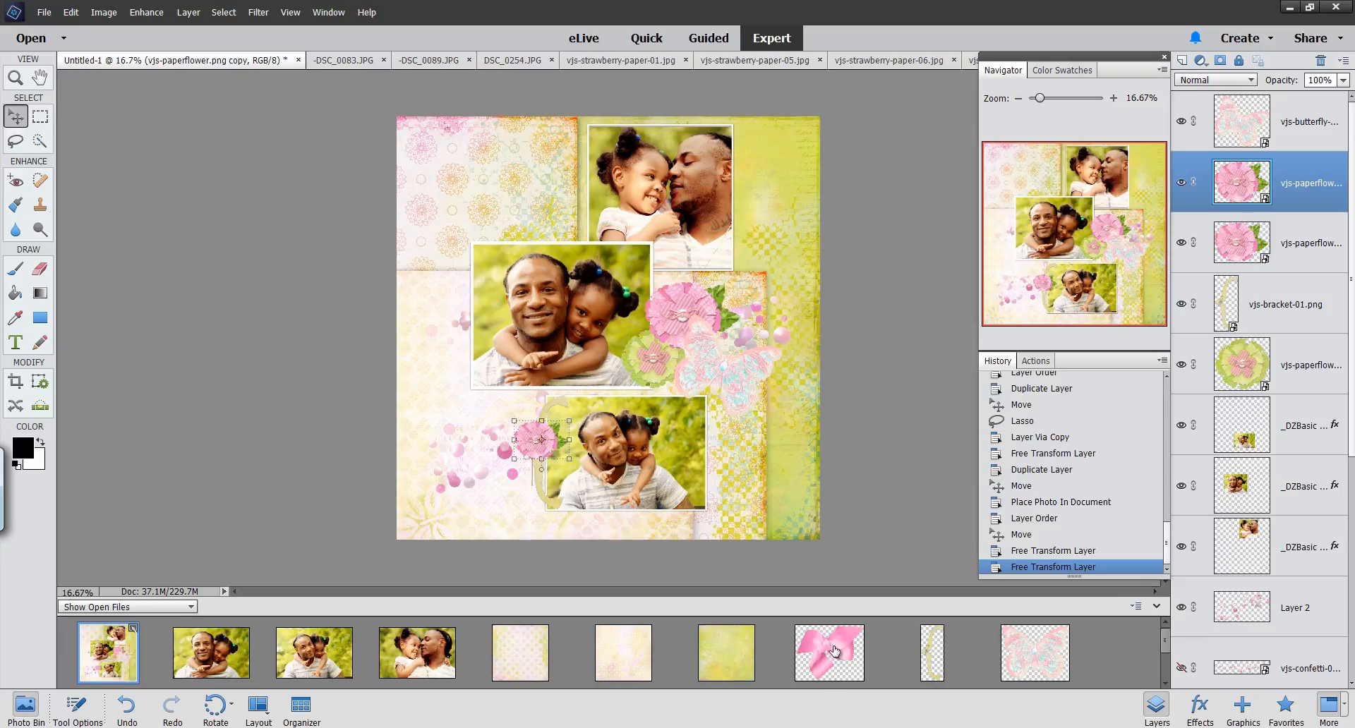
{"action": "left_click_drag", "start_coordinate": [831, 642], "coordinate": [689, 328]}
{"action": "left_click", "coordinate": [689, 327]}
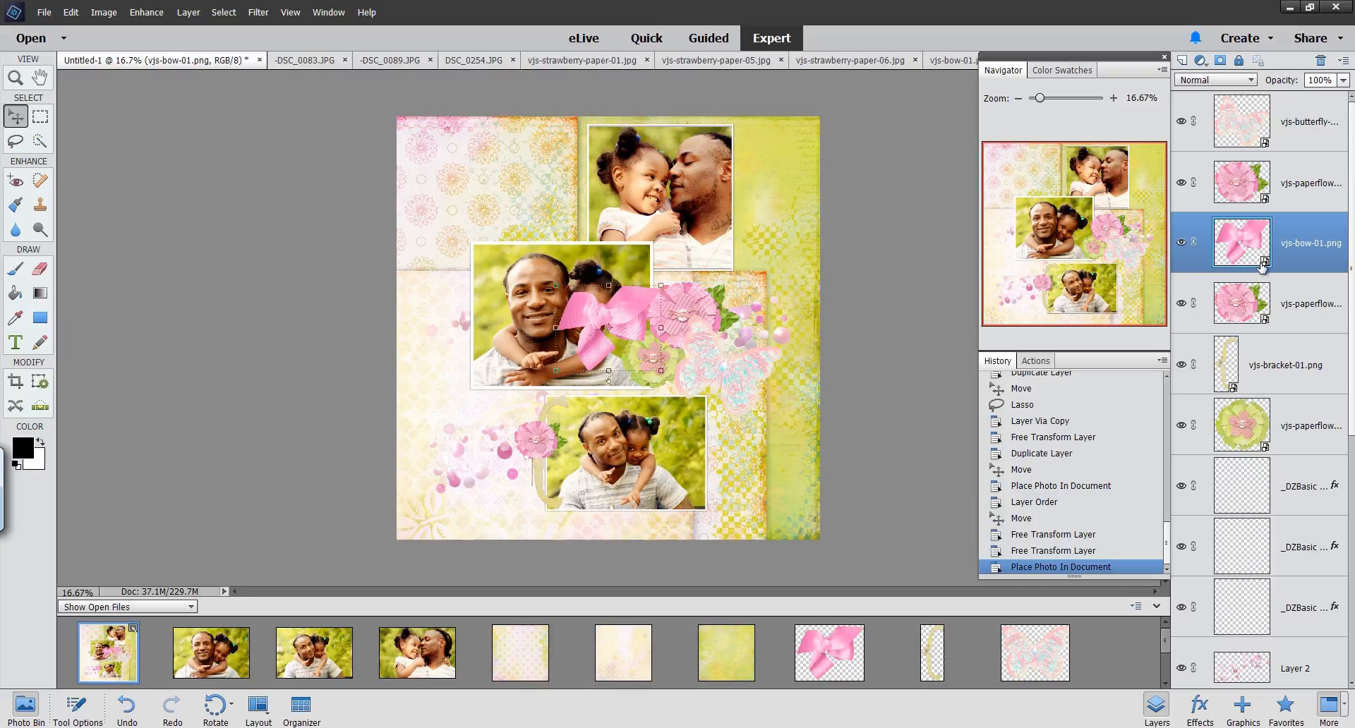
{"action": "left_click_drag", "start_coordinate": [1286, 225], "coordinate": [1277, 113]}
{"action": "left_click_drag", "start_coordinate": [637, 324], "coordinate": [705, 326]}
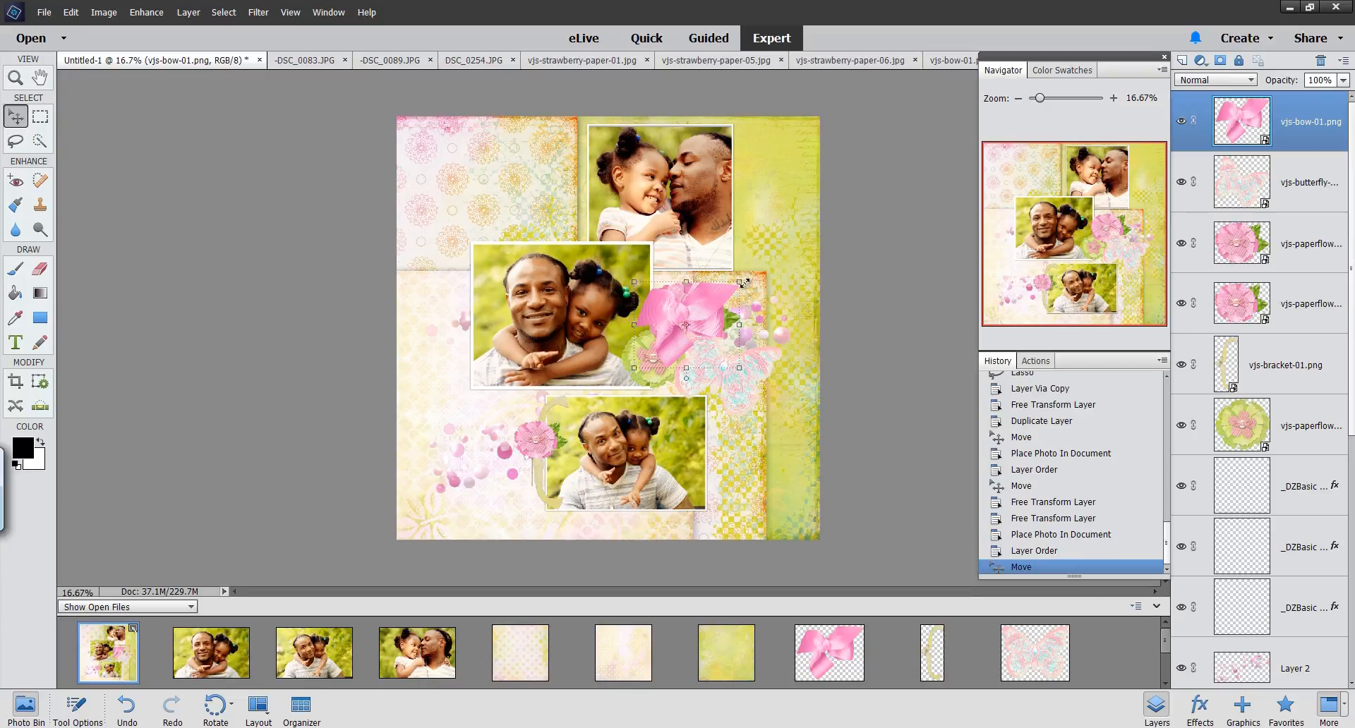
Shrink the bow to about two-thirds of its size and center it on the large pink flower
{"action": "left_click_drag", "start_coordinate": [743, 282], "coordinate": [704, 310]}
{"action": "left_click_drag", "start_coordinate": [684, 356], "coordinate": [701, 338]}
{"action": "left_click", "coordinate": [669, 377]}
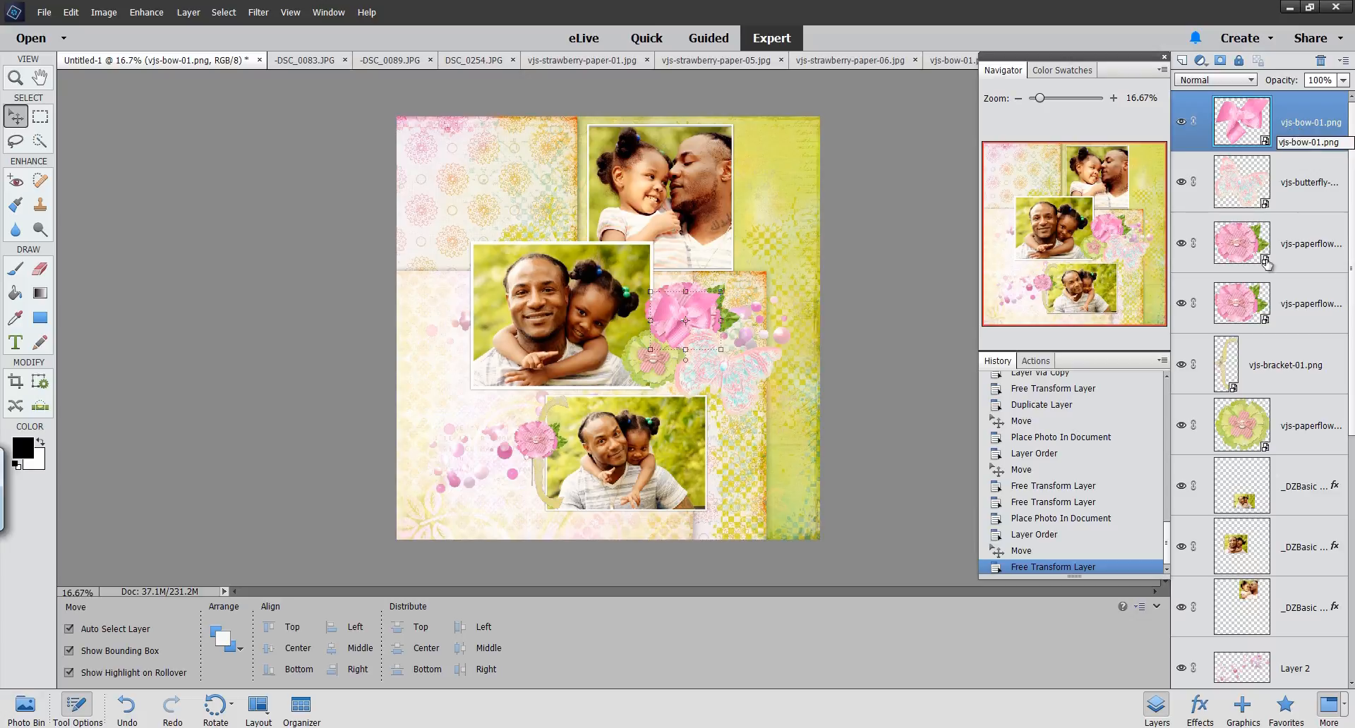
Give the bow the High drop shadow with shadow color #8a686f and 54% opacity
{"action": "left_click", "coordinate": [1199, 713]}
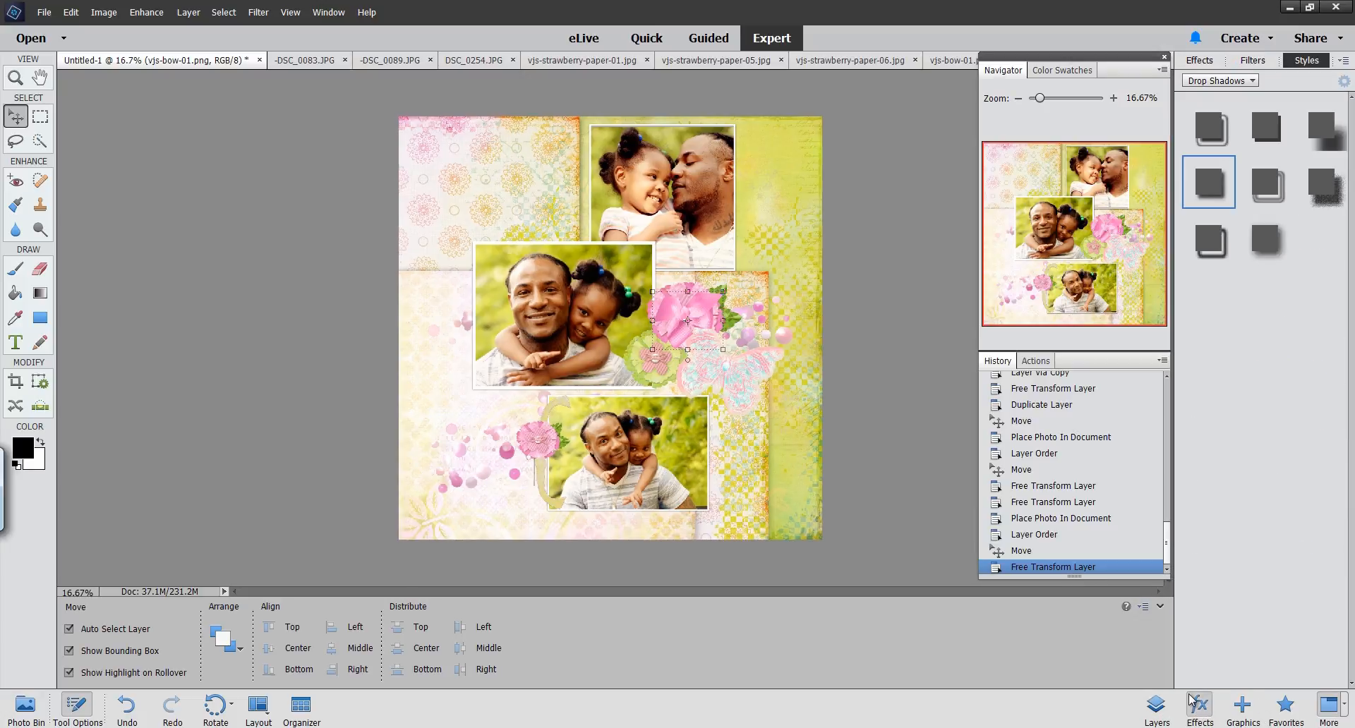
{"action": "left_click", "coordinate": [1320, 132]}
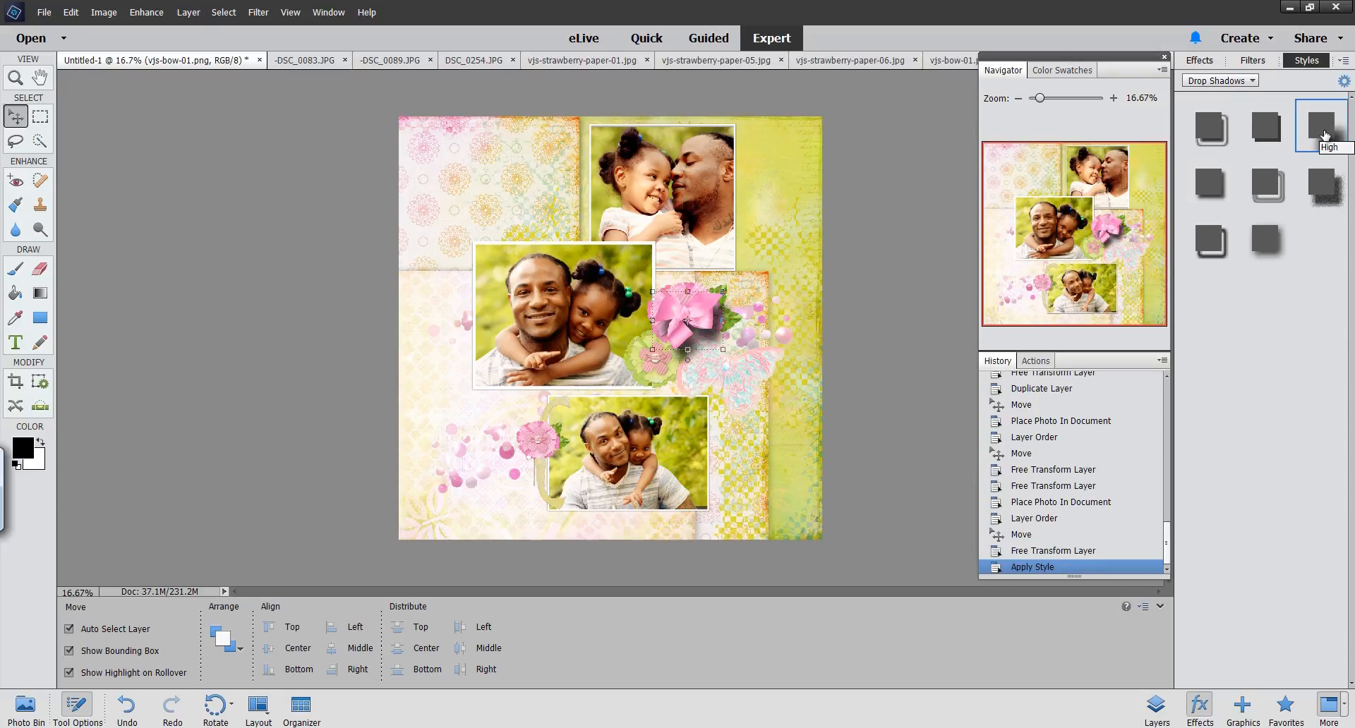
{"action": "left_click", "coordinate": [1344, 82]}
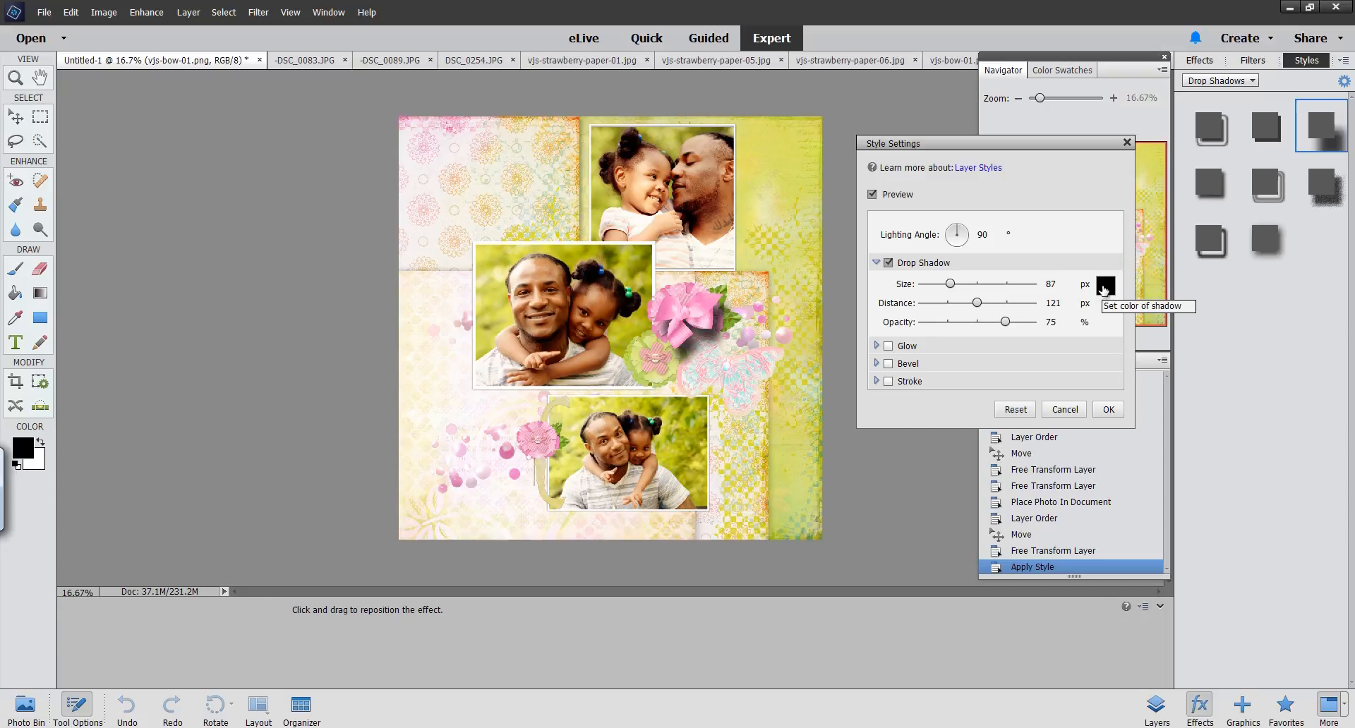
{"action": "left_click", "coordinate": [1104, 287]}
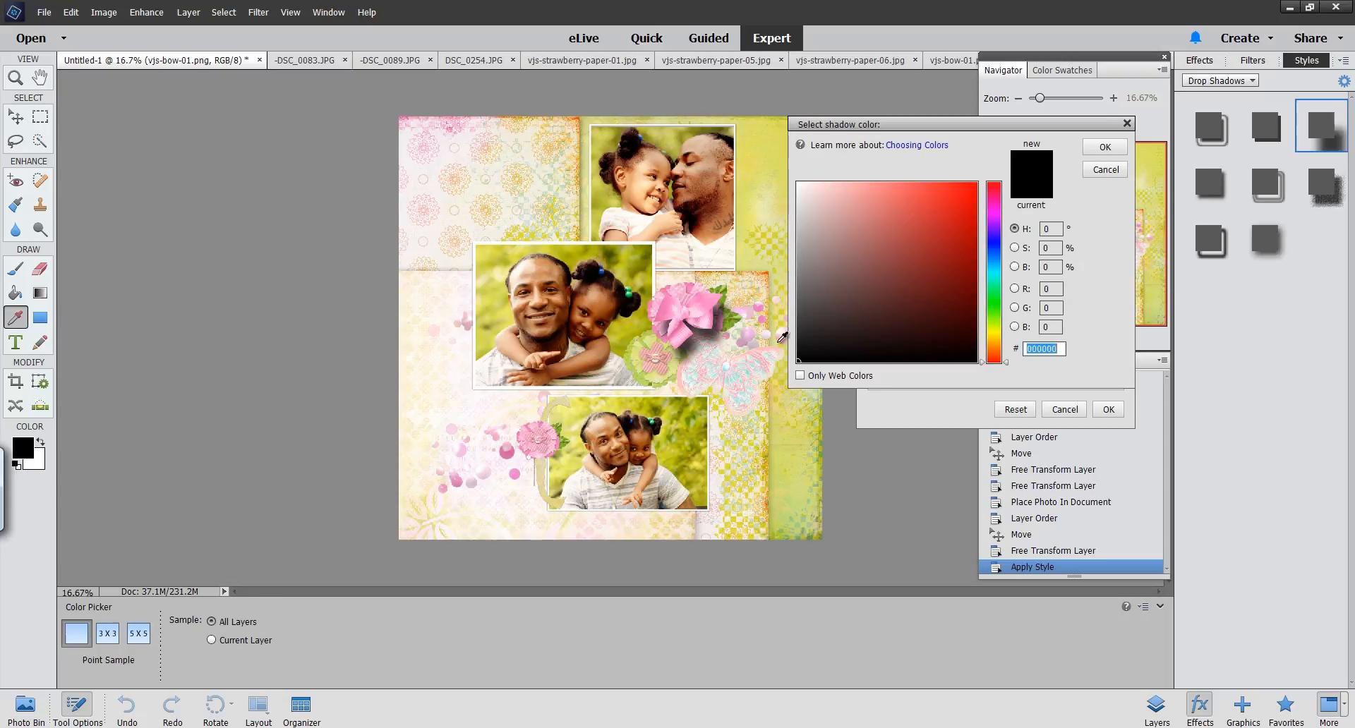
{"action": "left_click", "coordinate": [708, 348]}
{"action": "left_click", "coordinate": [854, 287]}
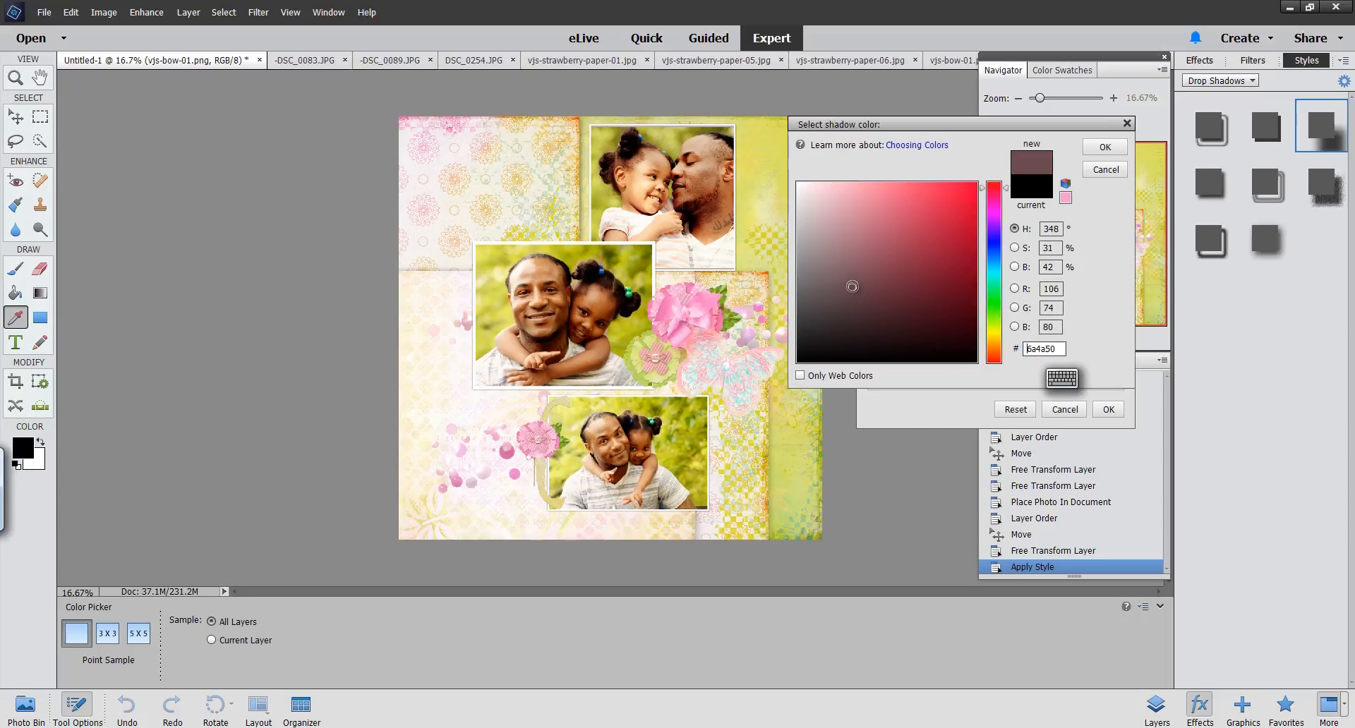
{"action": "left_click_drag", "start_coordinate": [852, 286], "coordinate": [836, 261]}
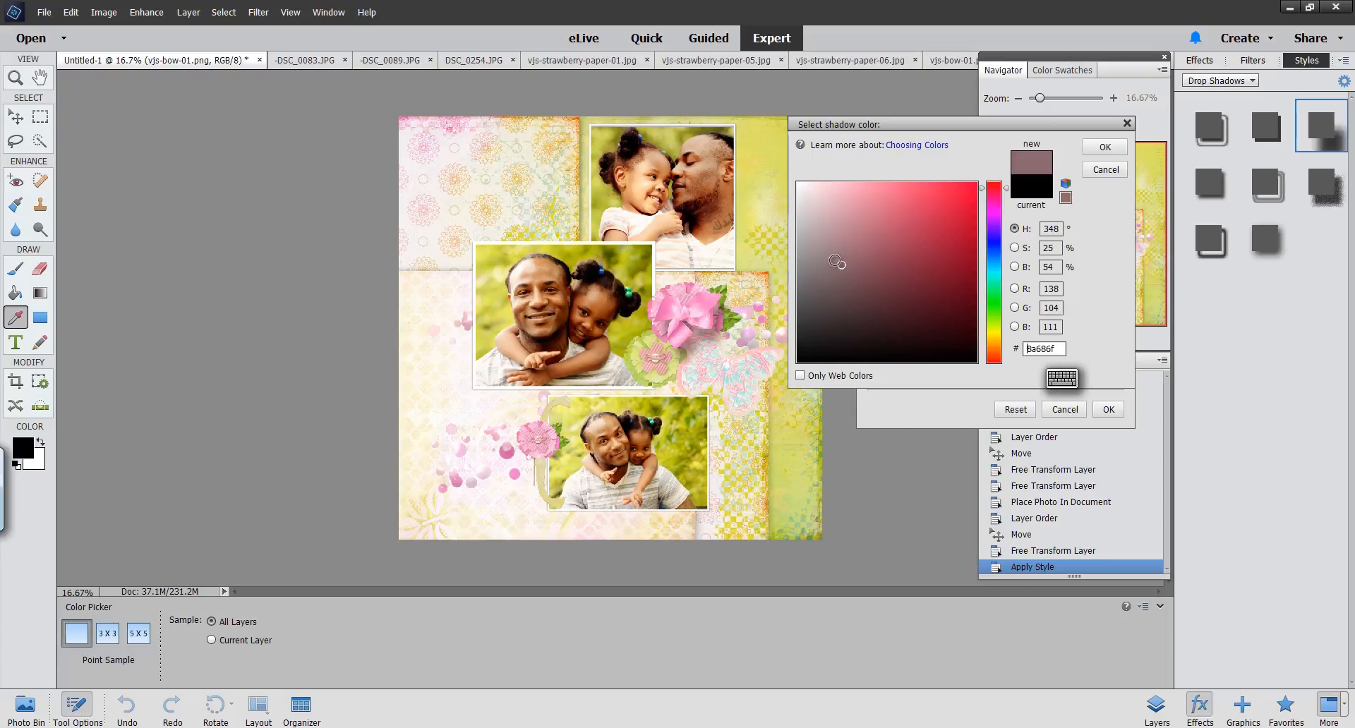
{"action": "left_click", "coordinate": [1106, 146]}
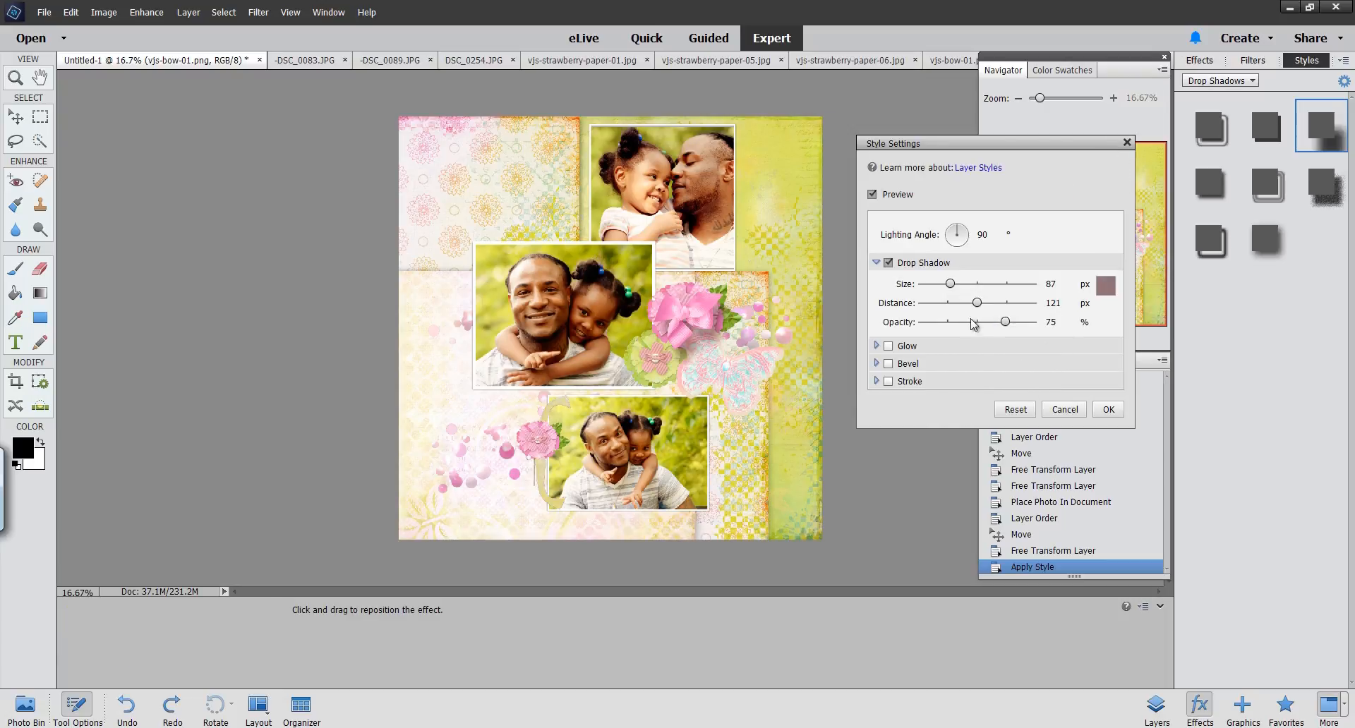
{"action": "left_click_drag", "start_coordinate": [1001, 325], "coordinate": [985, 328]}
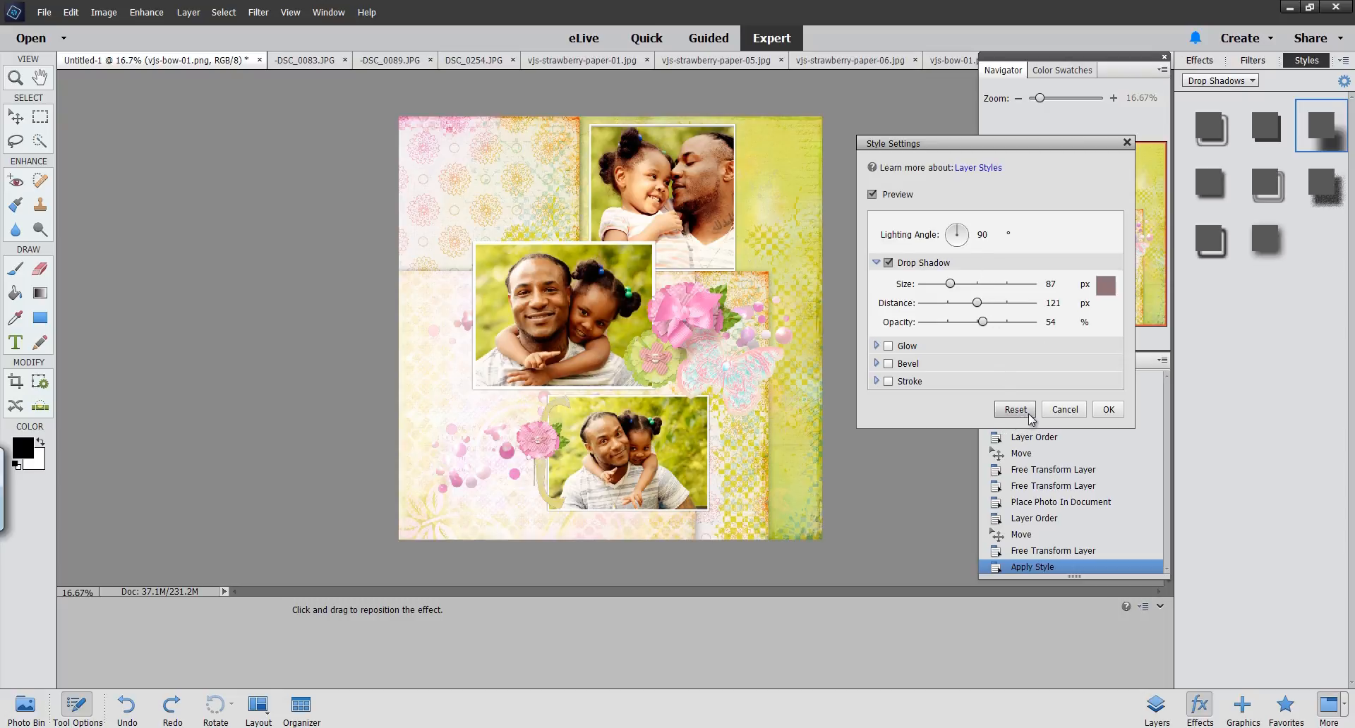
{"action": "left_click", "coordinate": [1109, 411]}
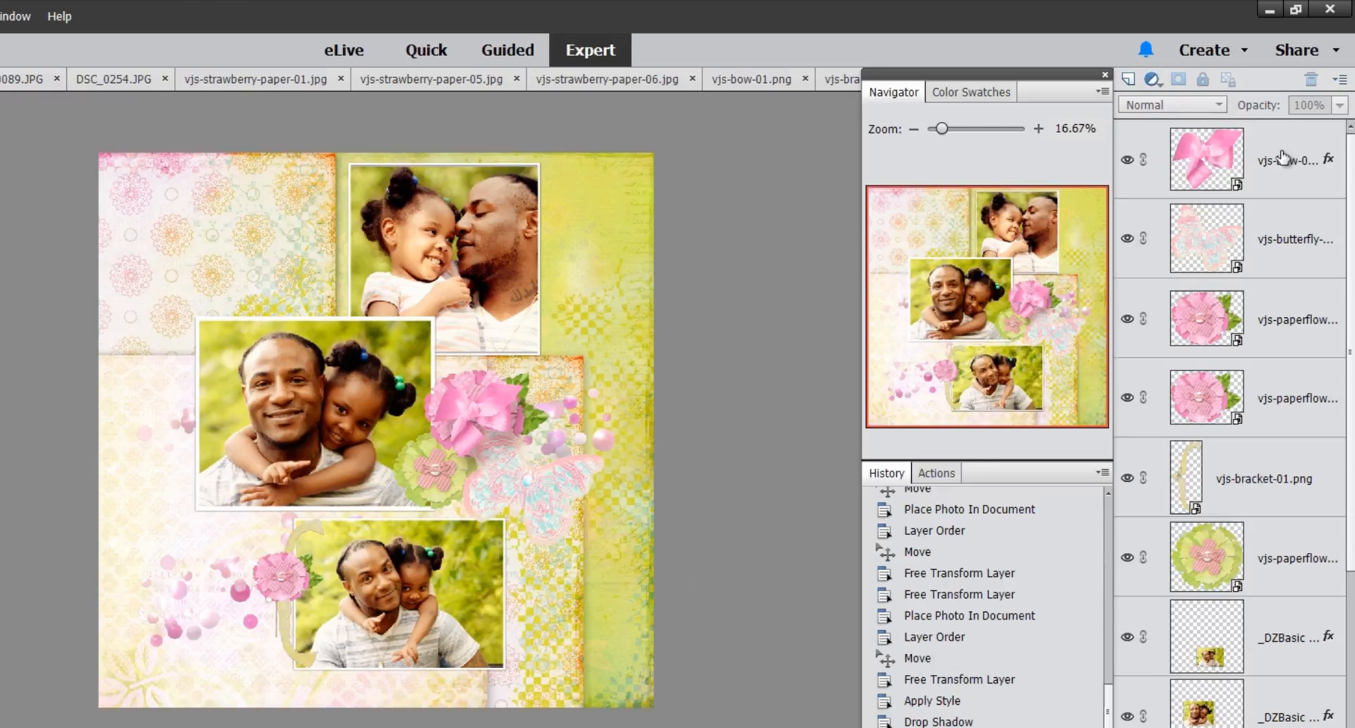
Copy the bow's layer style and paste it onto every layer from the bow down to the green paper flower
{"action": "left_click", "coordinate": [1283, 154]}
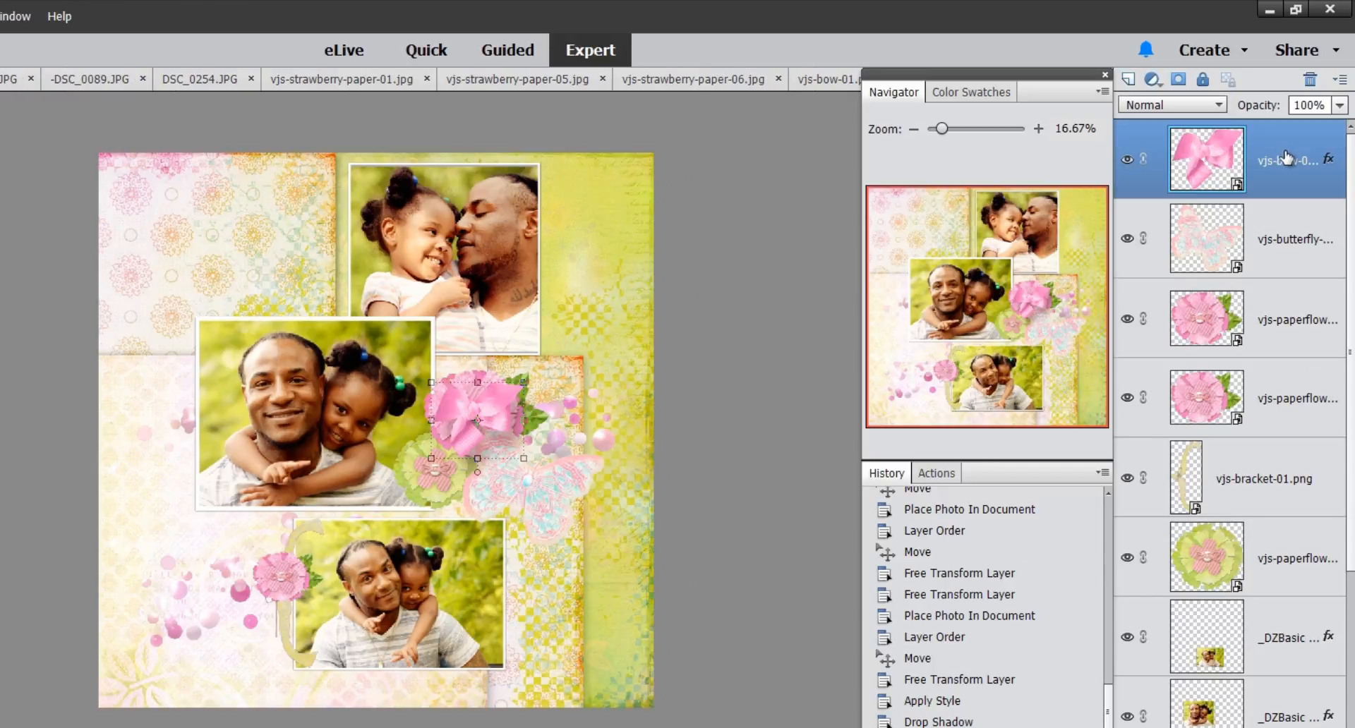
{"action": "right_click", "coordinate": [1282, 151]}
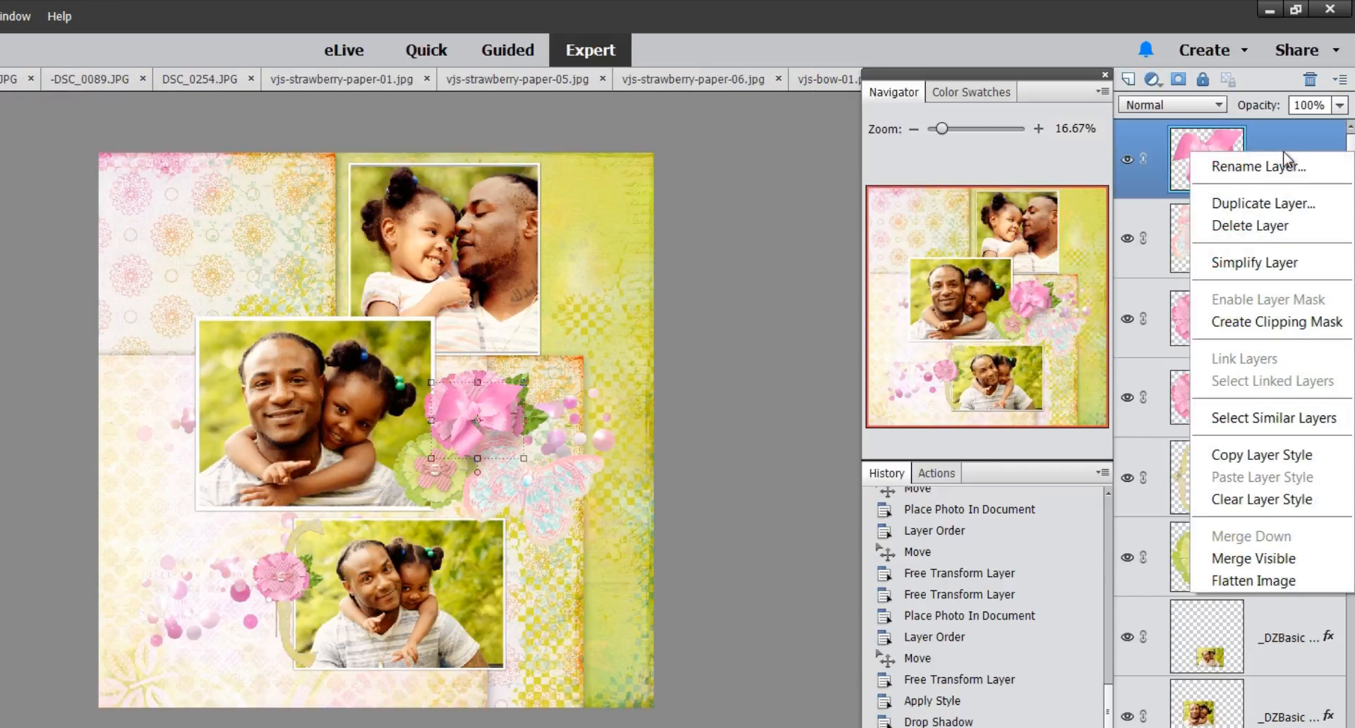
{"action": "left_click", "coordinate": [1256, 418]}
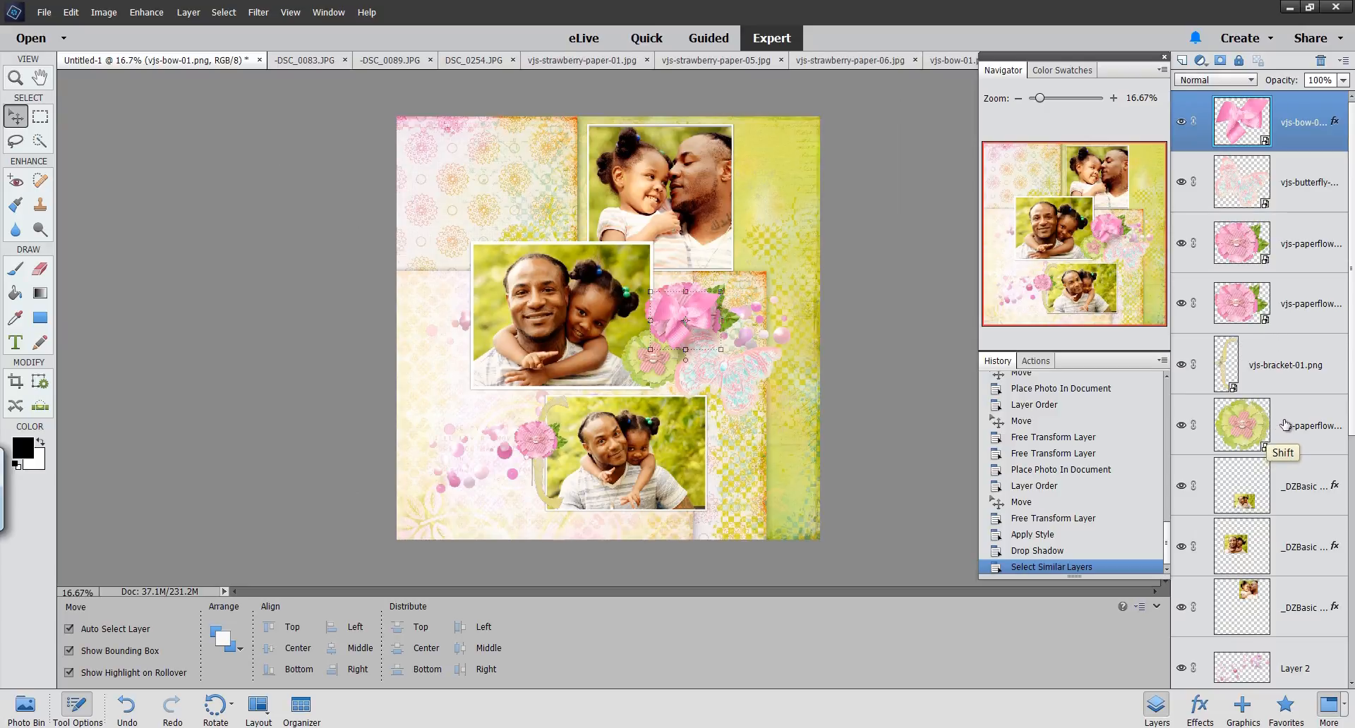
{"action": "left_click", "coordinate": [1291, 422], "text": "shift"}
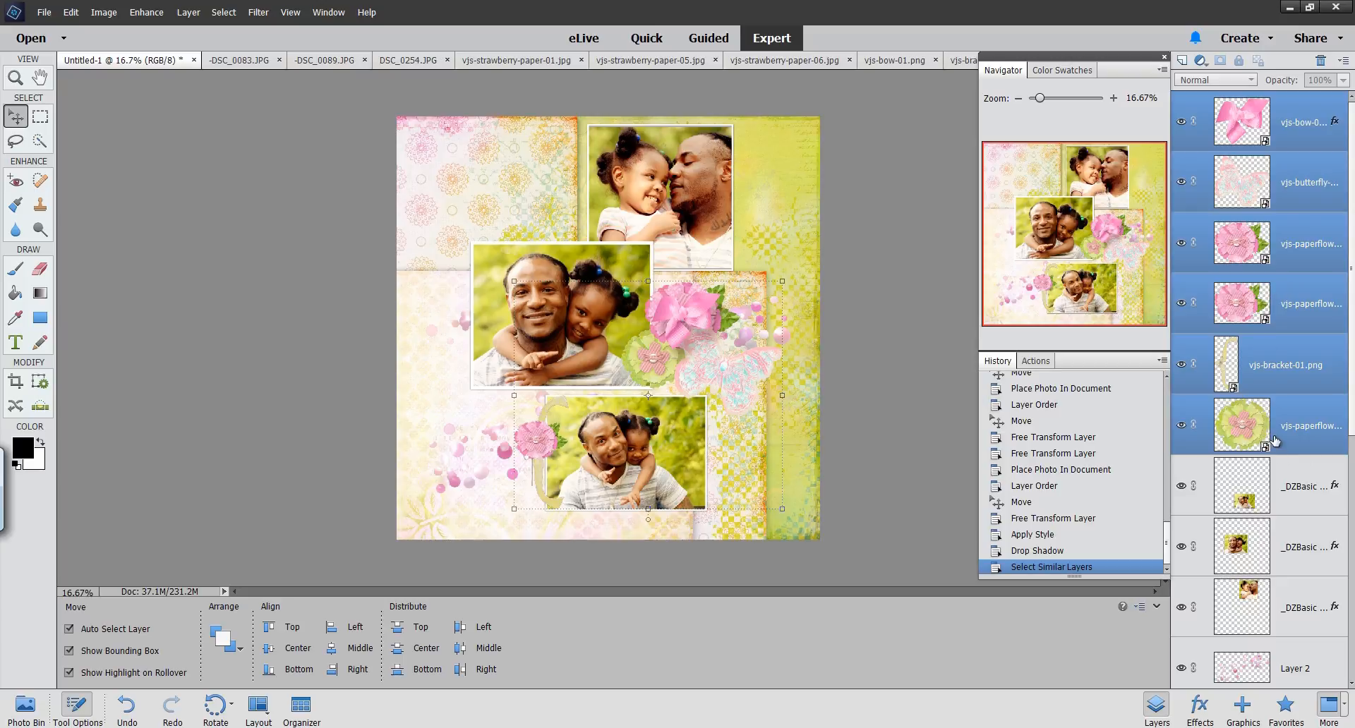
{"action": "right_click", "coordinate": [1292, 431]}
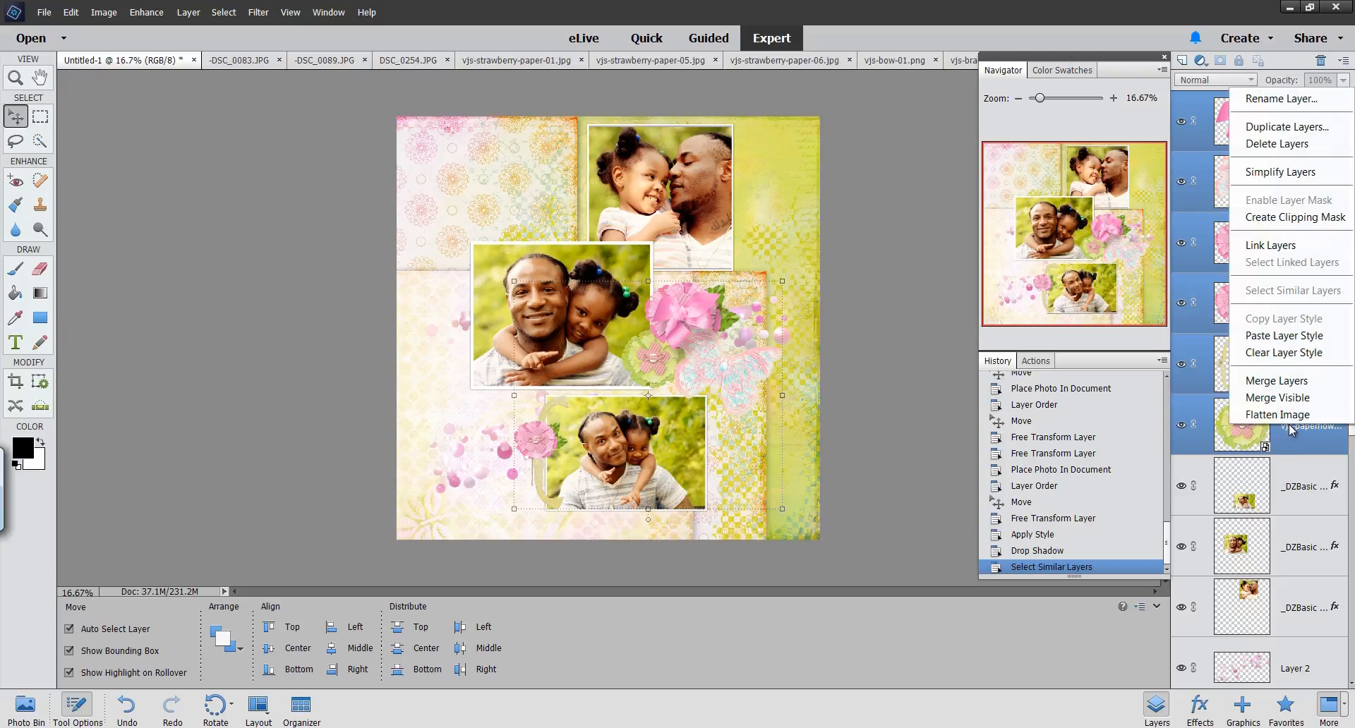
{"action": "left_click", "coordinate": [1288, 336]}
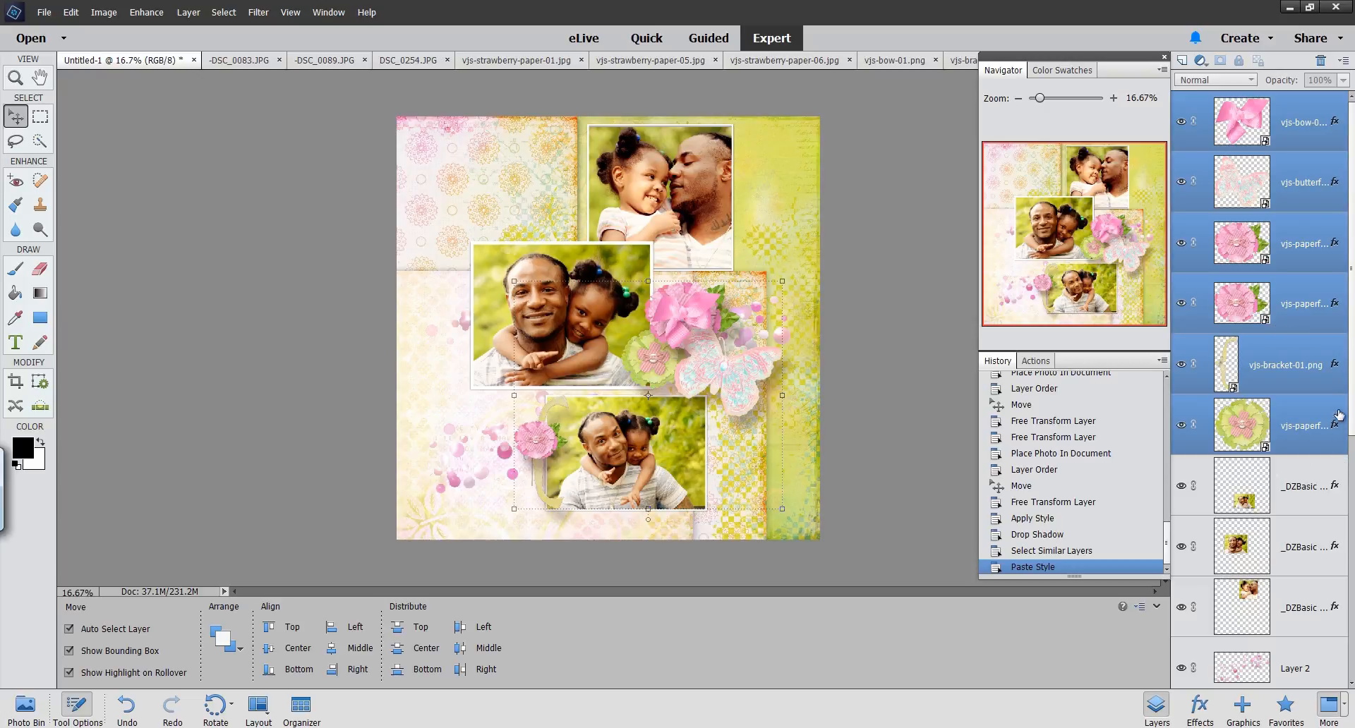
Paste the copied shadow style onto Layer 2 and the visible vjs-confetti layer together
{"action": "scroll", "coordinate": [1284, 472], "scroll_direction": "down", "scroll_amount": 5}
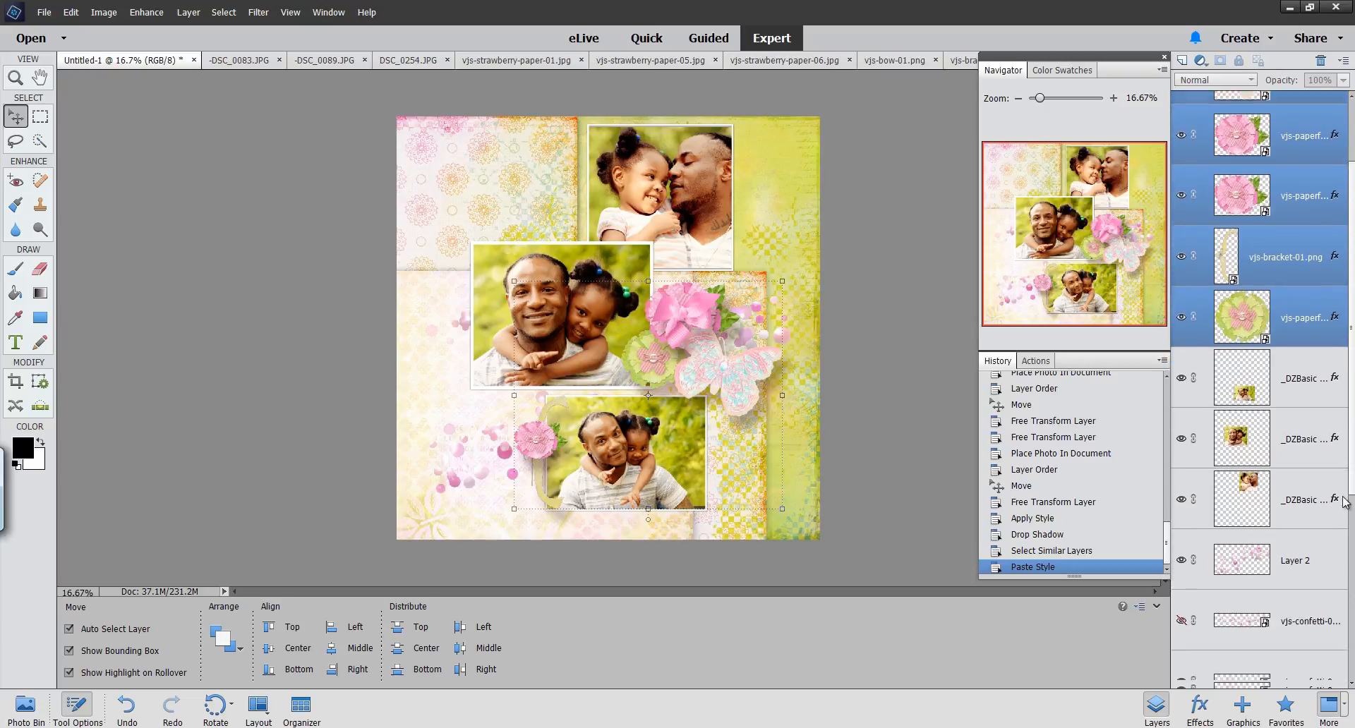
{"action": "left_click", "coordinate": [1284, 471]}
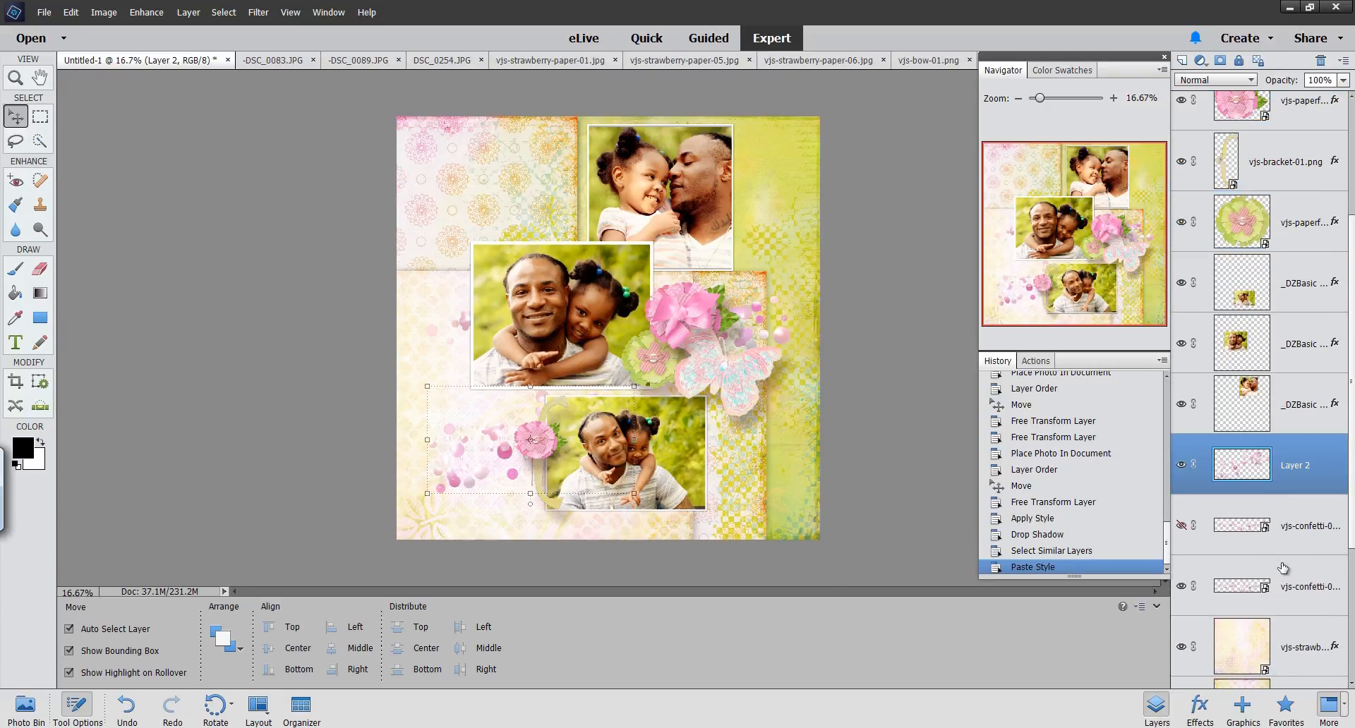
{"action": "left_click", "coordinate": [1295, 584], "text": "ctrl"}
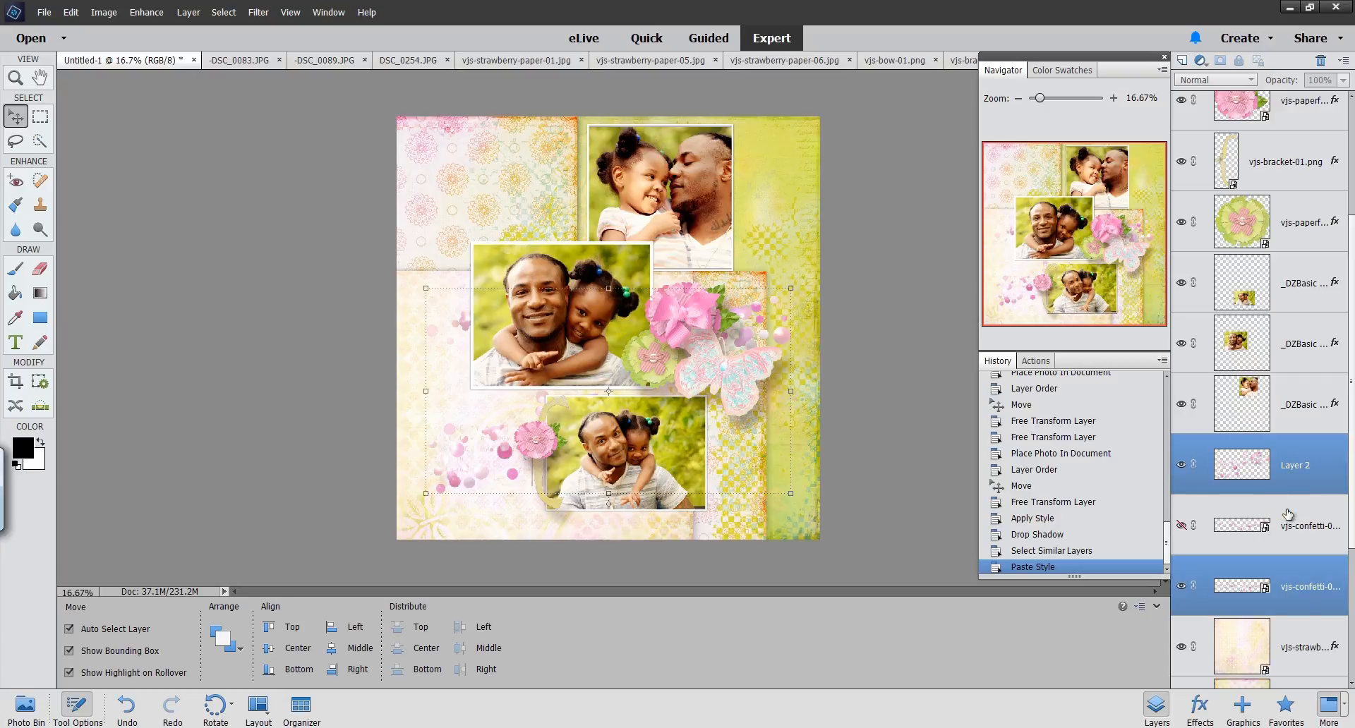
{"action": "right_click", "coordinate": [1289, 591]}
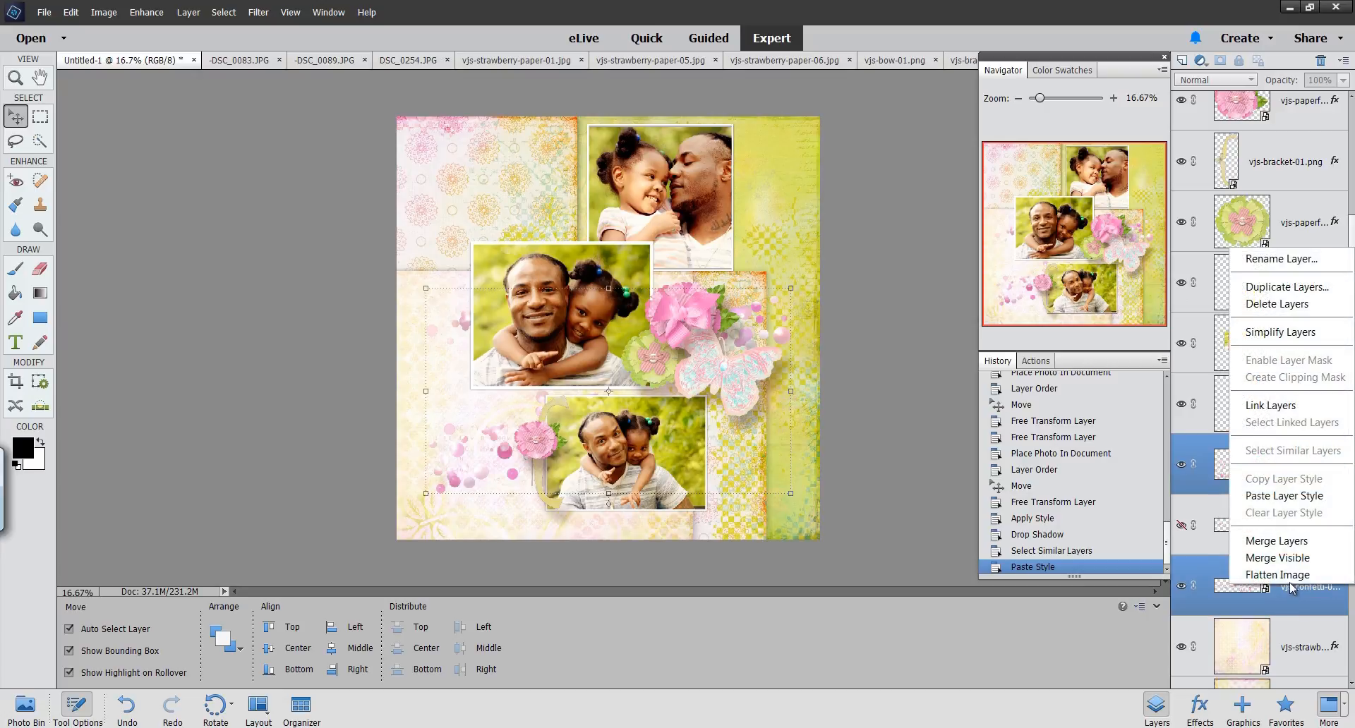
{"action": "left_click", "coordinate": [1300, 497]}
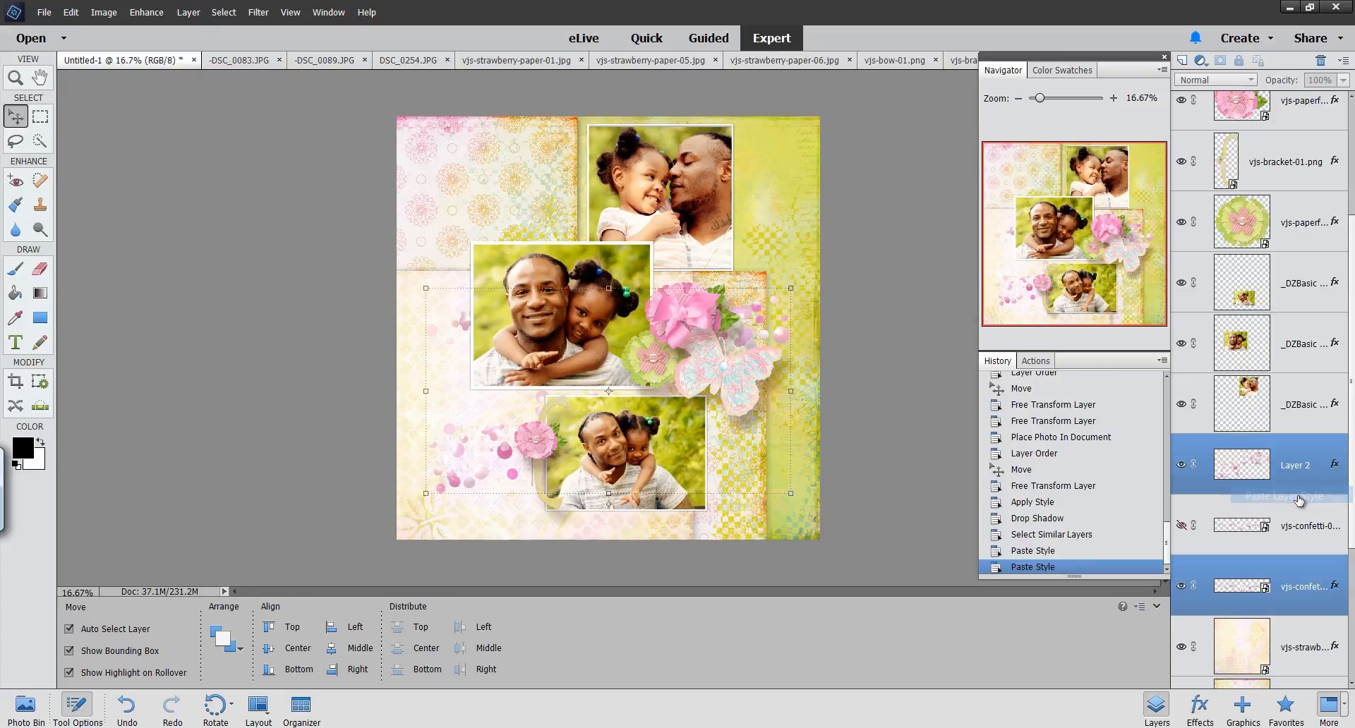
Reduce the vjs-bracket-01.png drop shadow to size 18 px and distance 22 px
{"action": "scroll", "coordinate": [1306, 506], "scroll_direction": "up", "scroll_amount": 3}
{"action": "left_click", "coordinate": [1313, 306]}
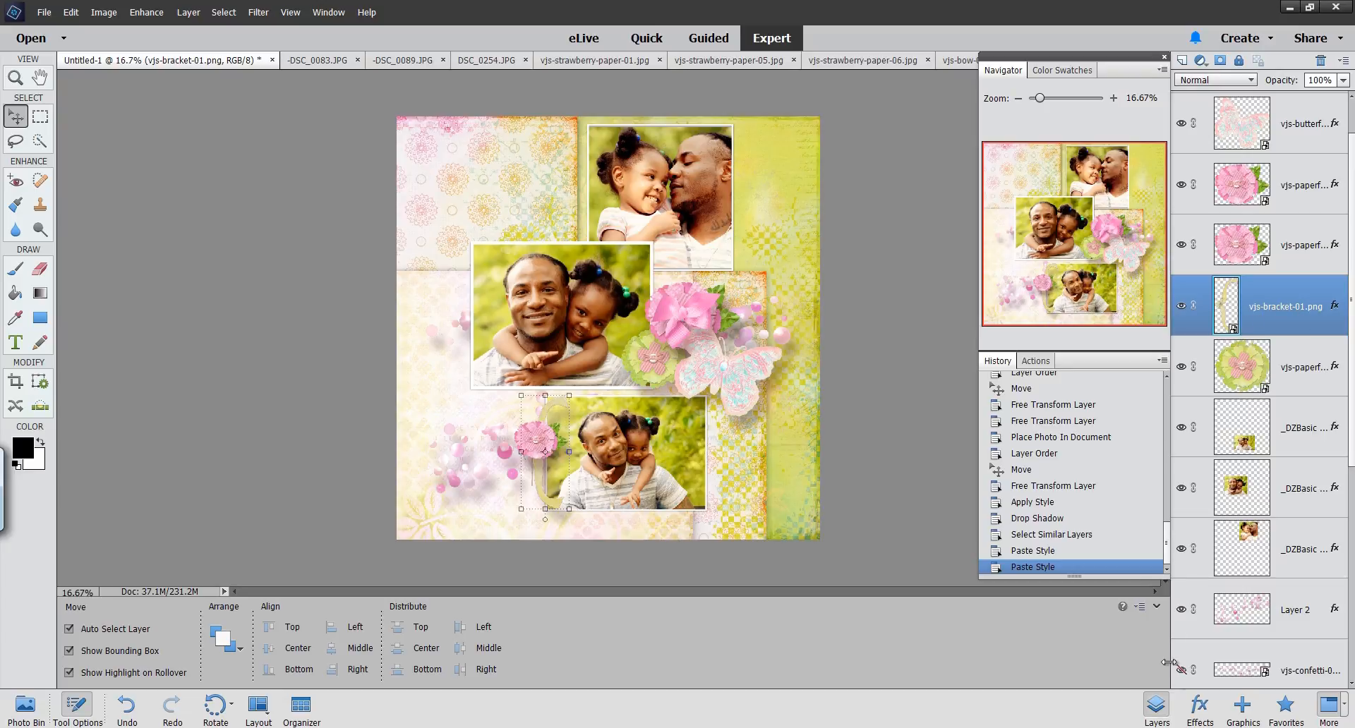
{"action": "left_click", "coordinate": [1200, 709]}
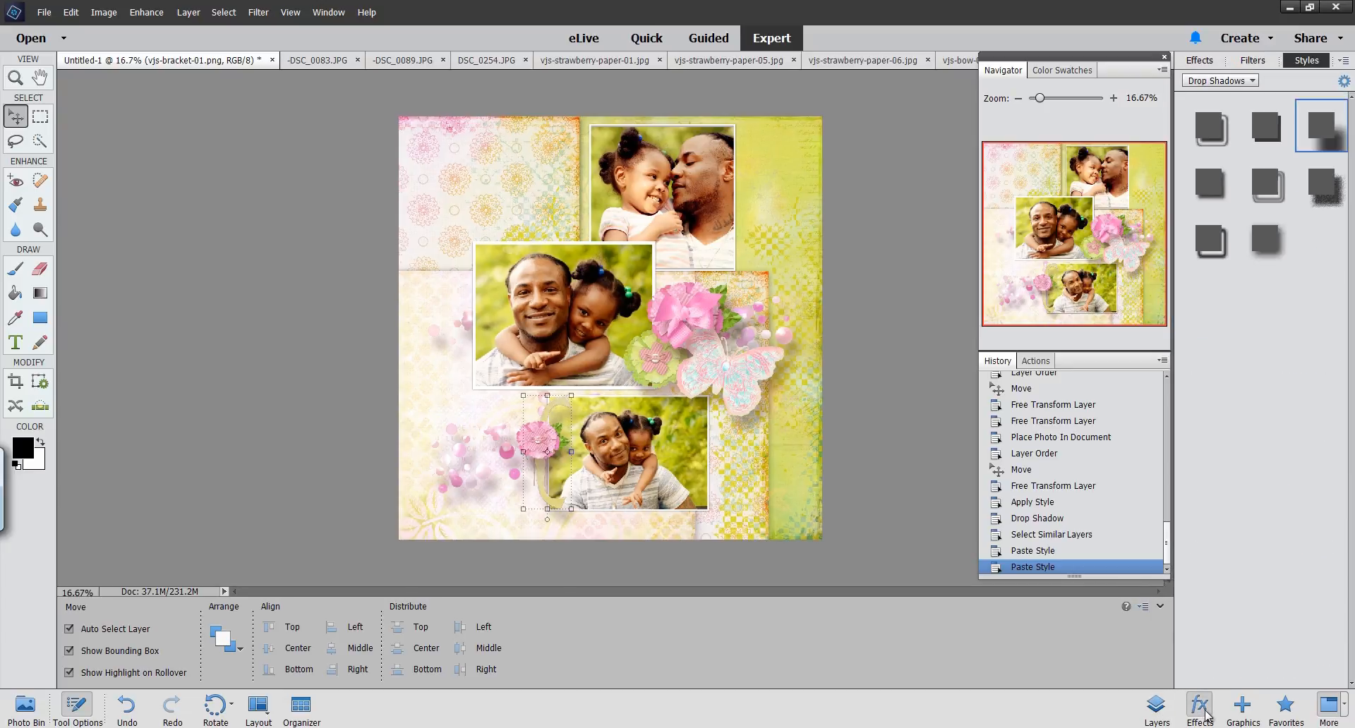
{"action": "left_click", "coordinate": [1345, 82]}
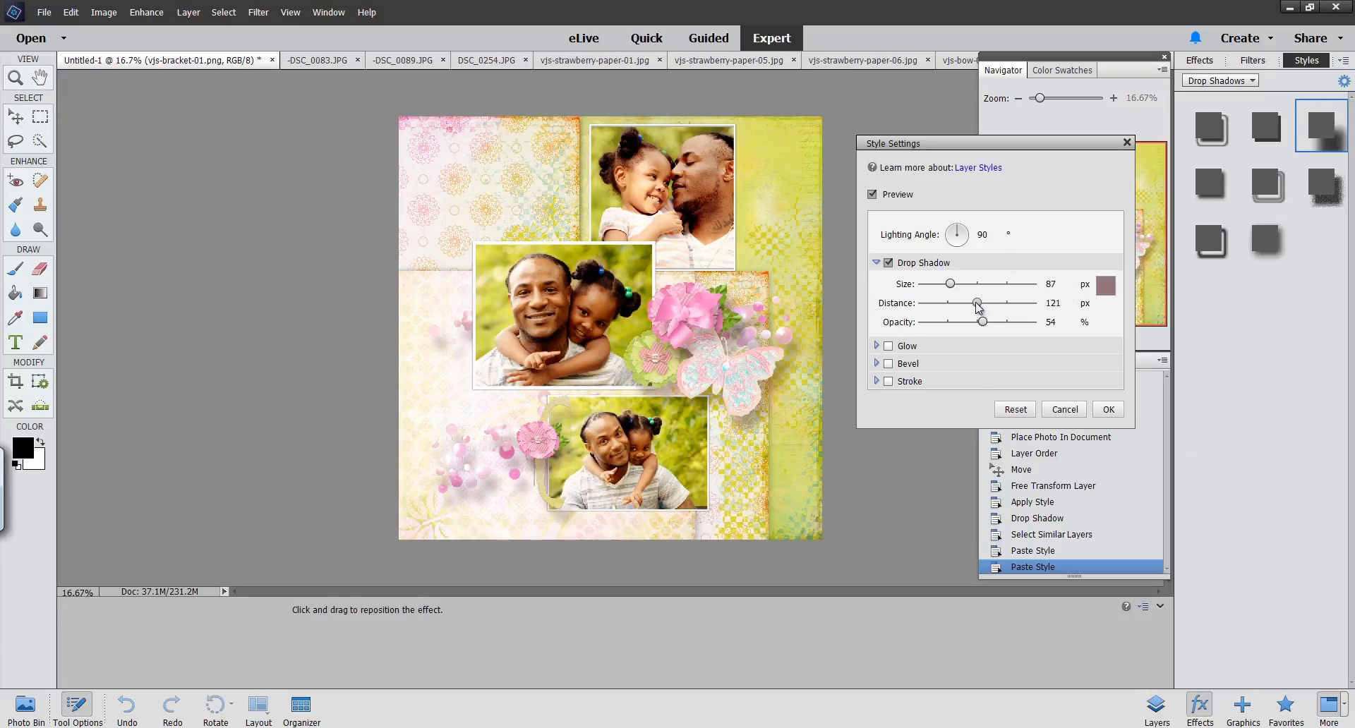
{"action": "left_click_drag", "start_coordinate": [977, 305], "coordinate": [938, 302]}
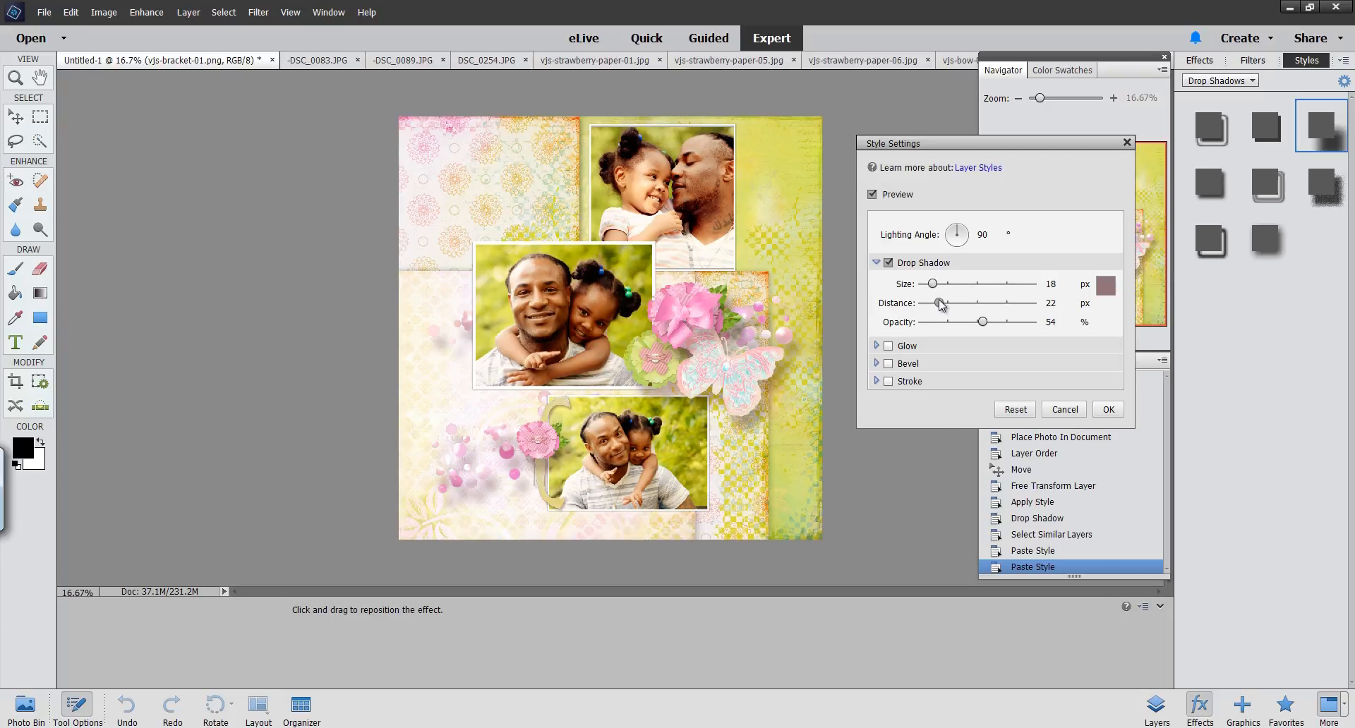
{"action": "left_click", "coordinate": [1107, 412]}
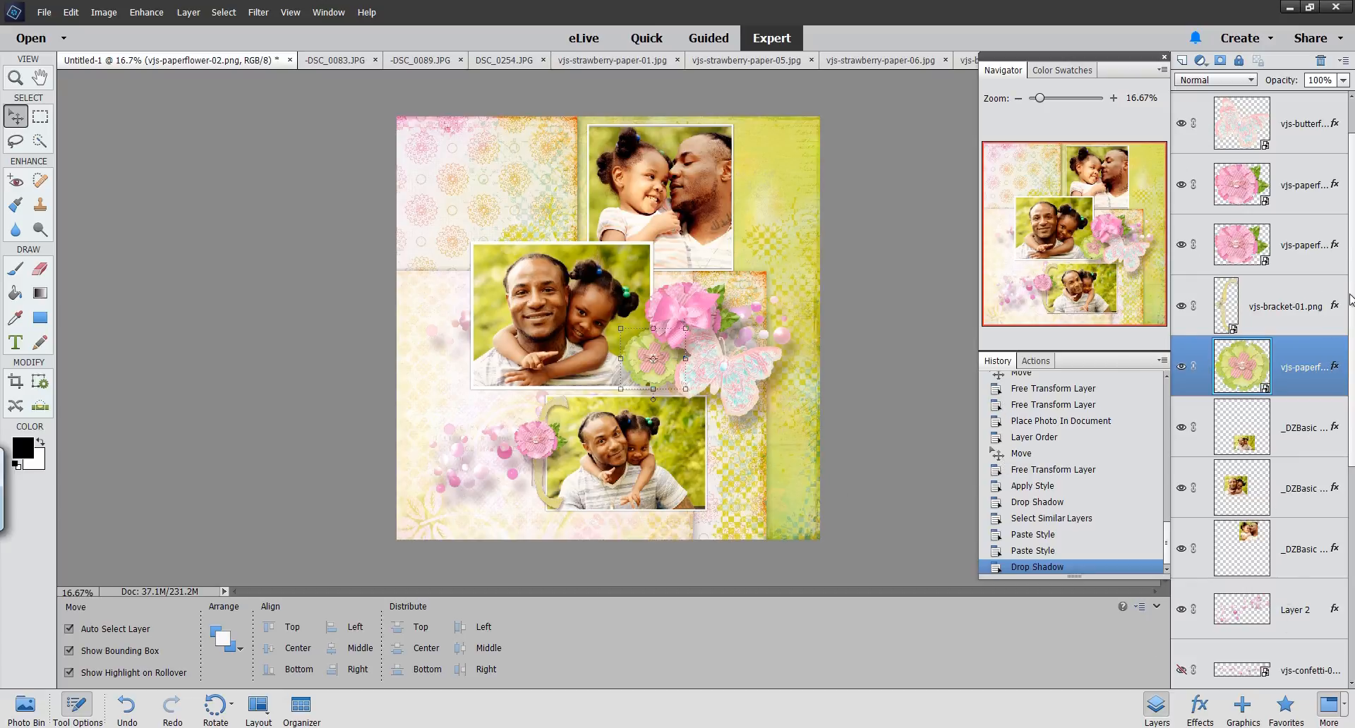
Start a horizontal text layer directly above the topmost vjs-strawberry-paper-05.jpg layer, in the layout's lower-left area, using Rottarity Feminine Regular
{"action": "scroll", "coordinate": [1350, 300], "scroll_direction": "down", "scroll_amount": 5}
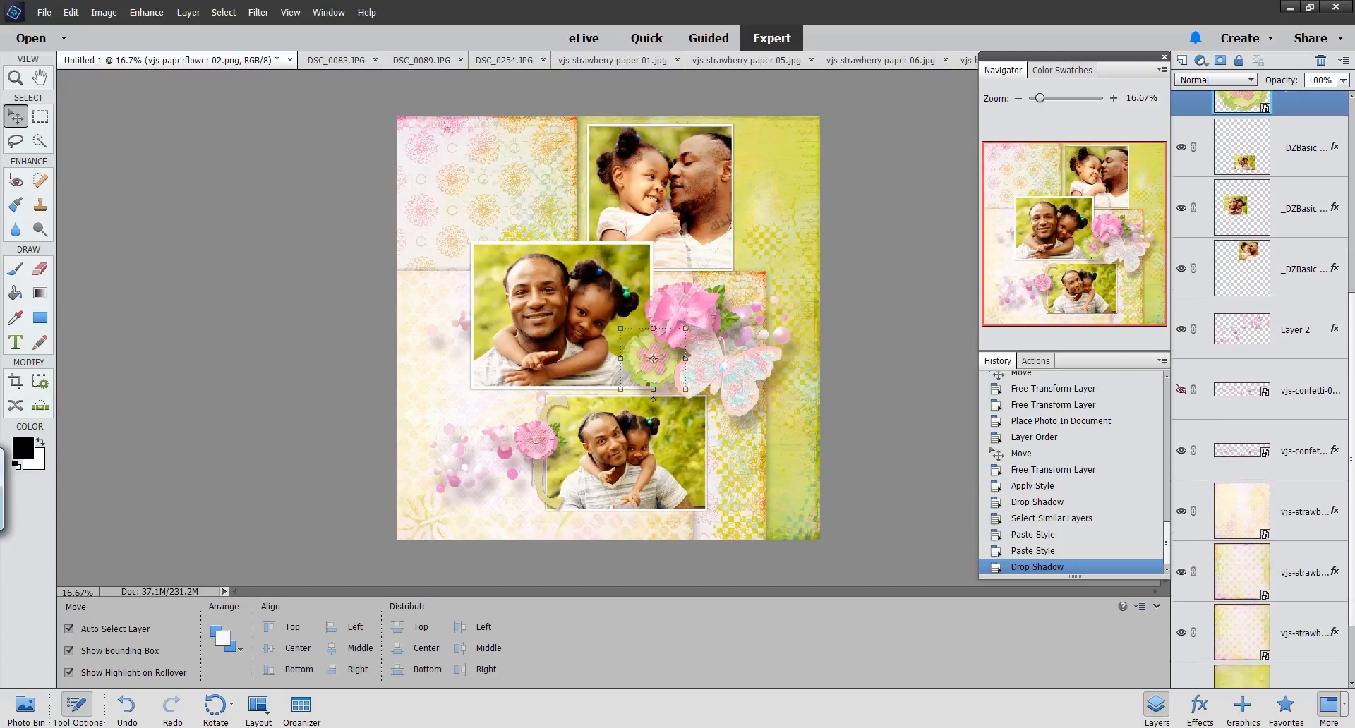
{"action": "scroll", "coordinate": [1349, 542], "scroll_direction": "down", "scroll_amount": 2}
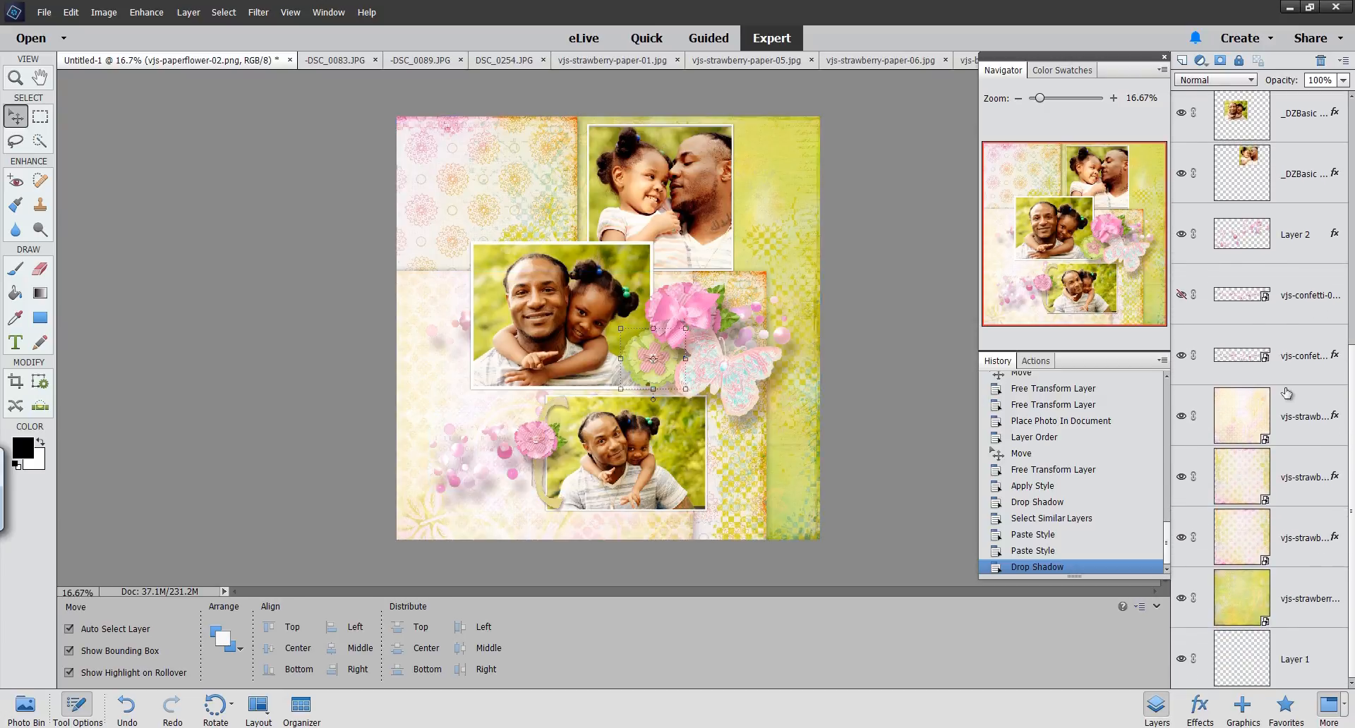
{"action": "left_click", "coordinate": [1302, 413]}
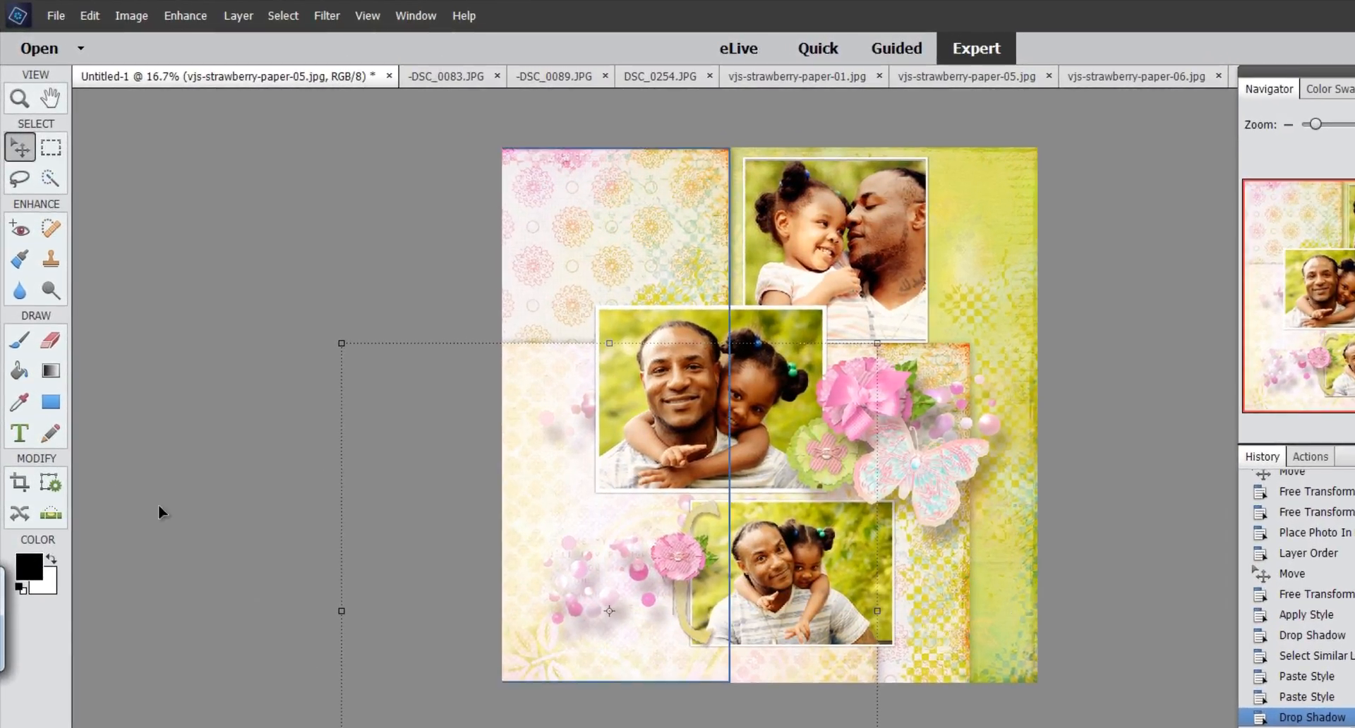
{"action": "left_click", "coordinate": [21, 436]}
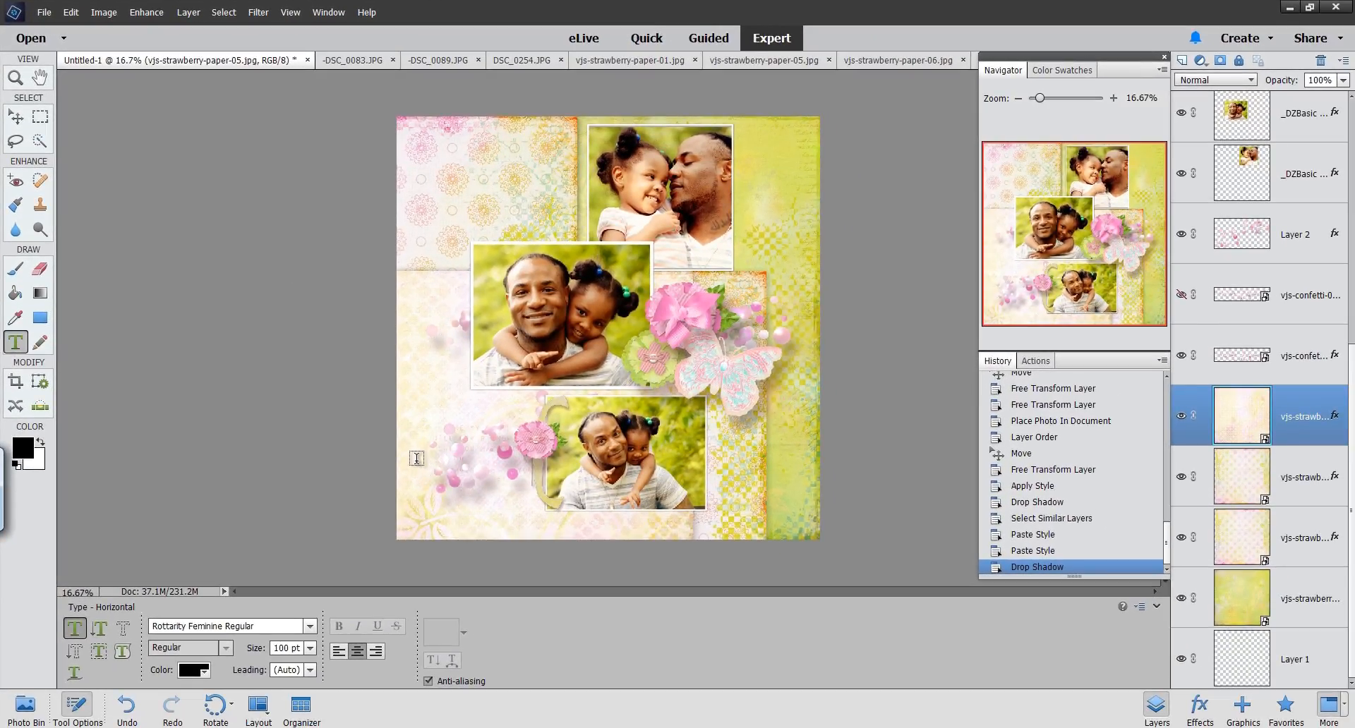
{"action": "left_click", "coordinate": [416, 458]}
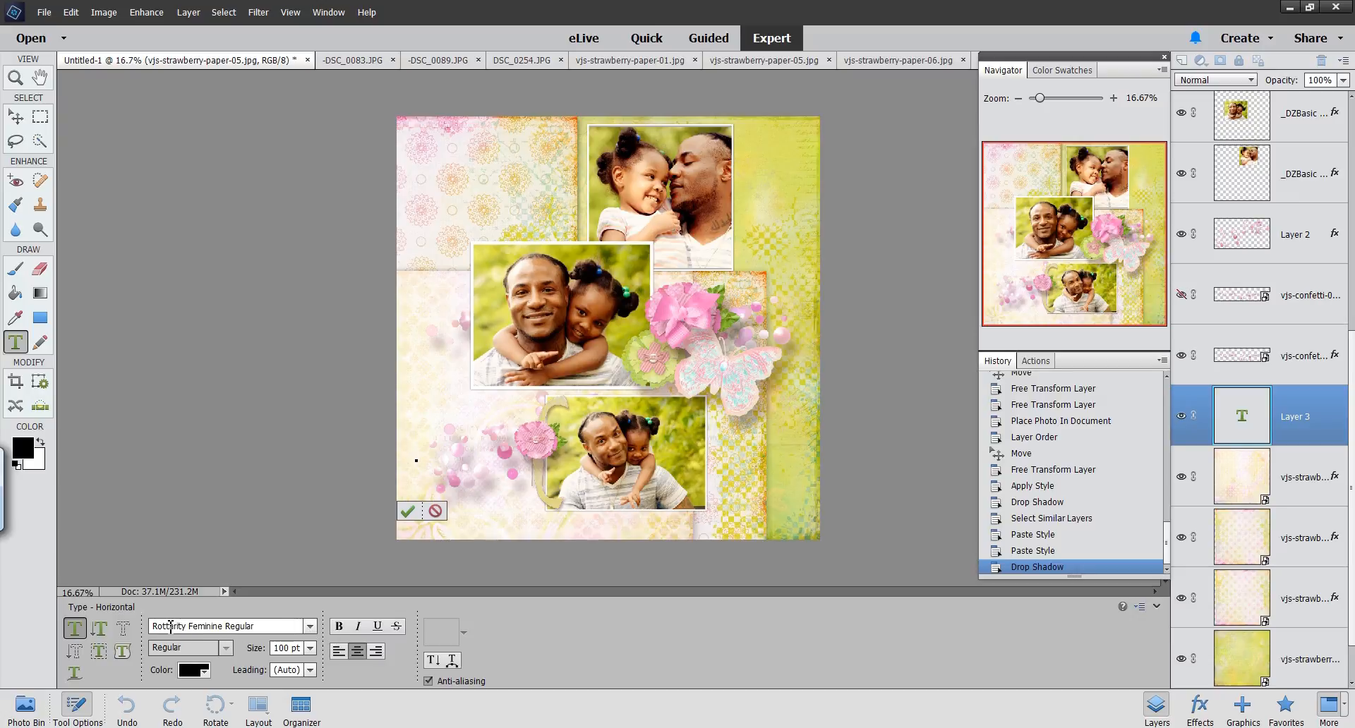
{"action": "left_click", "coordinate": [311, 627]}
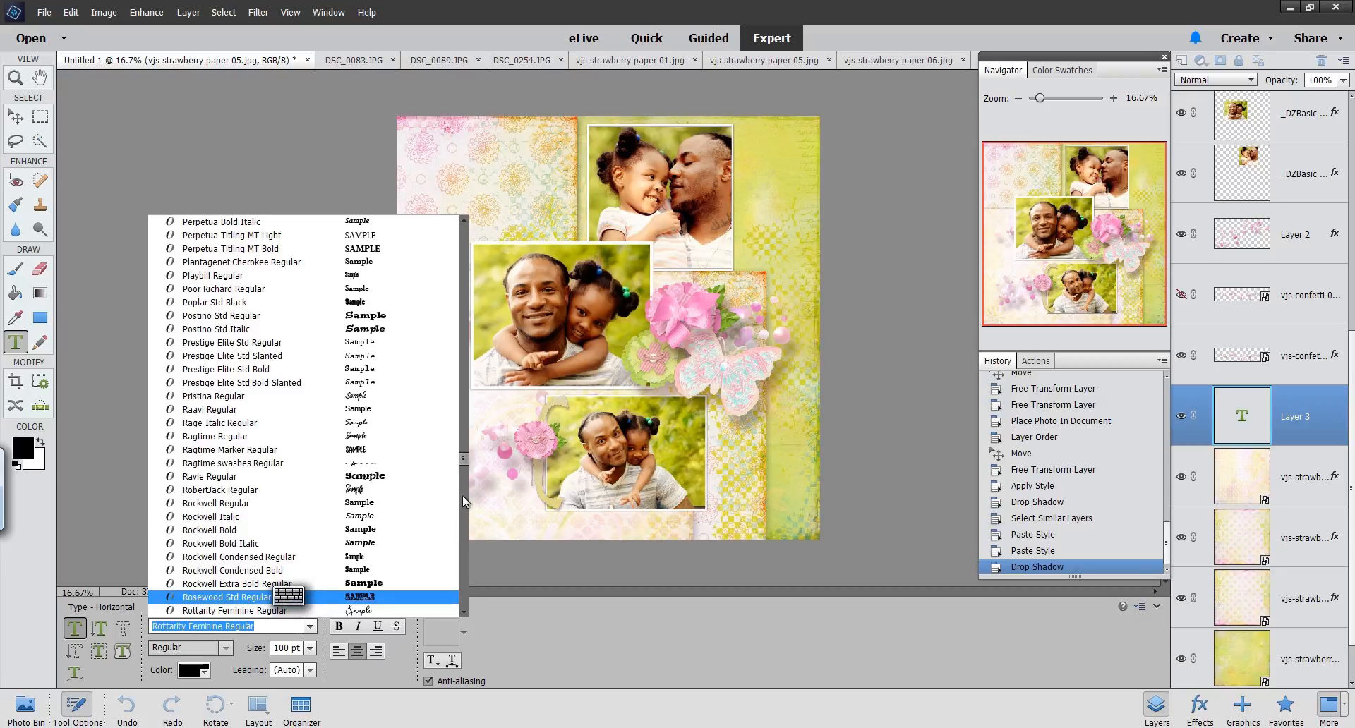
{"action": "mouse_move", "coordinate": [463, 459]}
{"action": "left_mouse_down"}
{"action": "mouse_move", "coordinate": [463, 393]}
{"action": "mouse_move", "coordinate": [480, 473]}
{"action": "mouse_move", "coordinate": [477, 460]}
{"action": "left_mouse_up"}
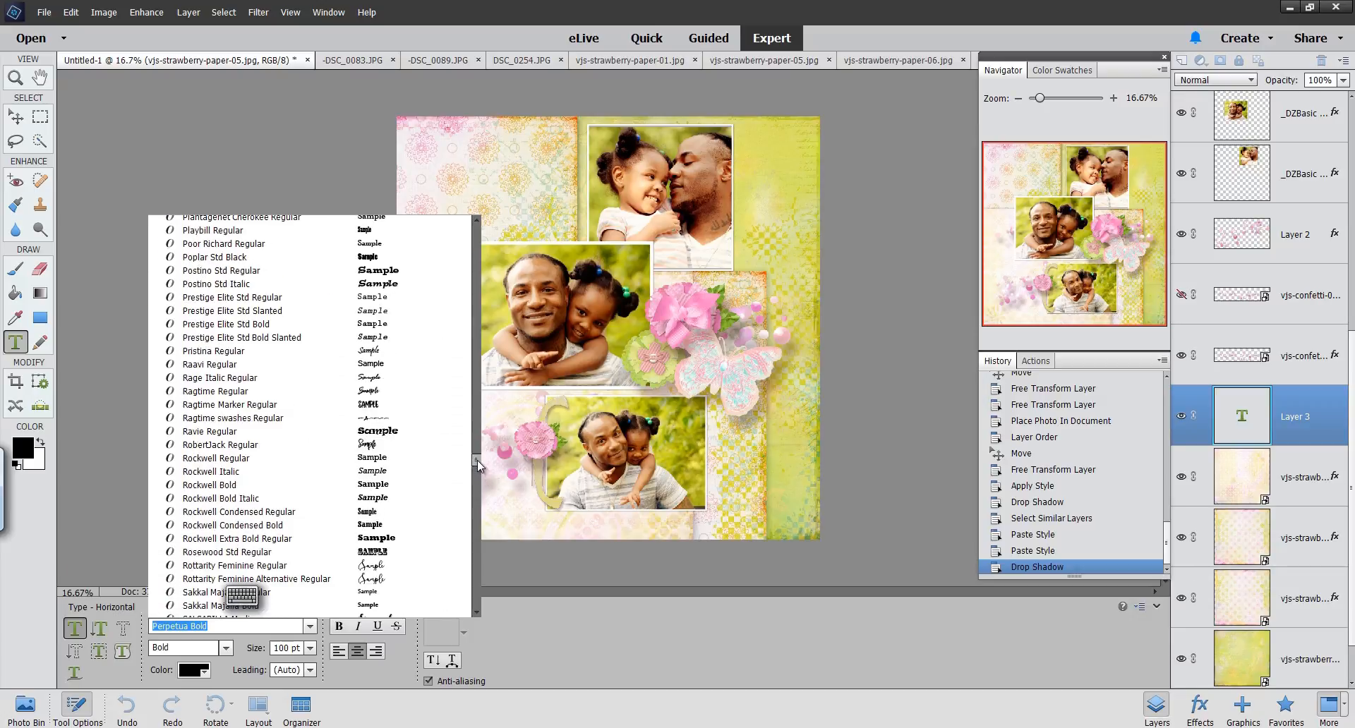
{"action": "left_click_drag", "start_coordinate": [477, 460], "coordinate": [477, 458]}
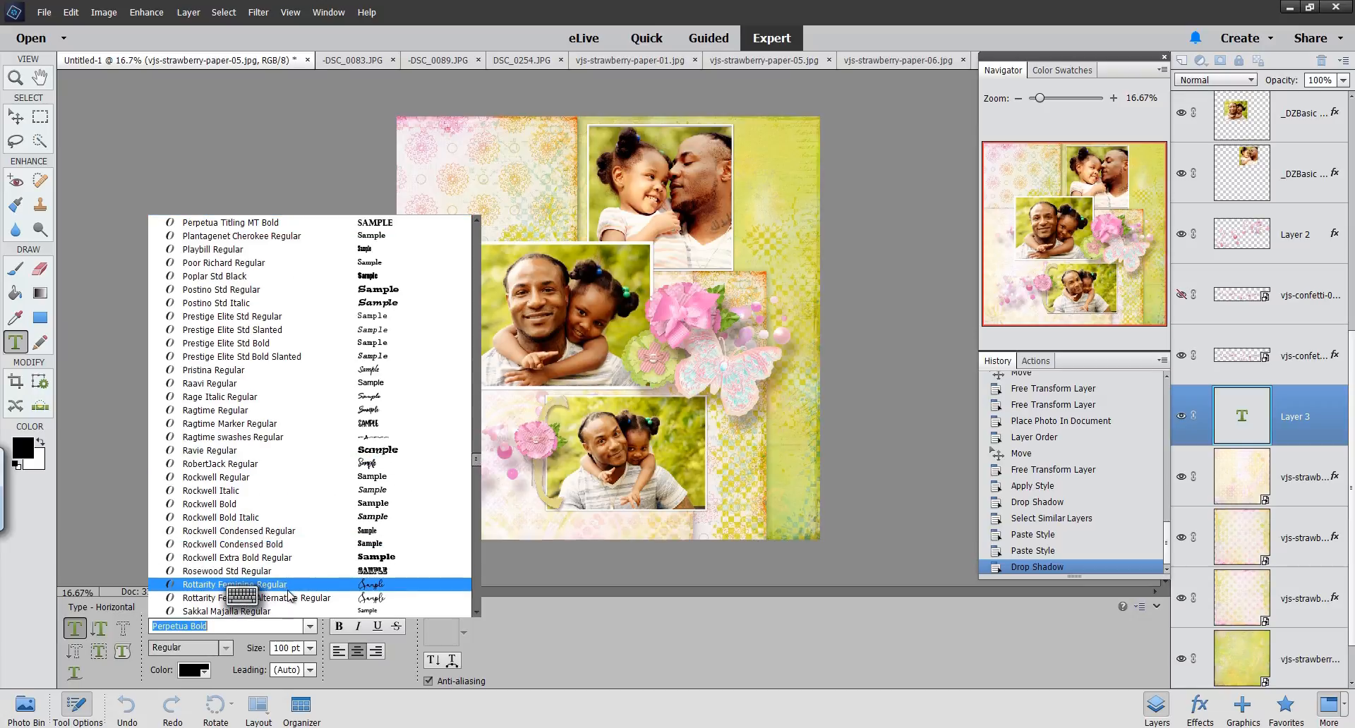
{"action": "left_click", "coordinate": [288, 585]}
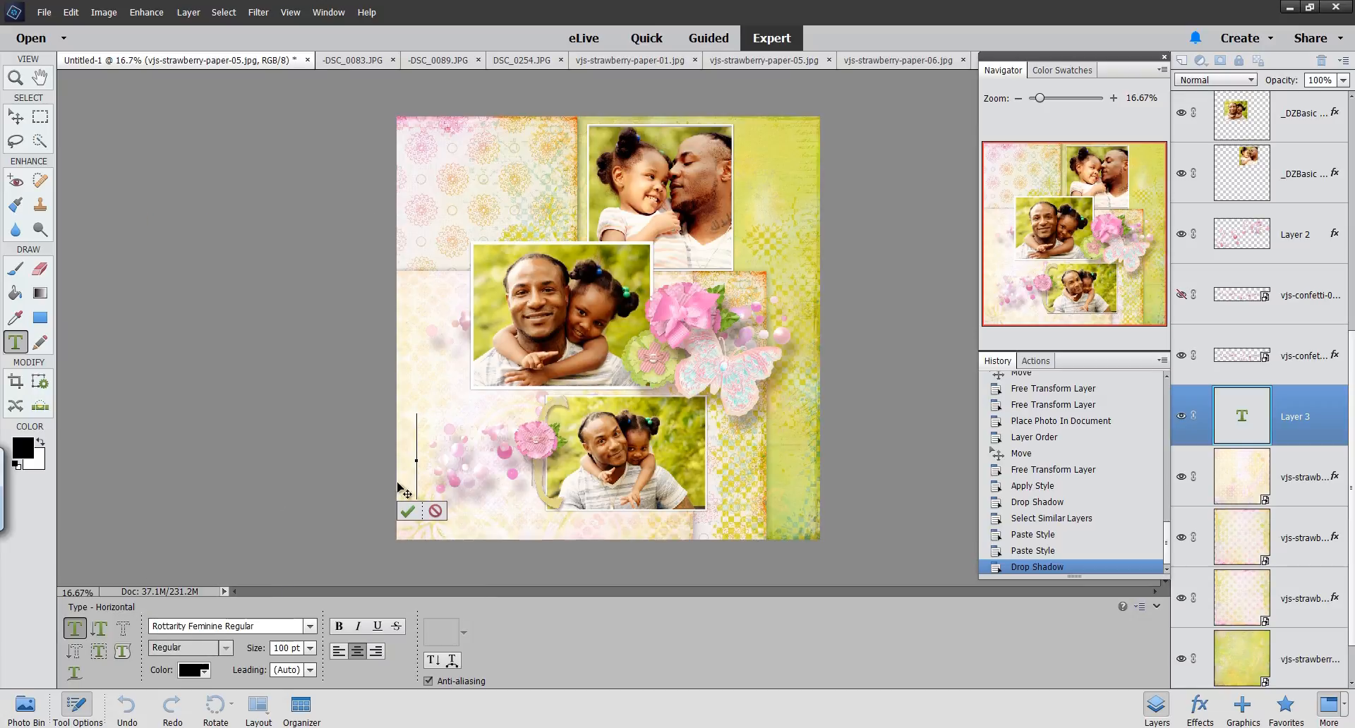
Set the text color to the dark green #6e9601 sampled from the layout
{"action": "left_click", "coordinate": [26, 447]}
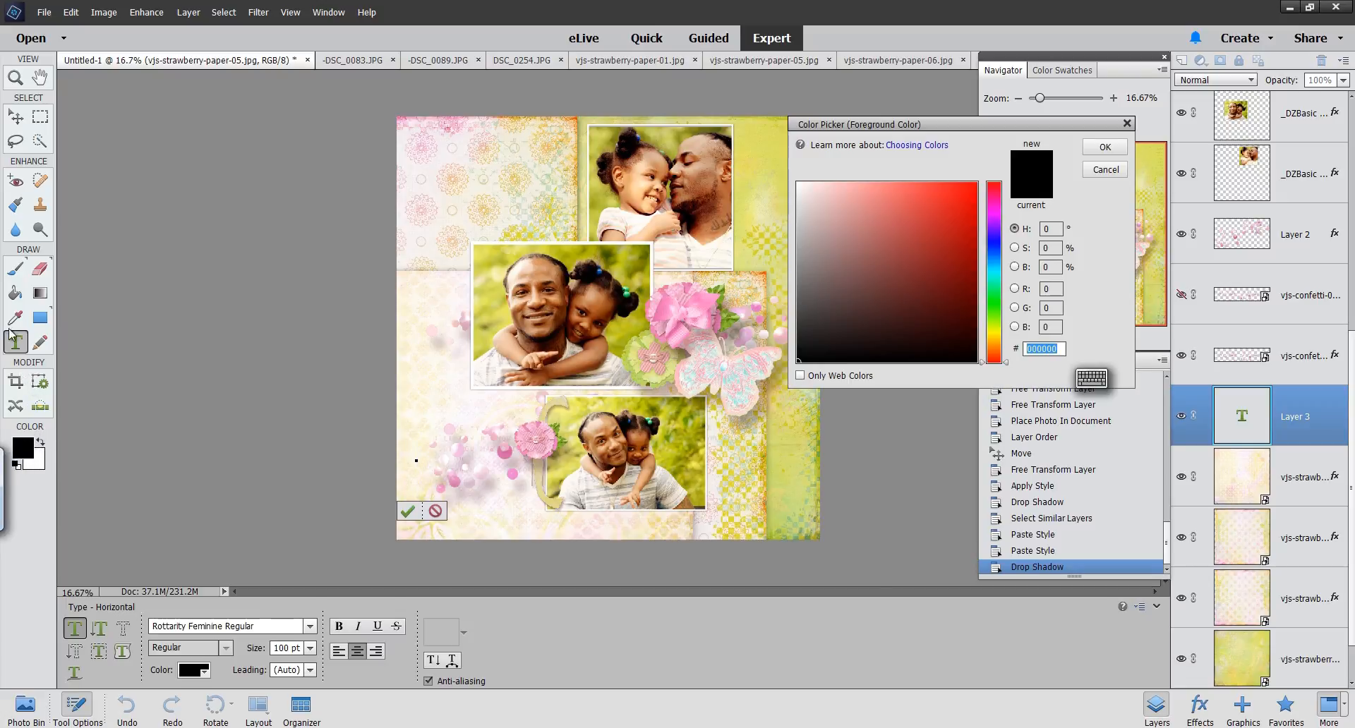
{"action": "left_click", "coordinate": [638, 259]}
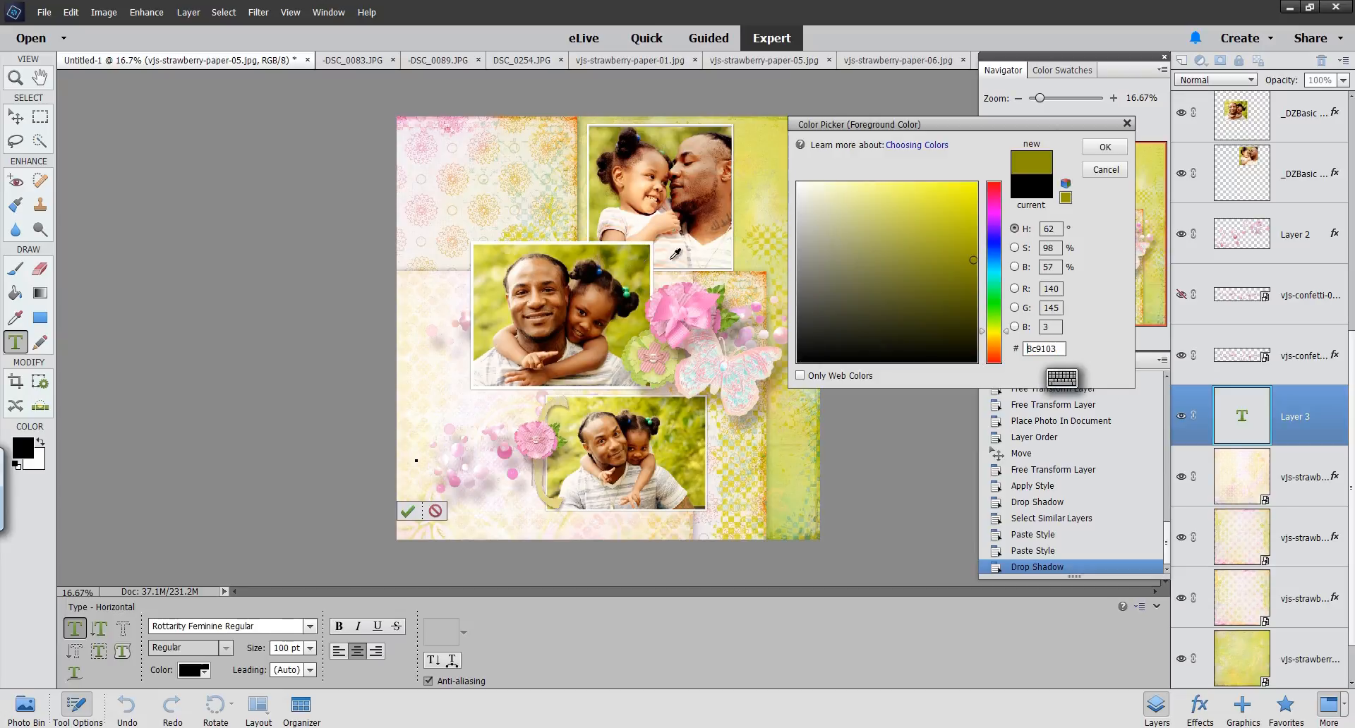
{"action": "left_click_drag", "start_coordinate": [932, 228], "coordinate": [966, 228]}
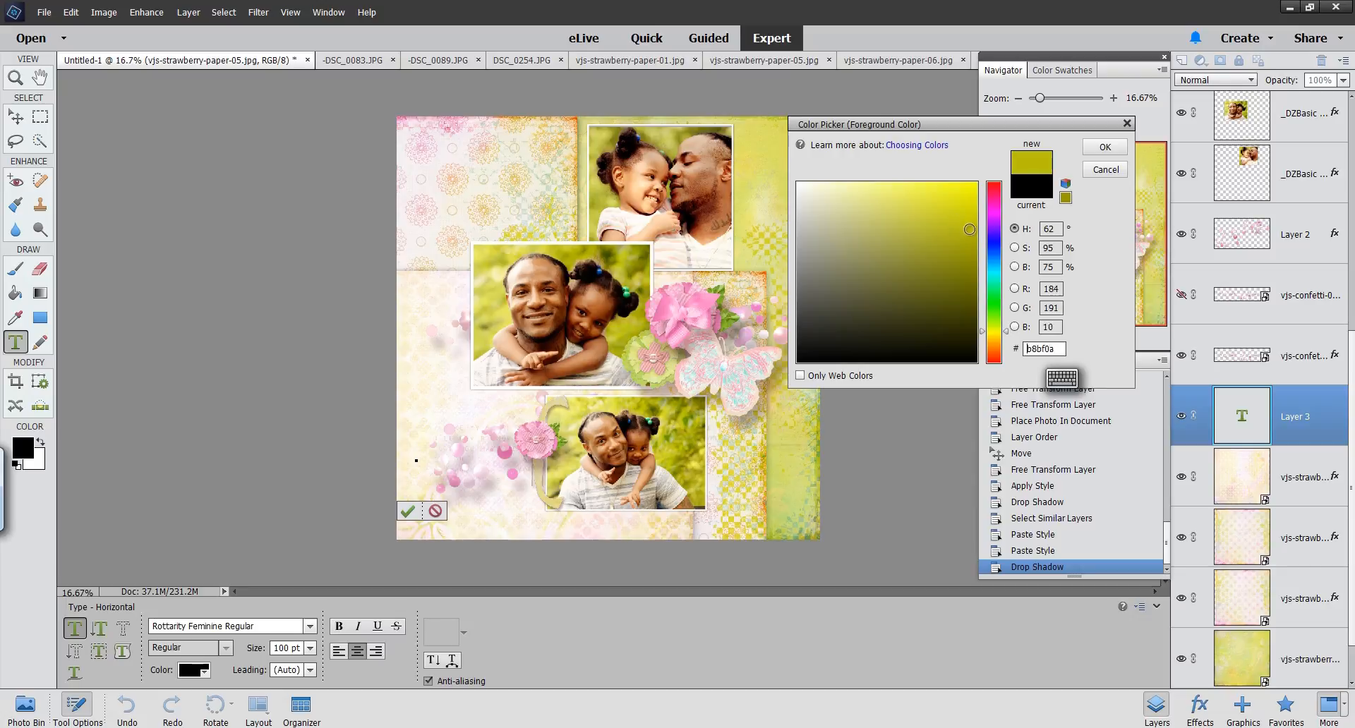
{"action": "left_click", "coordinate": [689, 416]}
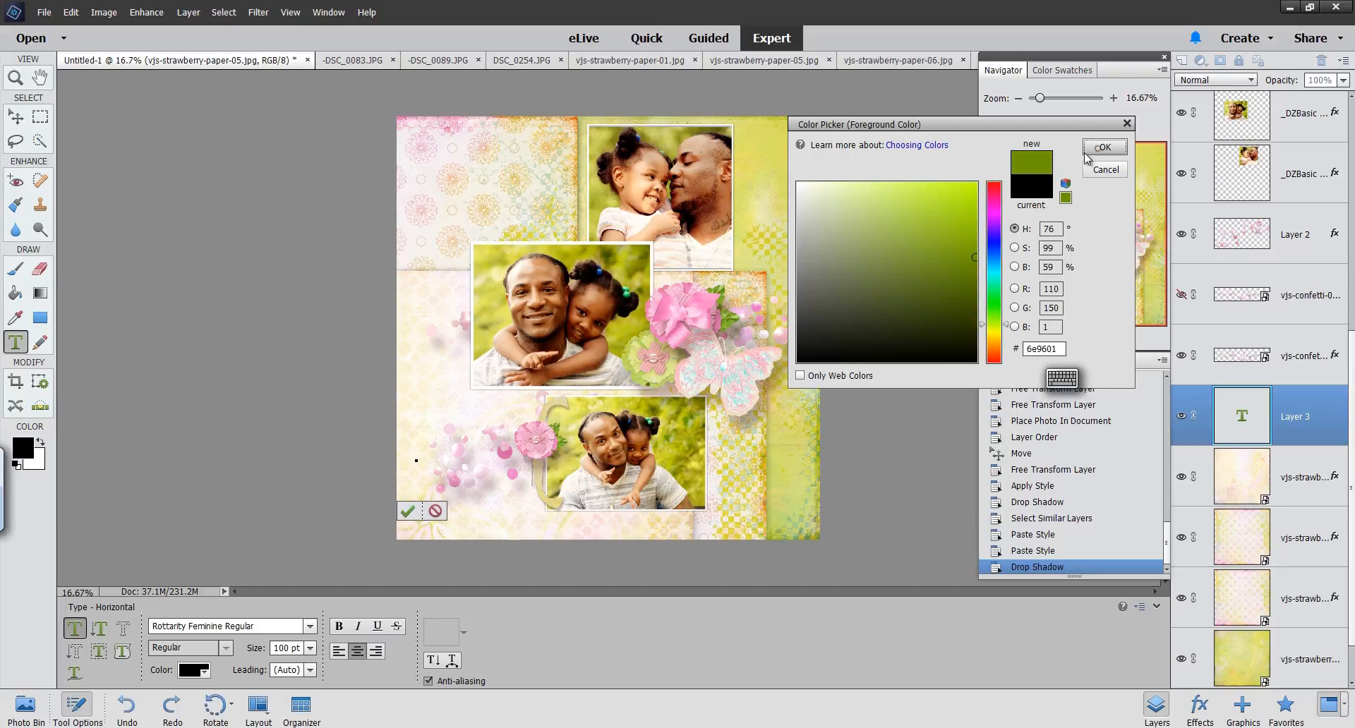
{"action": "left_click", "coordinate": [1105, 146]}
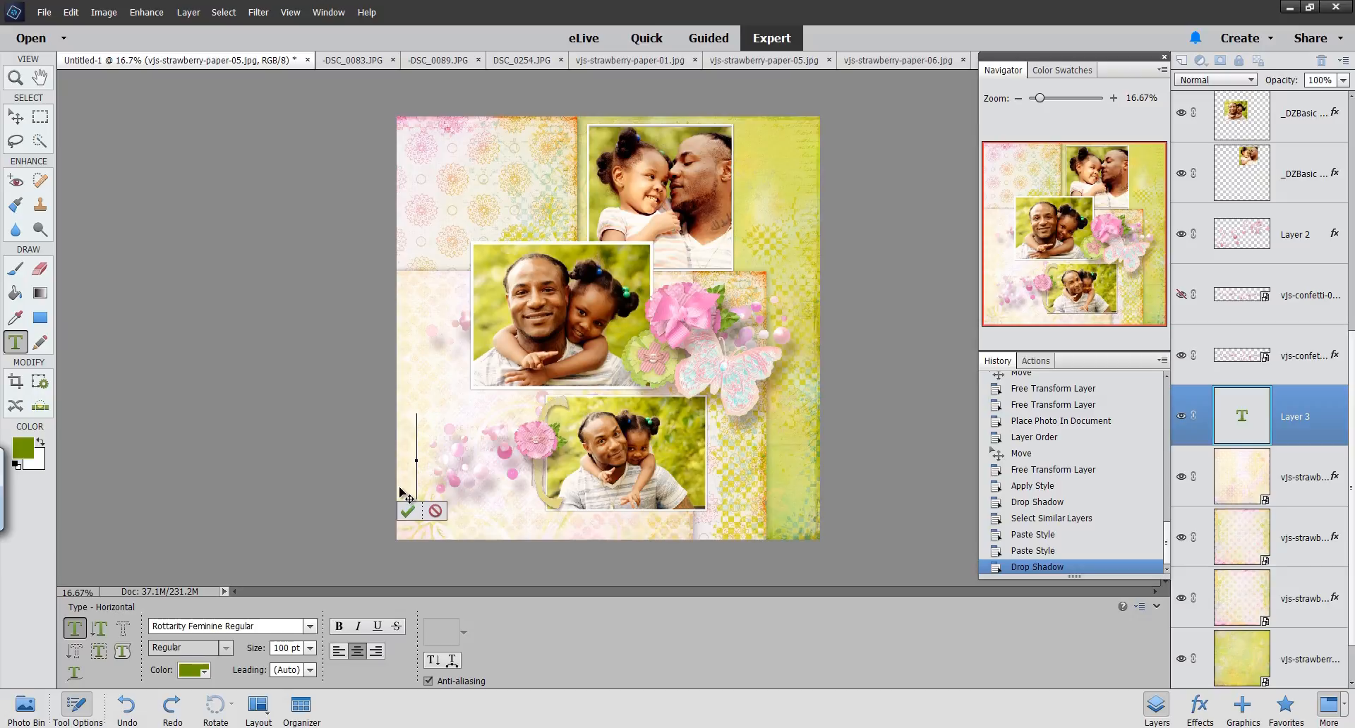
Write the title text "Daddy's", shift it right so it fits on the page beside the lower photo, and commit it
{"action": "type", "text": "Daddy"}
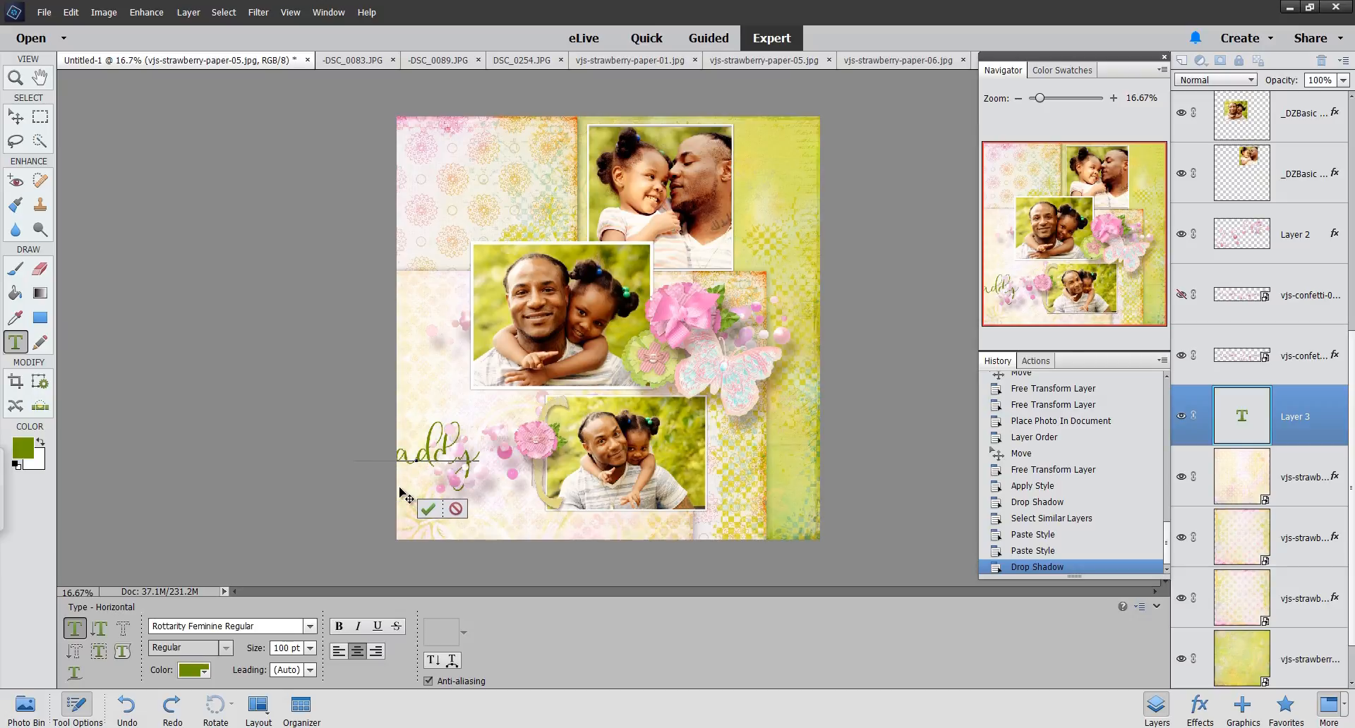
{"action": "type", "text": "'s"}
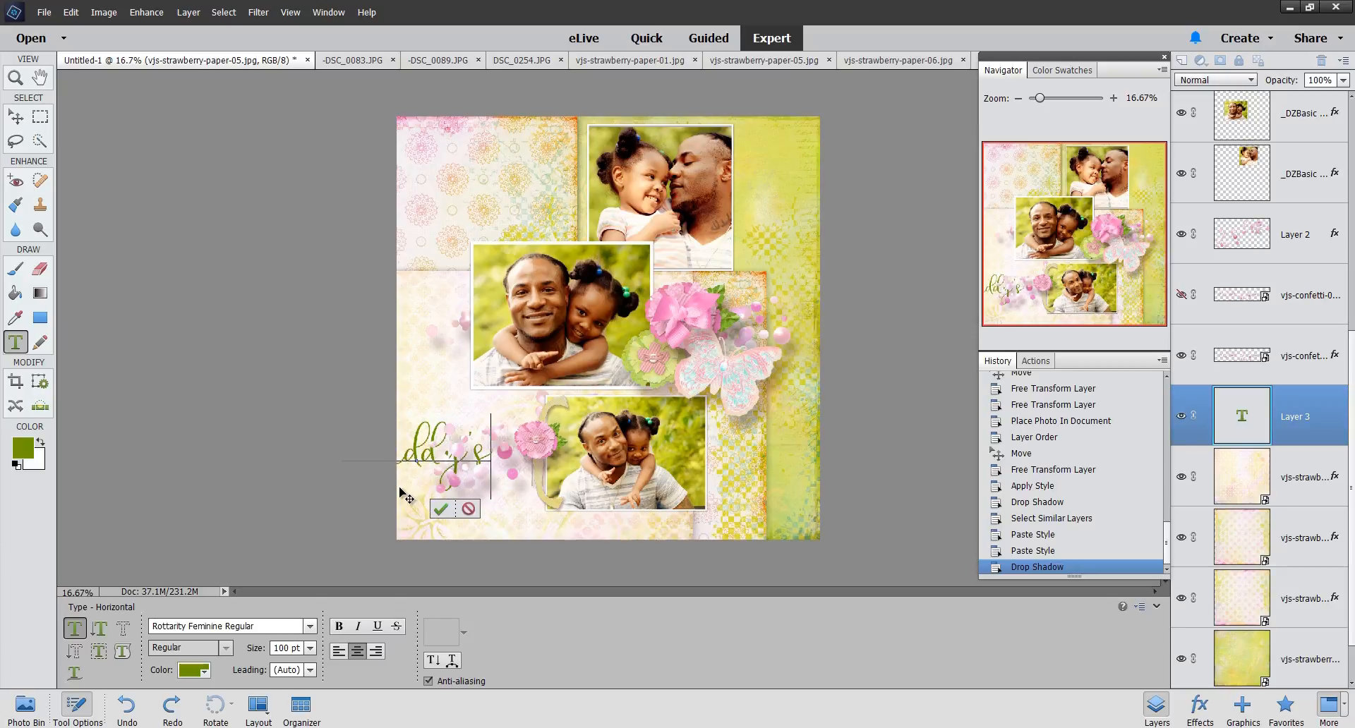
{"action": "left_click_drag", "start_coordinate": [489, 577], "coordinate": [559, 586]}
{"action": "key", "text": "ctrl+Return"}
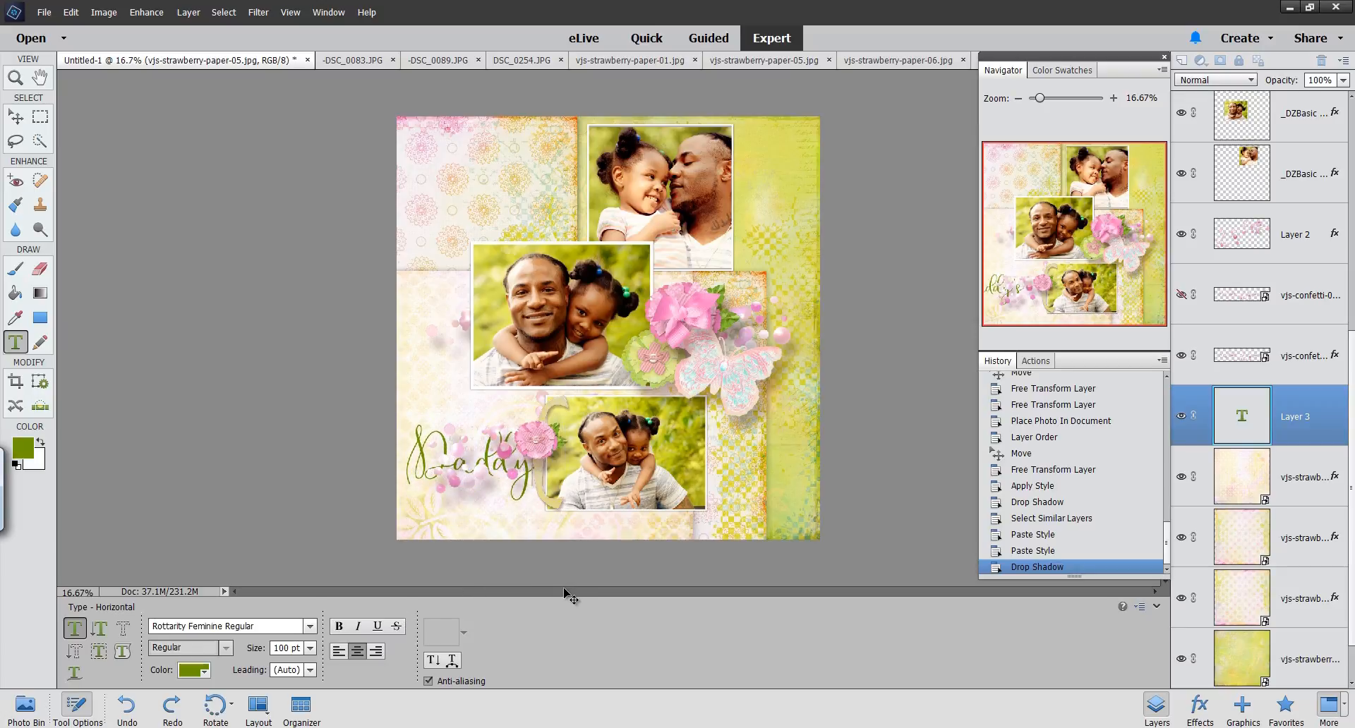
{"action": "key", "text": "v"}
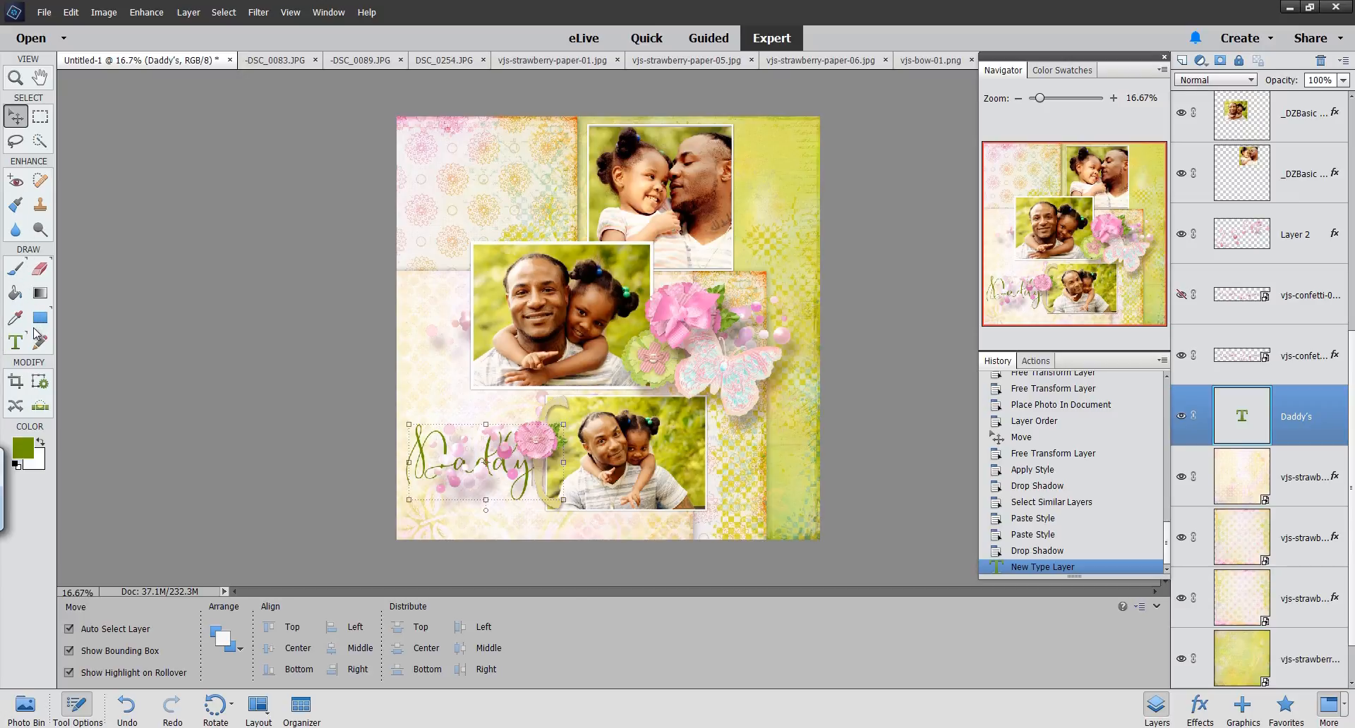
Start a second text layer below "Daddy's" and set its color to pink #ff78bf, based on the bow's pink
{"action": "left_click", "coordinate": [16, 342]}
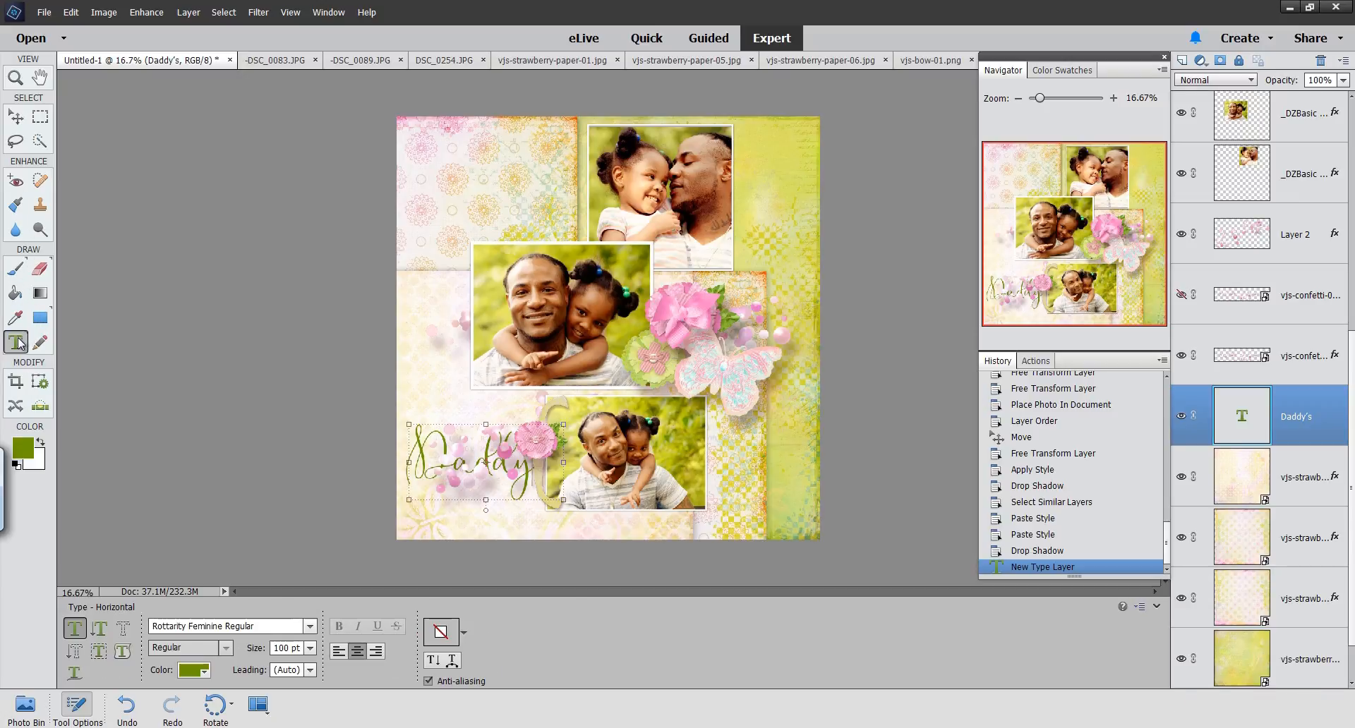
{"action": "left_click", "coordinate": [491, 520]}
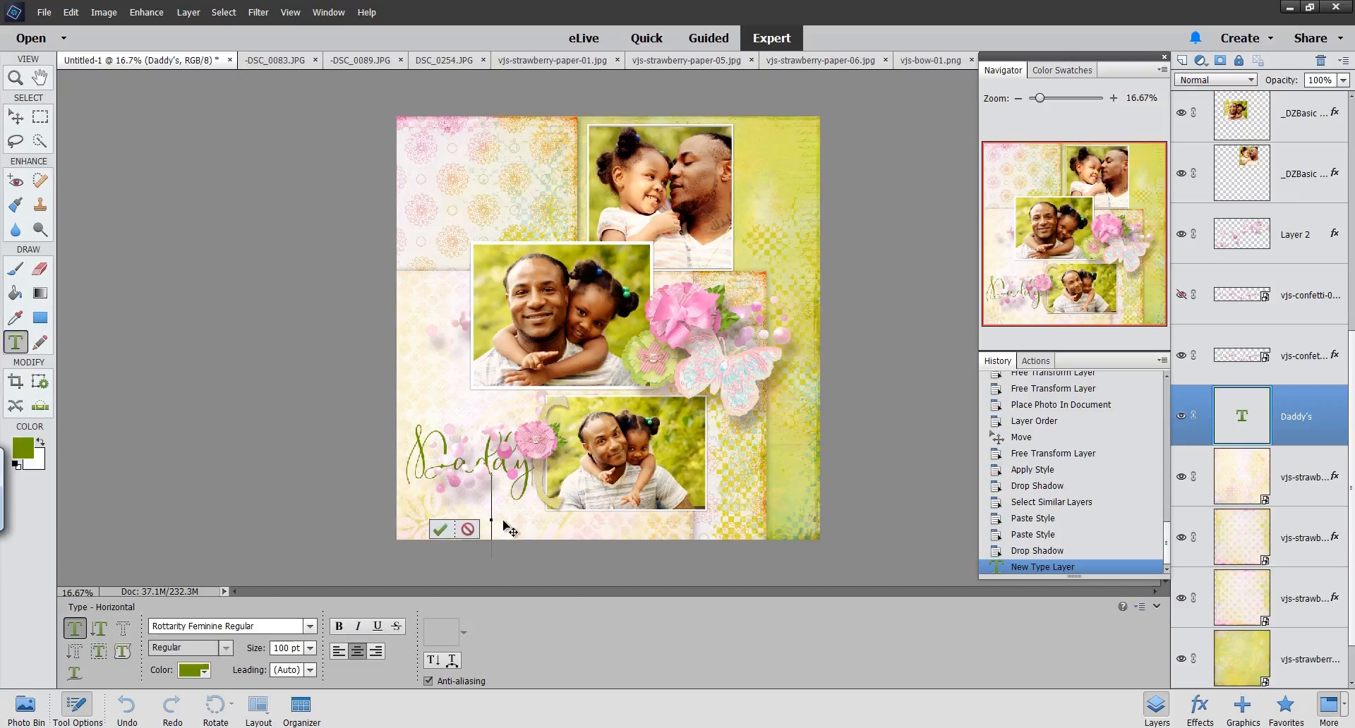
{"action": "left_click", "coordinate": [23, 447]}
{"action": "left_click", "coordinate": [672, 308]}
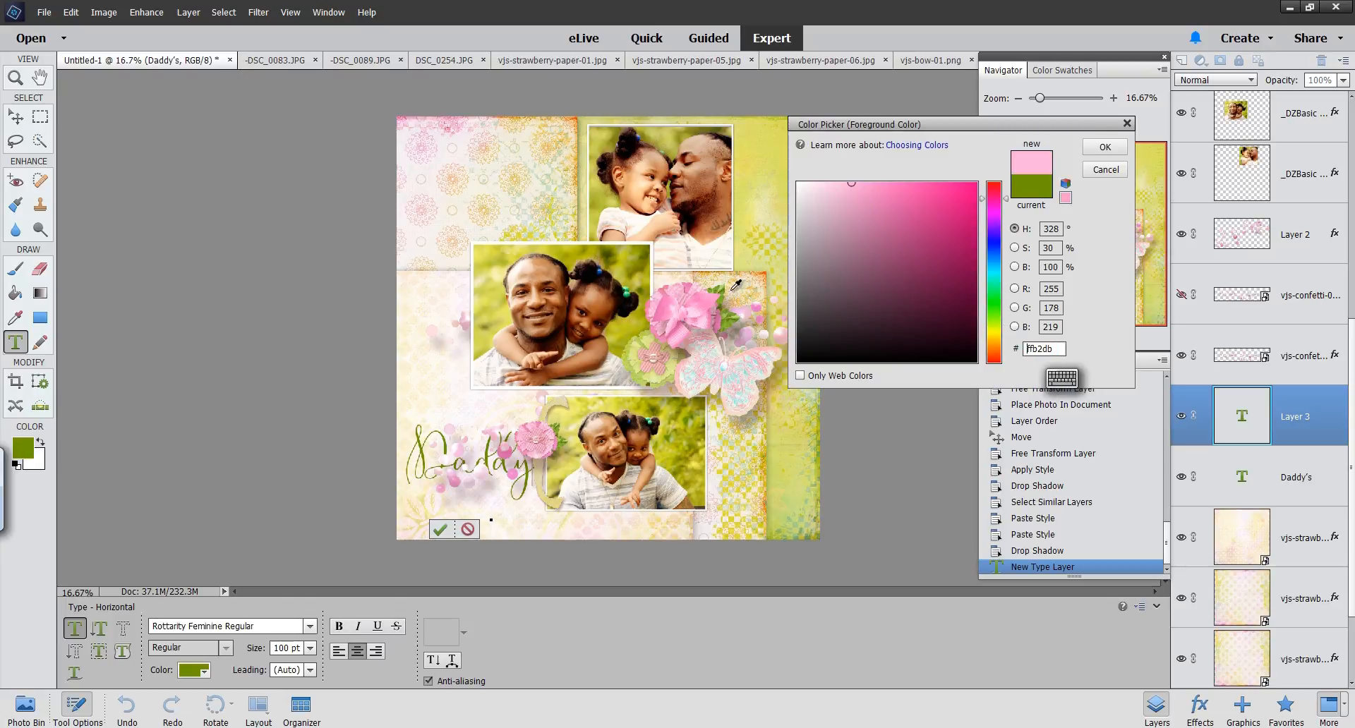
{"action": "left_click", "coordinate": [856, 210]}
{"action": "mouse_move", "coordinate": [856, 210]}
{"action": "left_mouse_down"}
{"action": "mouse_move", "coordinate": [856, 185]}
{"action": "mouse_move", "coordinate": [893, 181]}
{"action": "left_mouse_up"}
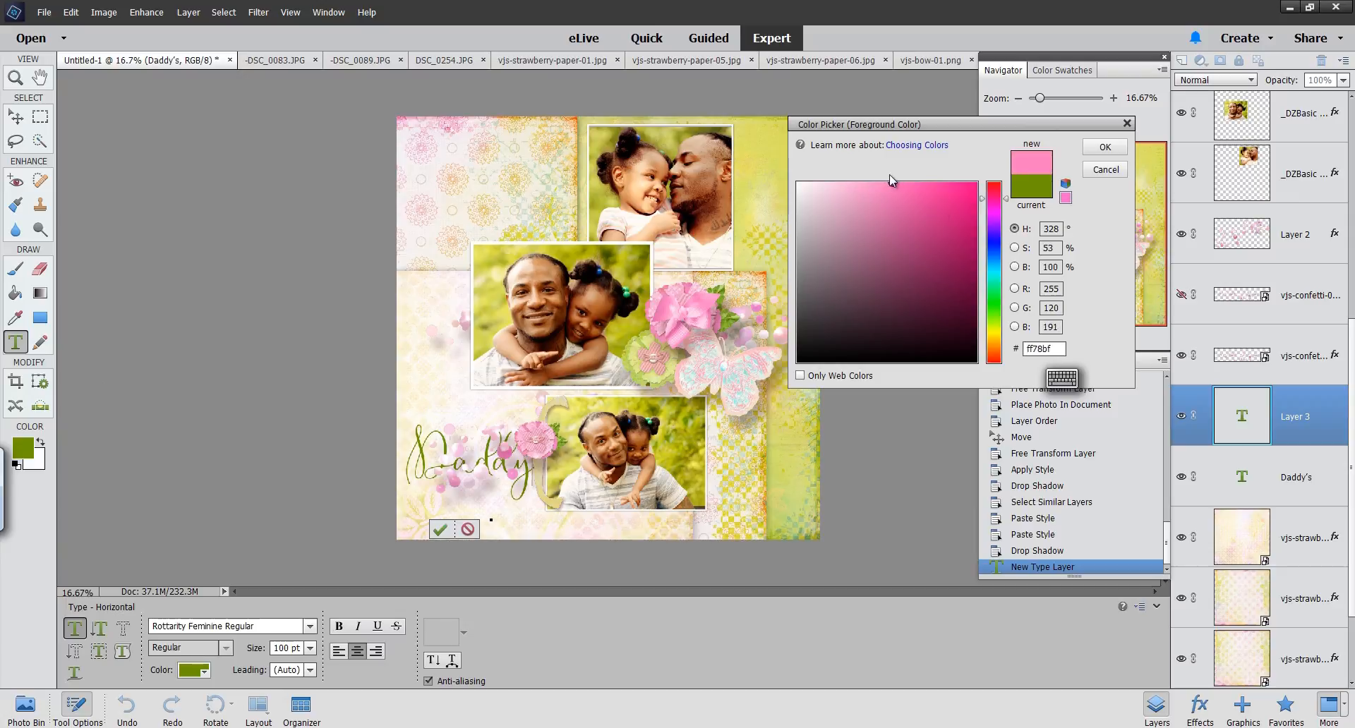
{"action": "left_click", "coordinate": [1105, 147]}
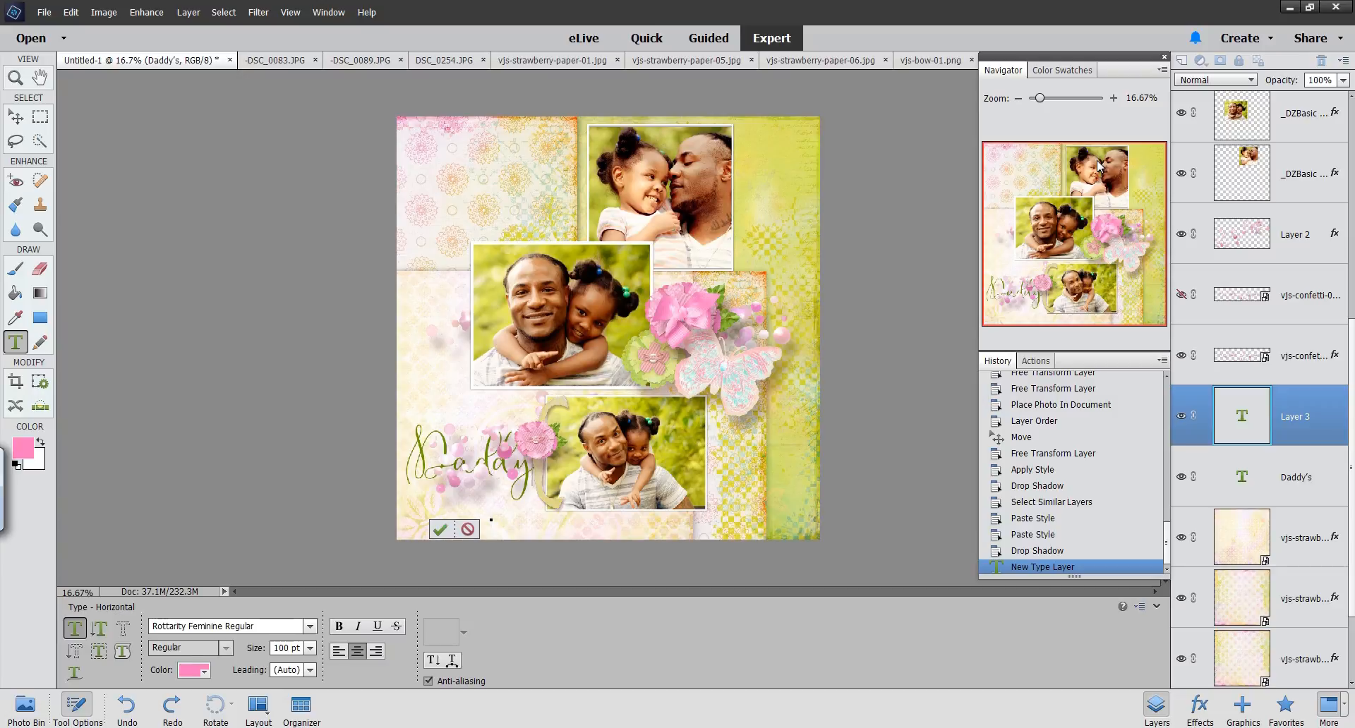
Write "Girl" on the new text layer beneath the "Daddy's" title and commit it
{"action": "type", "text": "Girl"}
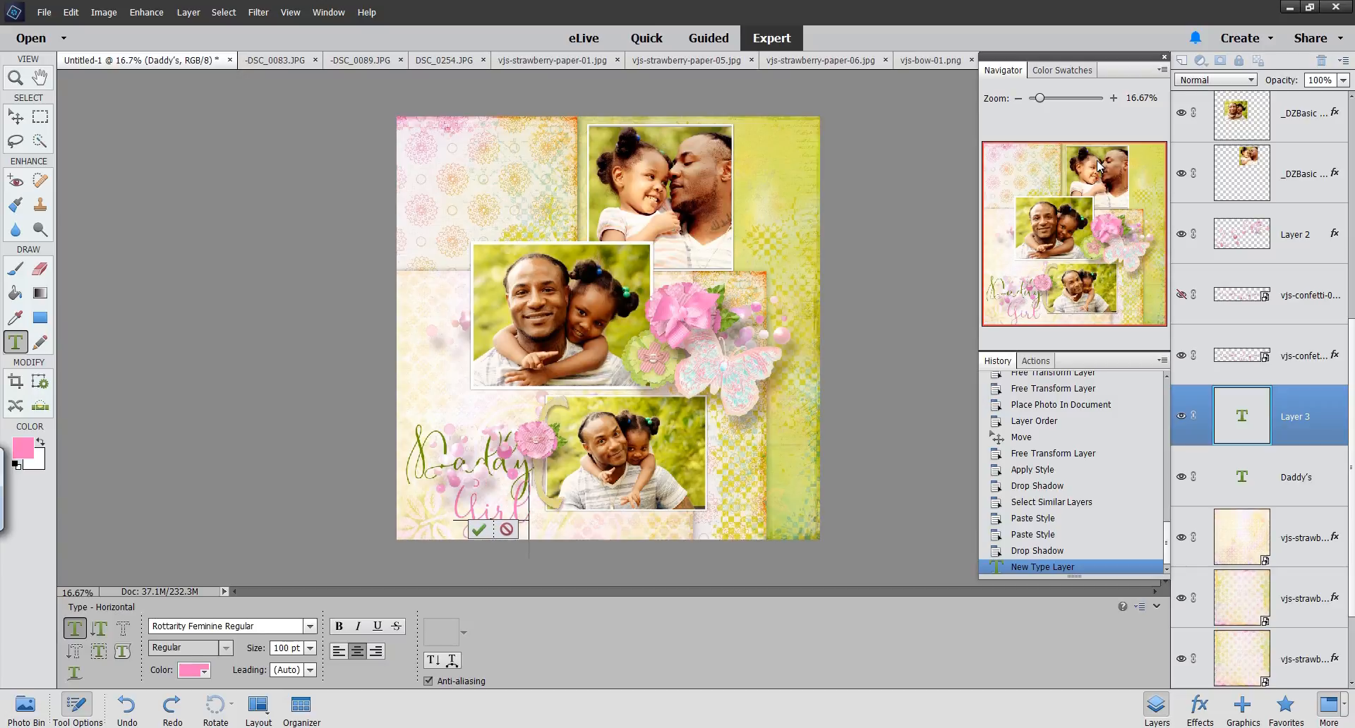
{"action": "left_click", "coordinate": [1296, 424]}
{"action": "key", "text": "v"}
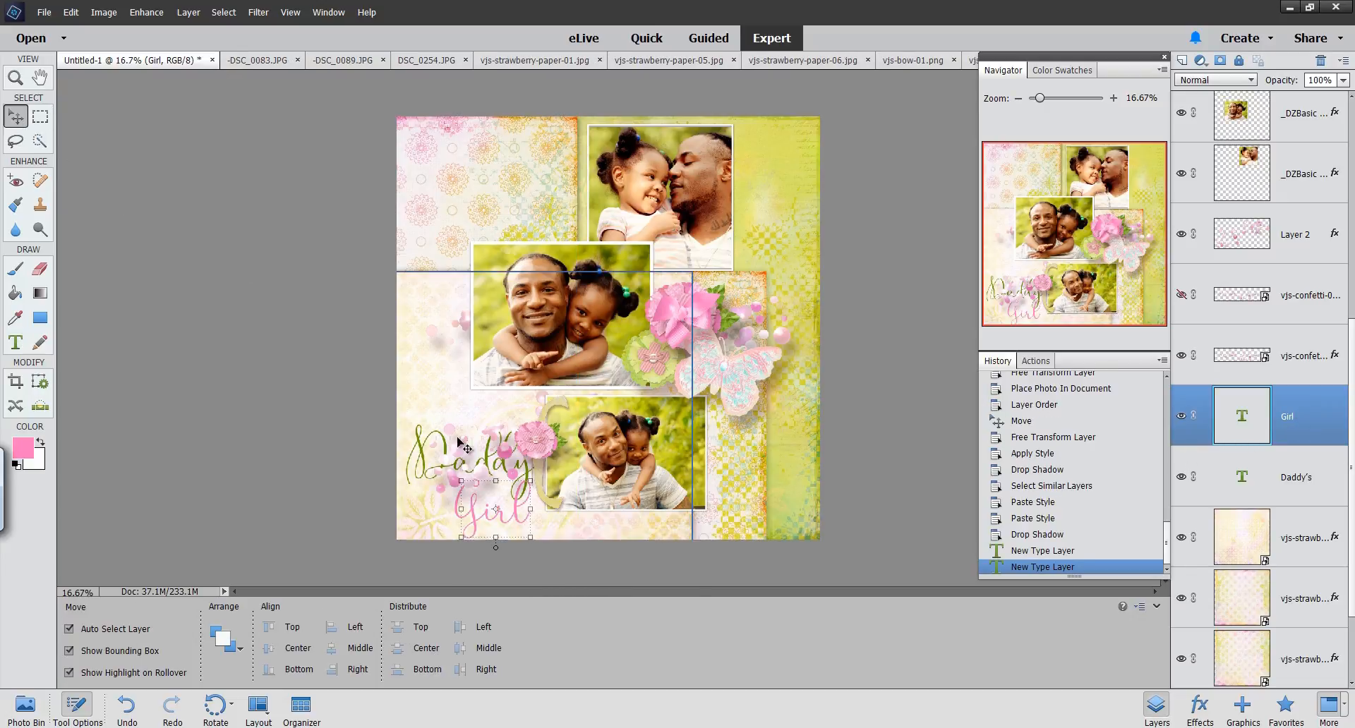
Move the Layer 2 confetti up and slightly right so it covers less of the "Daddy's" title
{"action": "left_click", "coordinate": [480, 471]}
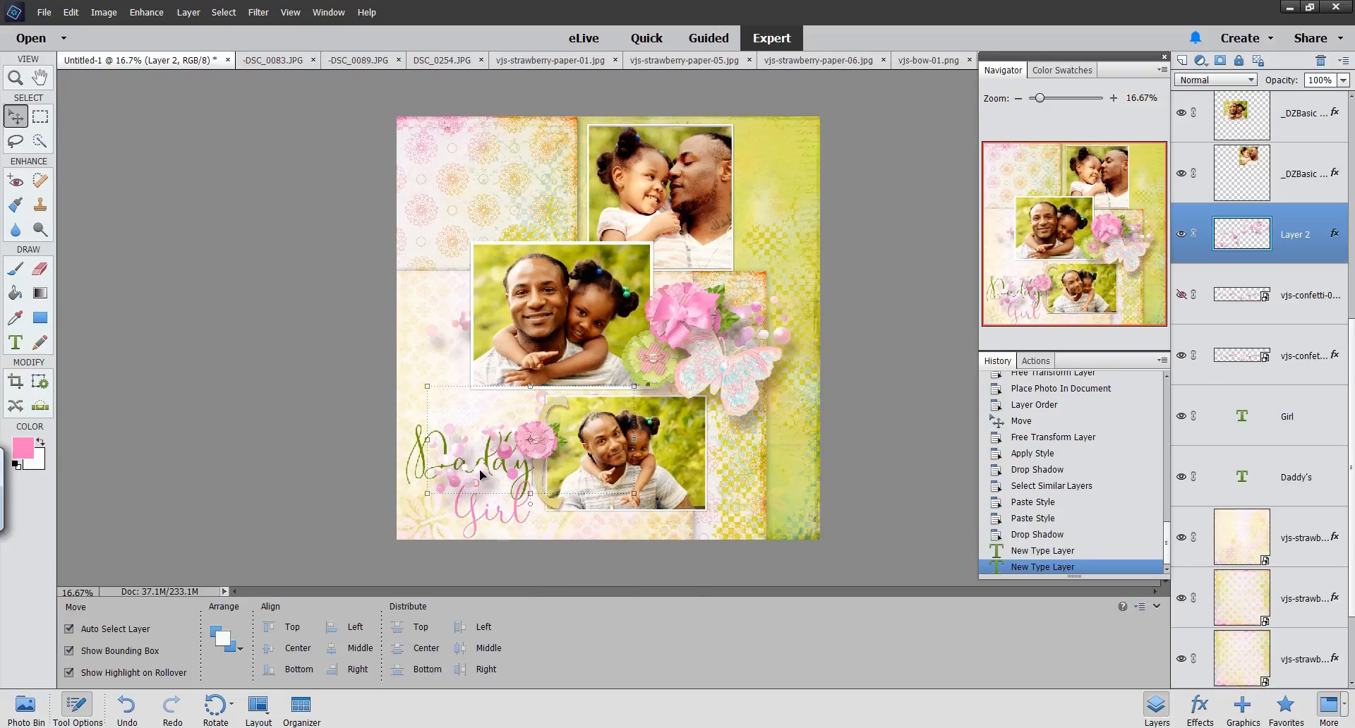
{"action": "left_click_drag", "start_coordinate": [480, 473], "coordinate": [488, 440]}
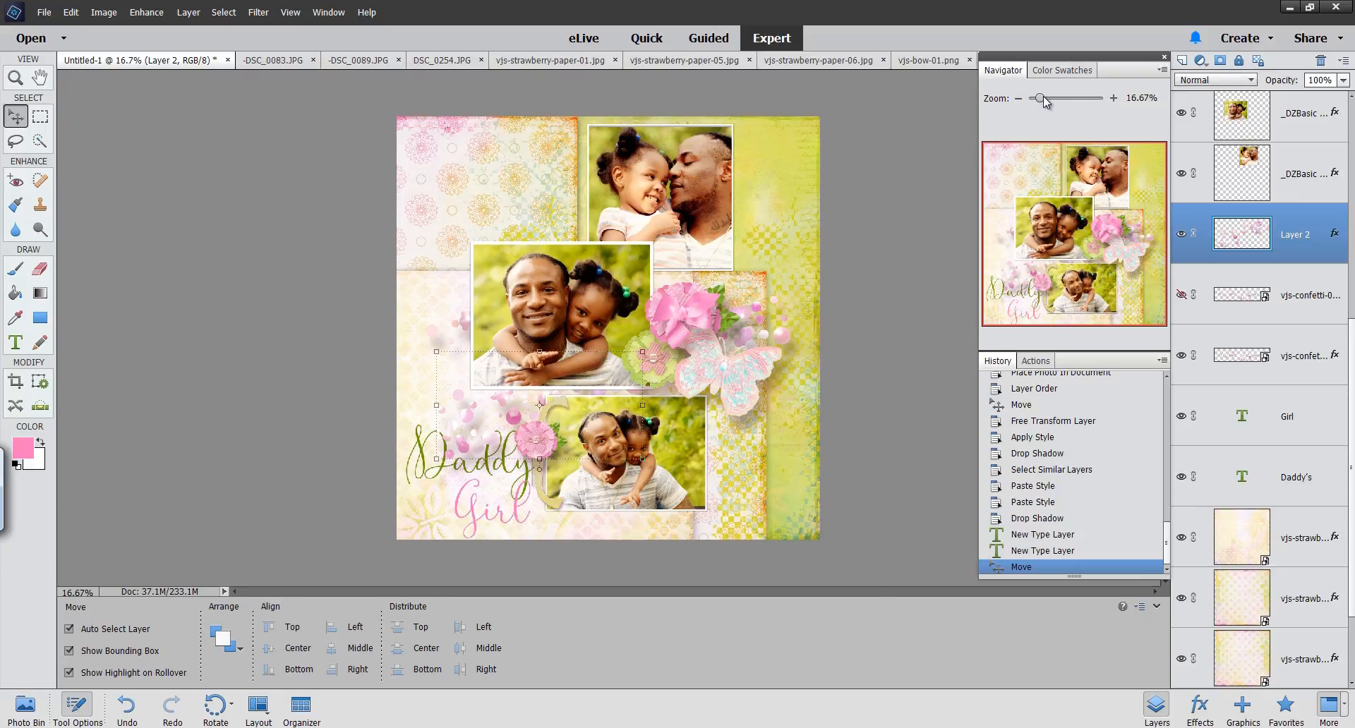
Scale up the photo inside the topmost white frame slightly so that it fills the frame to its edges, and commit the resize
{"action": "left_click_drag", "start_coordinate": [1043, 97], "coordinate": [1049, 97]}
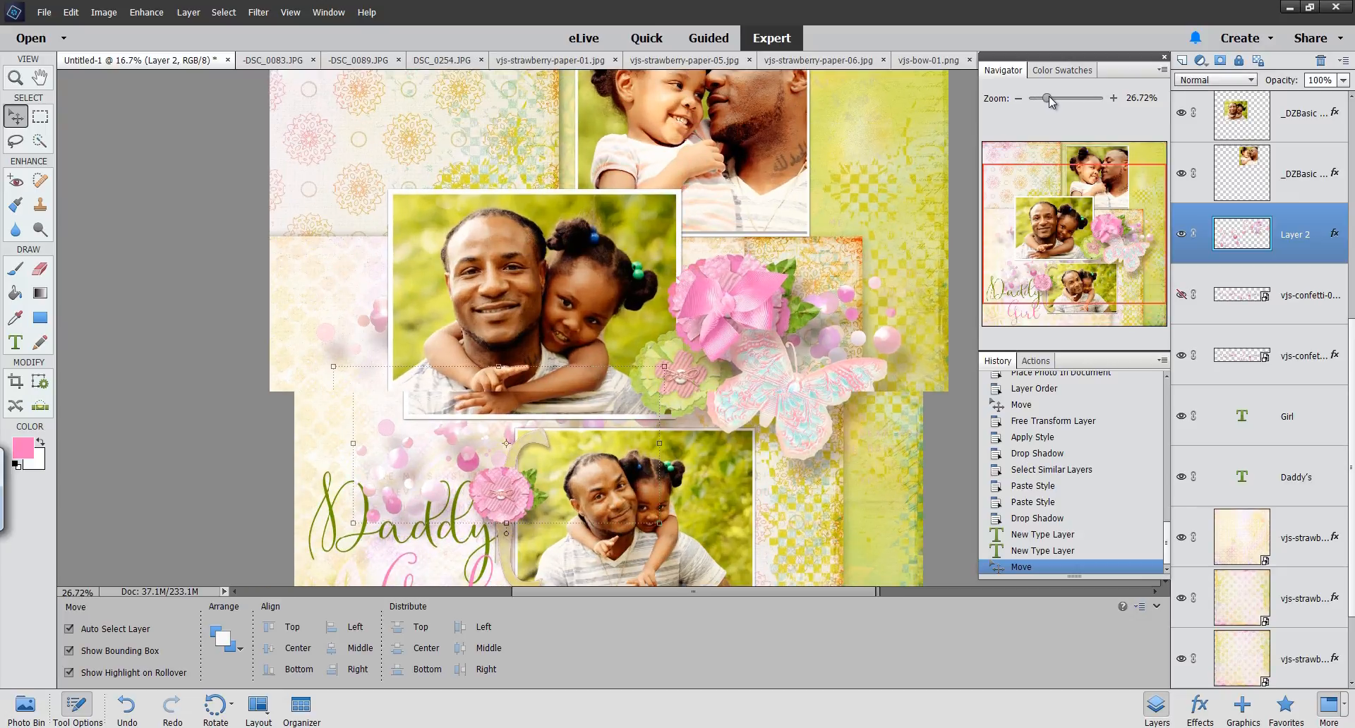
{"action": "left_click_drag", "start_coordinate": [1048, 96], "coordinate": [1051, 97]}
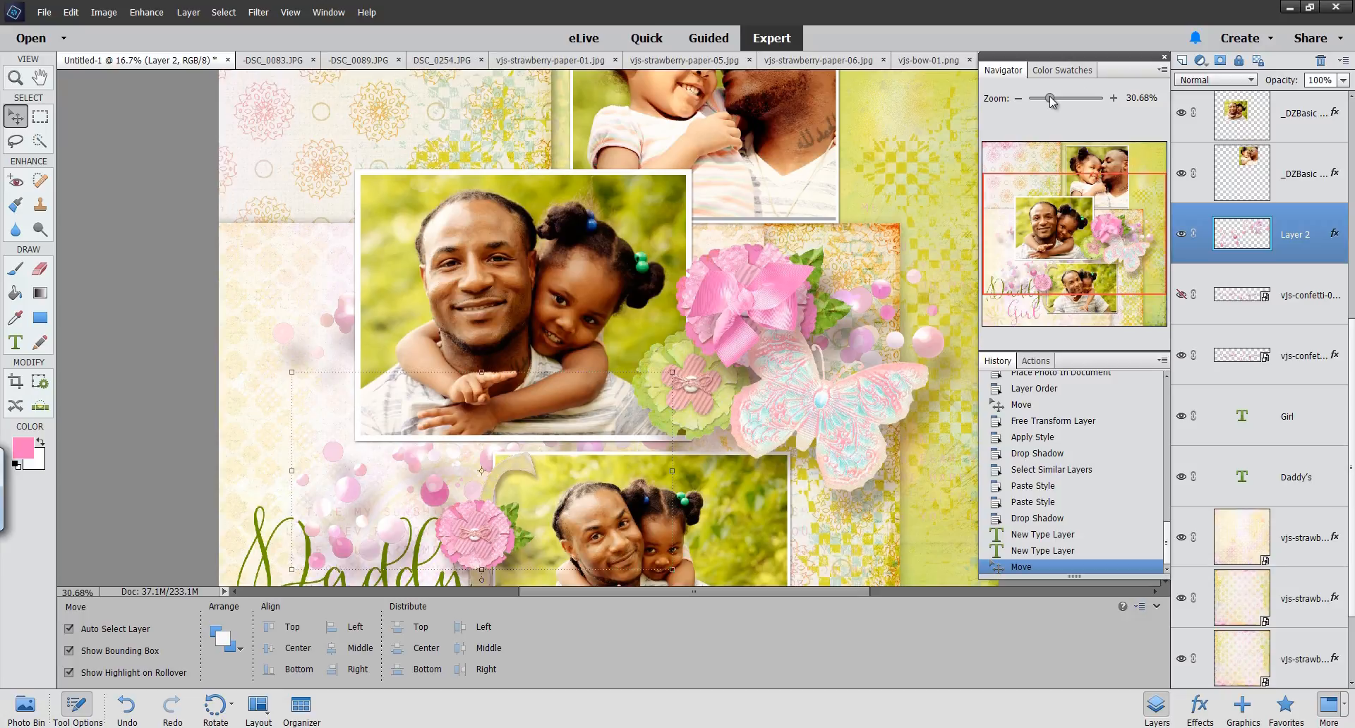
{"action": "left_click_drag", "start_coordinate": [1051, 97], "coordinate": [1054, 99]}
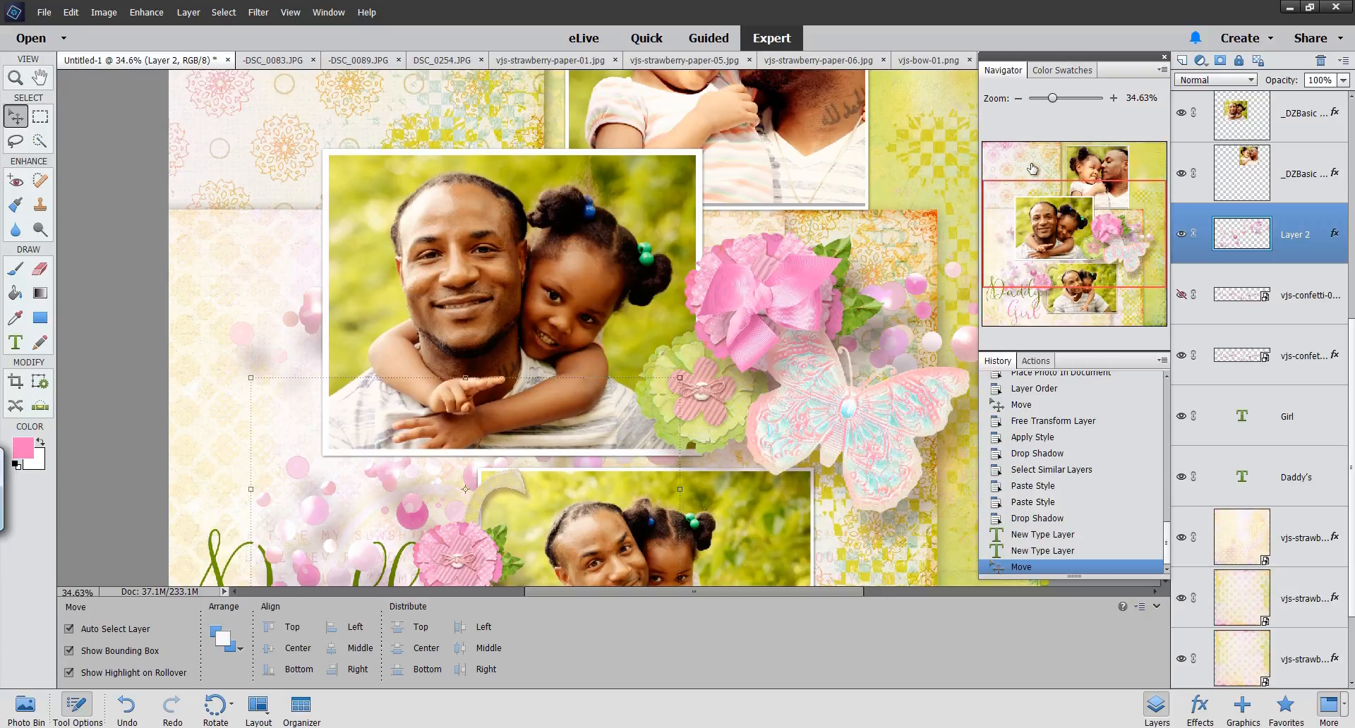
{"action": "left_click", "coordinate": [831, 156]}
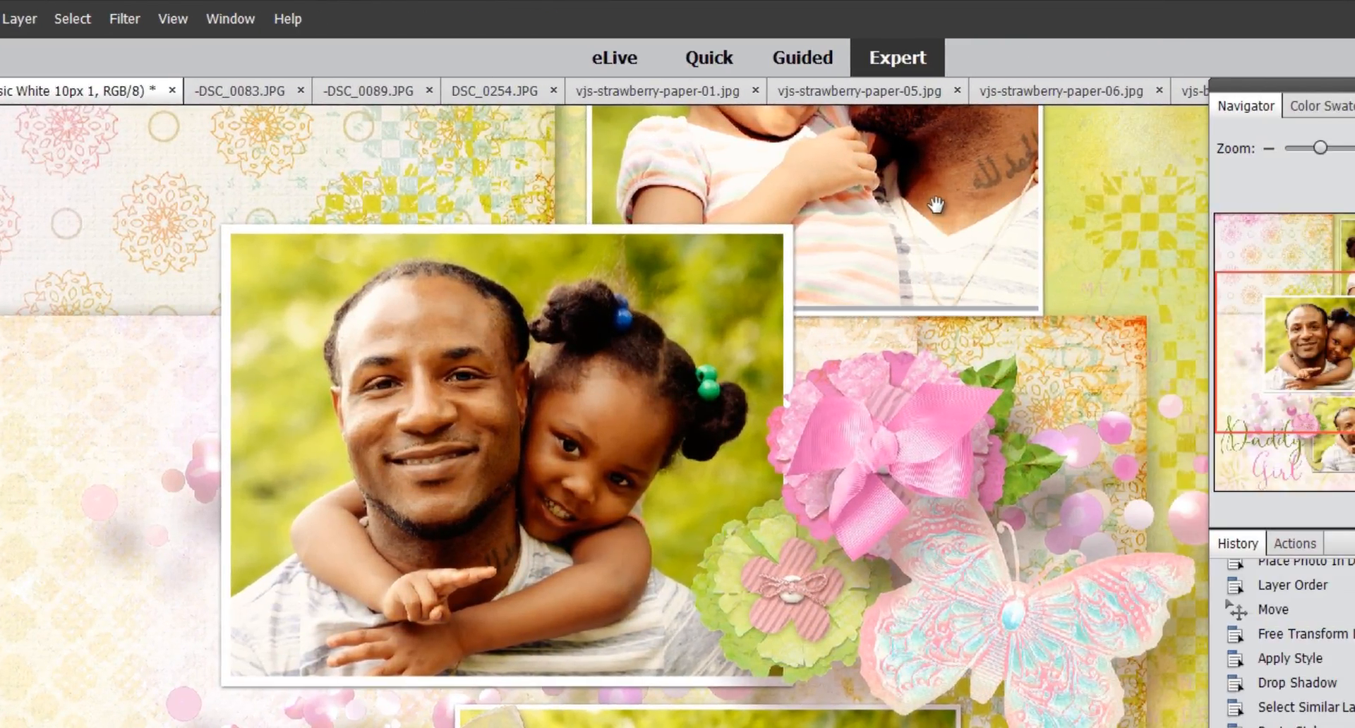
{"action": "left_click_drag", "start_coordinate": [1003, 216], "coordinate": [883, 426]}
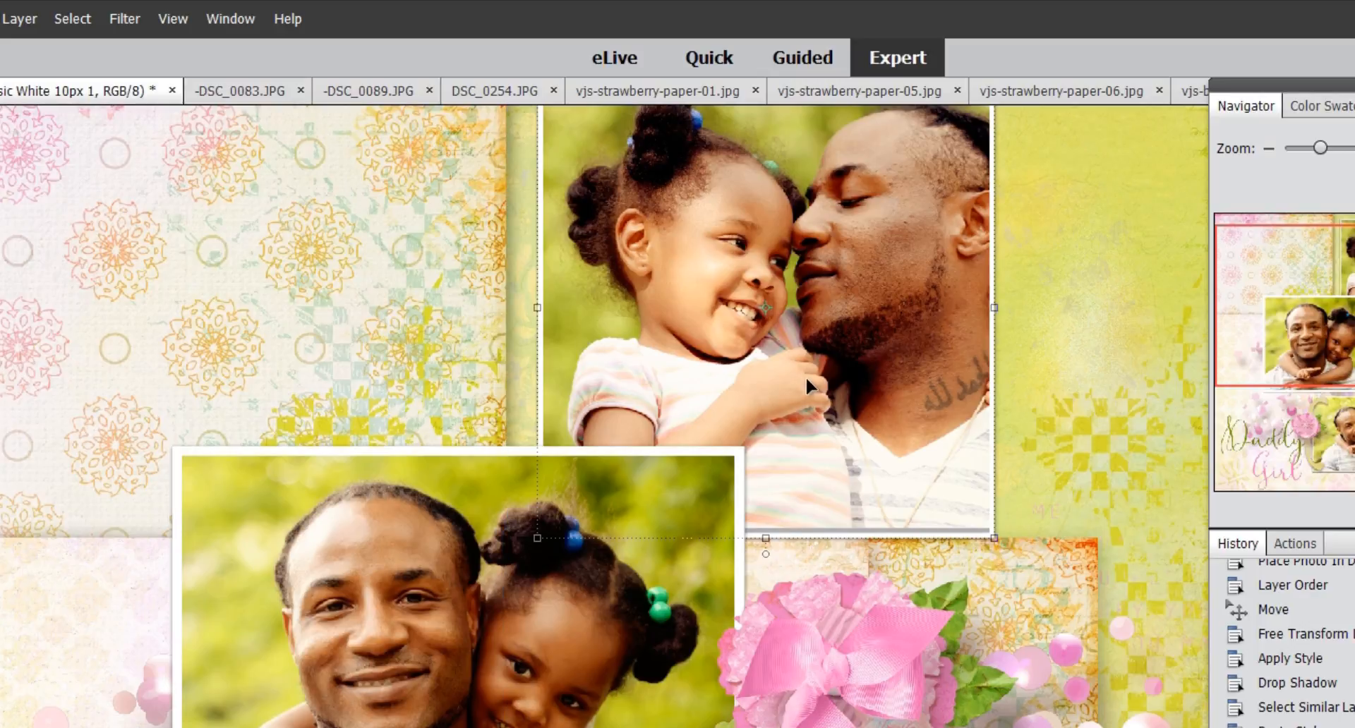
{"action": "key", "text": "ctrl+minus"}
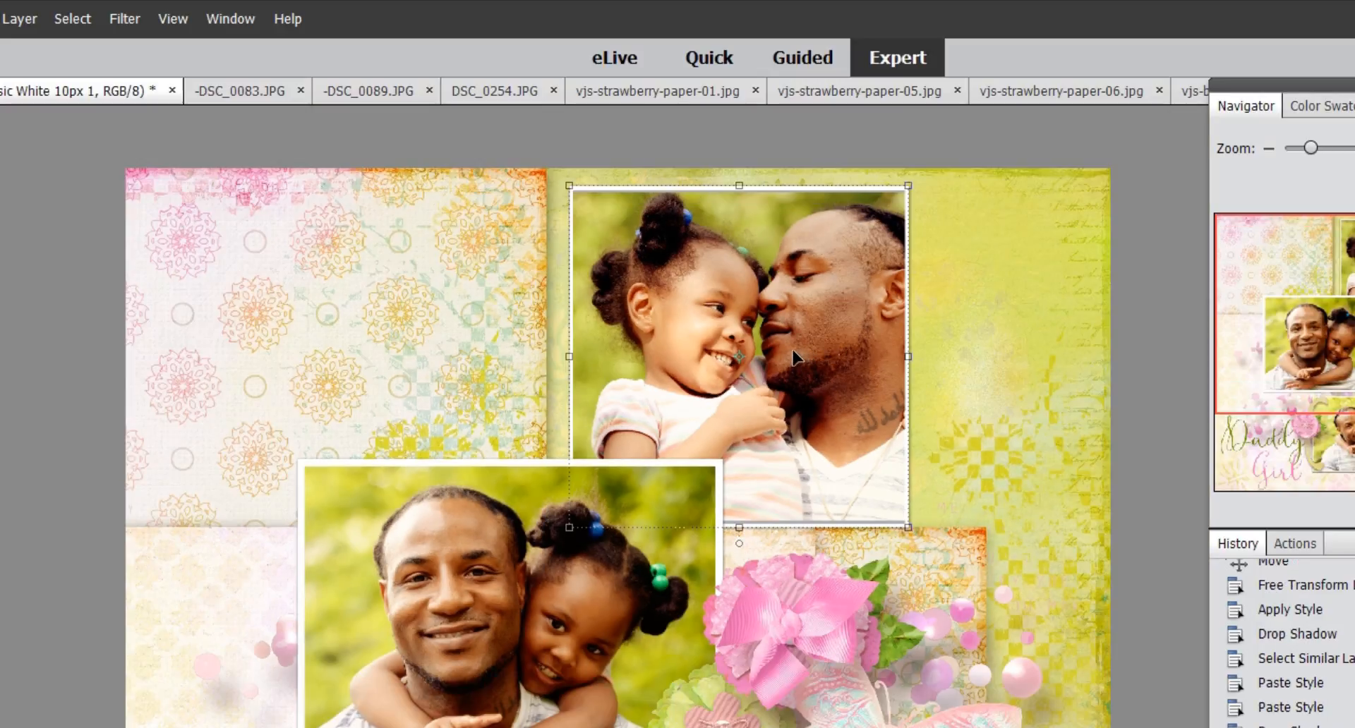
{"action": "key", "text": "ctrl+t"}
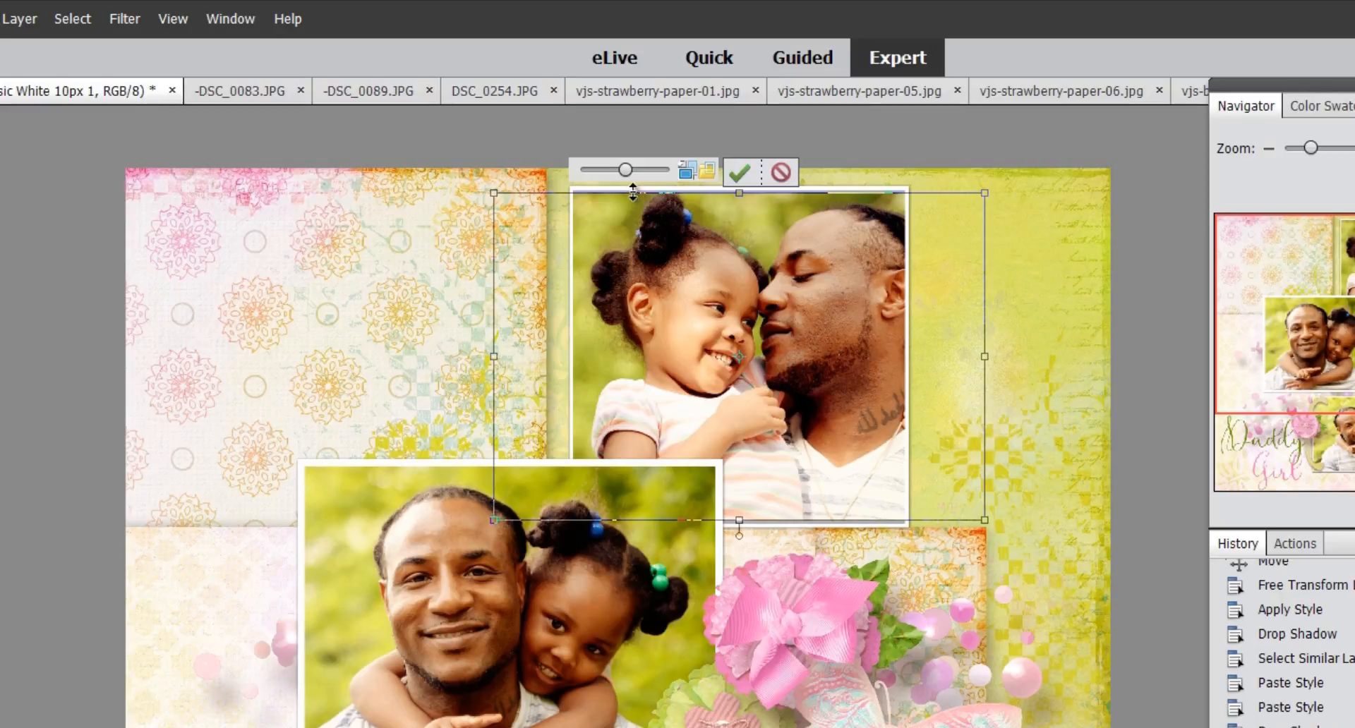
{"action": "left_click_drag", "start_coordinate": [625, 173], "coordinate": [632, 176]}
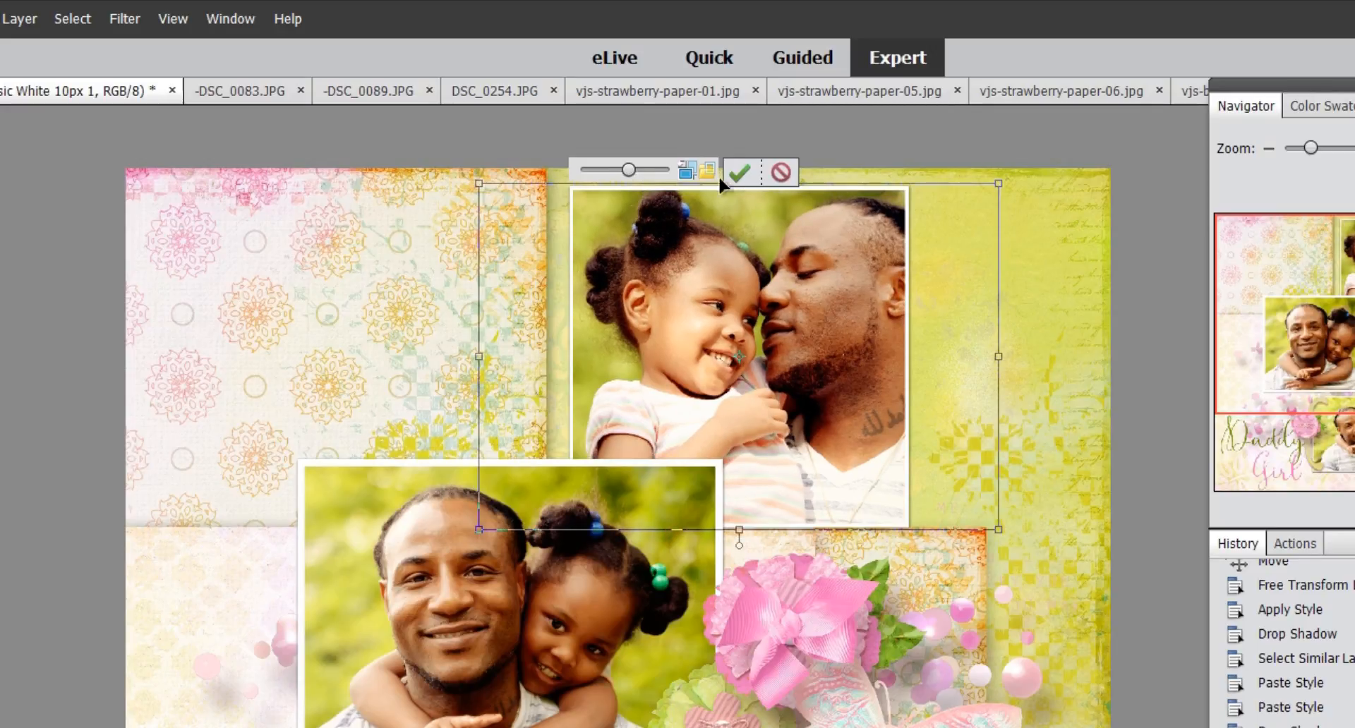
{"action": "left_click", "coordinate": [739, 175]}
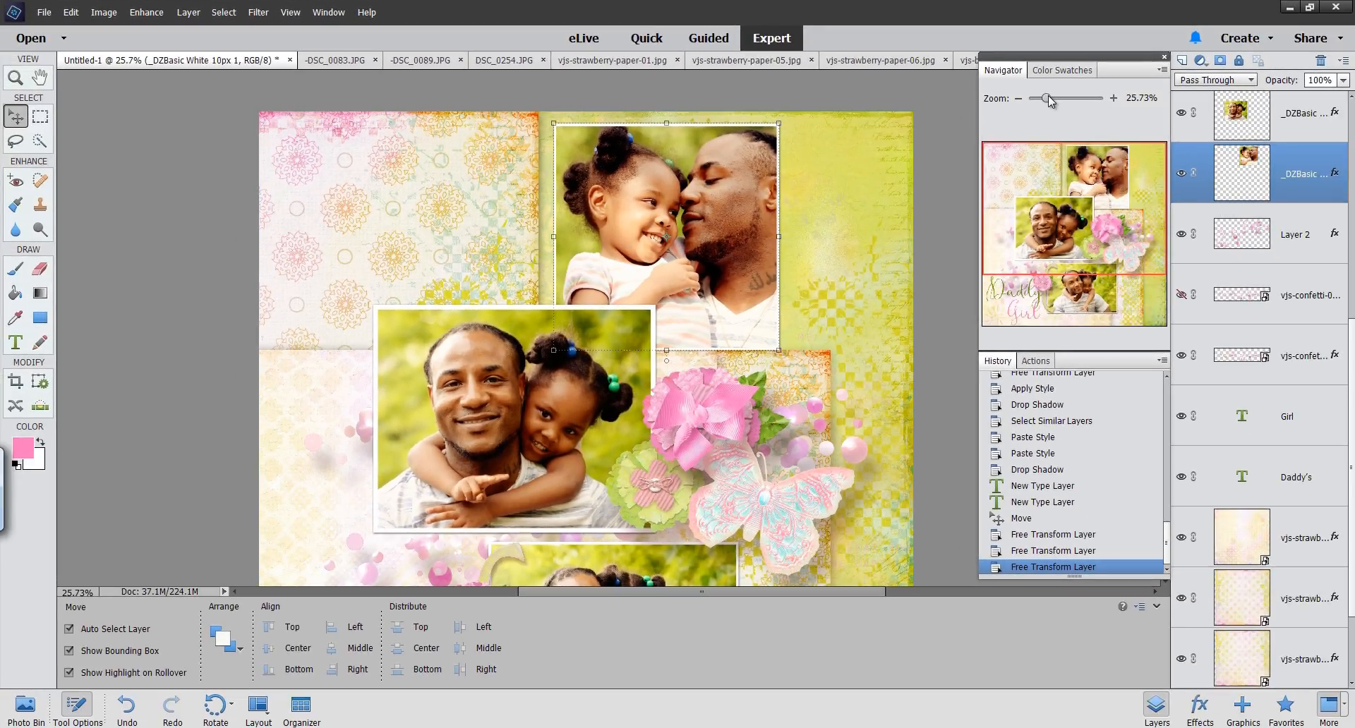
Examine the framed photos and the flower, bow and butterfly cluster up close at about 40% zoom
{"action": "left_click_drag", "start_coordinate": [1048, 96], "coordinate": [1056, 96]}
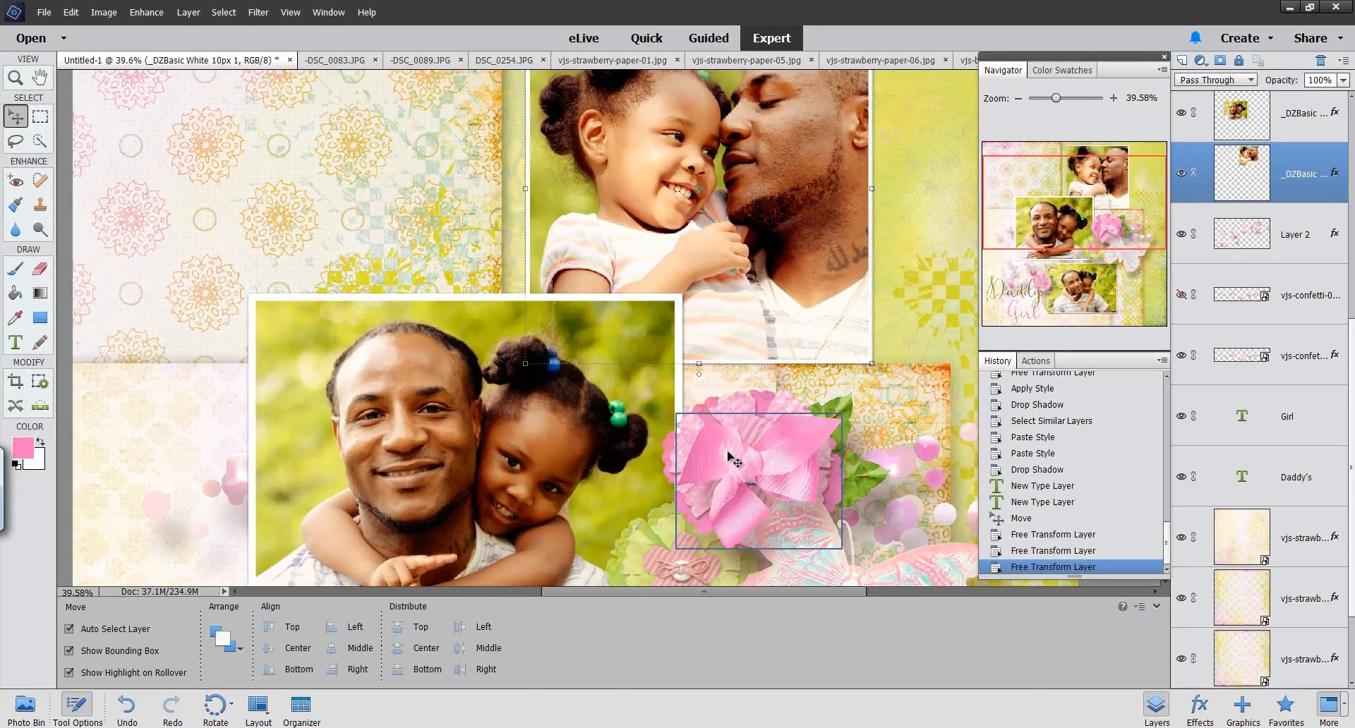
{"action": "left_click", "coordinate": [40, 79]}
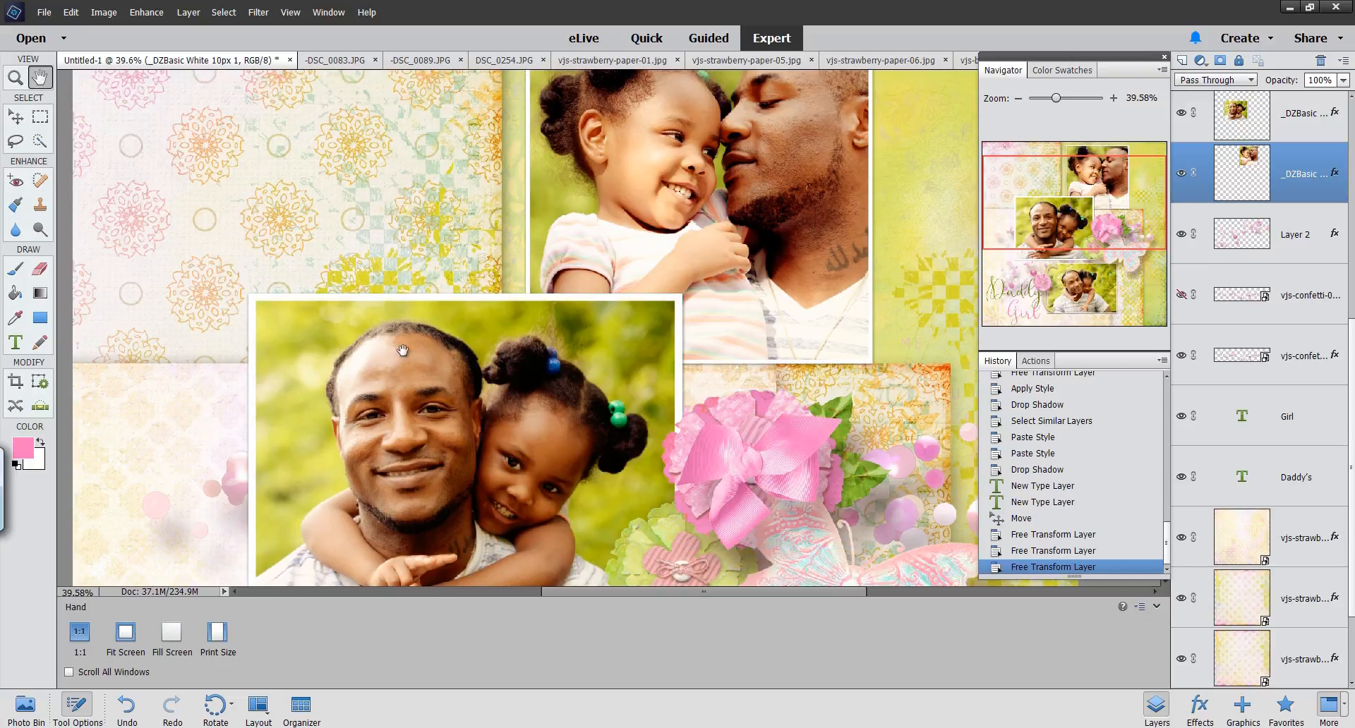
{"action": "left_click_drag", "start_coordinate": [502, 462], "coordinate": [441, 259]}
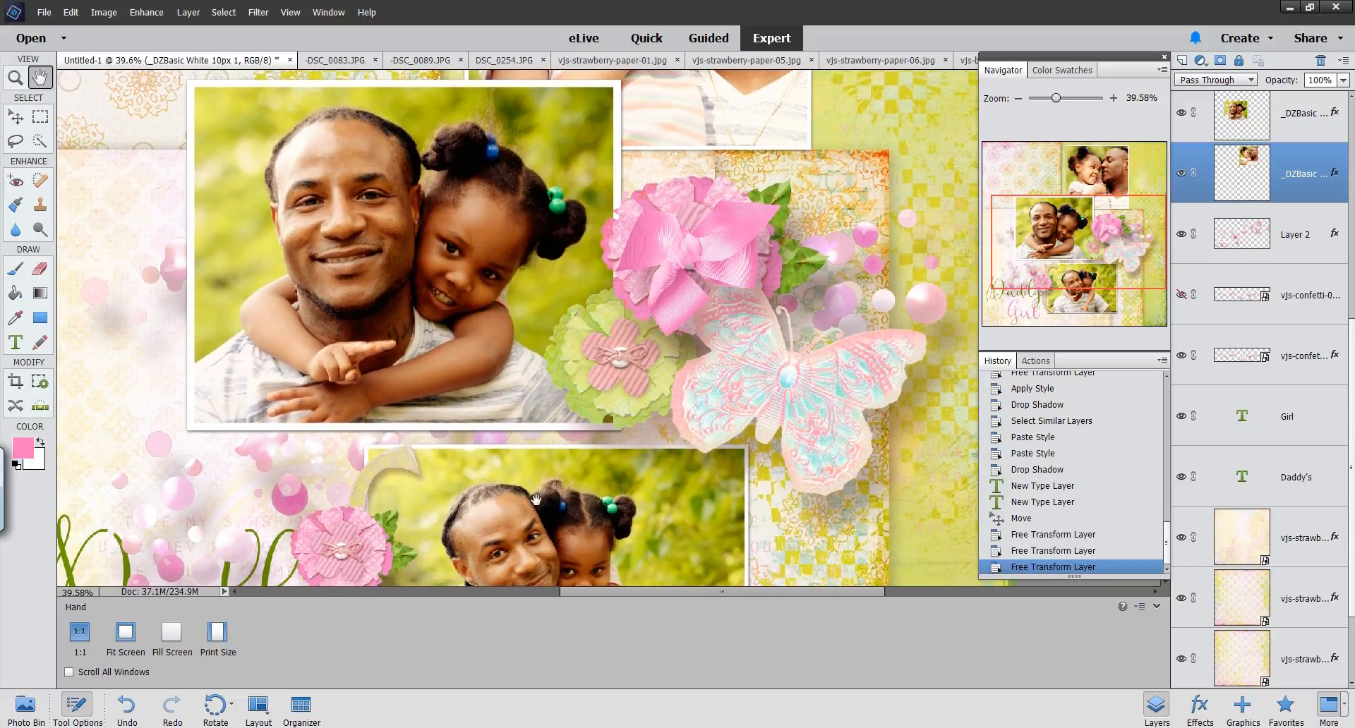
{"action": "left_click_drag", "start_coordinate": [538, 499], "coordinate": [579, 521]}
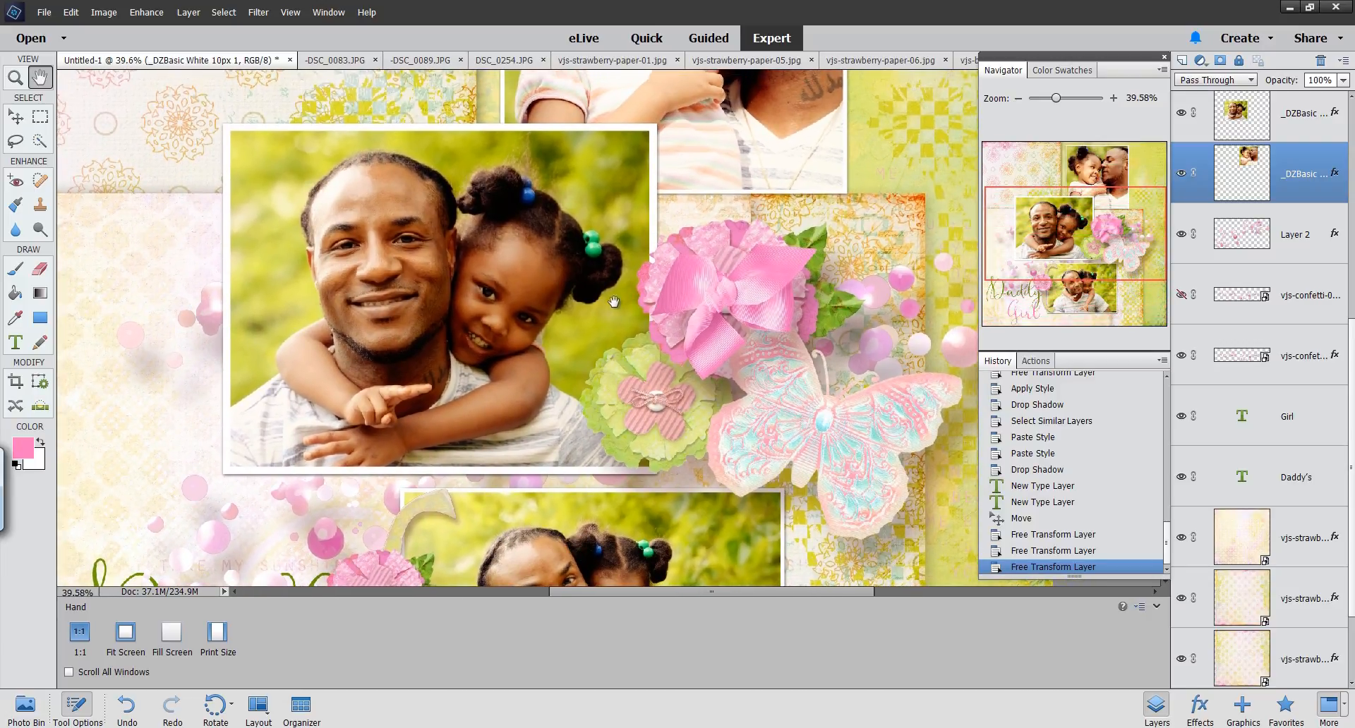
{"action": "left_click_drag", "start_coordinate": [602, 317], "coordinate": [592, 375]}
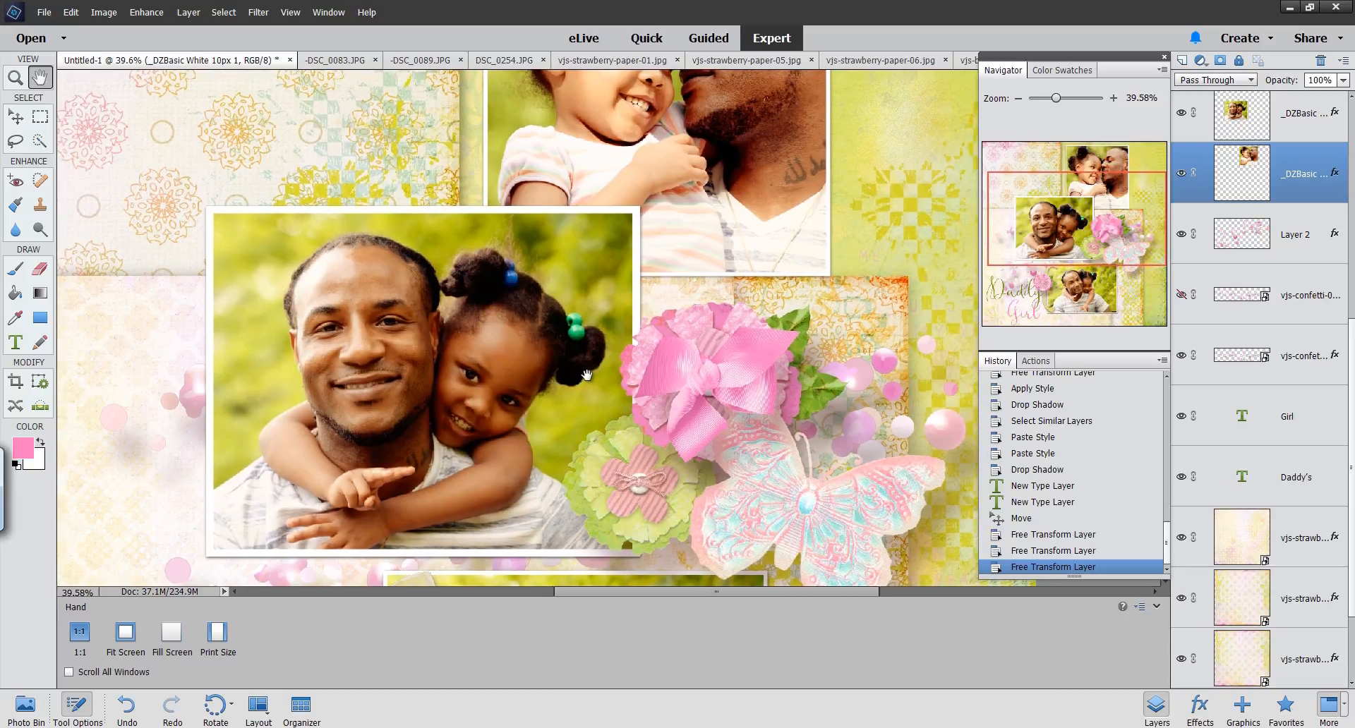